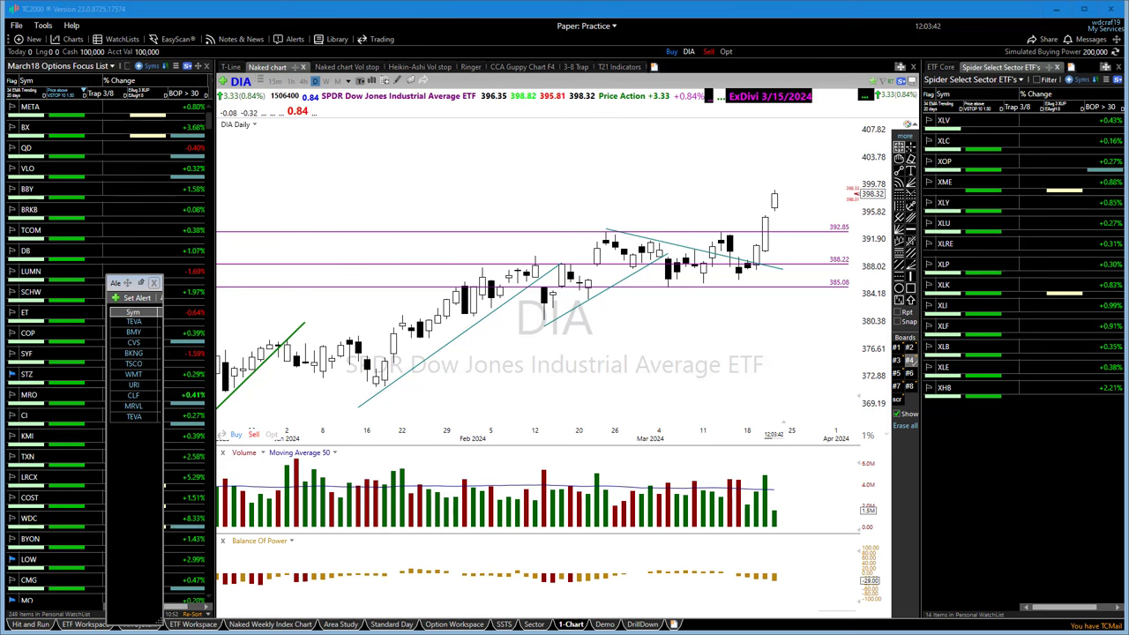
Display DIA on the T-Line chart with drawing board #7 active, covering roughly mid-January to March 2024
left_click(232, 67)
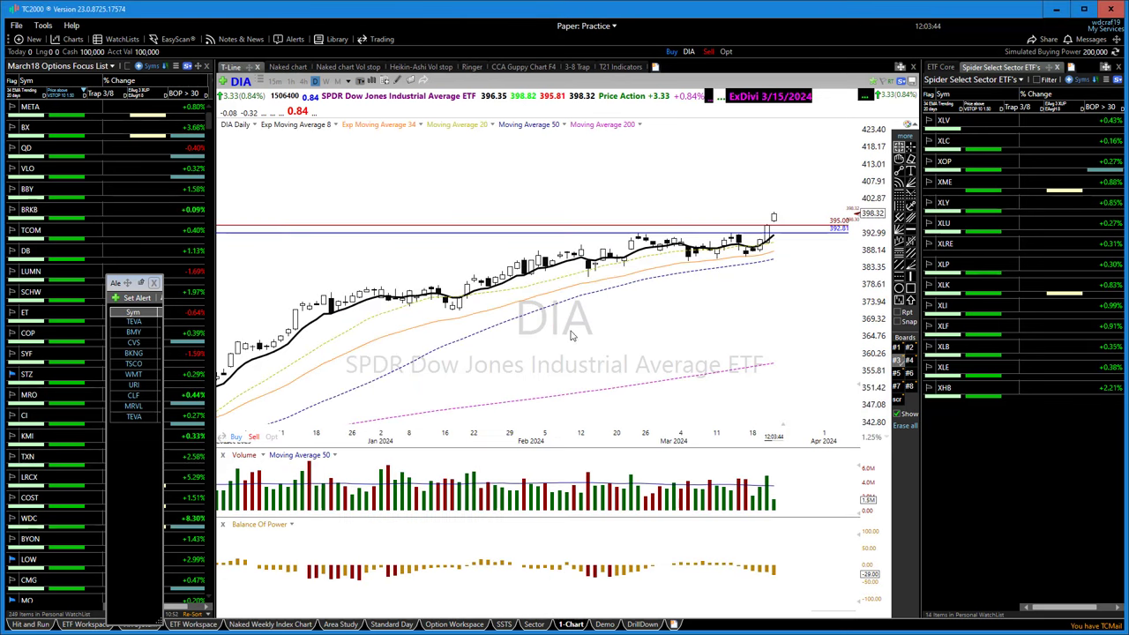
left_click(900, 388)
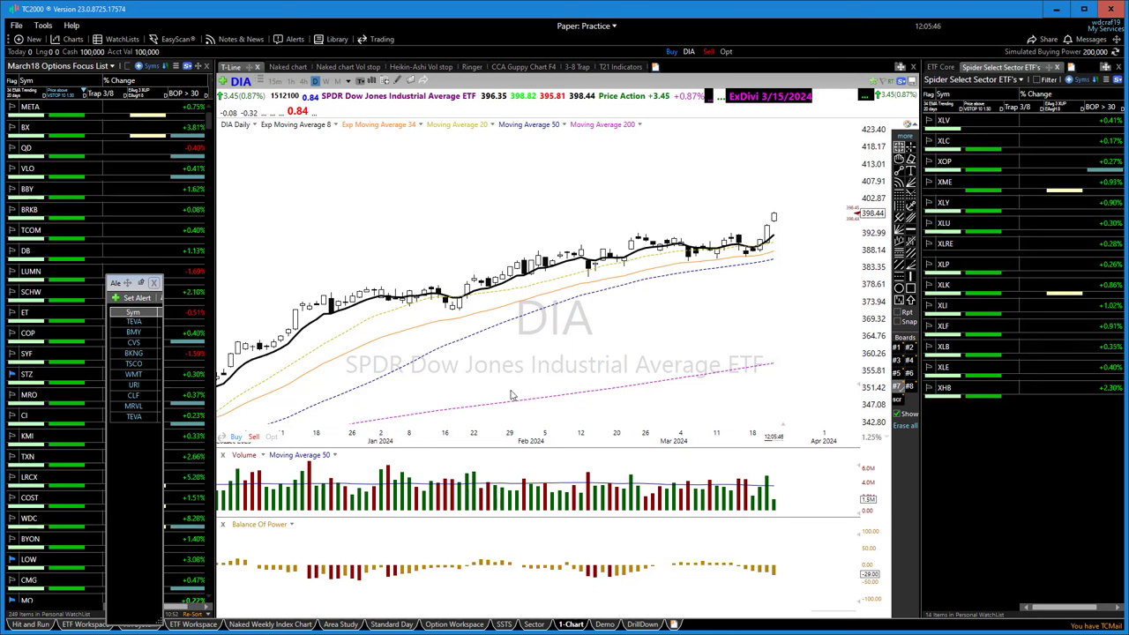
scroll(518, 379, "up", 2)
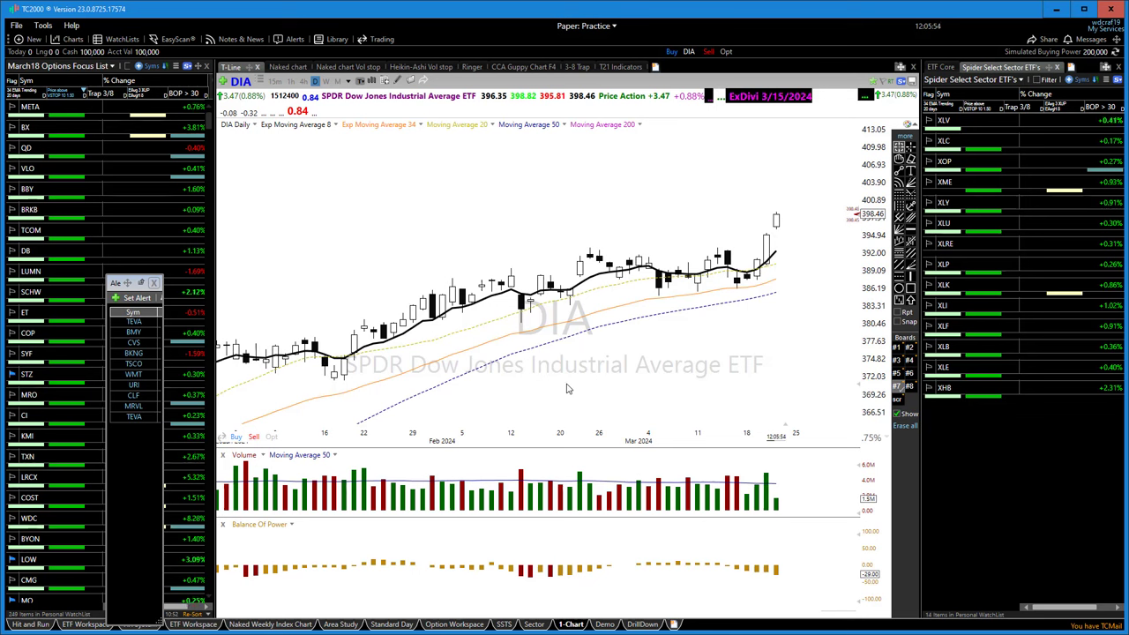
Examine DIA on the 3-8 Trap chart over shorter and longer date ranges, back to November 2023
left_click(585, 69)
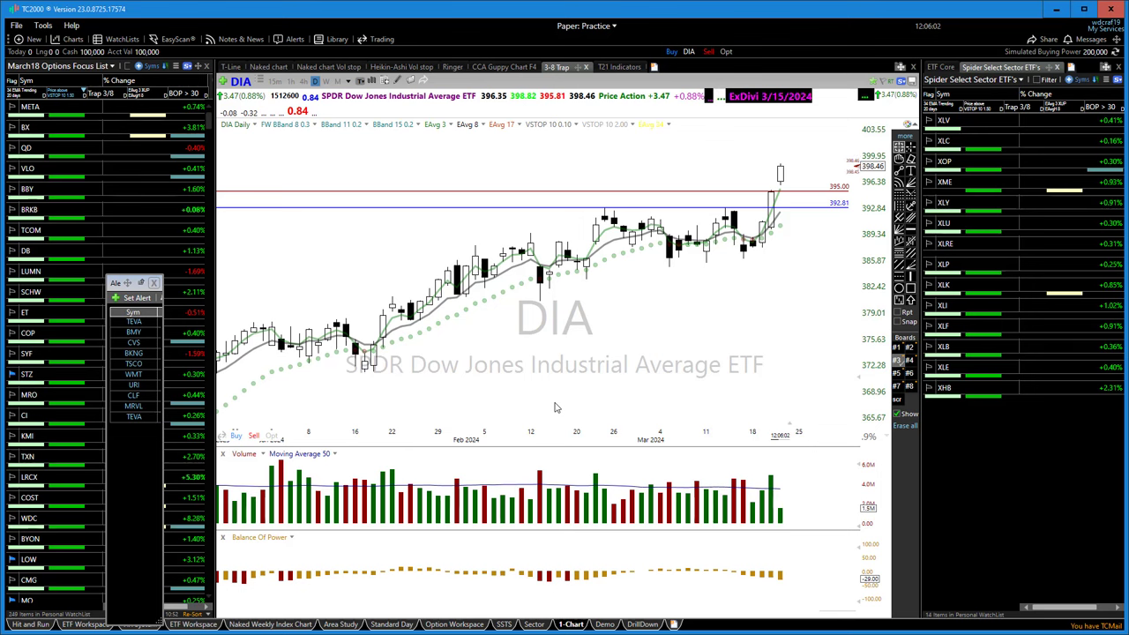
scroll(555, 407, "down", 2)
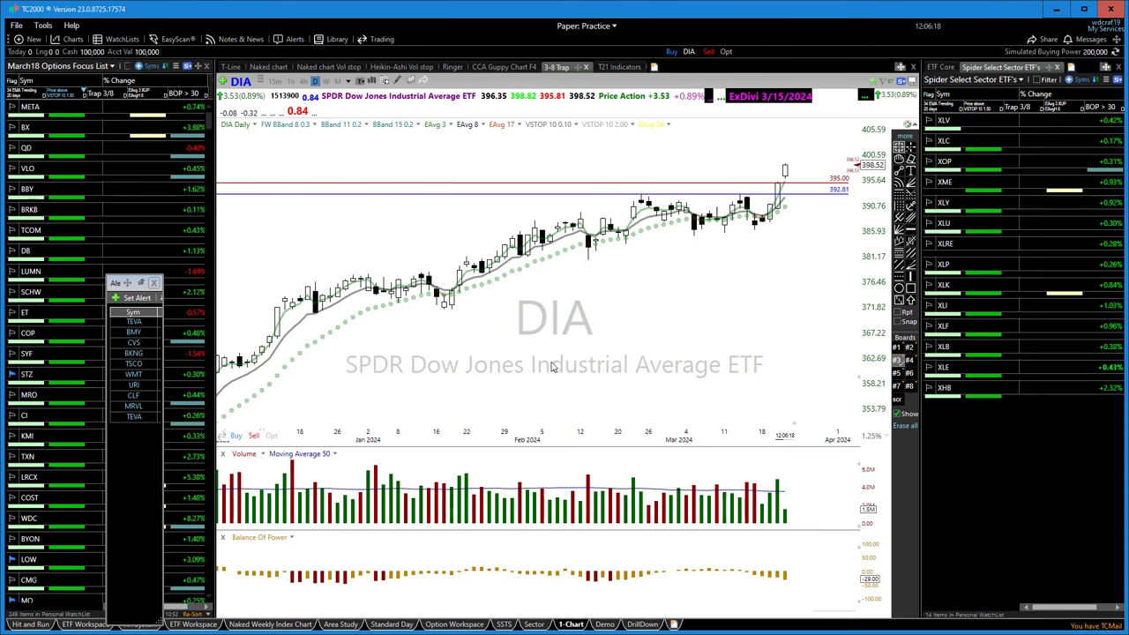
scroll(441, 391, "down", 2)
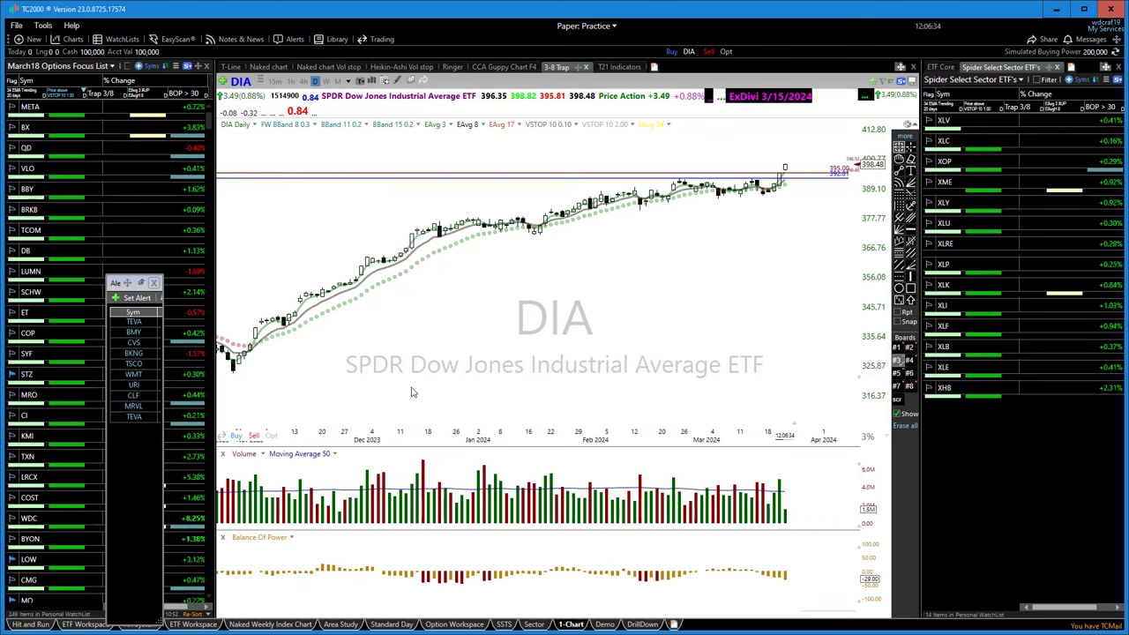
scroll(399, 370, "up", 3)
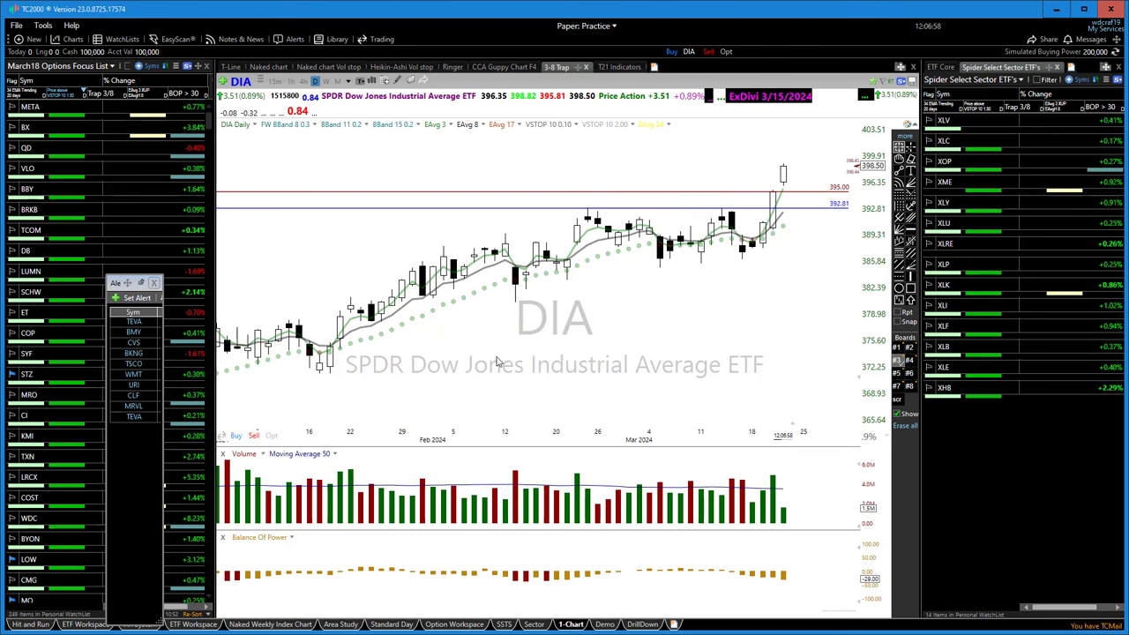
scroll(485, 364, "down", 2)
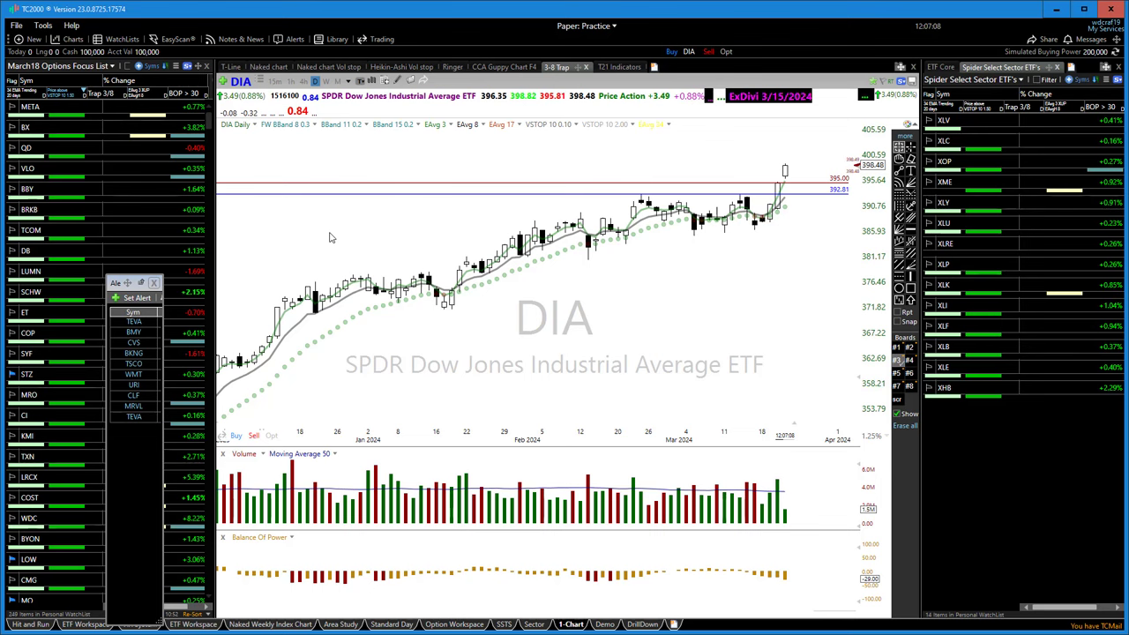
scroll(512, 339, "down", 2)
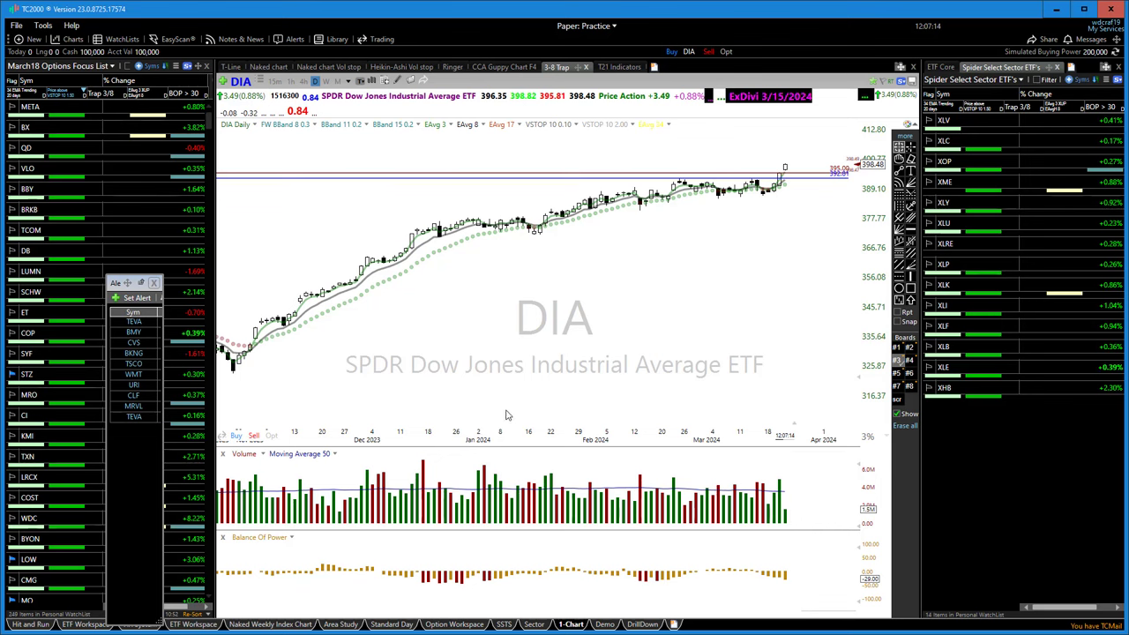
Examine DIA's moving averages on the T-Line chart over more than a year, back to before March 2023
left_click(231, 67)
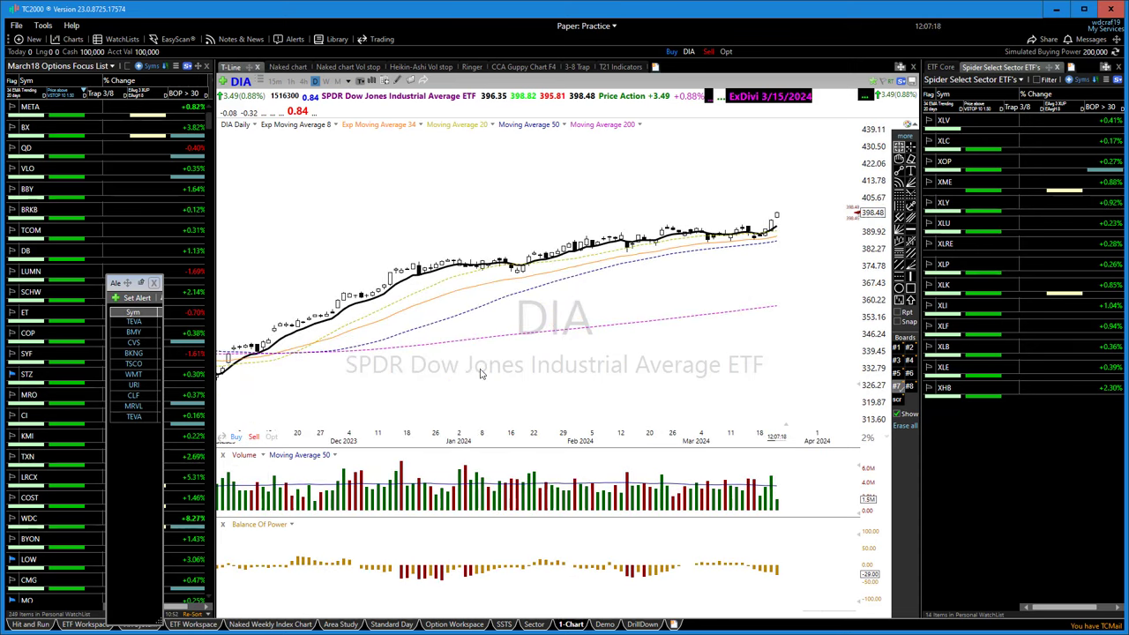
scroll(434, 342, "down", 3)
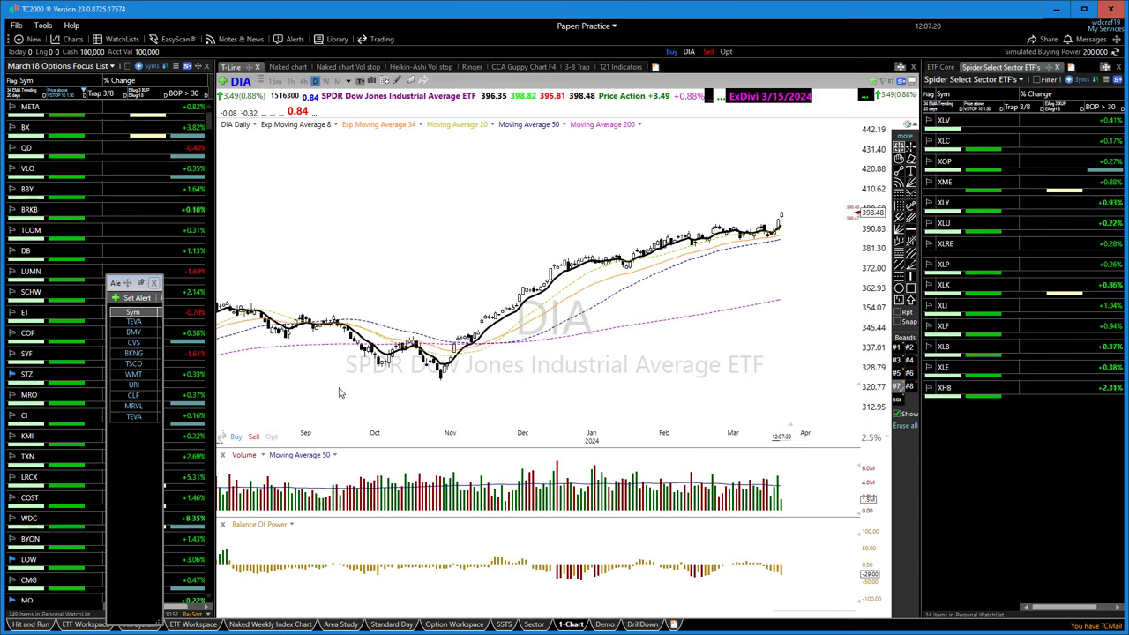
scroll(340, 393, "down", 2)
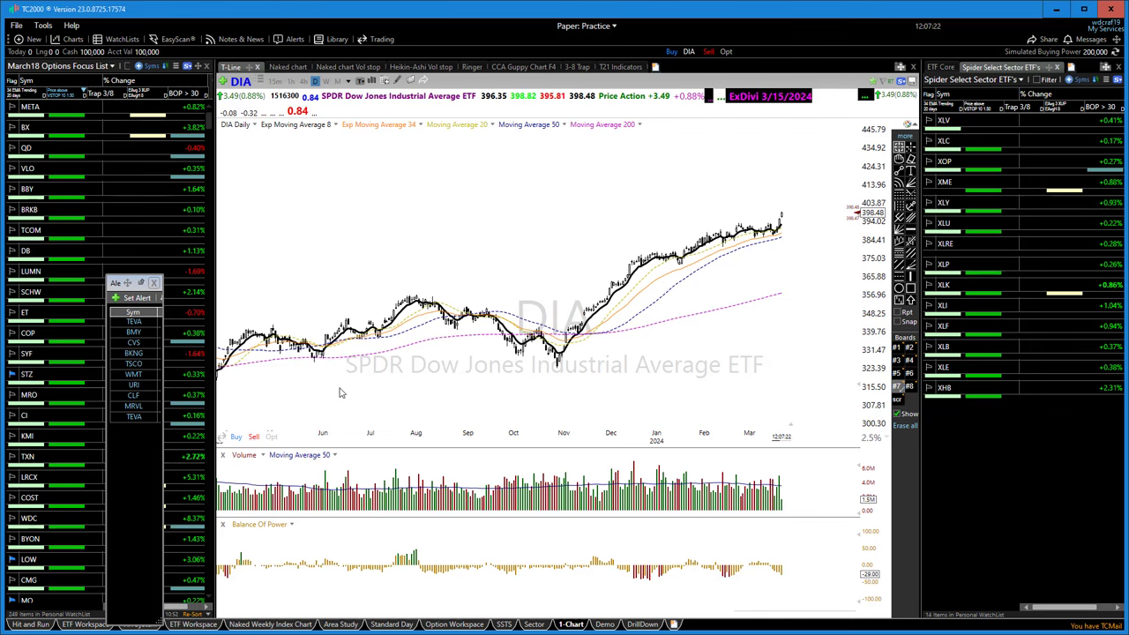
scroll(341, 392, "down", 2)
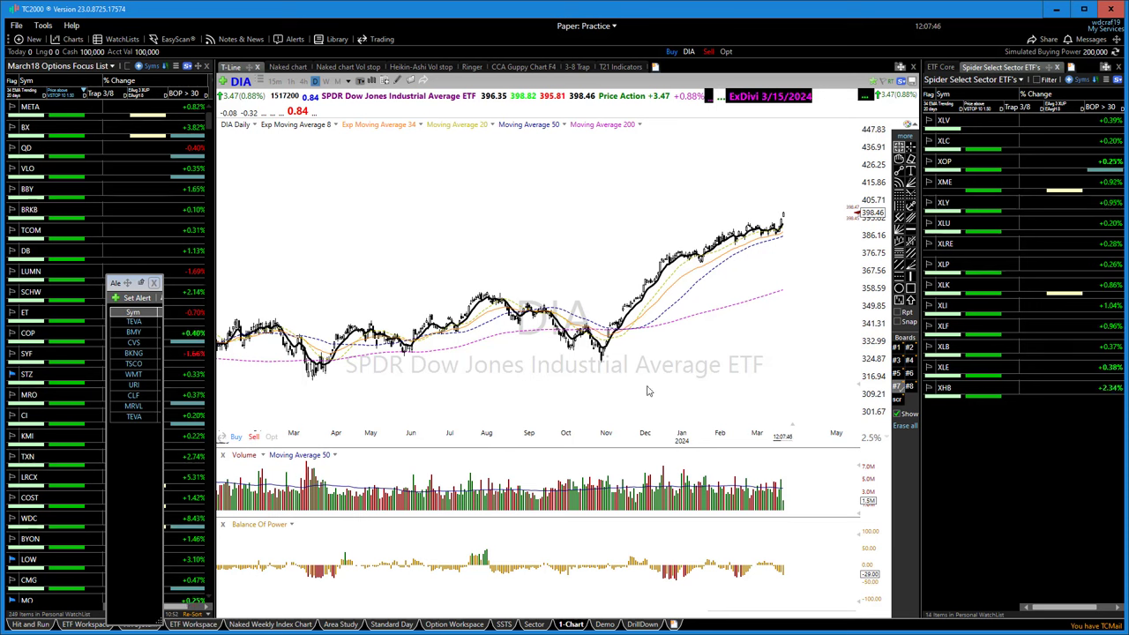
Examine DIA's 3, 8 and 34 exponential moving averages on the Ringer chart from November 2023 to March 2024
left_click(473, 68)
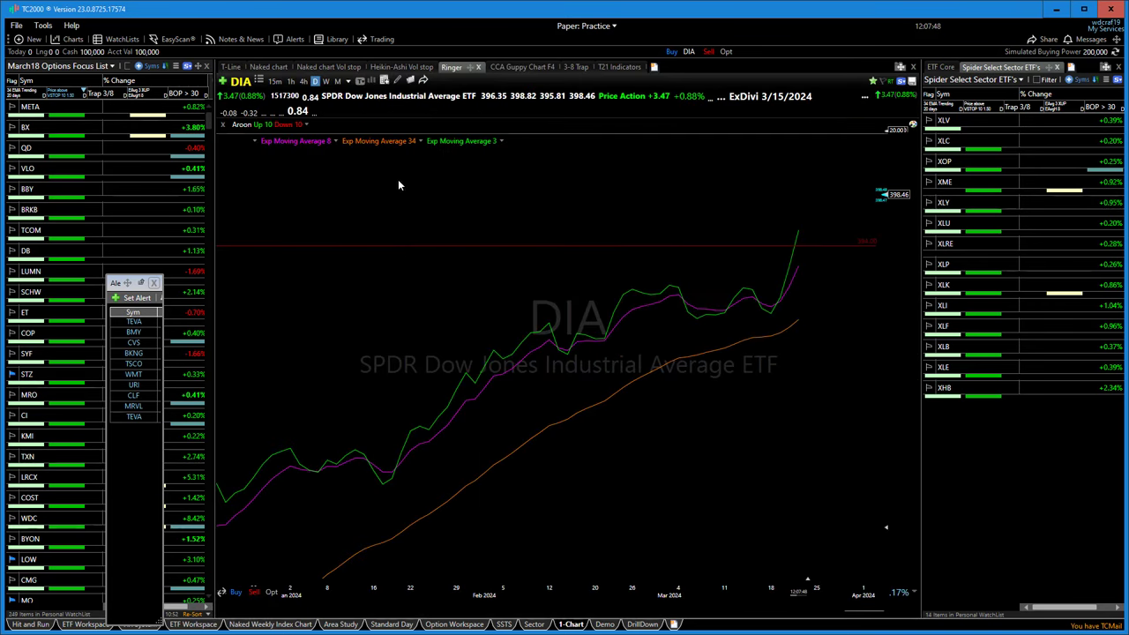
scroll(574, 506, "down", 3)
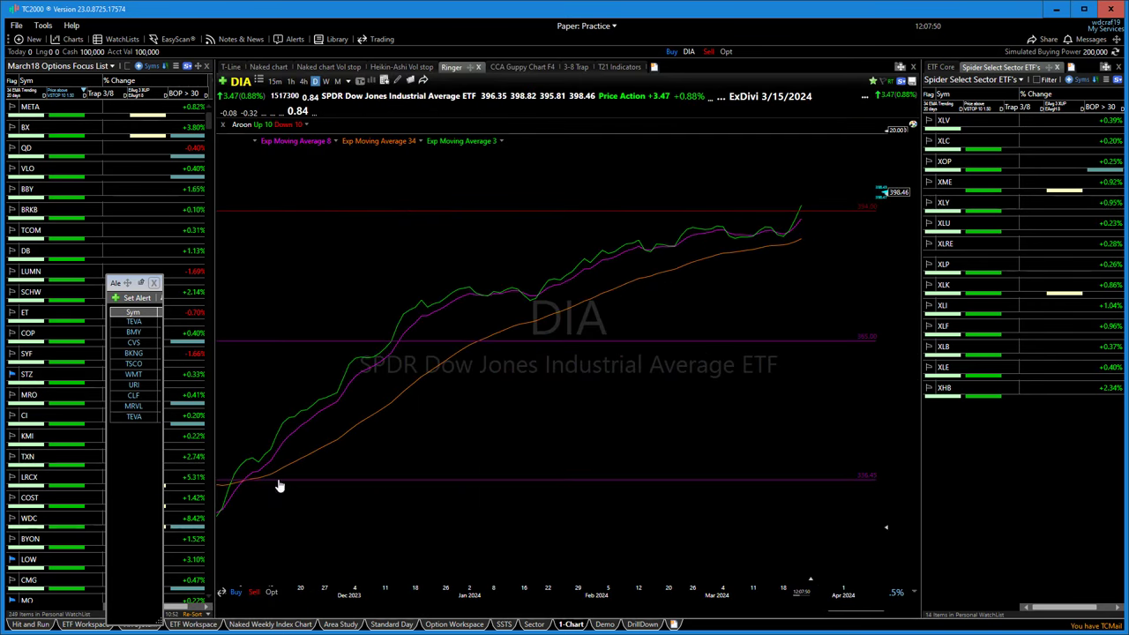
scroll(277, 486, "down", 3)
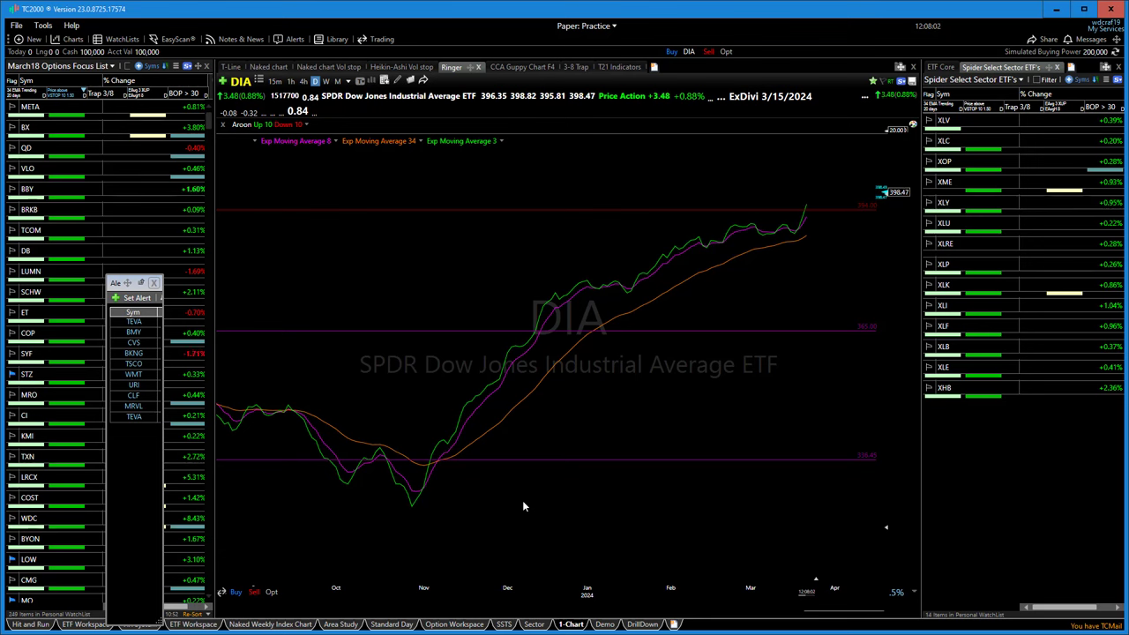
scroll(499, 507, "up", 2)
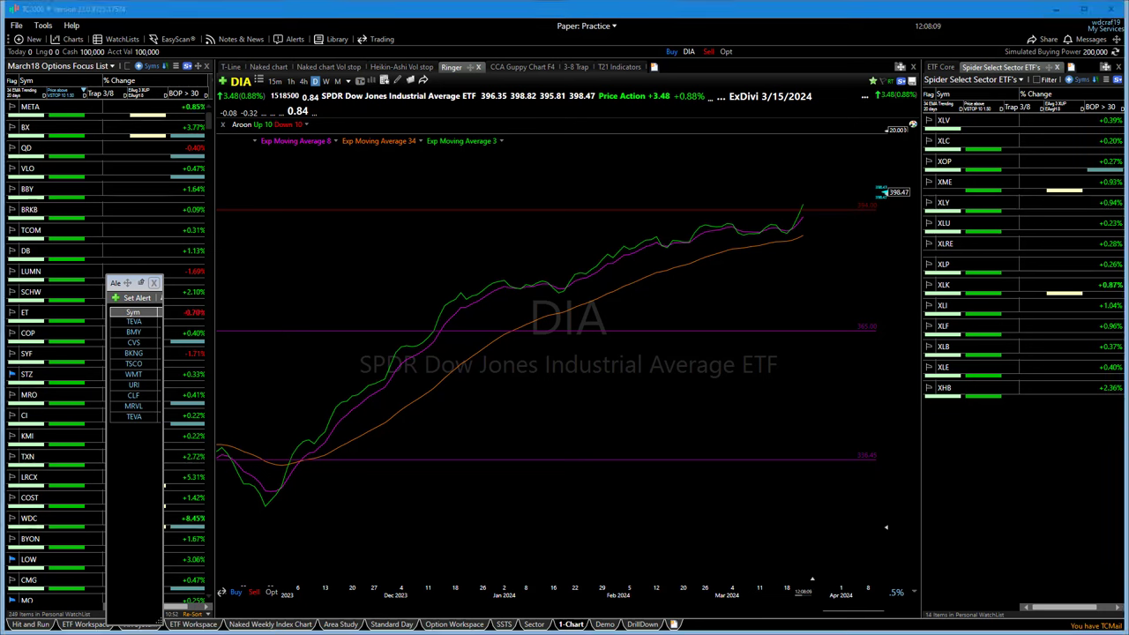
Sketch a rising, rolling-over red curve below the averages, label it 50, and add arrows for price breaking down through it
mouse_move(325, 508)
left_mouse_down()
mouse_move(427, 453)
mouse_move(586, 393)
mouse_move(737, 357)
mouse_move(872, 367)
left_mouse_up()
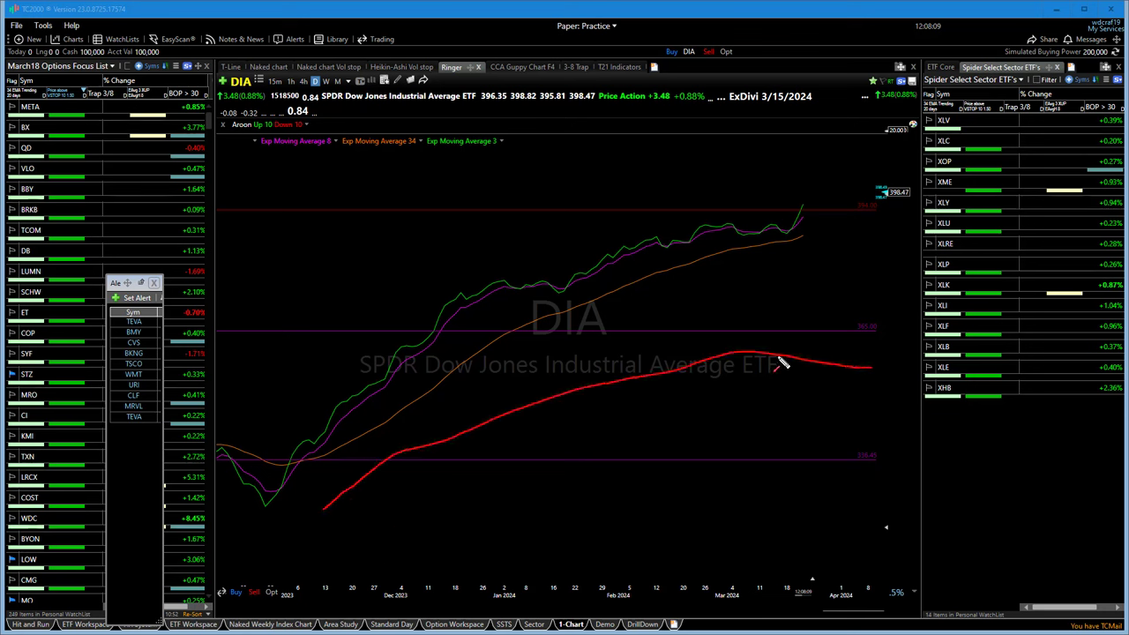
mouse_move(741, 319)
left_mouse_down()
mouse_move(811, 385)
mouse_move(864, 374)
mouse_move(877, 401)
left_mouse_up()
left_click_drag(676, 358, 698, 355)
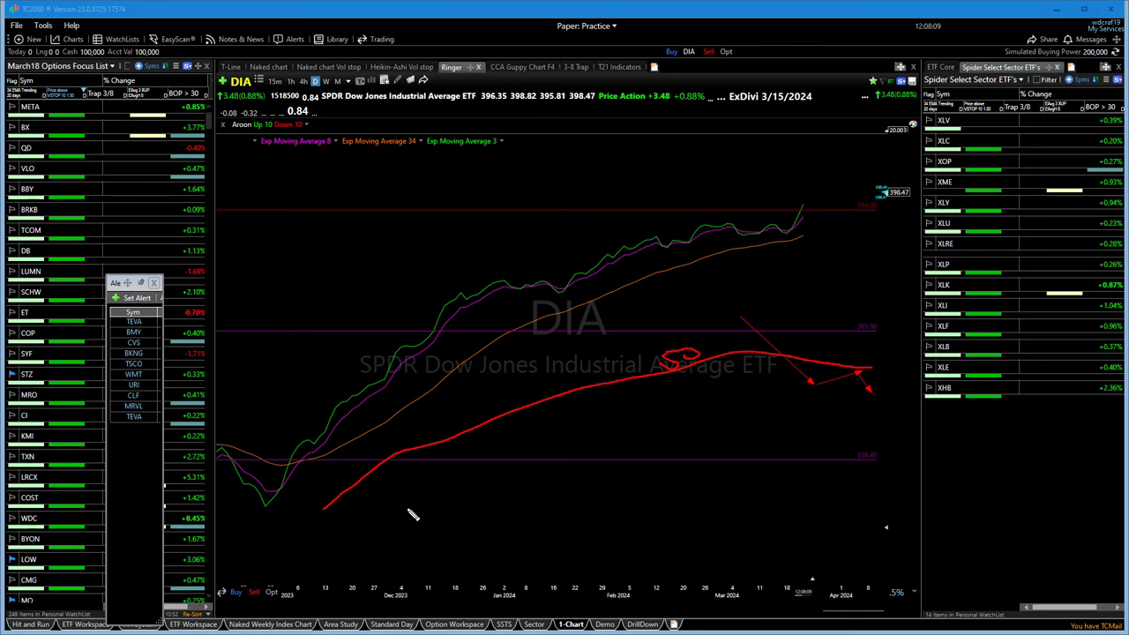
Sketch a flatter red curve below the first with a label and a downward price mark, and clear all annotations
mouse_move(391, 517)
left_mouse_down()
mouse_move(571, 464)
mouse_move(864, 458)
left_mouse_up()
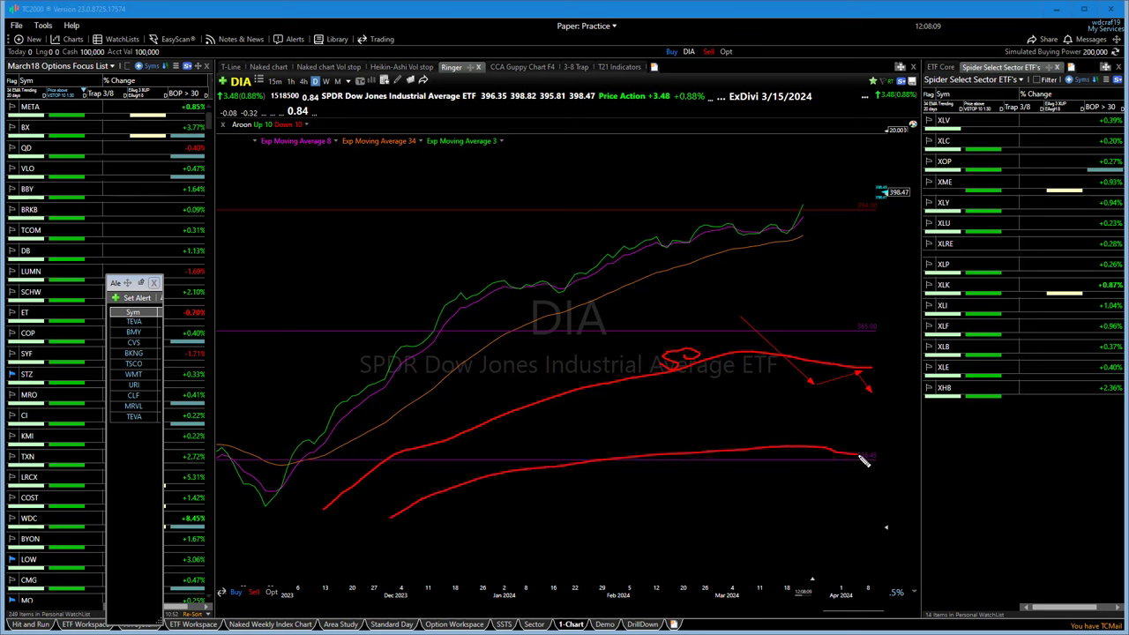
left_click_drag(729, 438, 774, 441)
left_click_drag(863, 381, 903, 475)
key("Escape")
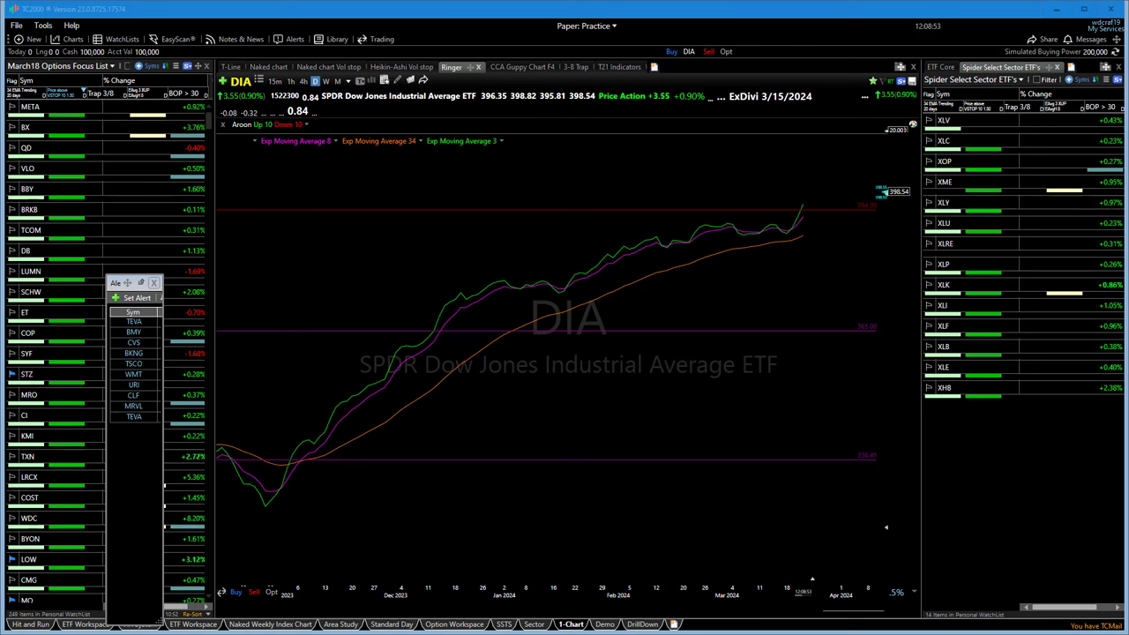
Sketch a falling, flattening curve labelled 50 and a rising curve labelled 200 across the Ringer chart
mouse_move(291, 366)
left_mouse_down()
mouse_move(496, 521)
mouse_move(780, 541)
mouse_move(822, 532)
left_mouse_up()
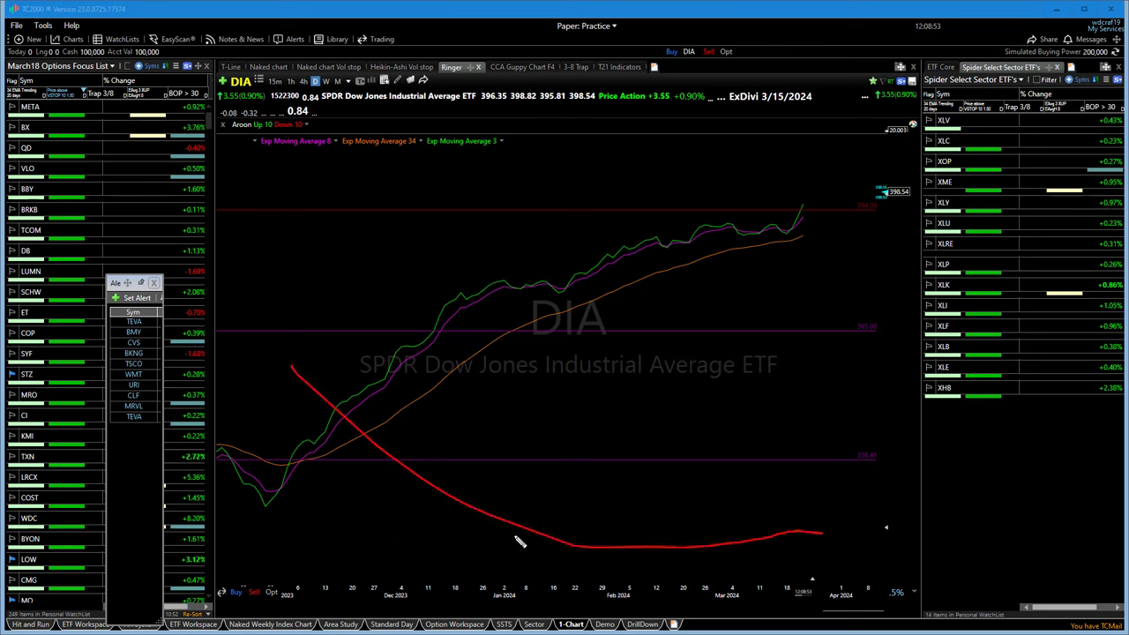
mouse_move(521, 534)
left_mouse_down()
mouse_move(511, 549)
mouse_move(532, 540)
left_mouse_up()
mouse_move(226, 443)
left_mouse_down()
mouse_move(352, 397)
mouse_move(710, 313)
mouse_move(805, 319)
left_mouse_up()
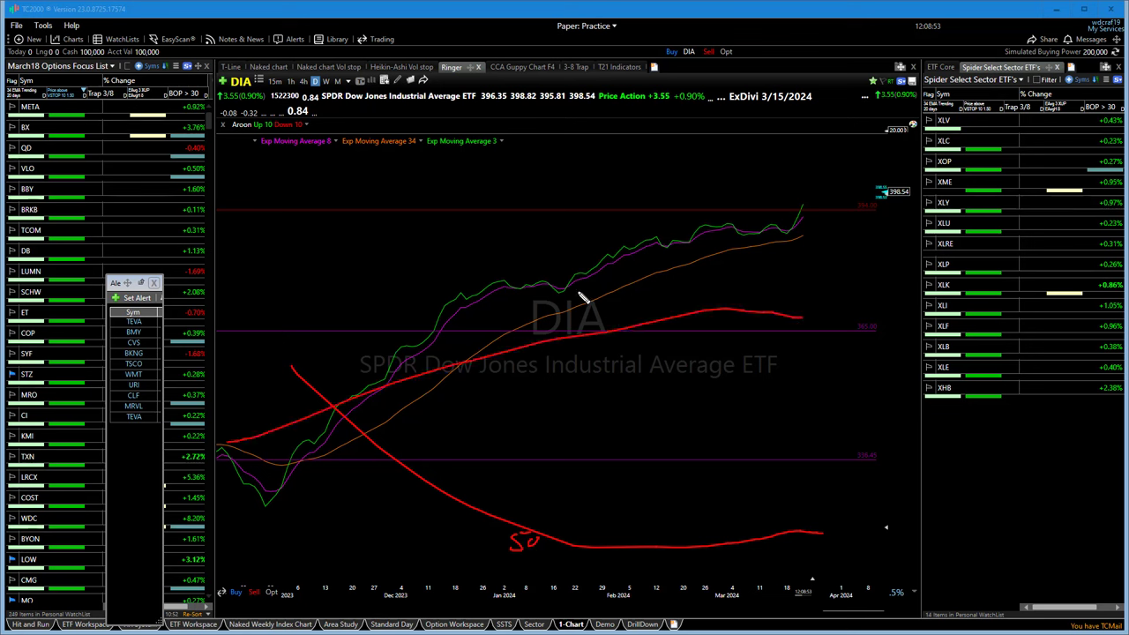
left_click_drag(644, 304, 685, 305)
Add freehand price arrows rising from below the 50 curve, pulling back to it and climbing toward the 200 curve
mouse_move(676, 569)
left_mouse_down()
mouse_move(764, 527)
mouse_move(799, 529)
left_mouse_up()
left_click_drag(805, 545, 811, 538)
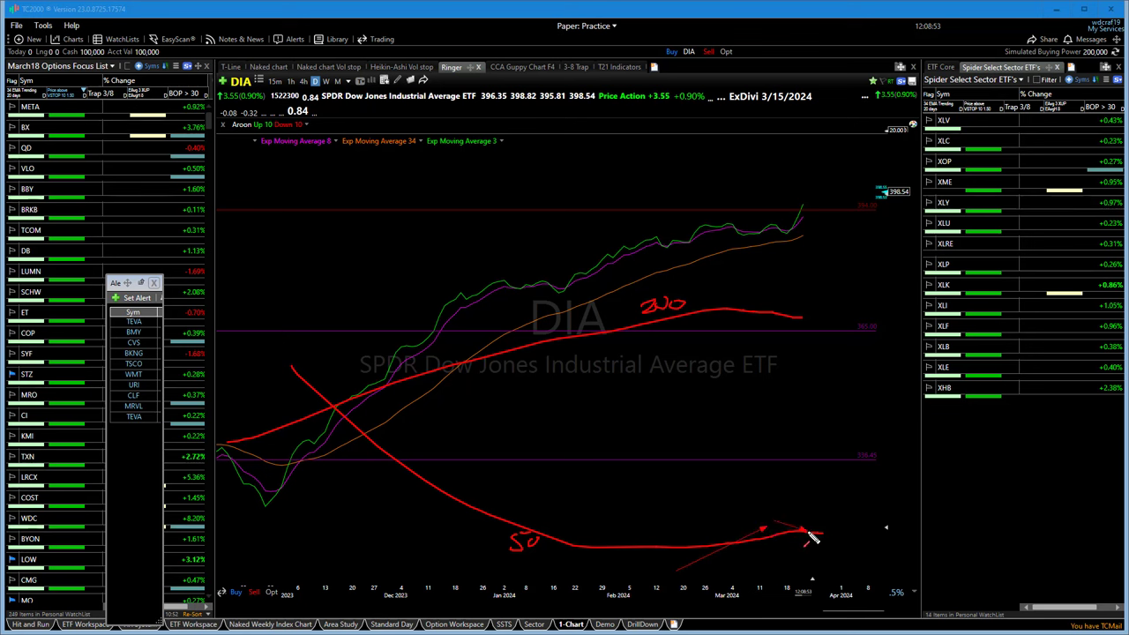
left_click_drag(810, 529, 873, 427)
left_click_drag(869, 414, 874, 407)
left_click_drag(590, 442, 595, 437)
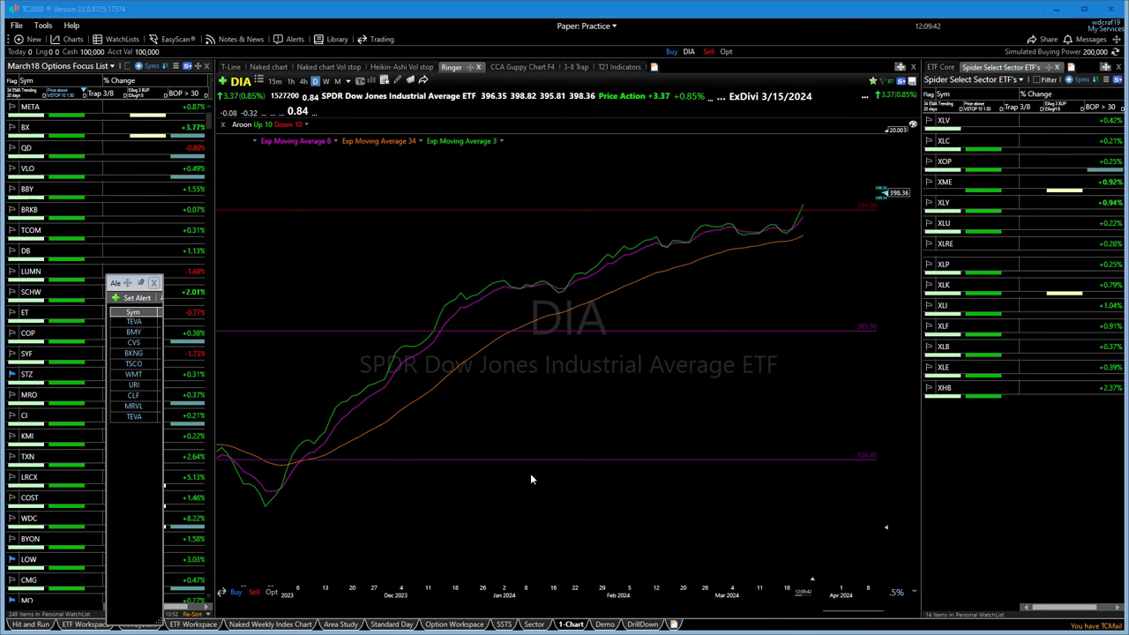
Bring the Ringer chart back to the July to December 2023 period, ending at 12/26/2023
scroll(417, 481, "down", 2)
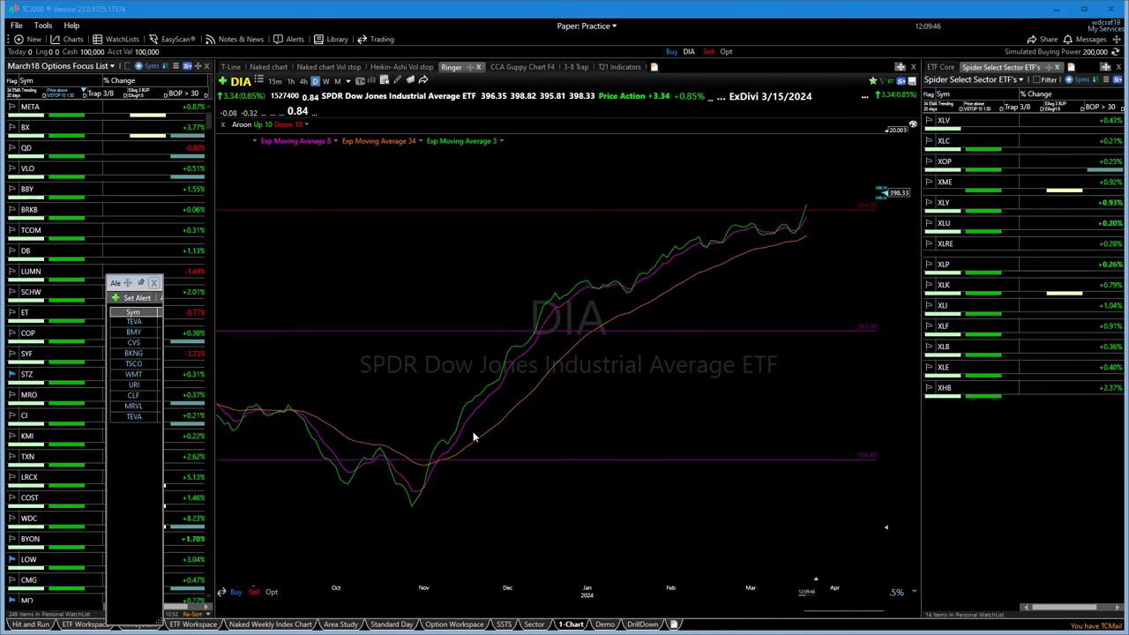
scroll(474, 434, "down", 2)
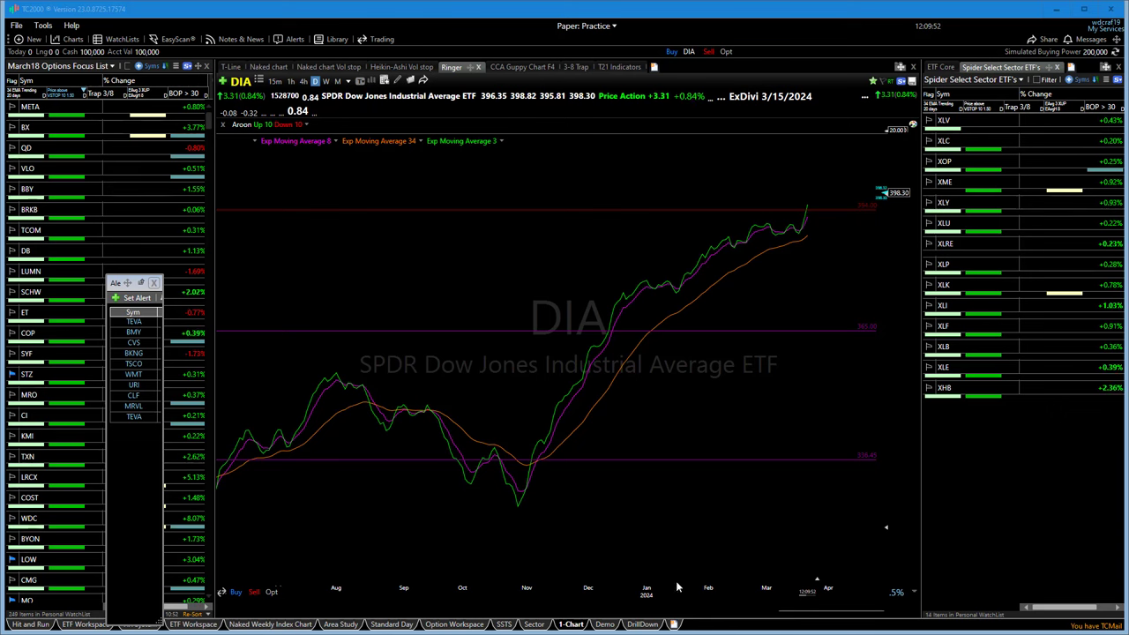
left_click_drag(887, 610, 848, 608)
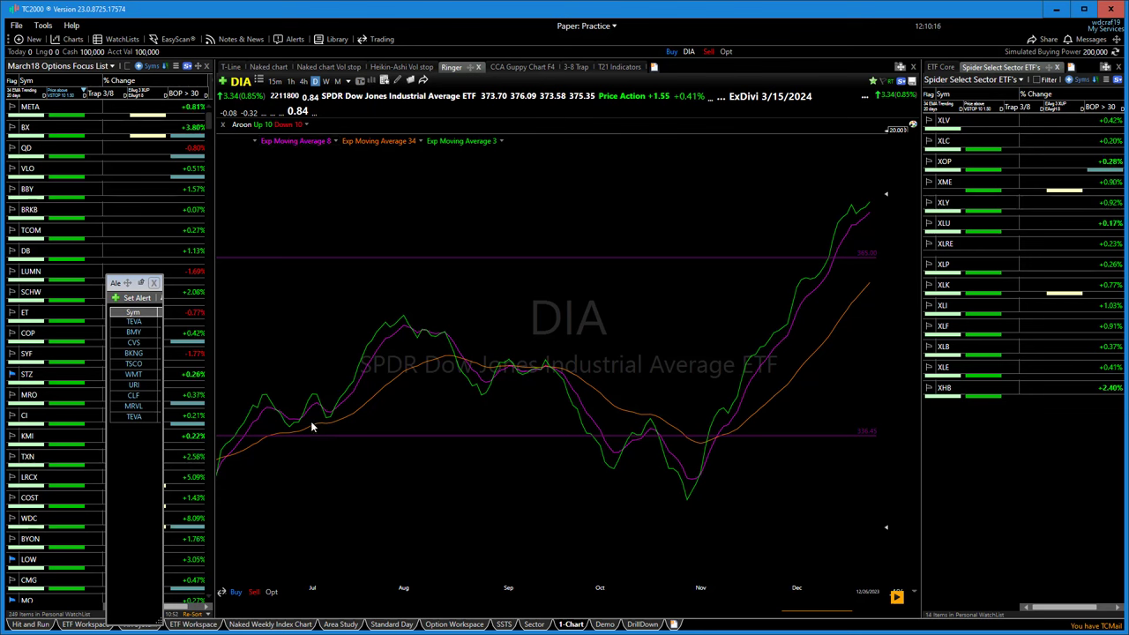
scroll(372, 442, "up", 1)
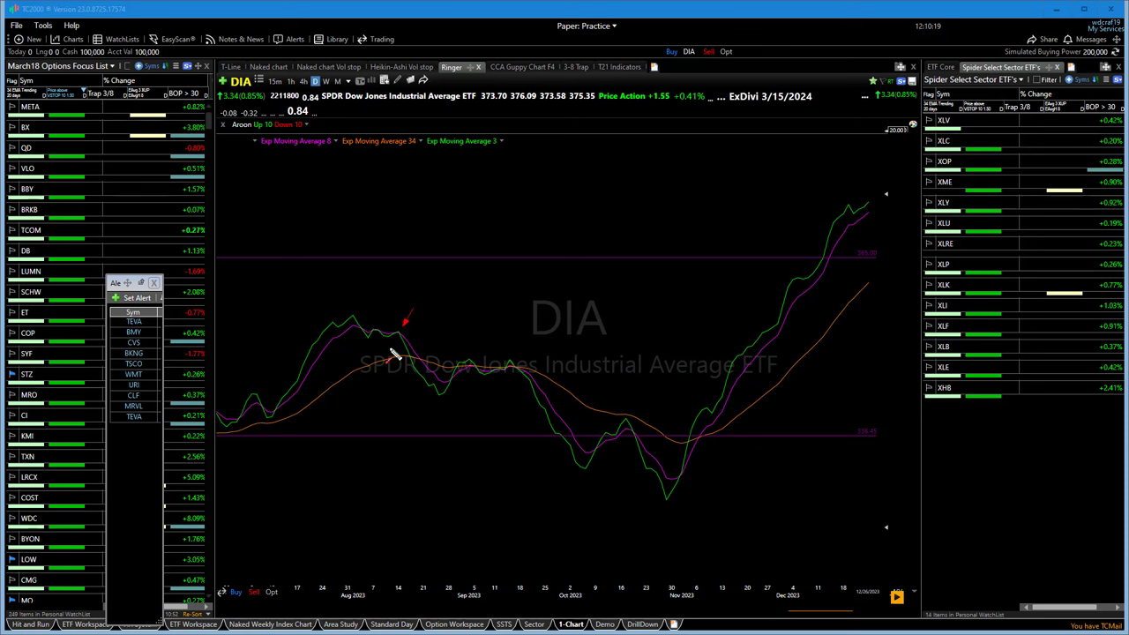
Mark the August 2023 downward crossings and the November to December 2023 upward moves of the averages with freehand arrows
left_click(392, 350)
left_click(414, 386)
left_click(426, 402)
left_click_drag(668, 497, 685, 463)
left_click_drag(747, 471, 719, 425)
left_click_drag(820, 307, 813, 295)
left_click_drag(416, 308, 413, 325)
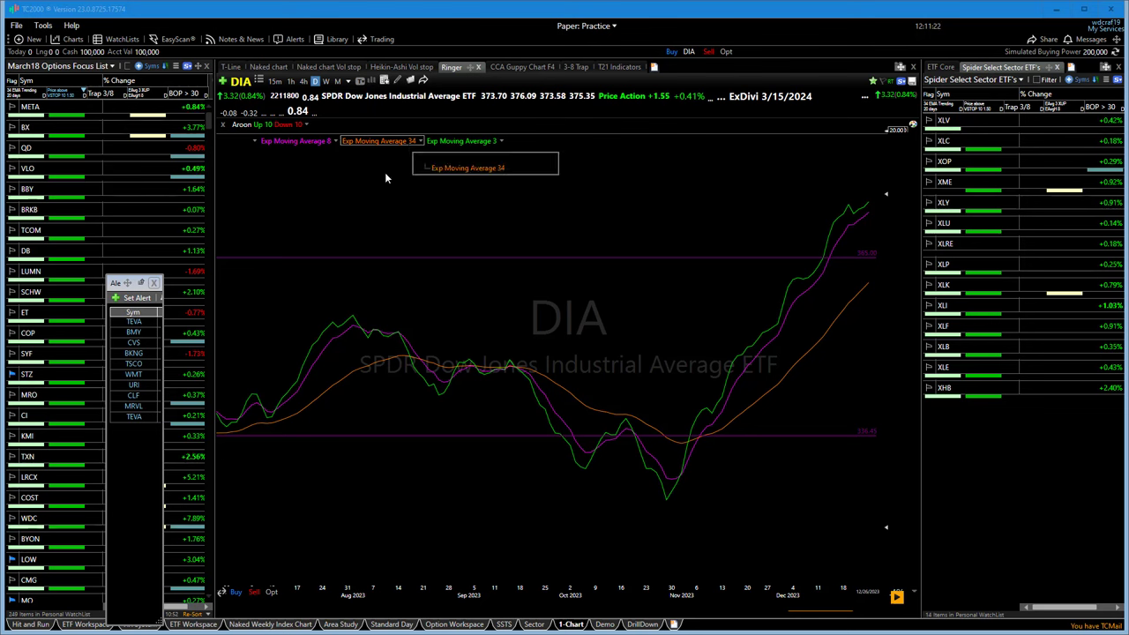
Examine the 2023 crossovers of the 3, 8 and 34 averages on the Ringer chart over wider and narrower ranges
scroll(357, 463, "down", 3)
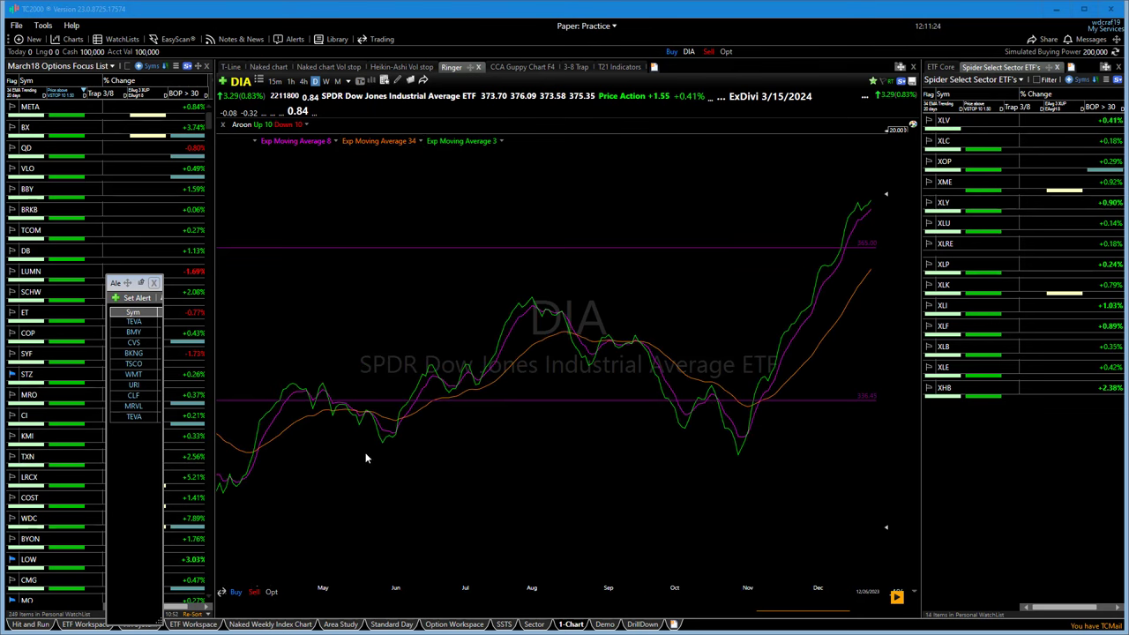
scroll(367, 457, "up", 3)
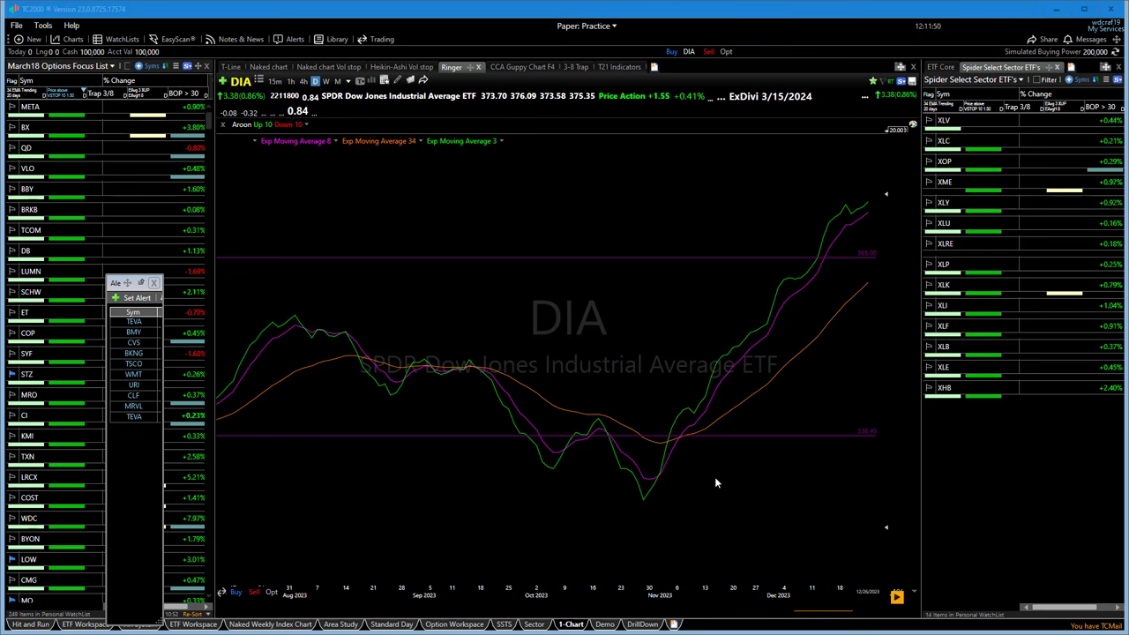
scroll(679, 454, "up", 2)
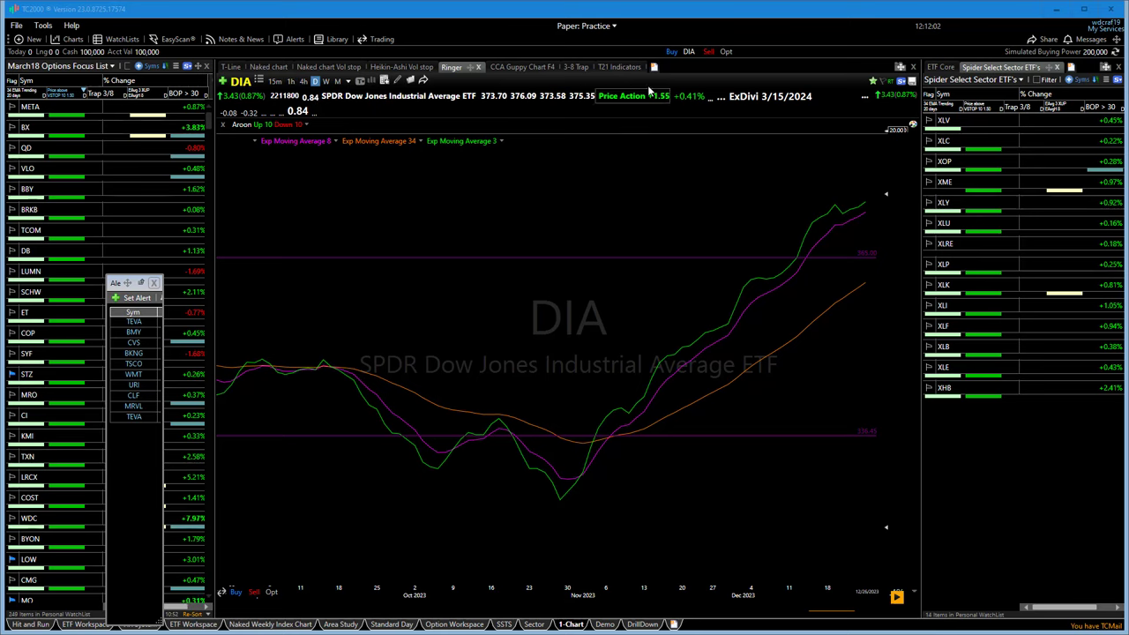
Display the 3-8 Trap chart for DIA and raise the plot opacity of the 17-period exponential average so its line shows
left_click(575, 67)
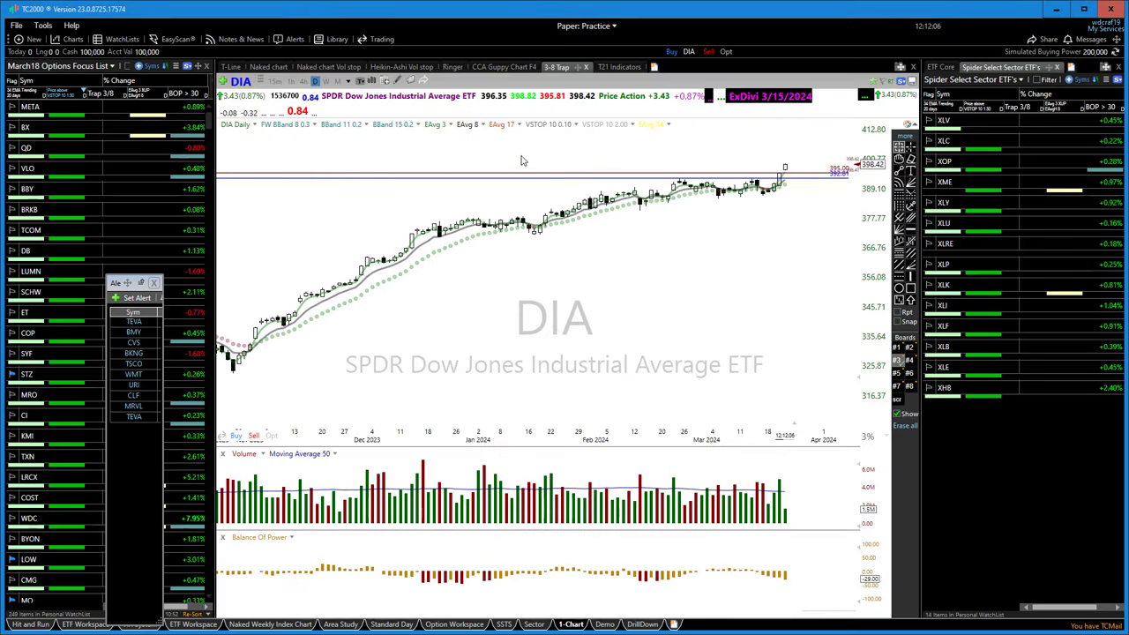
right_click(500, 125)
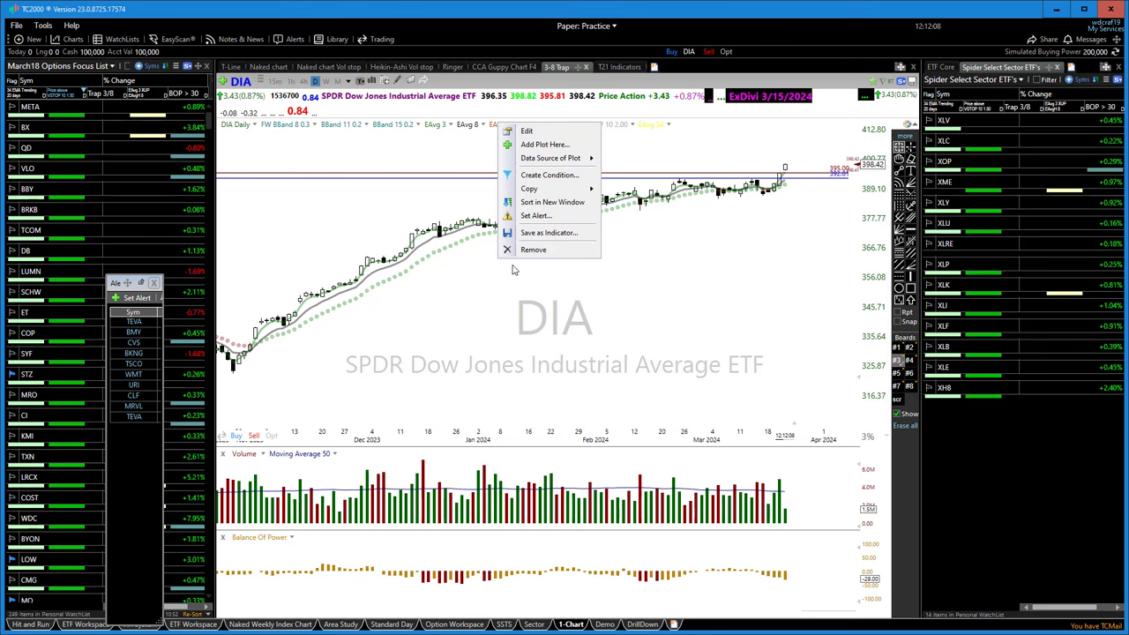
left_click(527, 132)
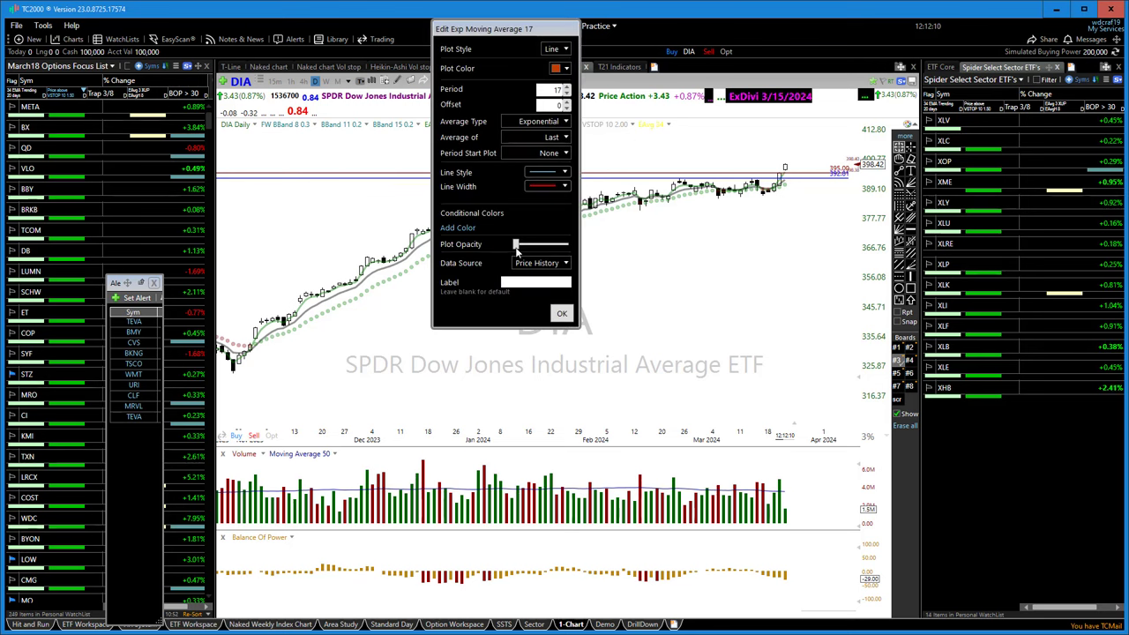
left_click(562, 314)
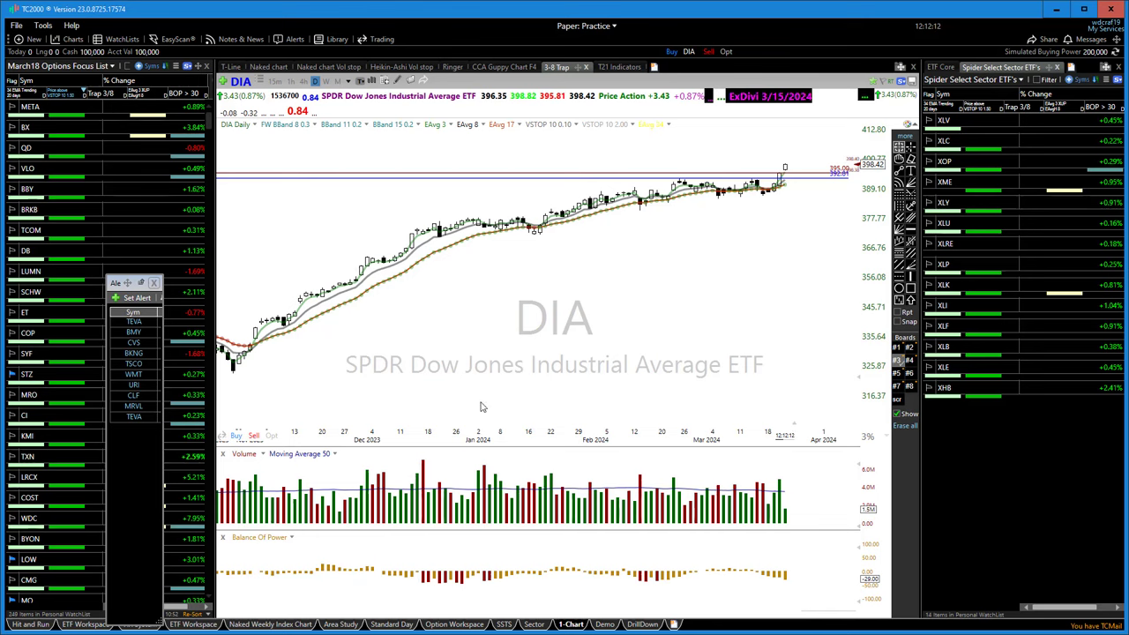
Examine the 3, 8 and 17 averages against DIA price on the 3-8 Trap chart over shorter and longer ranges
scroll(523, 348, "up", 2)
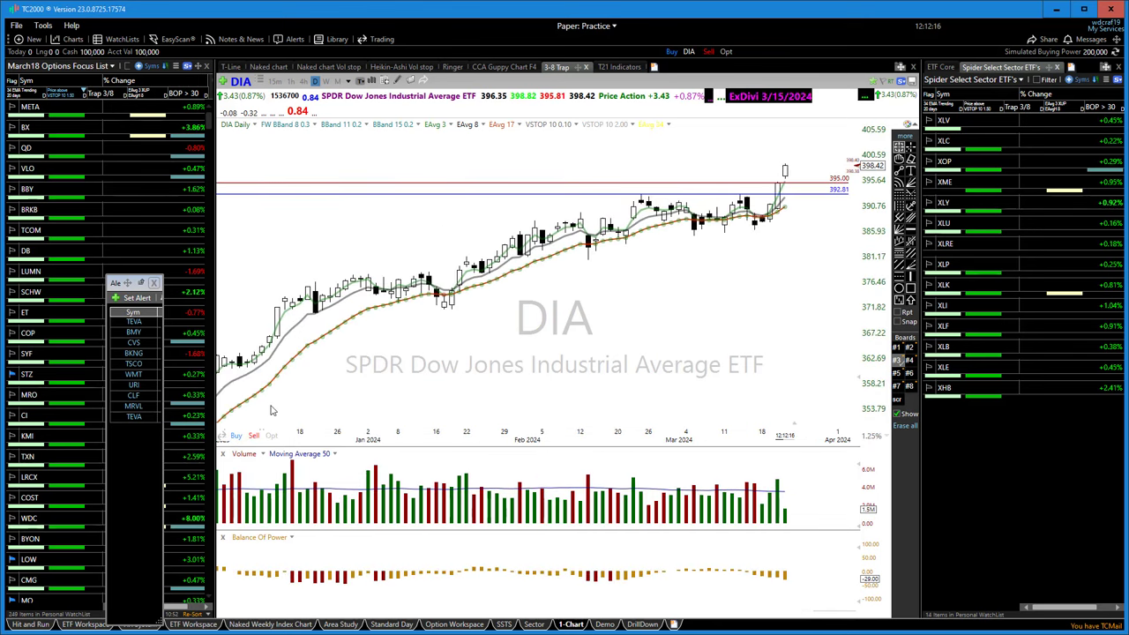
scroll(324, 356, "down", 2)
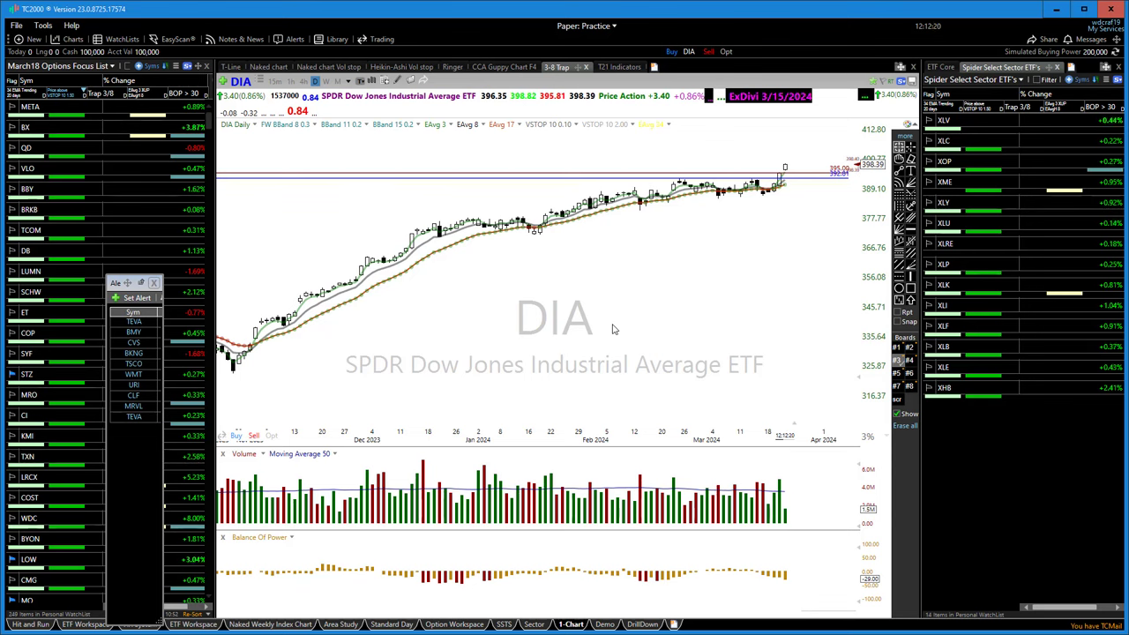
scroll(569, 354, "up", 1)
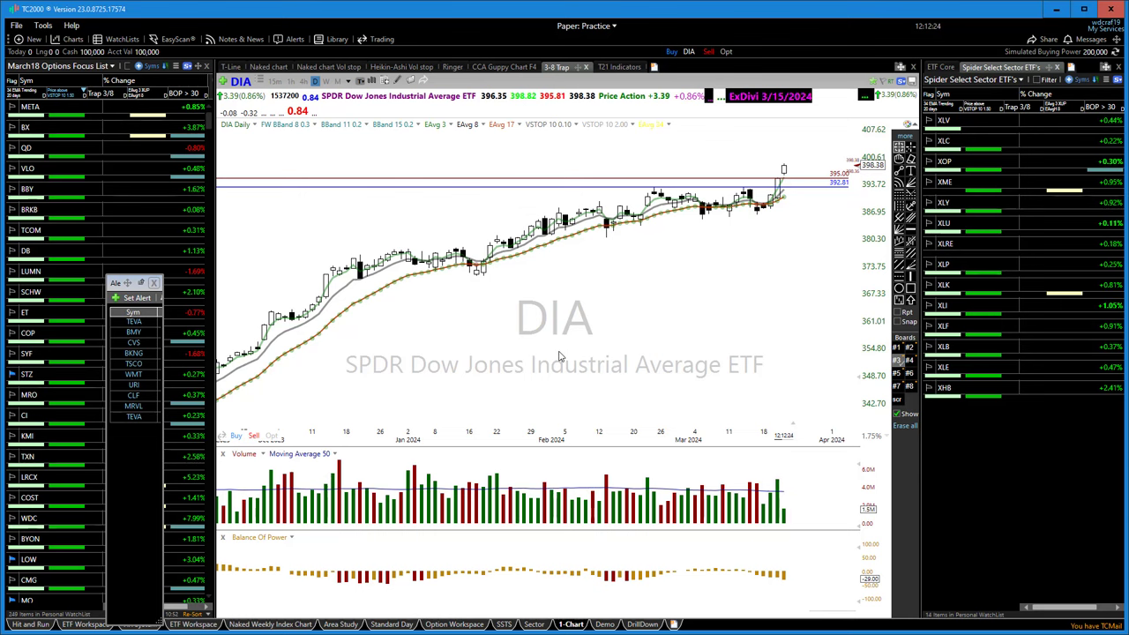
scroll(558, 356, "down", 1)
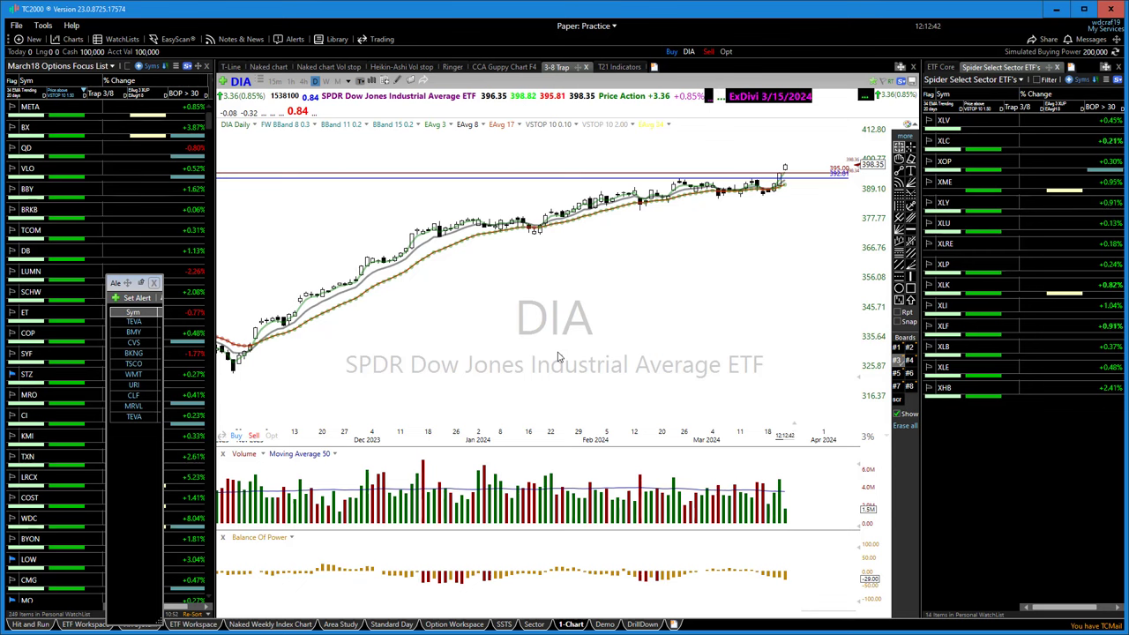
scroll(525, 378, "down", 3)
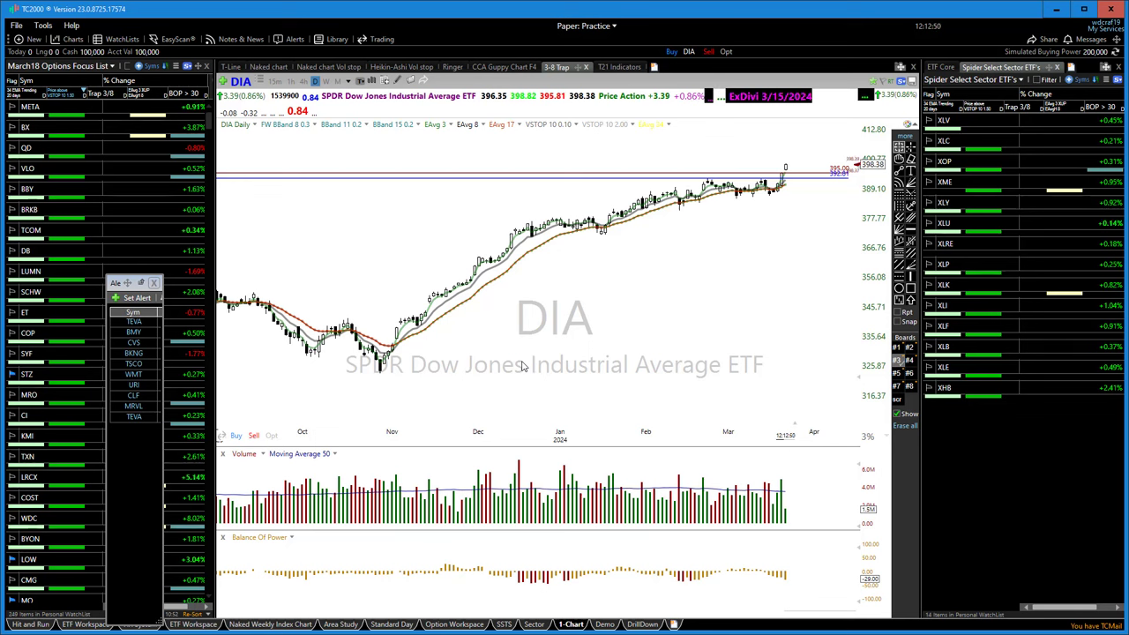
Load PFE and display it on the T-Line chart, narrowed to the range from December 2023 to March 2024
type("PFE")
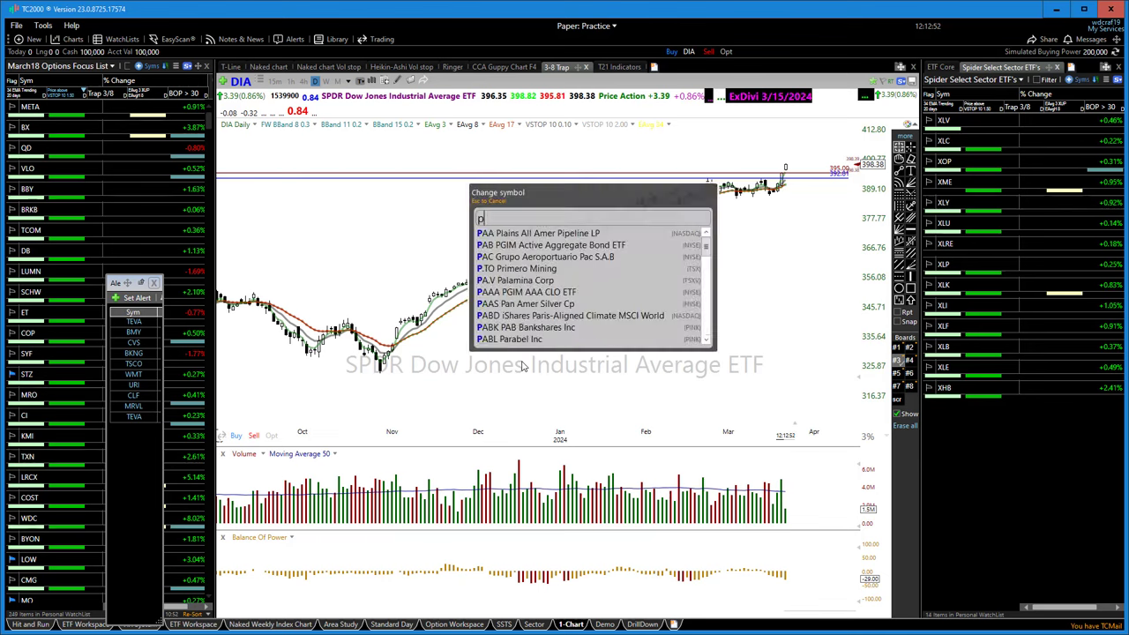
key("Return")
left_click(231, 66)
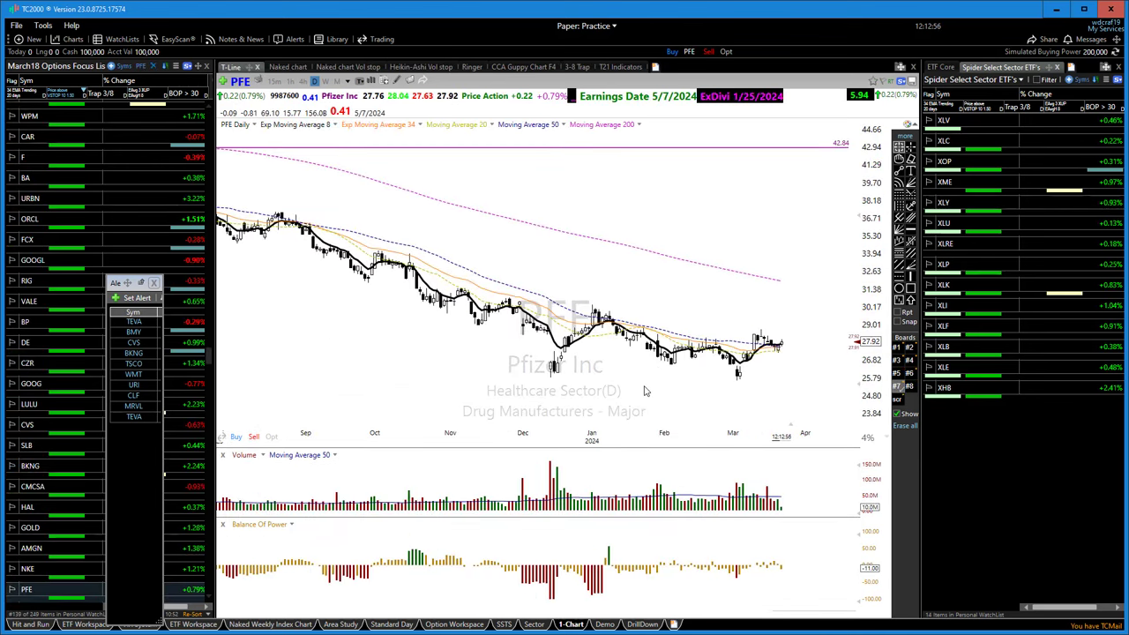
scroll(531, 405, "down", 2)
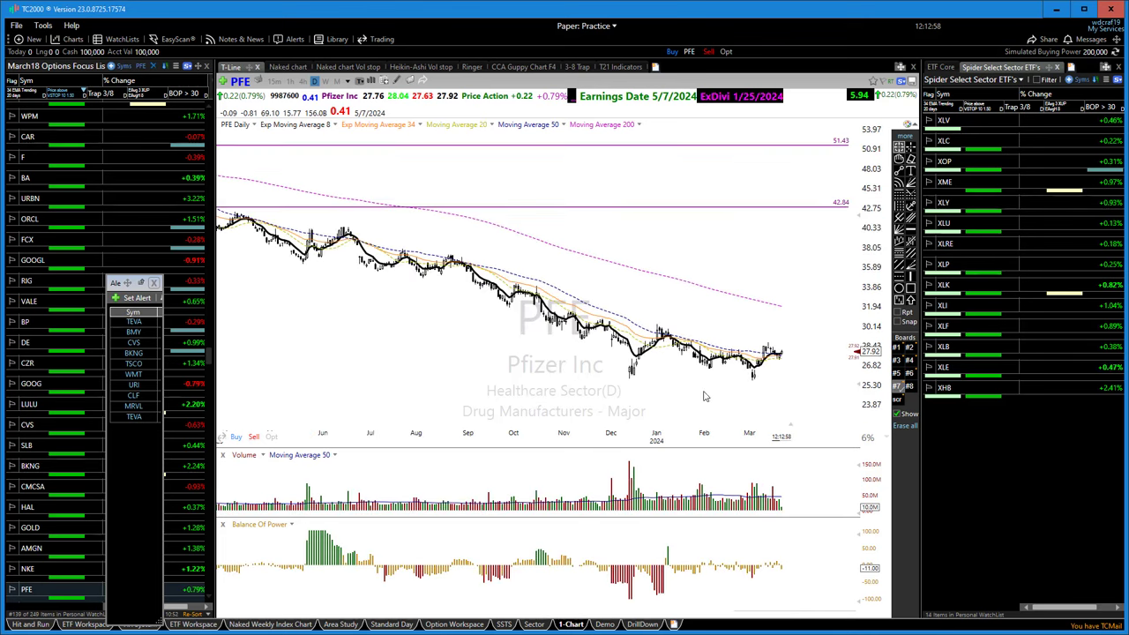
scroll(699, 411, "up", 2)
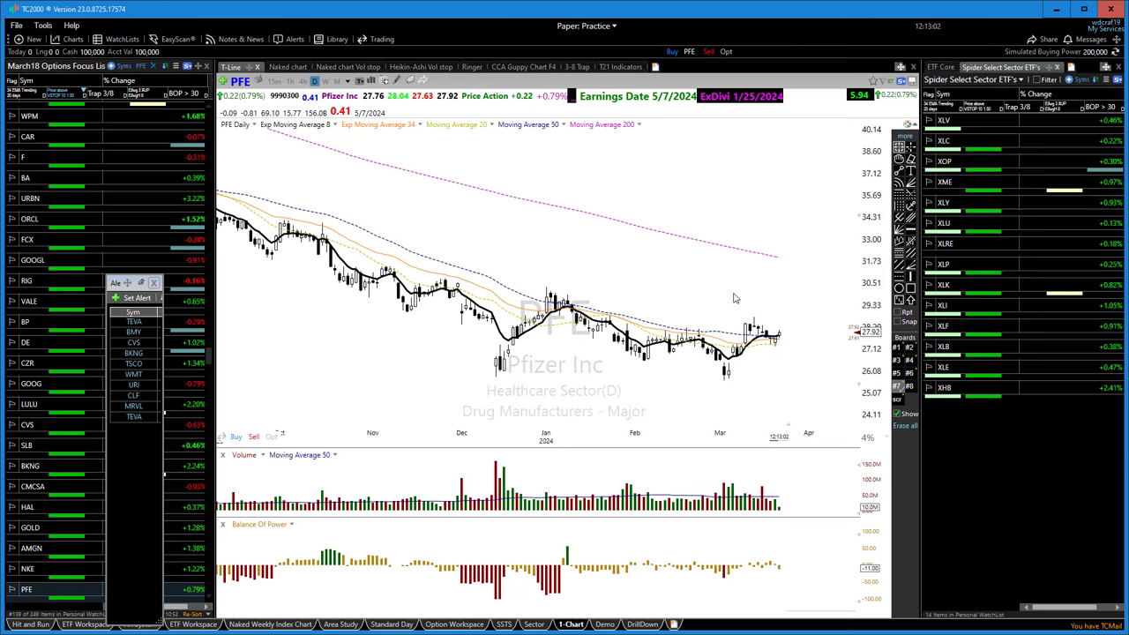
scroll(525, 432, "up", 1)
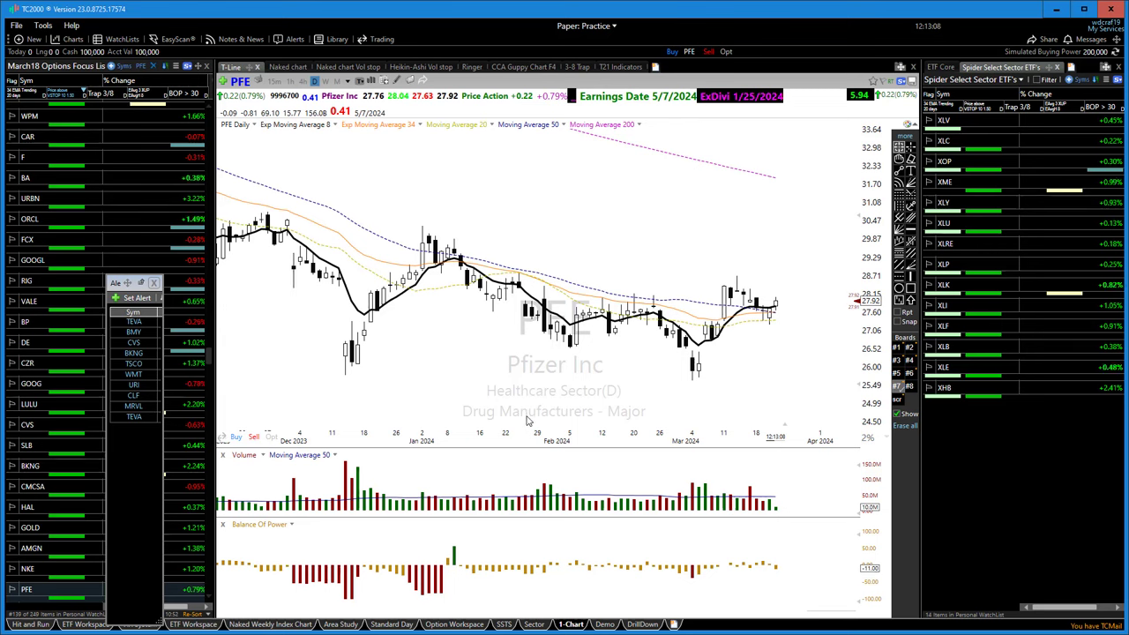
Hide the PFE price candles by lowering the price plot's opacity to the minimum, leaving only the moving averages
right_click(224, 124)
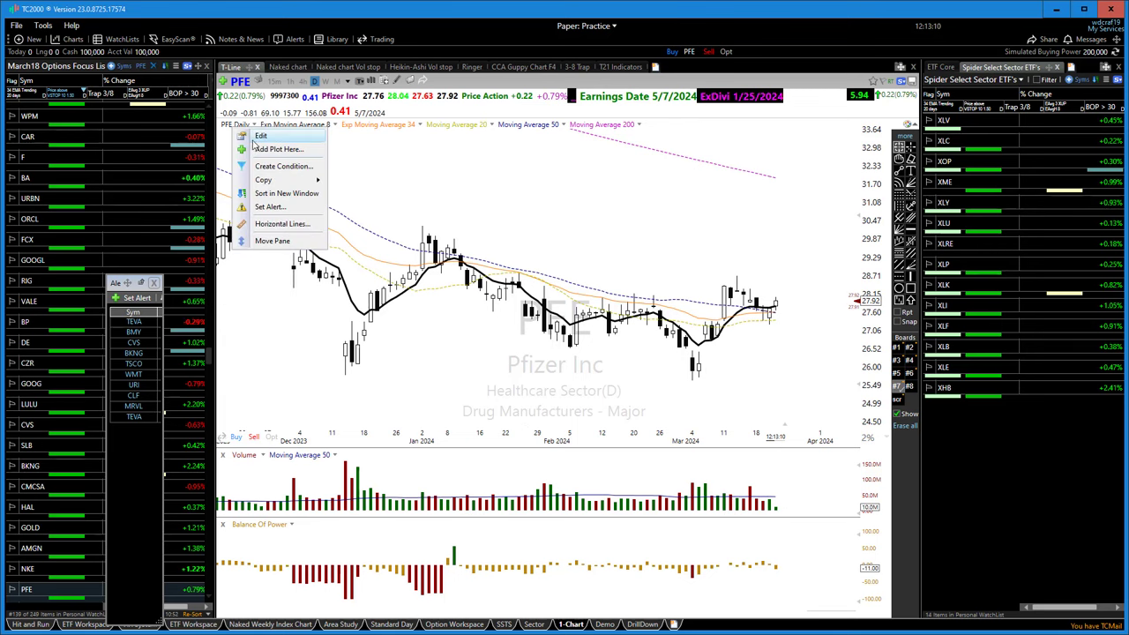
left_click(257, 141)
left_click_drag(473, 437, 386, 443)
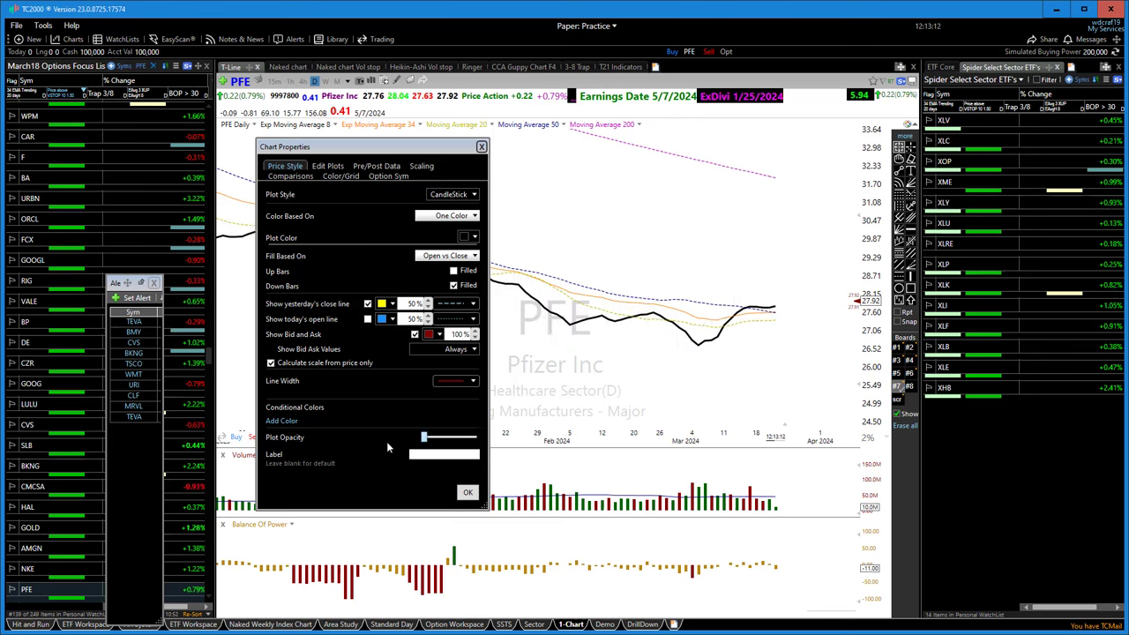
left_click(468, 494)
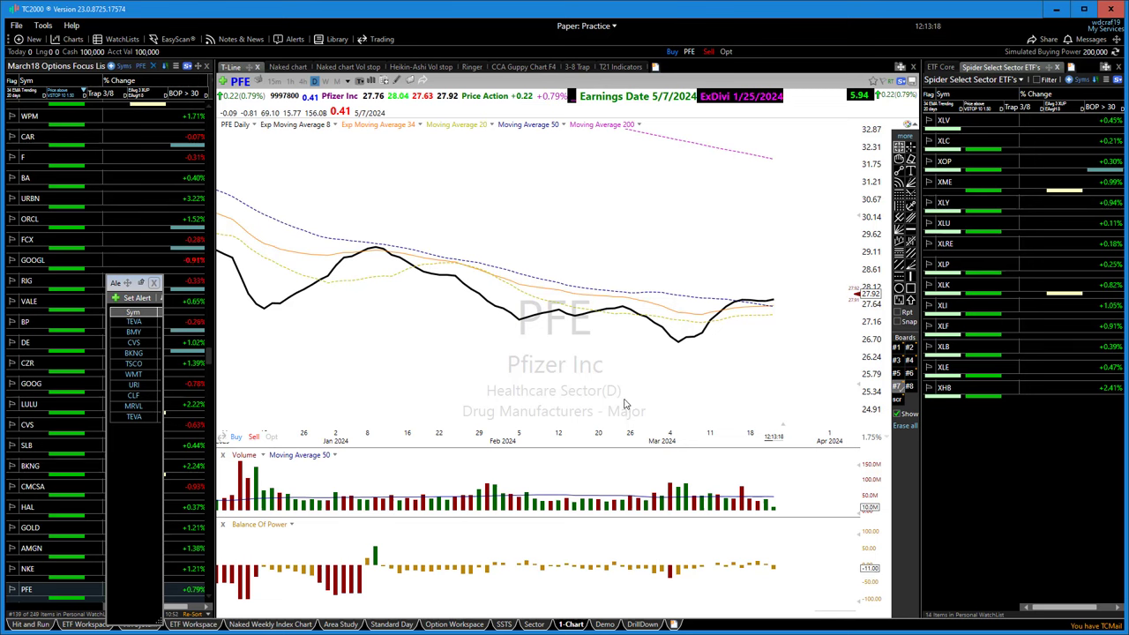
Circle the March 2024 crossover of the PFE averages, add a freehand arrow beneath it and trace the January-to-March course
scroll(626, 406, "up", 2)
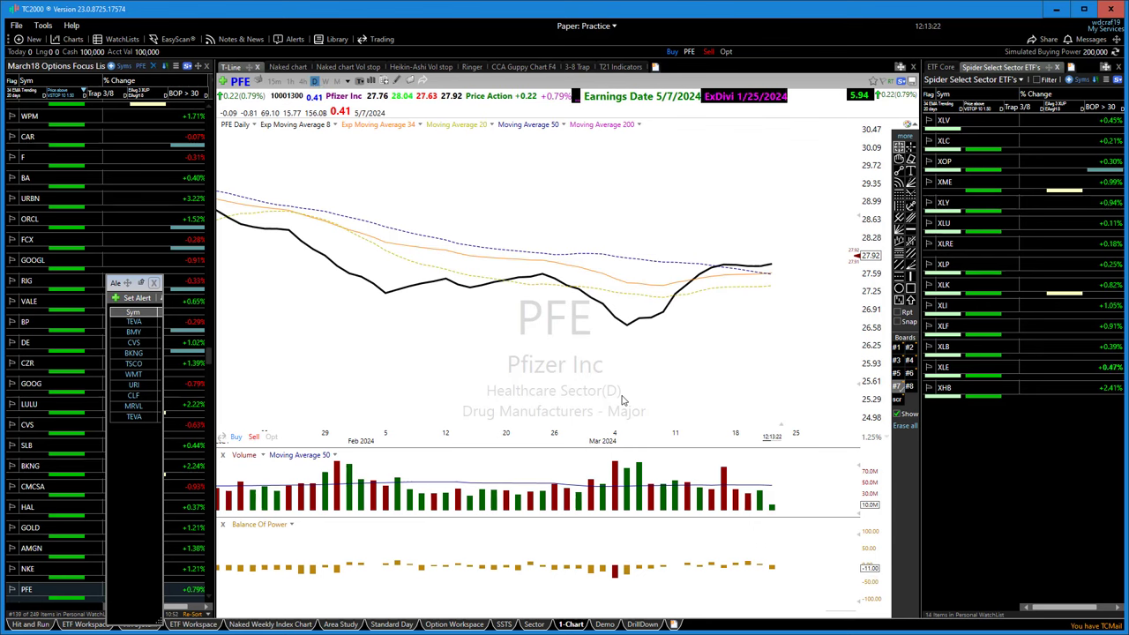
scroll(621, 402, "down", 1)
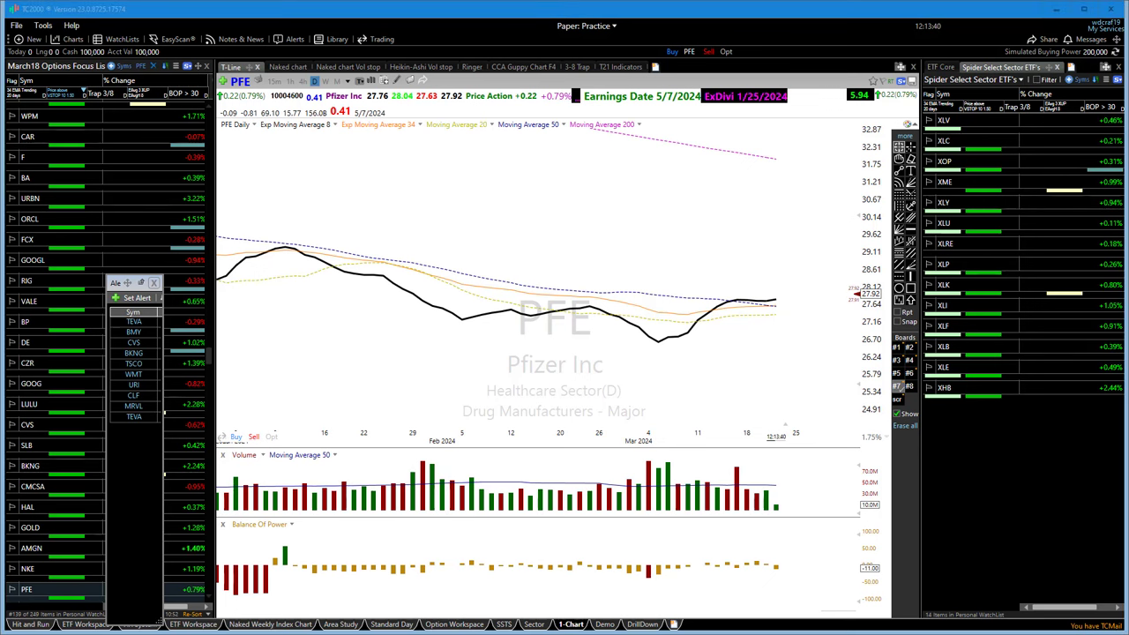
left_click_drag(706, 325, 788, 314)
mouse_move(693, 328)
left_mouse_down()
mouse_move(715, 326)
mouse_move(716, 301)
mouse_move(706, 331)
mouse_move(782, 332)
left_mouse_up()
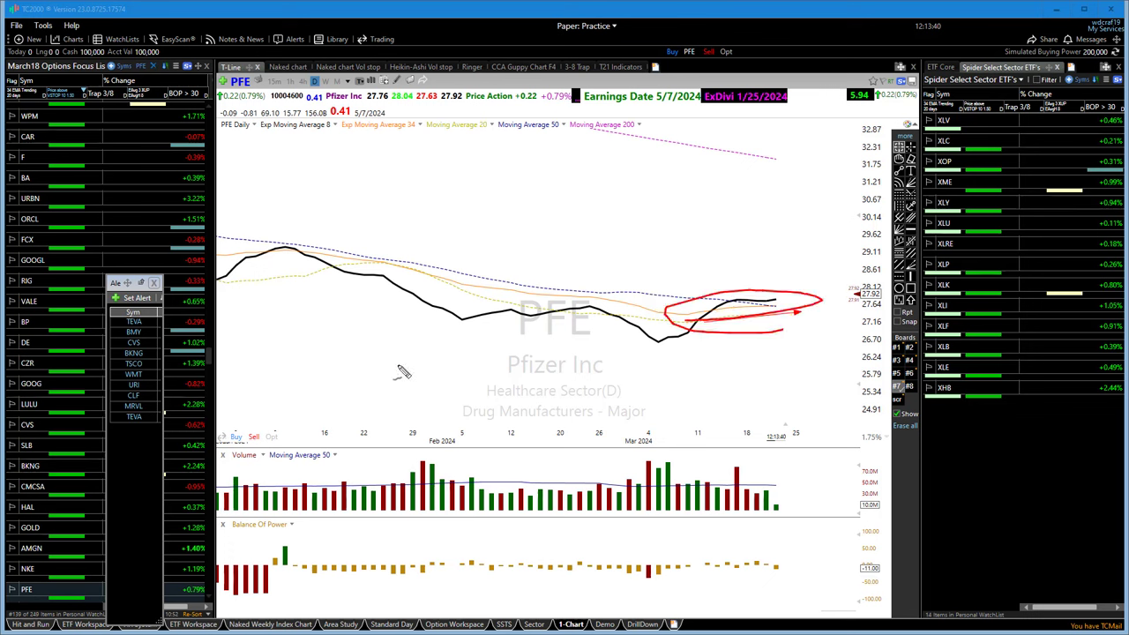
mouse_move(271, 232)
left_mouse_down()
mouse_move(731, 350)
mouse_move(719, 345)
mouse_move(789, 310)
mouse_move(770, 339)
left_mouse_up()
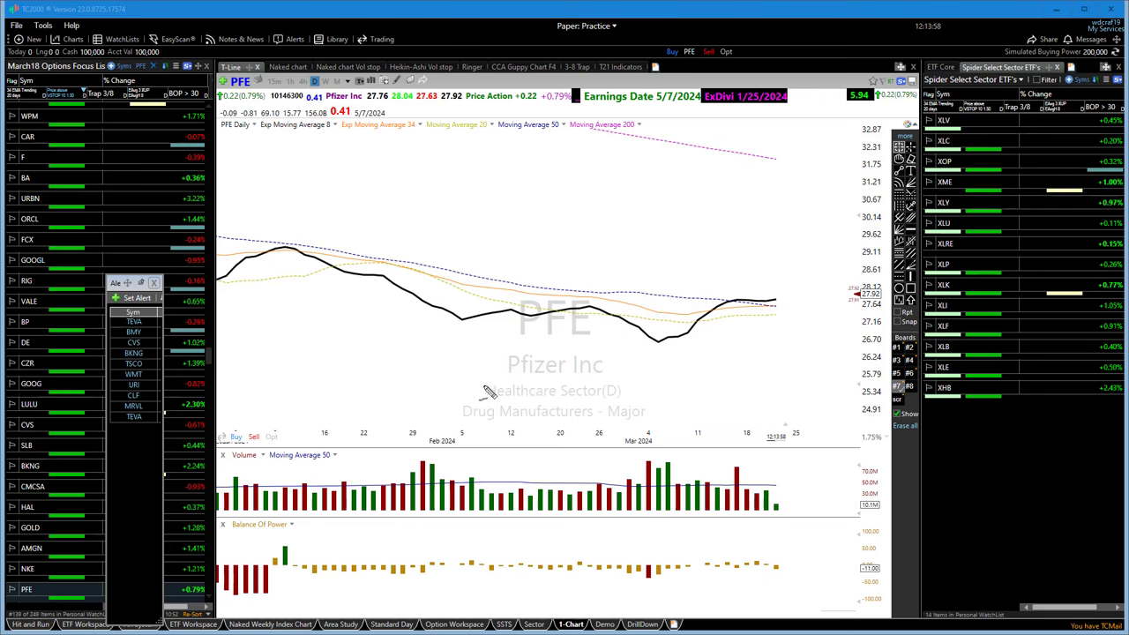
Mark the March 2024 convergence of the PFE averages with a freehand stroke just below the curves
scroll(486, 391, "down", 3)
scroll(486, 391, "down", 2)
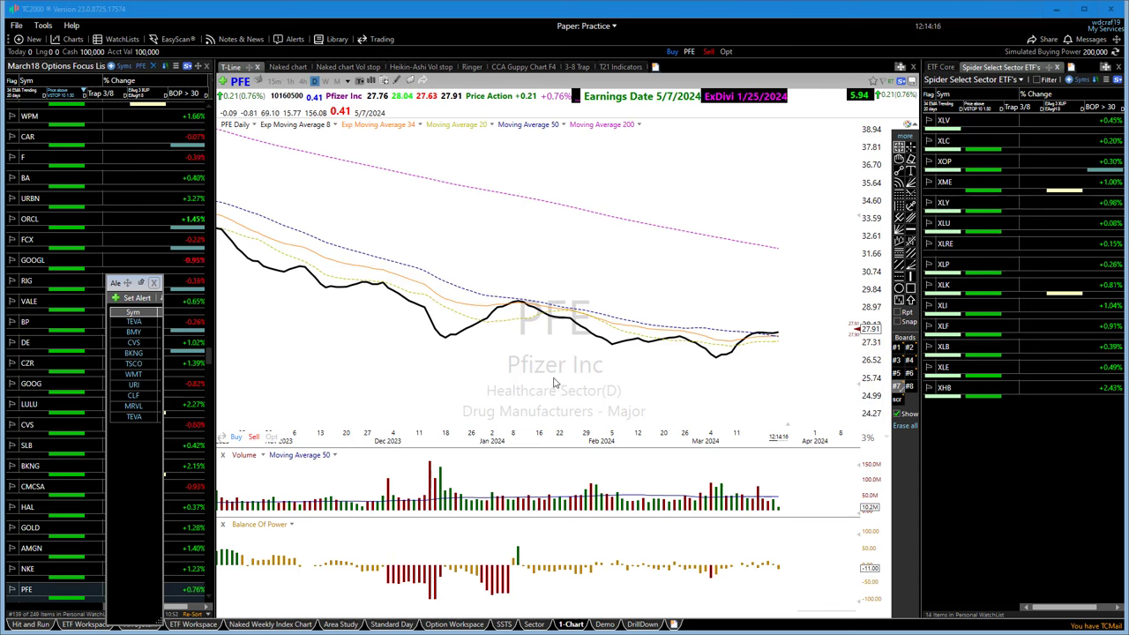
scroll(547, 384, "up", 2)
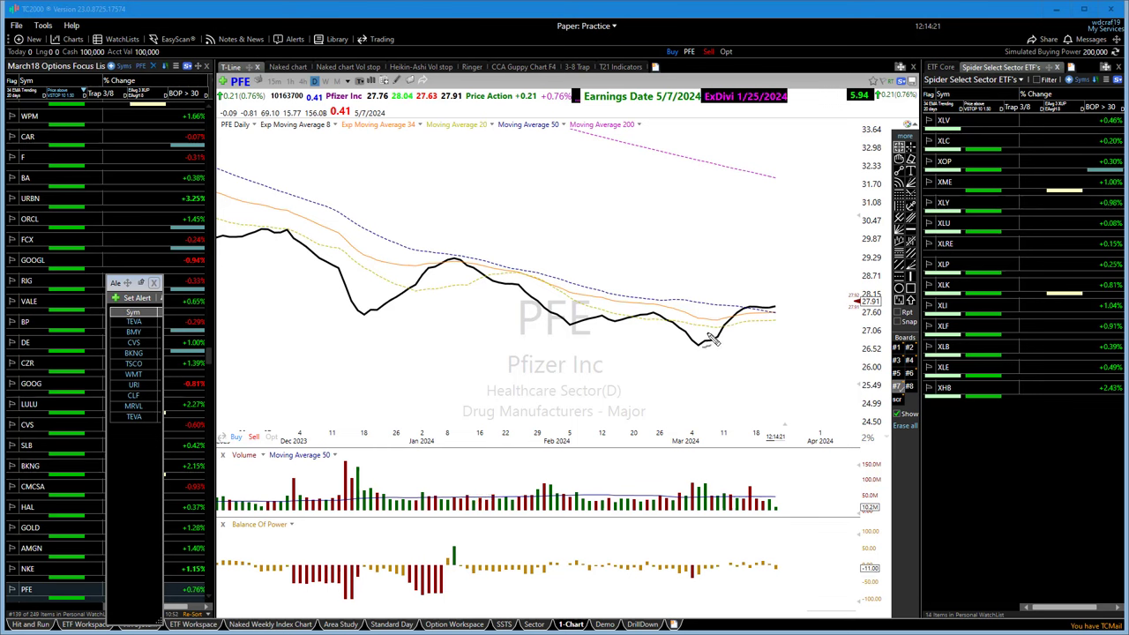
mouse_move(717, 333)
left_mouse_down()
mouse_move(796, 335)
mouse_move(797, 302)
mouse_move(694, 322)
mouse_move(772, 344)
mouse_move(794, 336)
left_mouse_up()
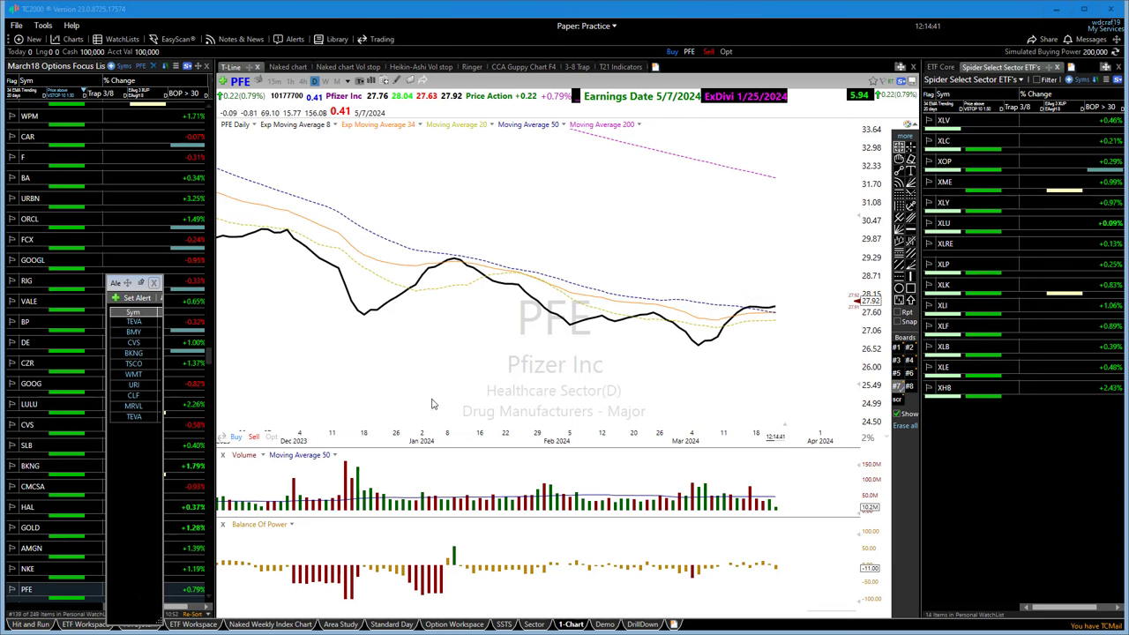
Sketch arrows from PFE's early March low up through the averages, back to the 50 average and up again, then clear them
scroll(434, 403, "up", 2)
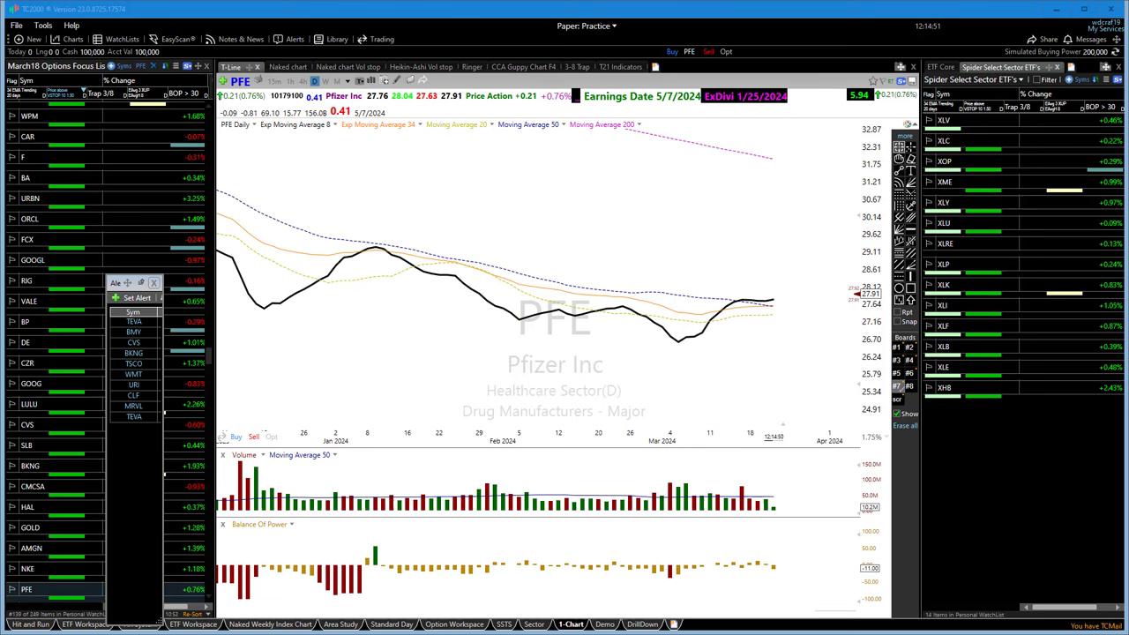
mouse_move(684, 346)
left_mouse_down()
mouse_move(741, 311)
mouse_move(749, 284)
mouse_move(780, 298)
mouse_move(799, 288)
mouse_move(784, 294)
left_mouse_up()
left_click_drag(716, 327, 775, 306)
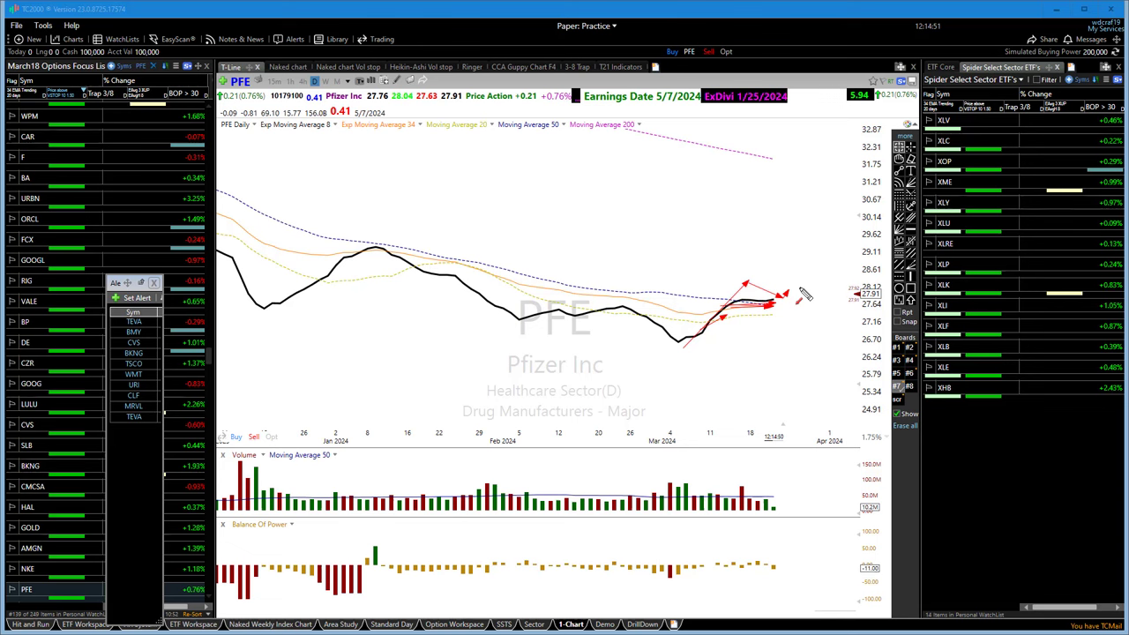
key("Escape")
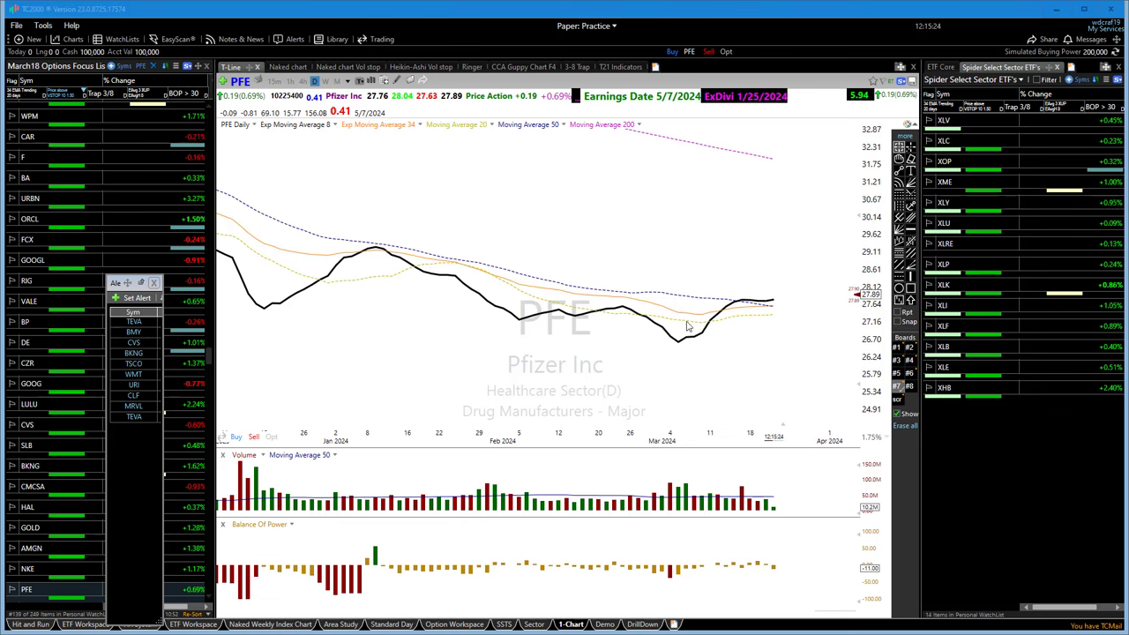
Draw a freehand arrow from PFE's early March low up through the 50 average, with a short mark at its peak
scroll(630, 368, "up", 2)
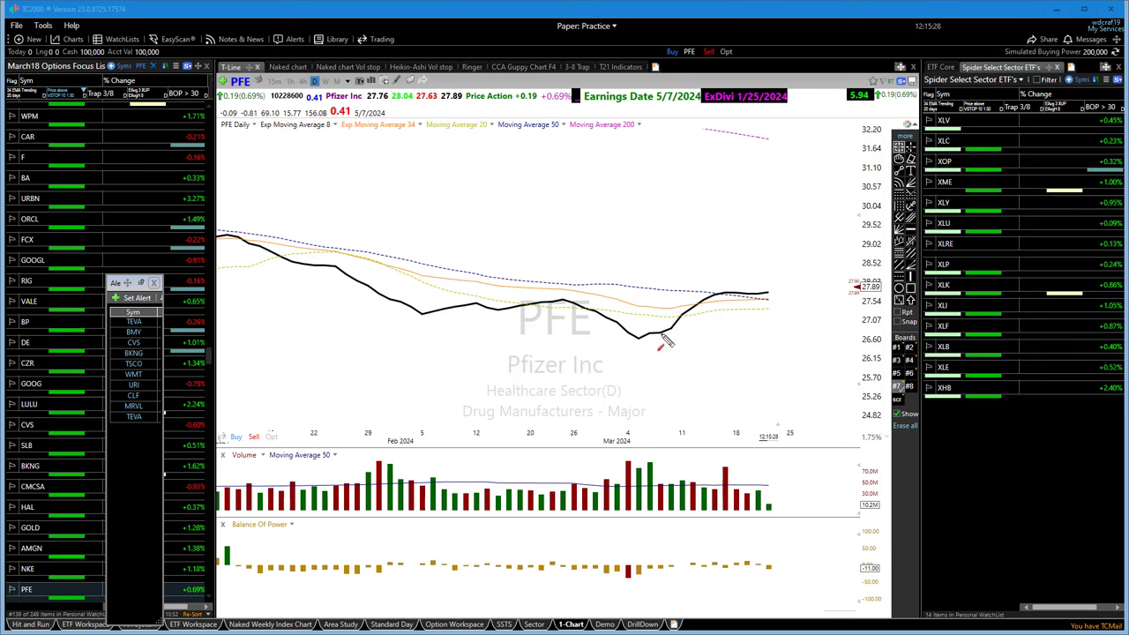
left_click_drag(663, 347, 724, 288)
left_click_drag(737, 286, 733, 277)
Sketch arrows for PFE's March 2024 rise, pullback to the 50 average and renewed upturn, and underline that stretch
scroll(448, 327, "down", 4)
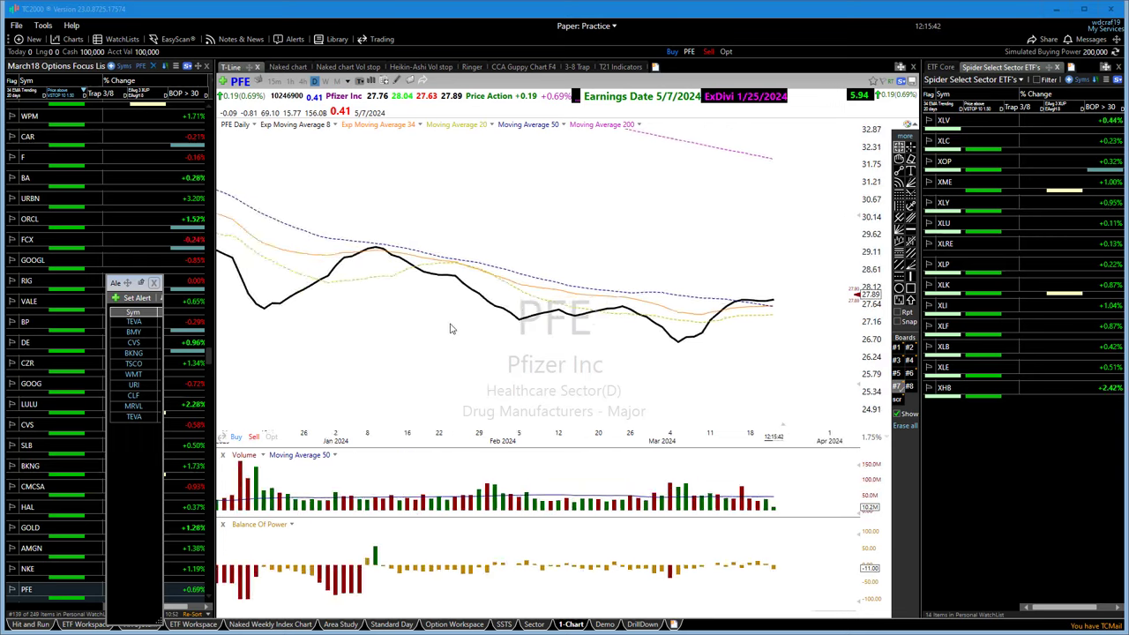
scroll(440, 340, "down", 4)
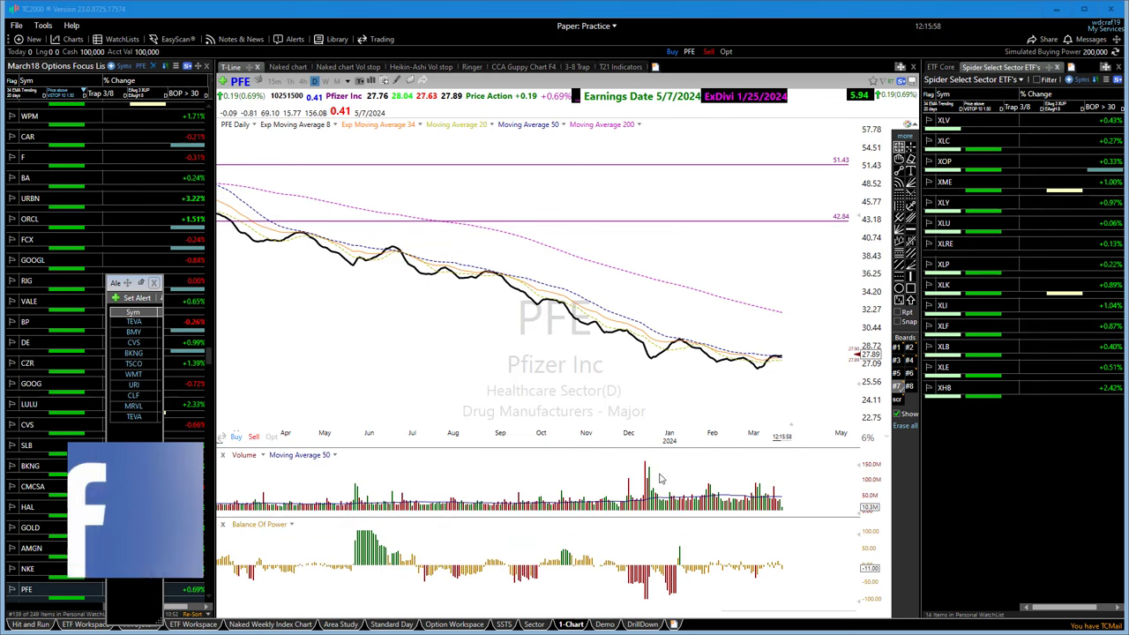
scroll(523, 342, "up", 5)
scroll(523, 342, "up", 2)
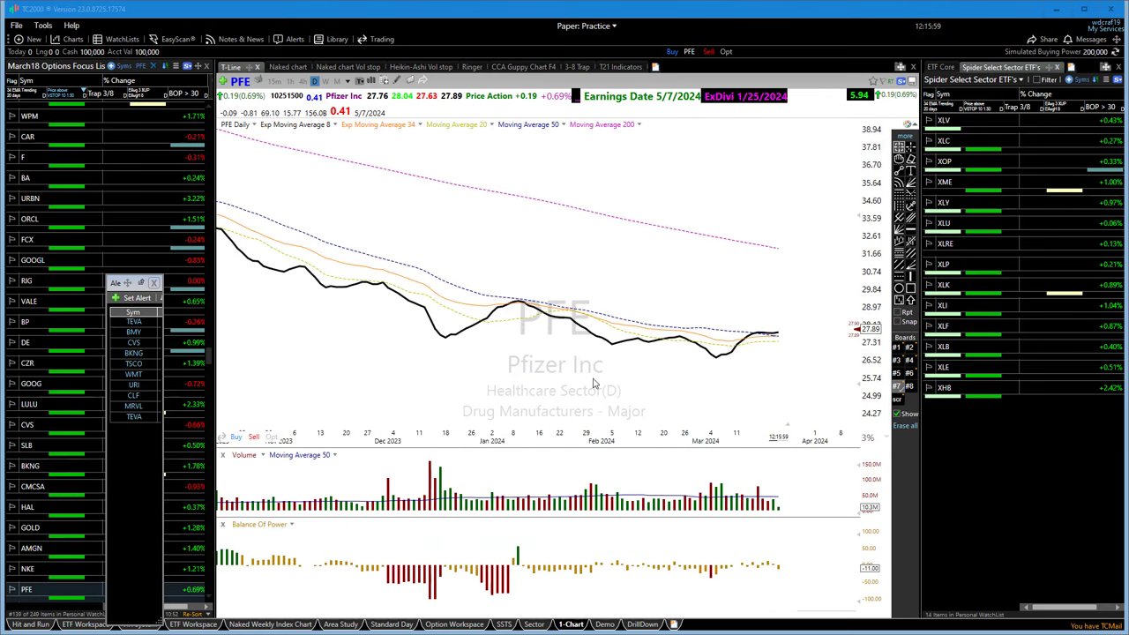
scroll(715, 432, "up", 3)
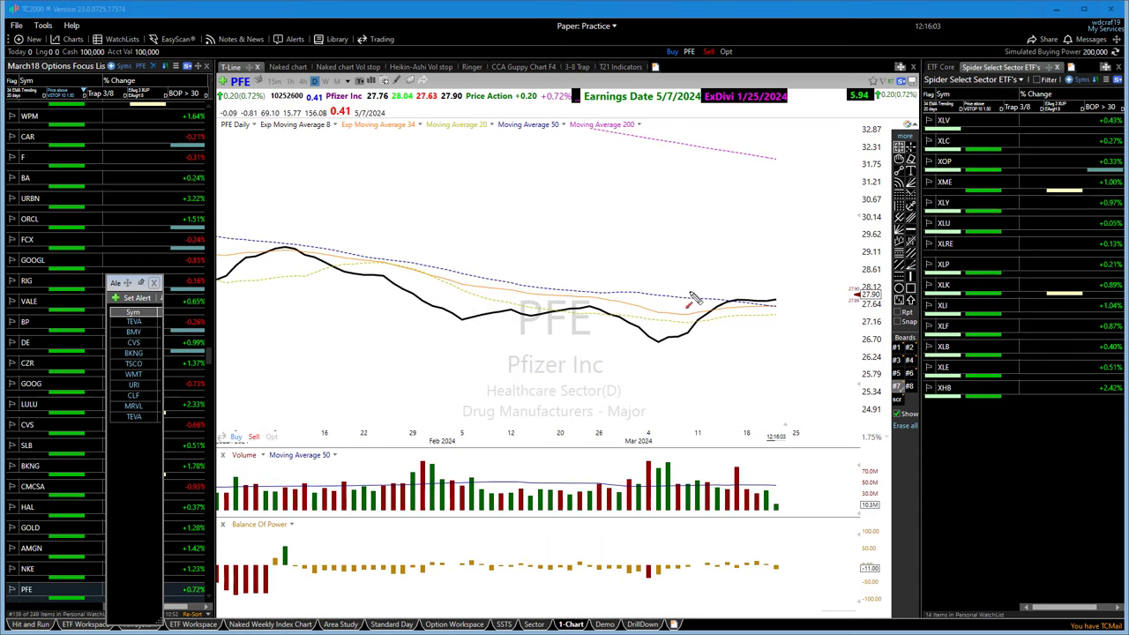
mouse_move(675, 351)
left_mouse_down()
mouse_move(737, 291)
mouse_move(783, 300)
left_mouse_up()
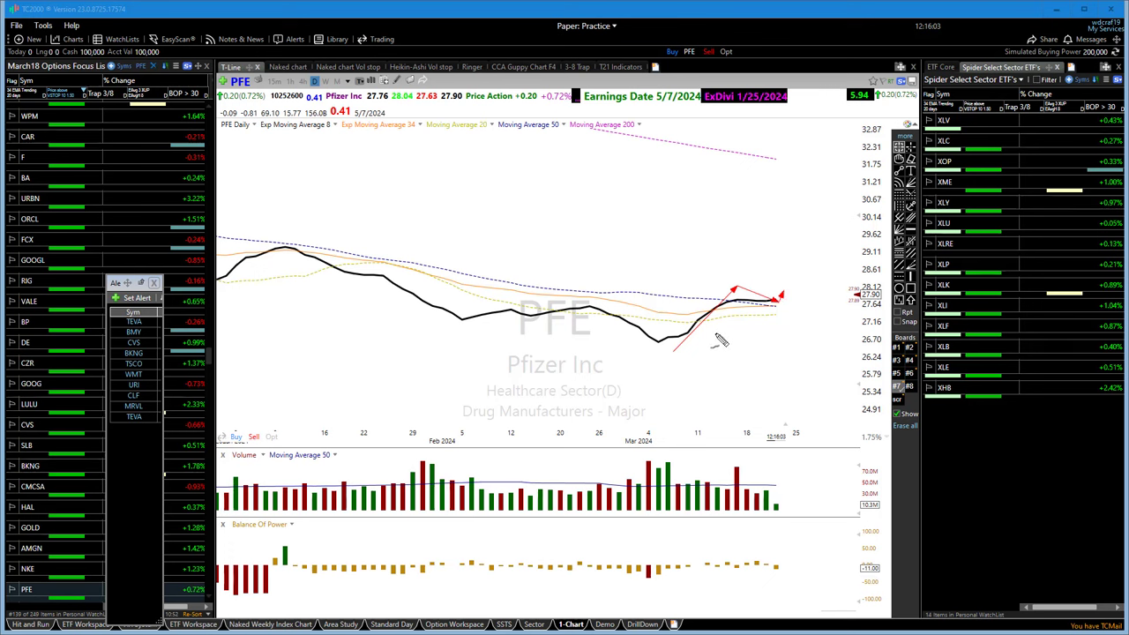
mouse_move(711, 328)
left_mouse_down()
mouse_move(819, 311)
mouse_move(764, 294)
mouse_move(715, 335)
mouse_move(785, 329)
left_mouse_up()
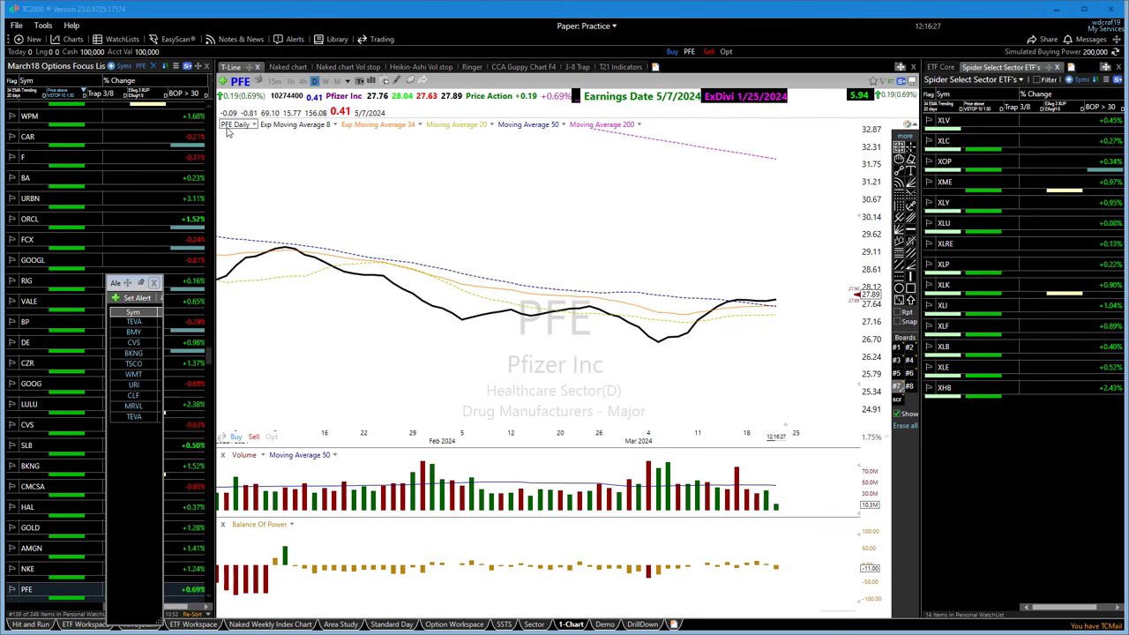
Raise the plot opacity of PFE's daily price candlesticks to full in the chart properties and apply it
right_click(234, 130)
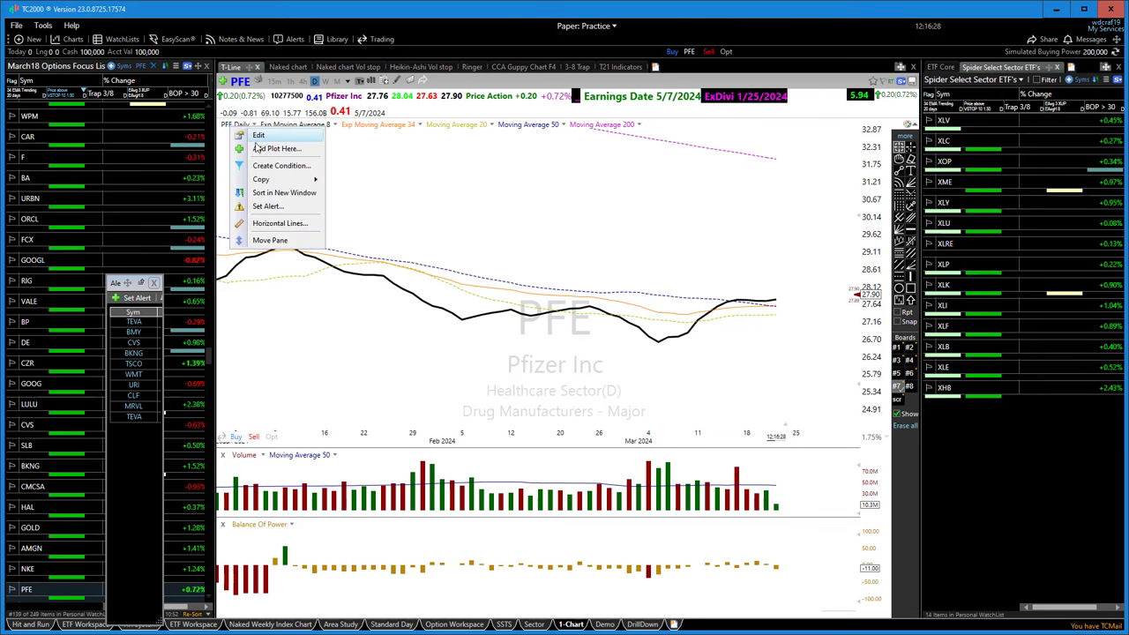
left_click(265, 138)
left_click_drag(440, 441, 481, 444)
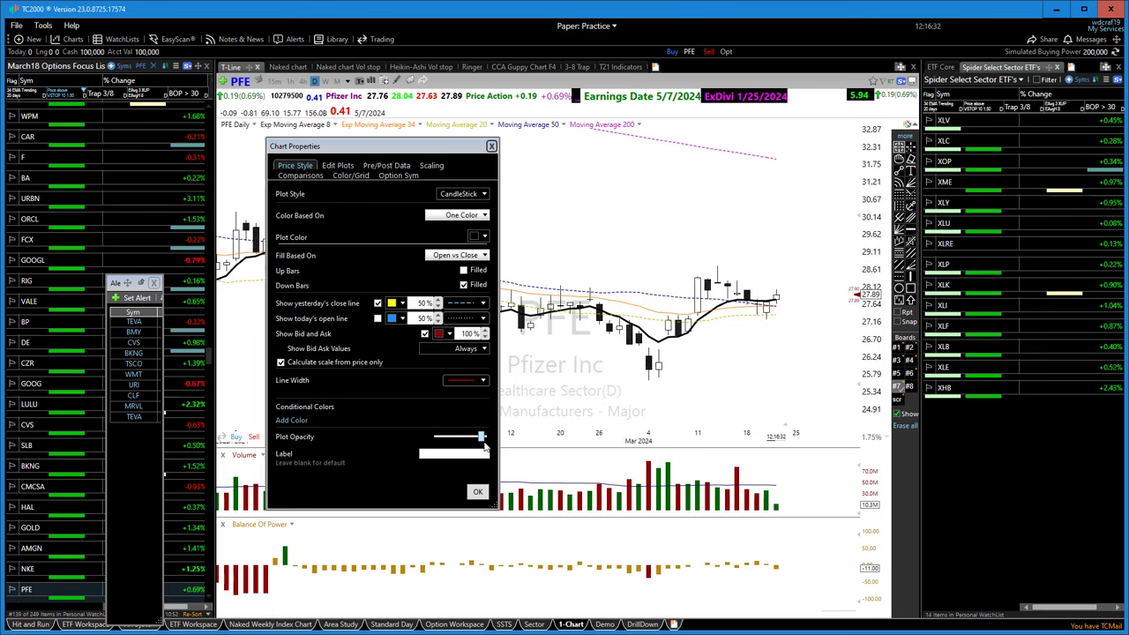
left_click(477, 492)
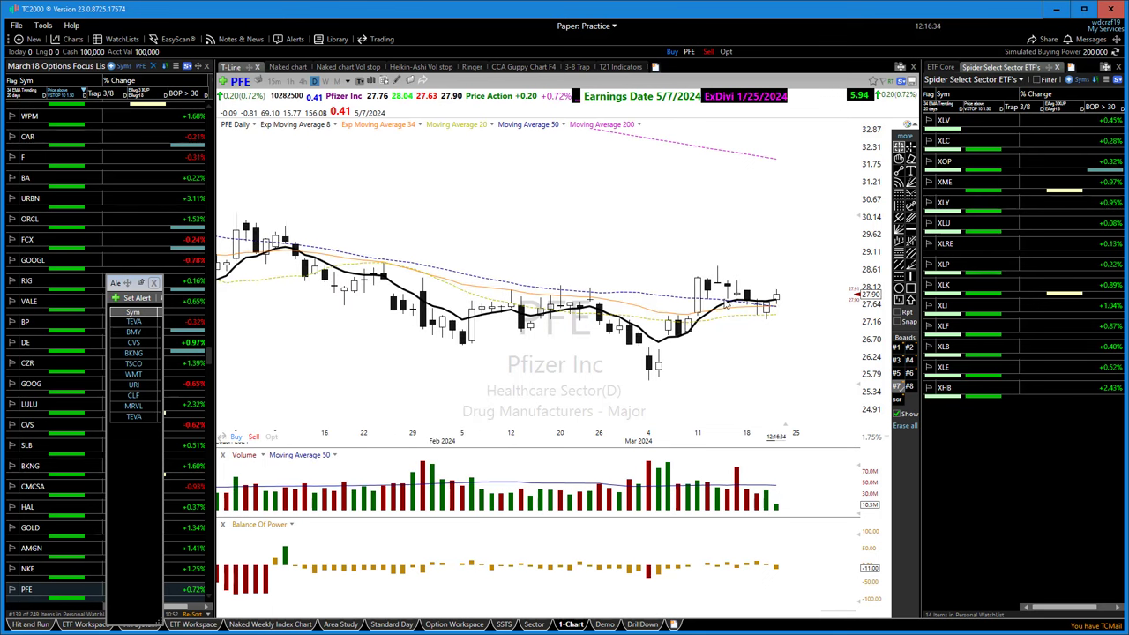
Sketch PFE's March 2024 rise and pullback on the T-Line chart, circle that area and mark the February trading range
scroll(357, 394, "down", 2)
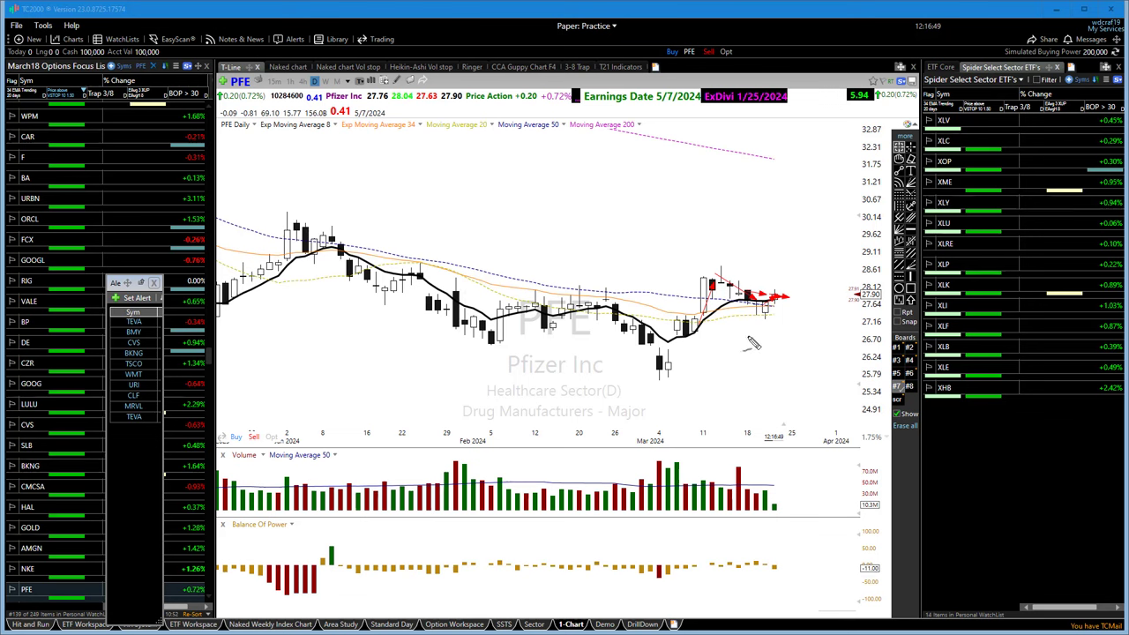
mouse_move(684, 326)
left_mouse_down()
mouse_move(860, 308)
mouse_move(645, 305)
mouse_move(705, 323)
left_mouse_up()
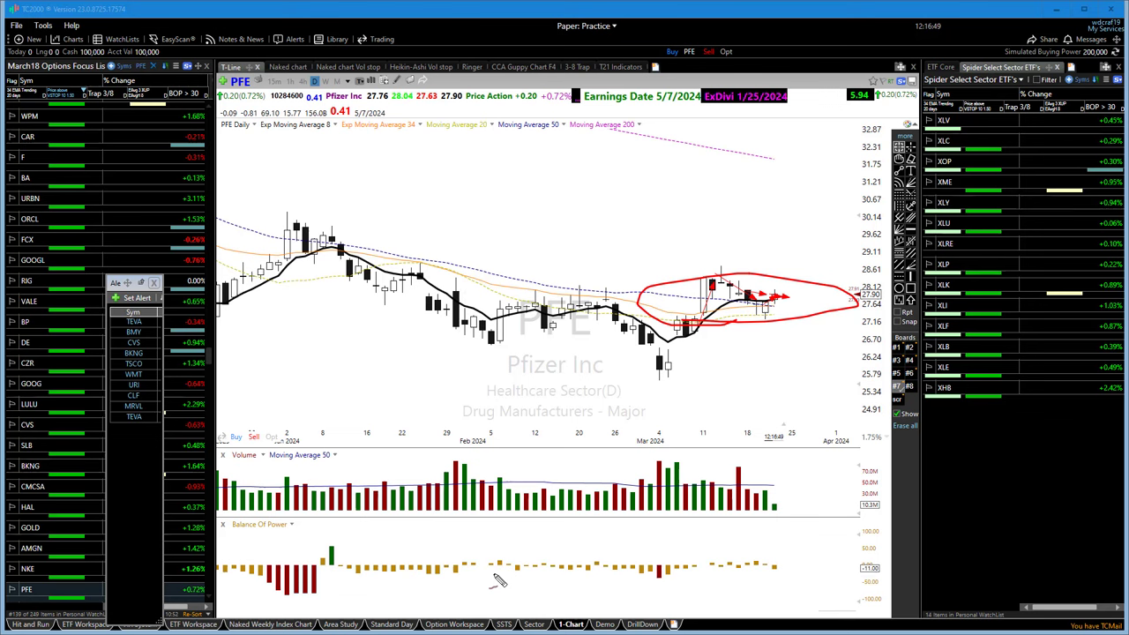
left_click_drag(460, 307, 622, 323)
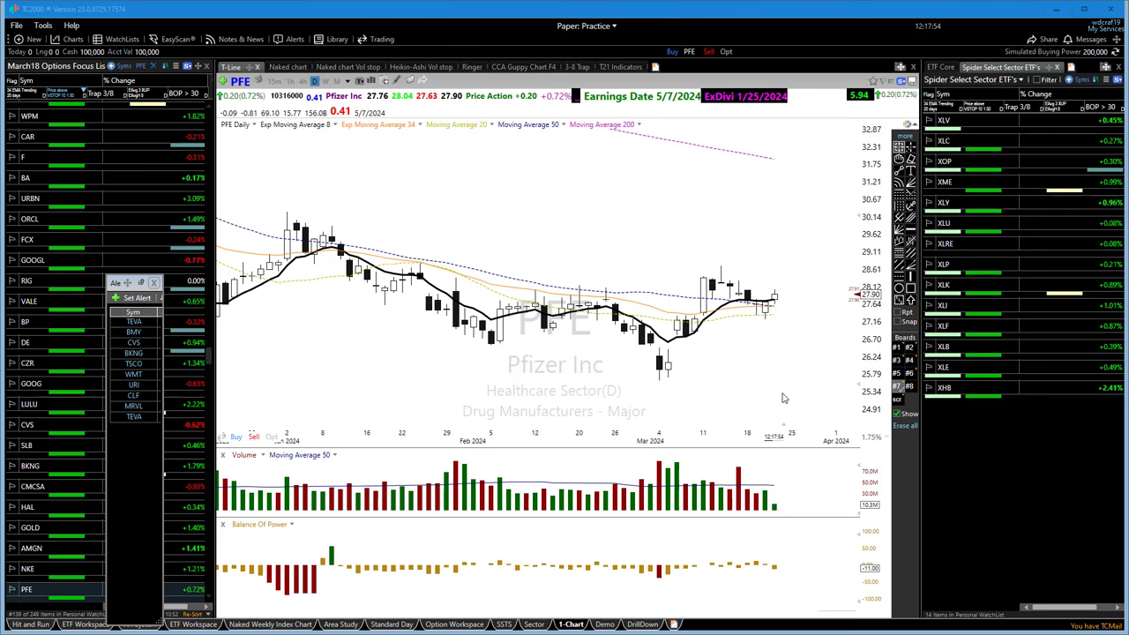
Switch PFE from the T-Line setup to the CCA Guppy Chart F4 setup
scroll(757, 379, "down", 4)
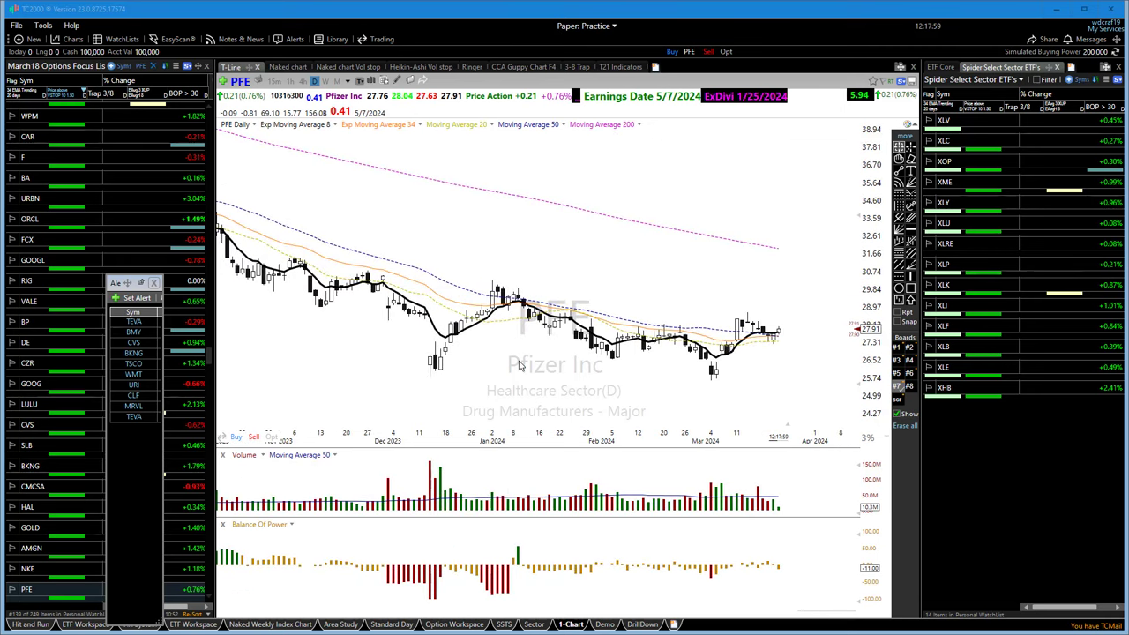
scroll(535, 360, "up", 2)
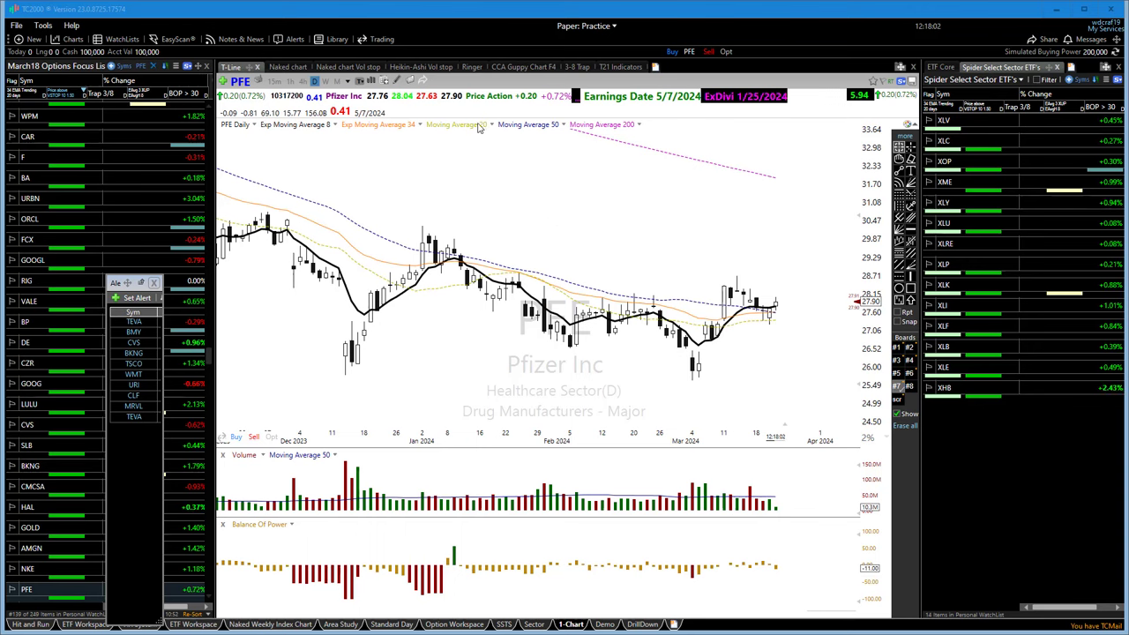
left_click(516, 67)
scroll(550, 410, "down", 1)
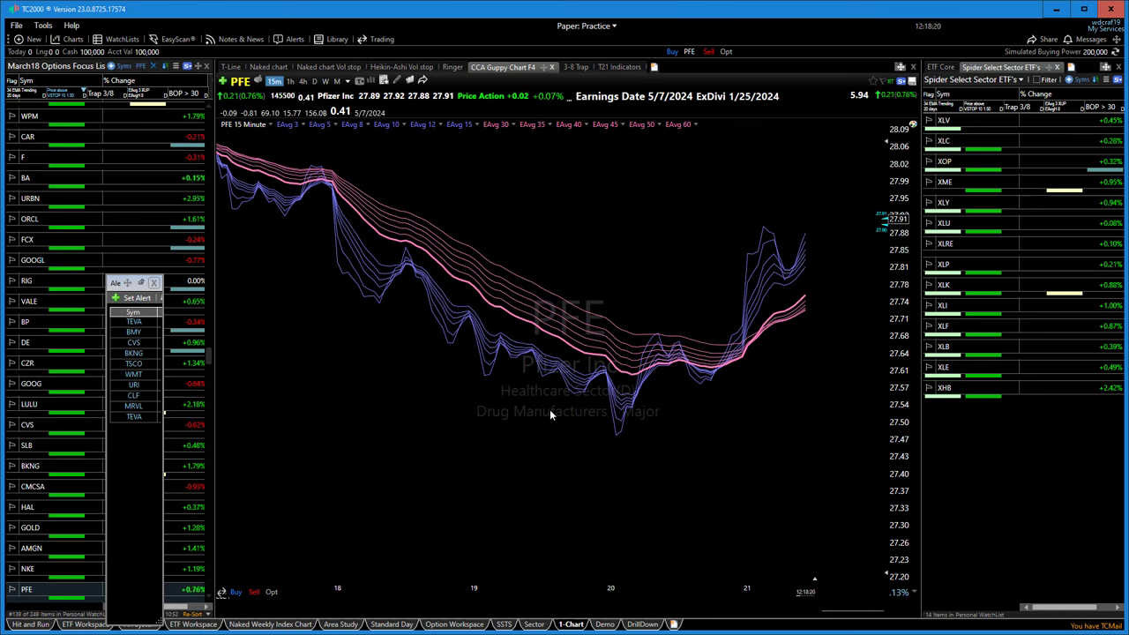
Draw a rising arrow just below PFE's long-term Guppy averages around March 21 on the 15-minute chart
scroll(645, 332, "up", 2)
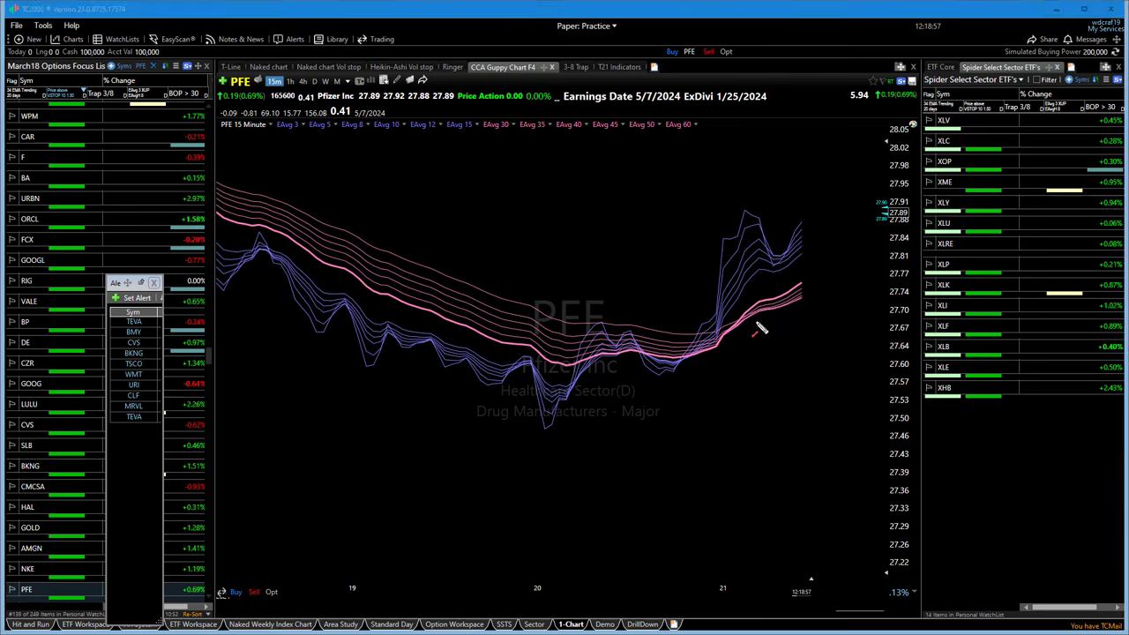
left_click_drag(755, 320, 818, 294)
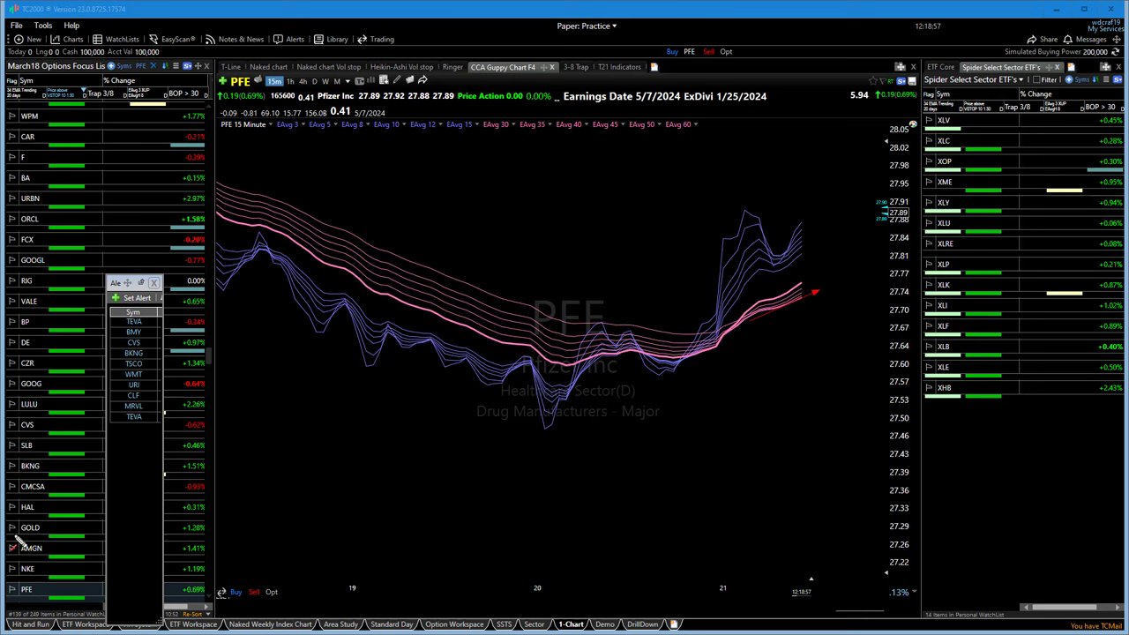
left_click(12, 538)
Sketch arrows along PFE's falling long-term Guppy averages down to March 18, marking where the short-term averages pull back to them
scroll(481, 416, "down", 3)
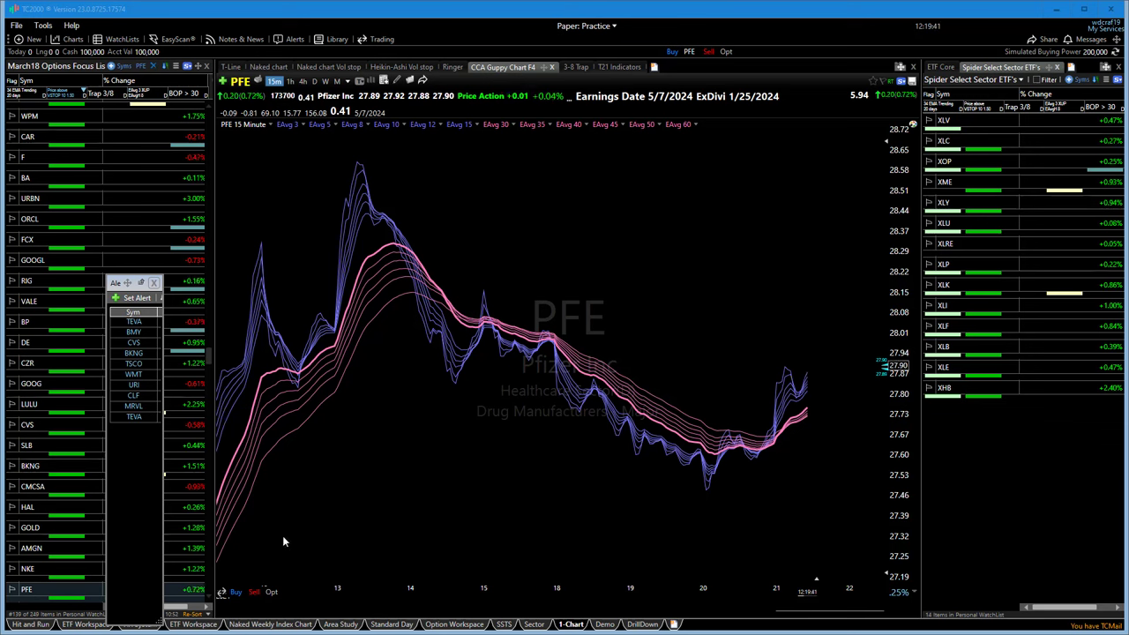
scroll(317, 489, "up", 2)
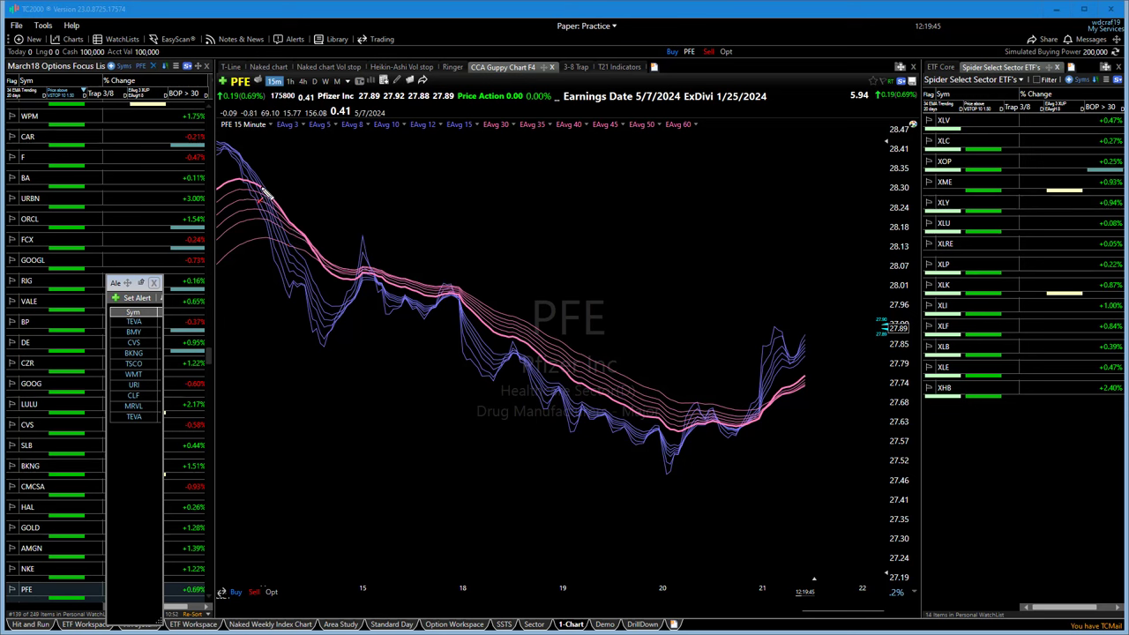
mouse_move(265, 194)
left_mouse_down()
mouse_move(348, 300)
mouse_move(463, 295)
mouse_move(322, 283)
mouse_move(465, 300)
mouse_move(331, 272)
mouse_move(333, 298)
left_mouse_up()
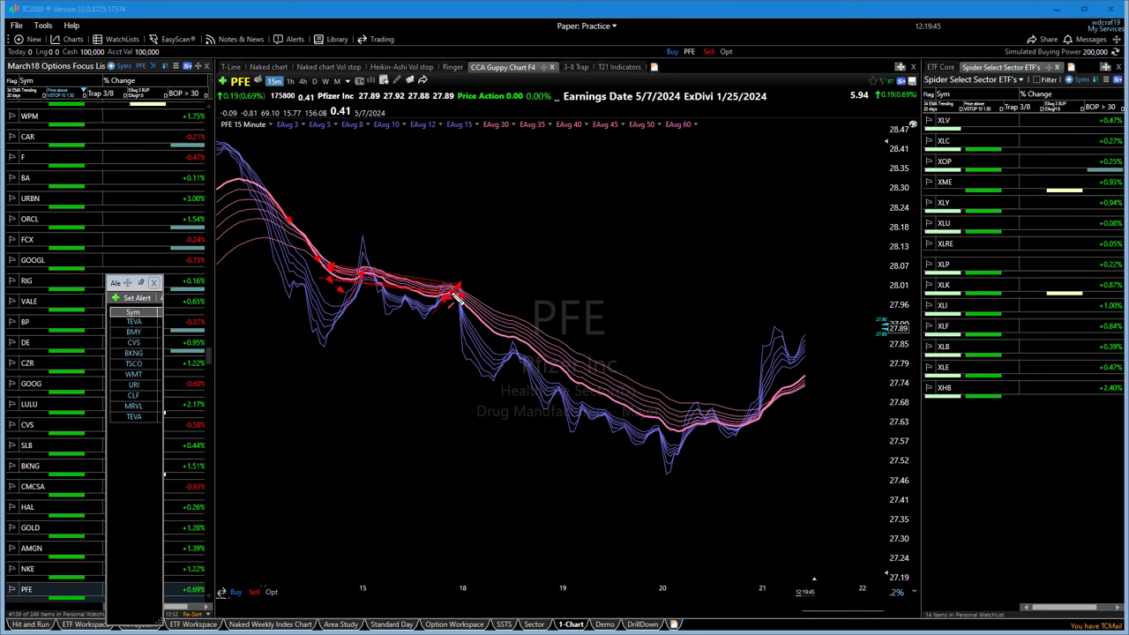
left_click(470, 329)
left_click_drag(178, 468, 186, 462)
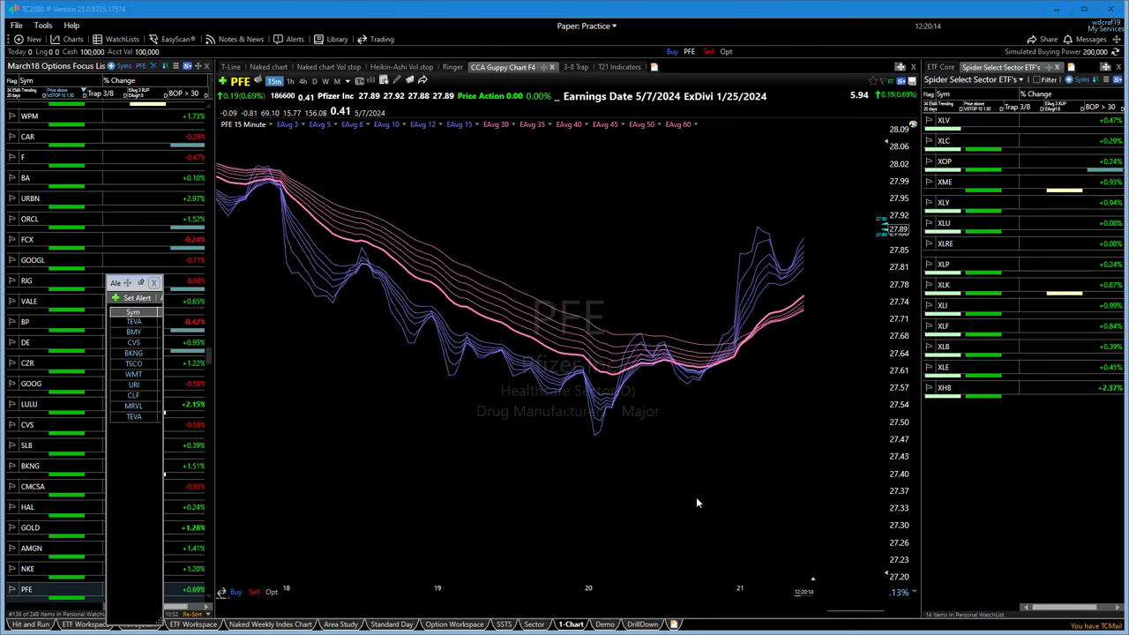
Extend PFE's long-term Guppy averages beyond March 21 with a freehand arrow and change the chart to the daily timeframe
scroll(696, 502, "up", 1)
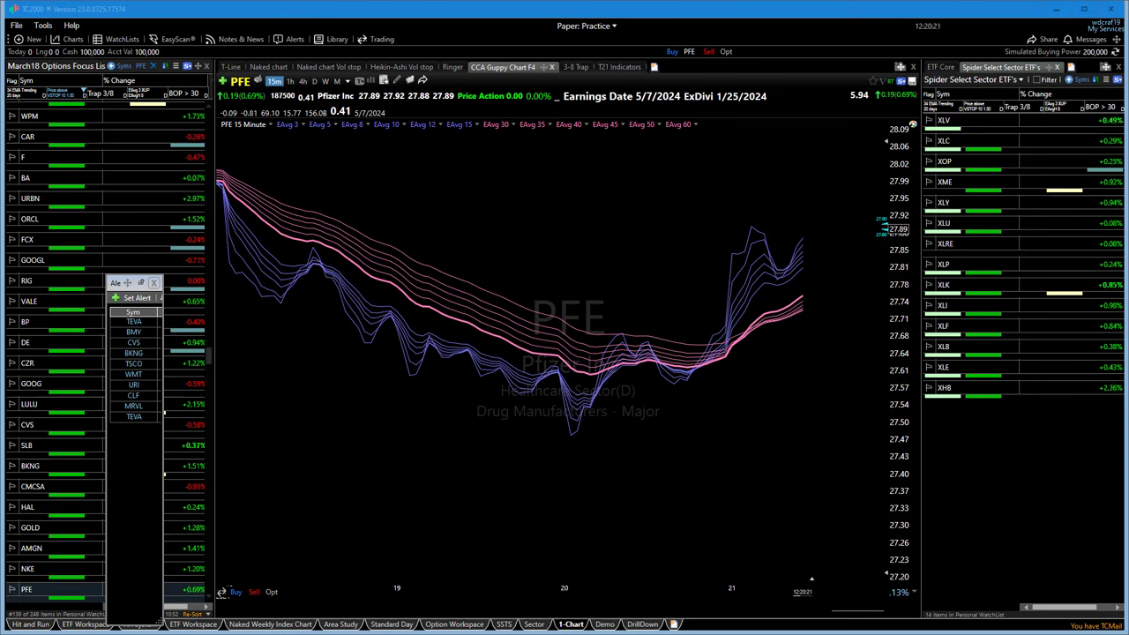
left_click_drag(757, 323, 842, 307)
left_click(314, 81)
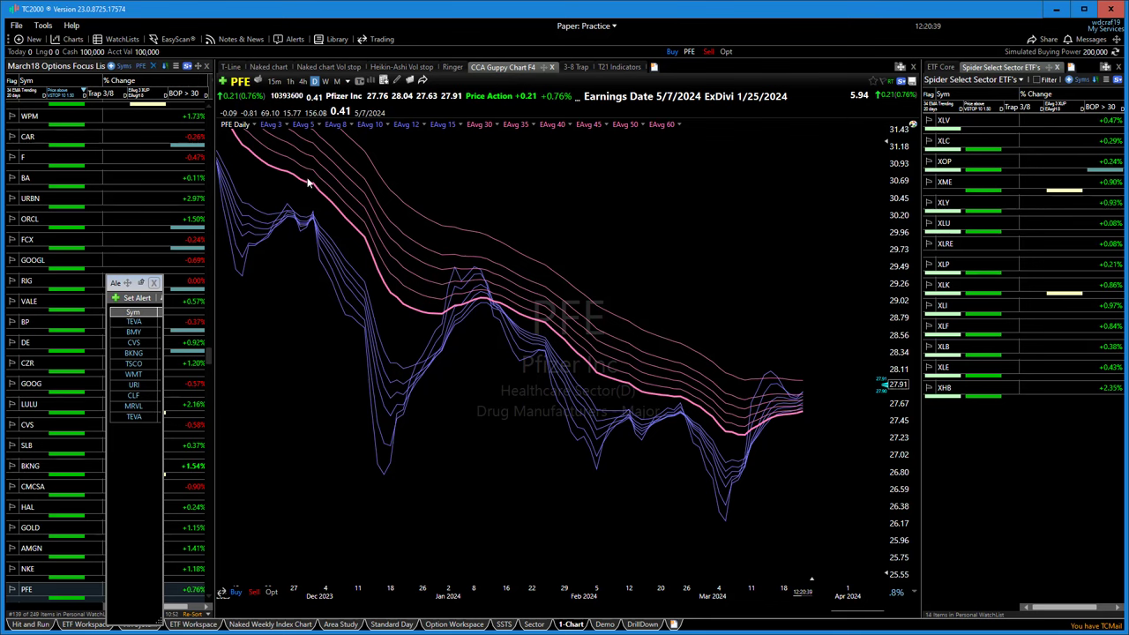
Look at PFE's Guppy averages on the hourly timeframe and return to the daily chart
left_click(290, 81)
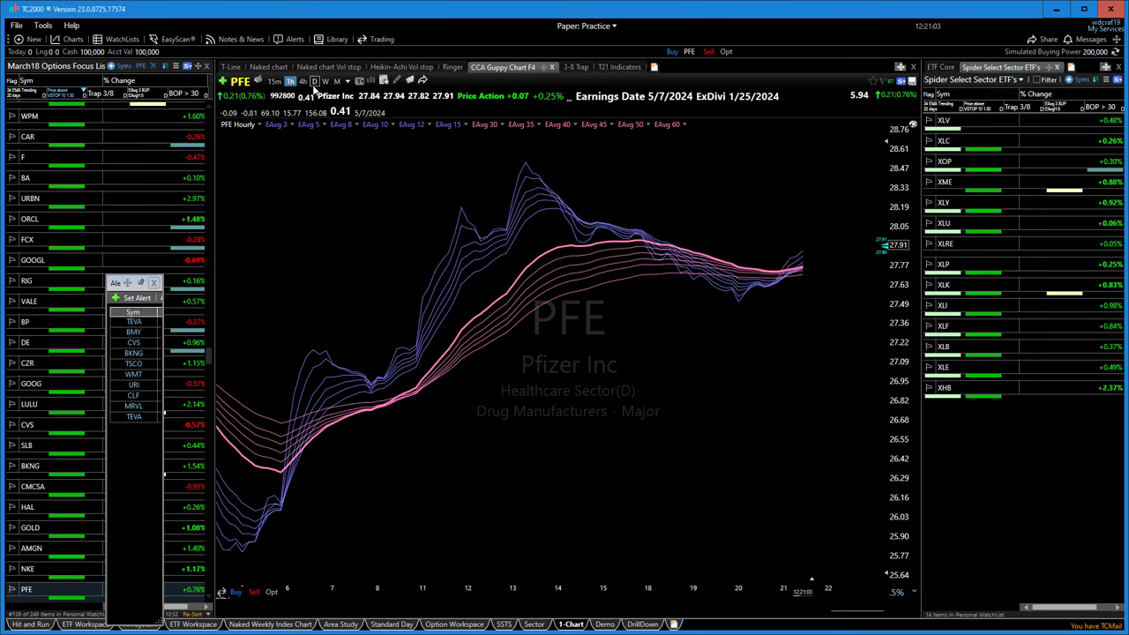
left_click(315, 80)
scroll(621, 490, "up", 2)
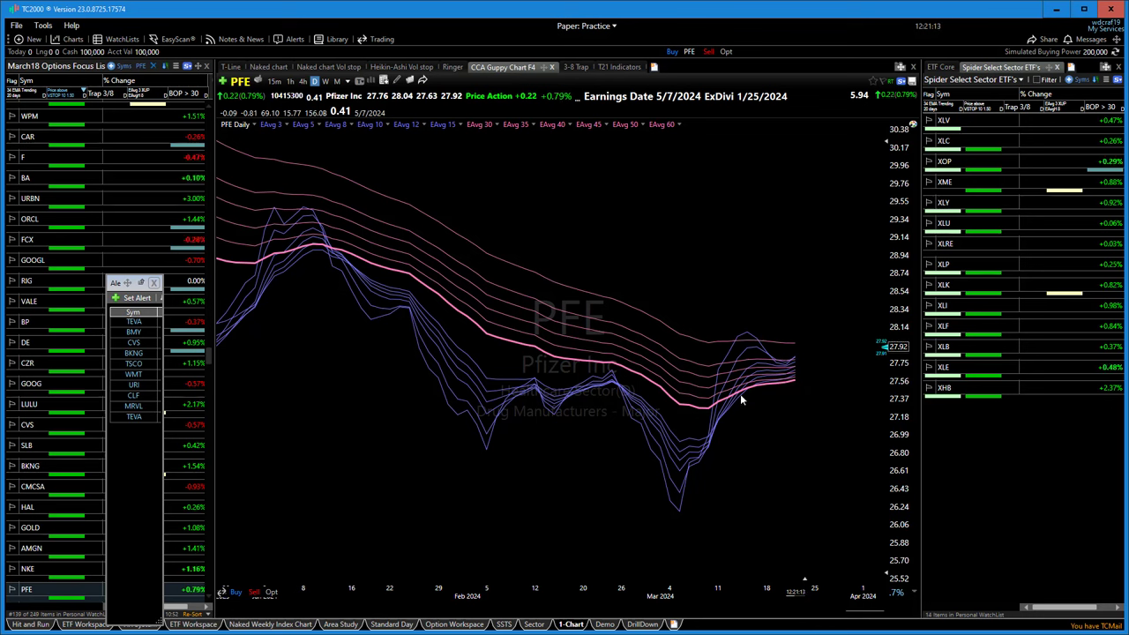
Sketch a stroke across the converging March 2024 averages on PFE's daily Guppy chart and an arrow turning up from their end
key("ctrl+2")
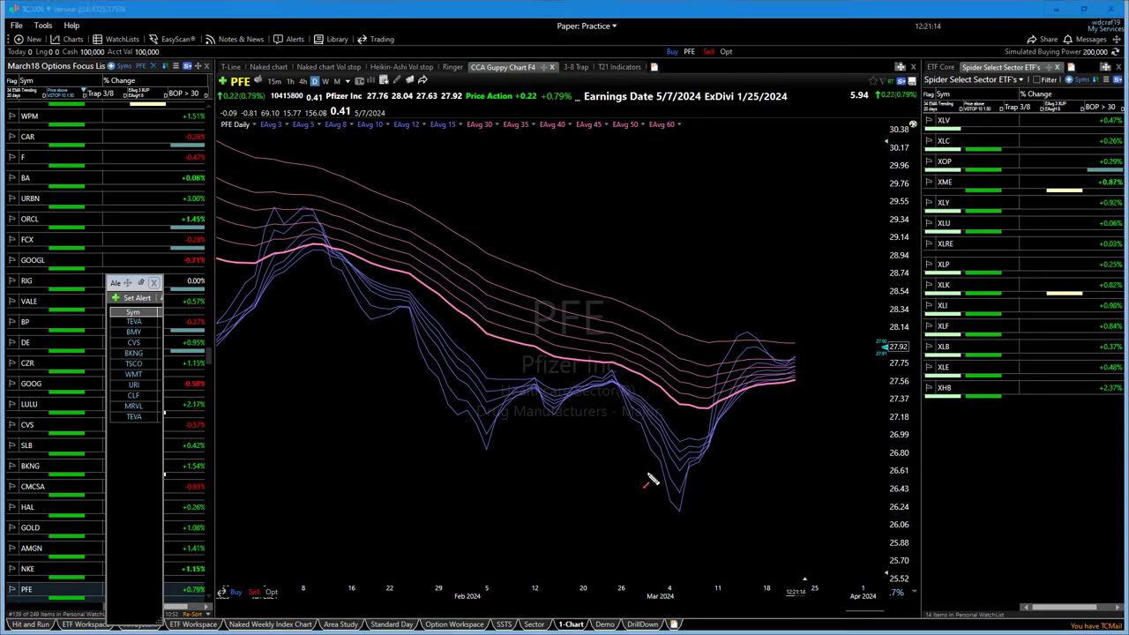
left_click_drag(723, 365, 798, 378)
left_click_drag(796, 376, 845, 335)
left_click_drag(758, 492, 766, 487)
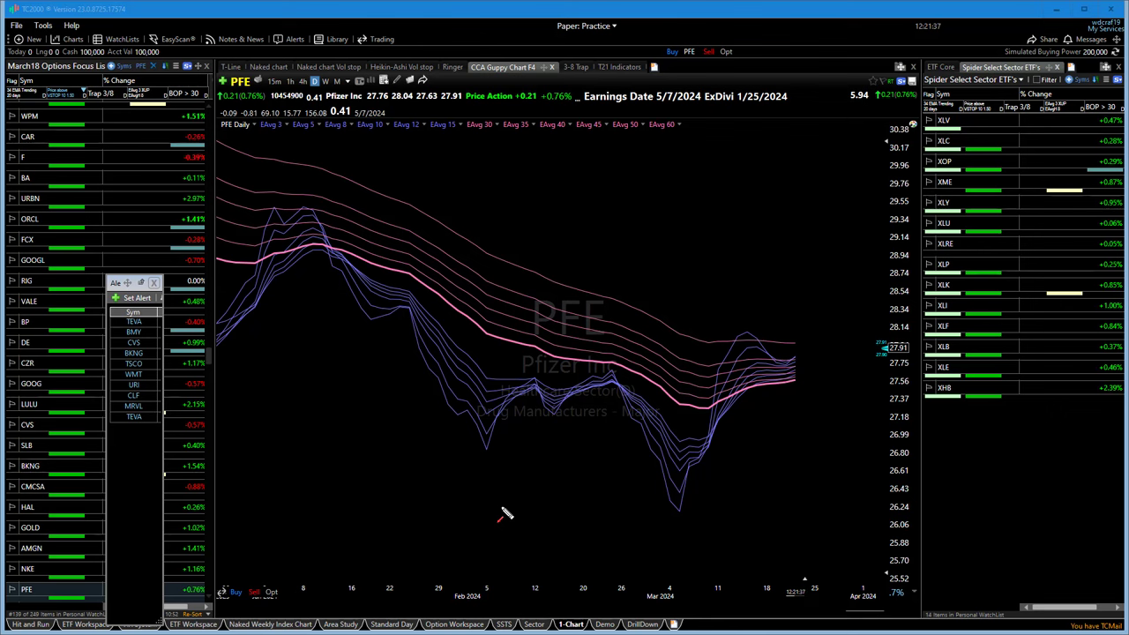
Switch PFE to the Ringer setup and examine its 3, 8 and 34 averages from December 2023 to March 2024
left_click(451, 68)
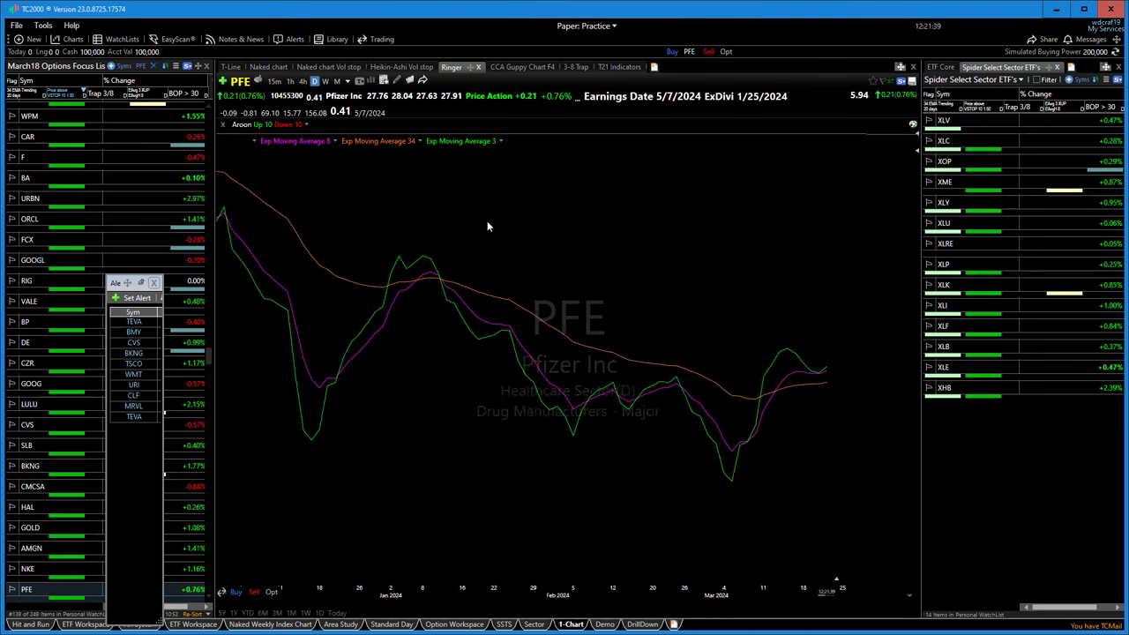
scroll(663, 469, "up", 2)
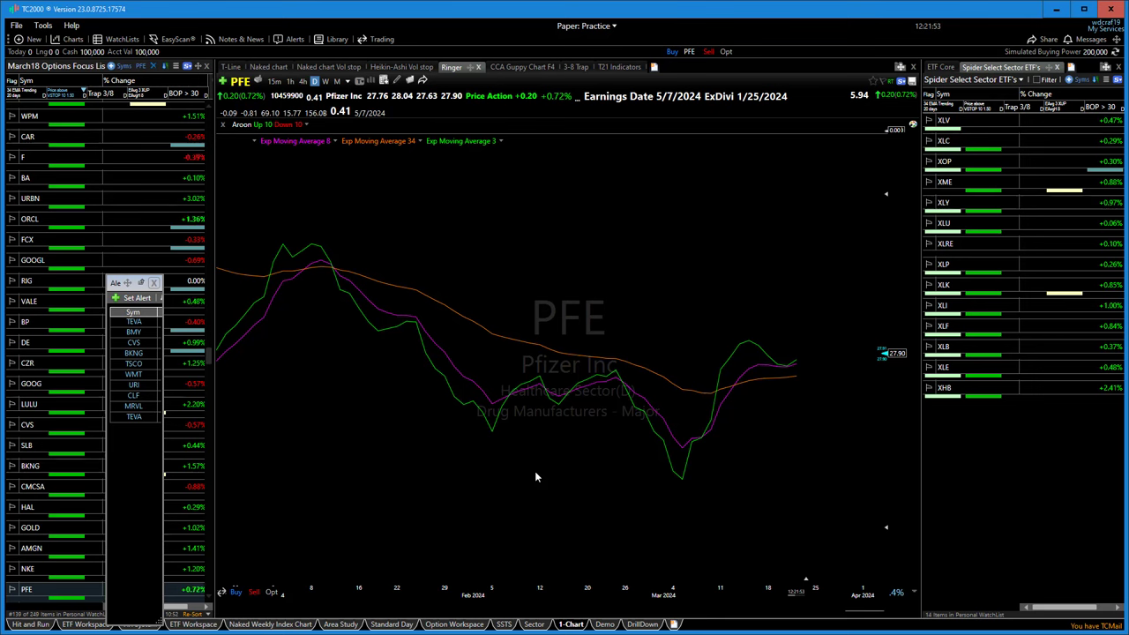
scroll(618, 459, "down", 1)
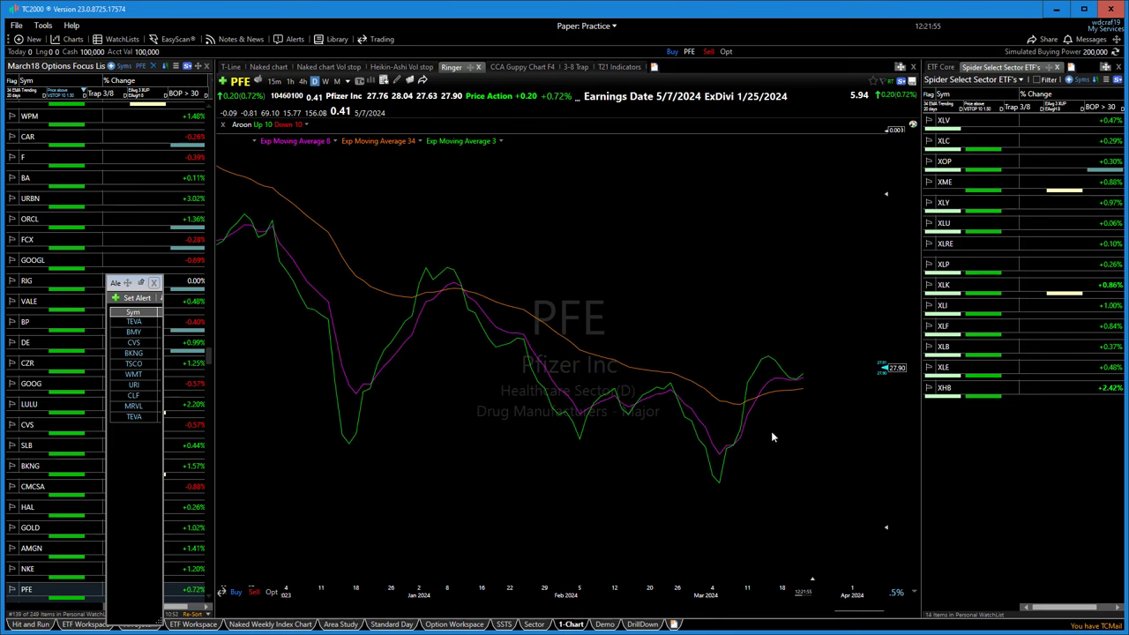
scroll(641, 454, "up", 1)
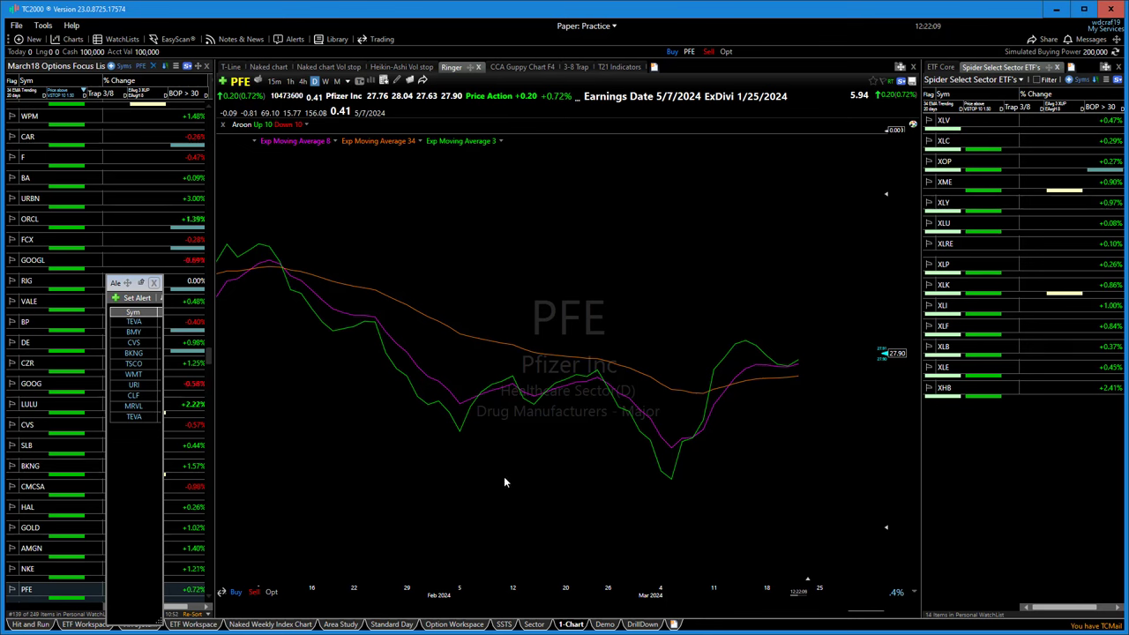
scroll(488, 478, "down", 2)
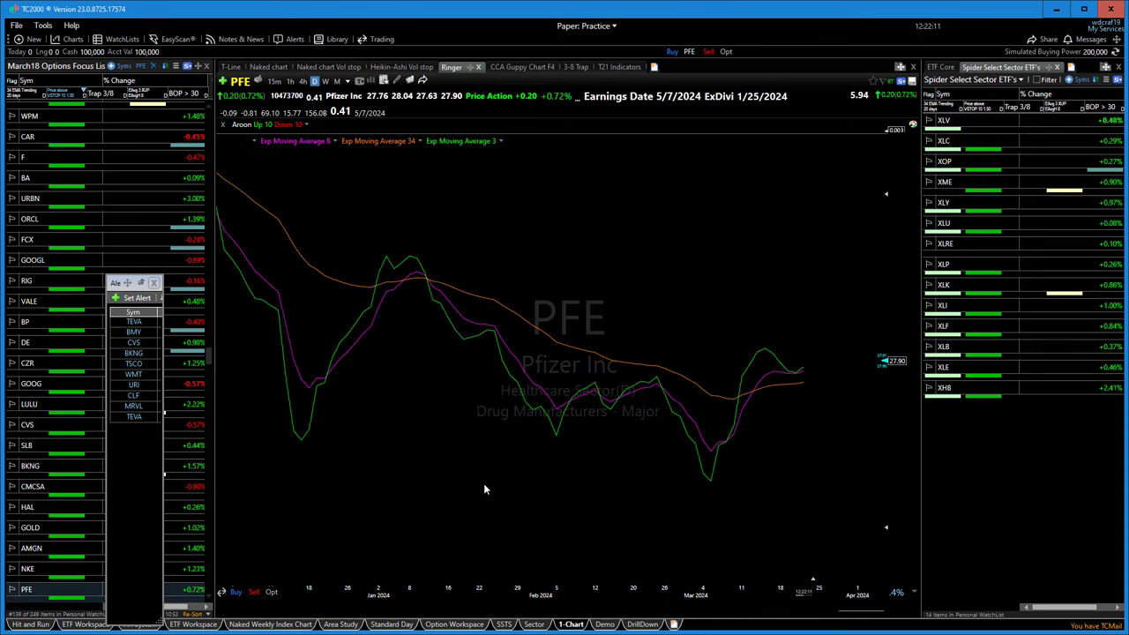
scroll(468, 457, "down", 1)
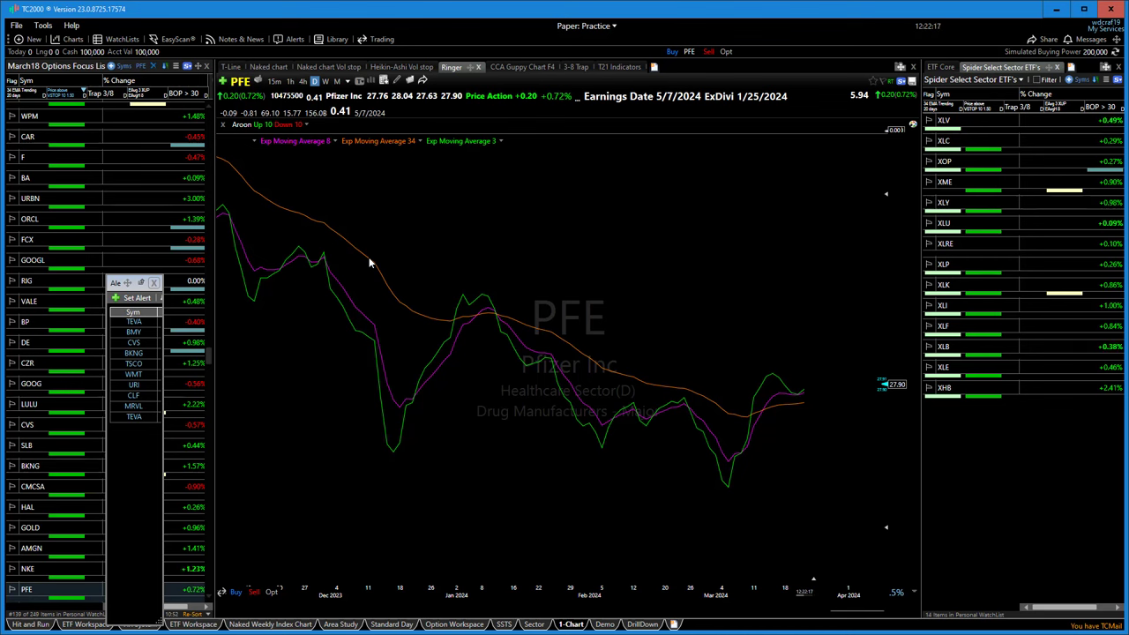
Sketch arrows following PFE's December 2023 decline and the rebound toward January 2024 on the Ringer chart
key("ctrl+2")
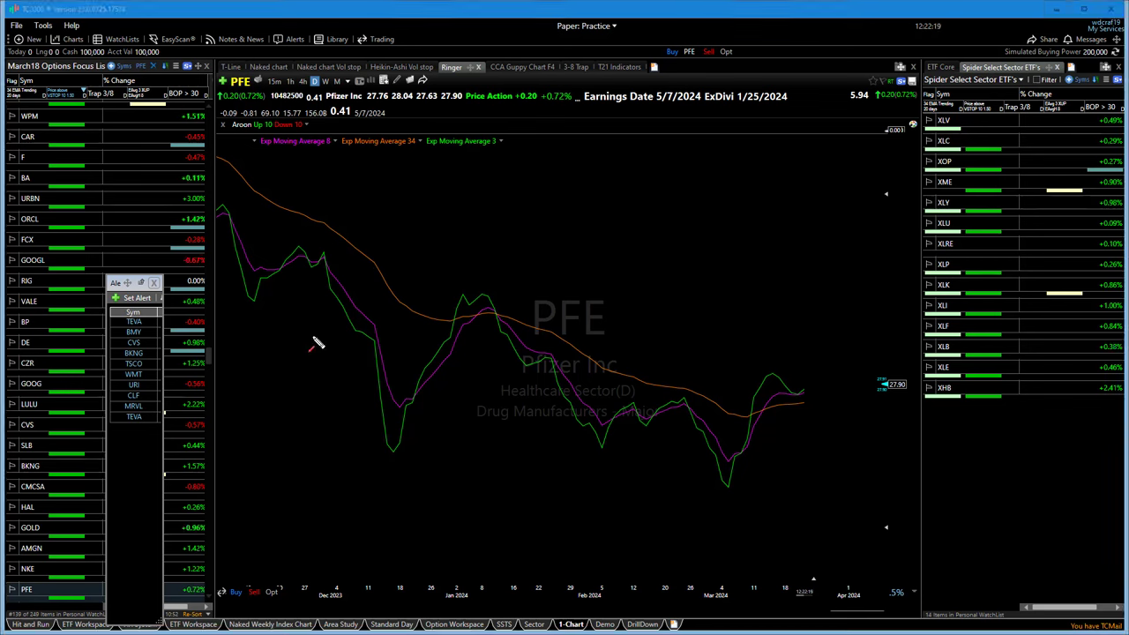
left_click_drag(311, 288, 327, 326)
left_click_drag(335, 353, 360, 417)
left_click_drag(374, 463, 377, 473)
left_click_drag(373, 486, 452, 357)
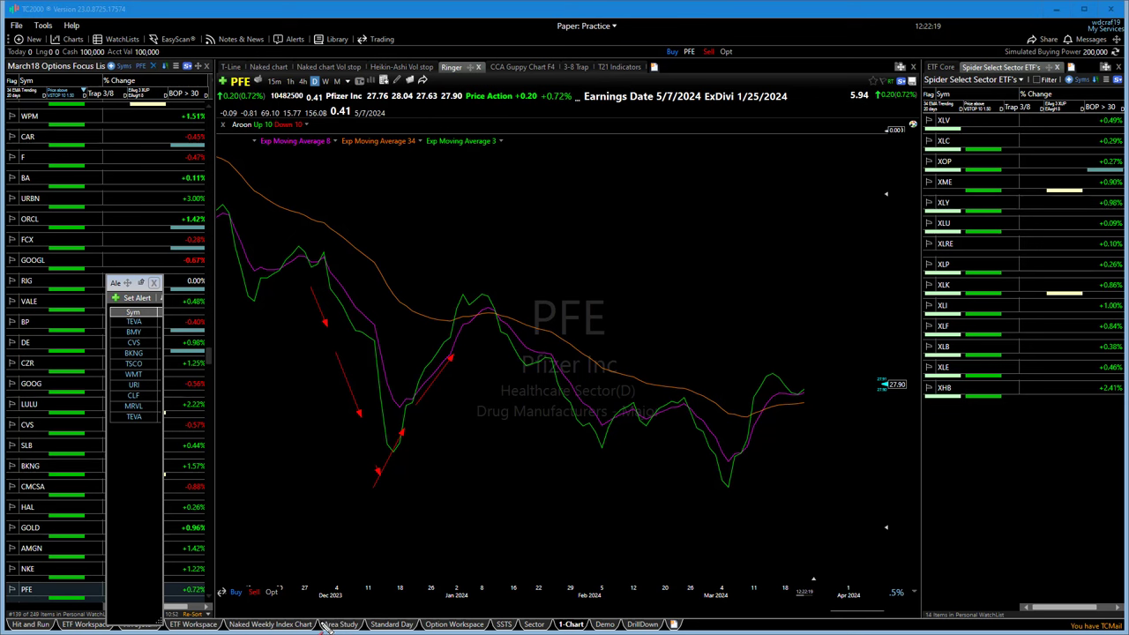
Add arrows for PFE's falling 34 average, its January reversal and its March 2024 rise, and clear the sketches
left_click_drag(367, 446, 375, 438)
left_click_drag(363, 225, 359, 239)
left_click_drag(730, 500, 759, 379)
mouse_move(411, 428)
left_mouse_down()
mouse_move(466, 327)
mouse_move(561, 400)
left_mouse_up()
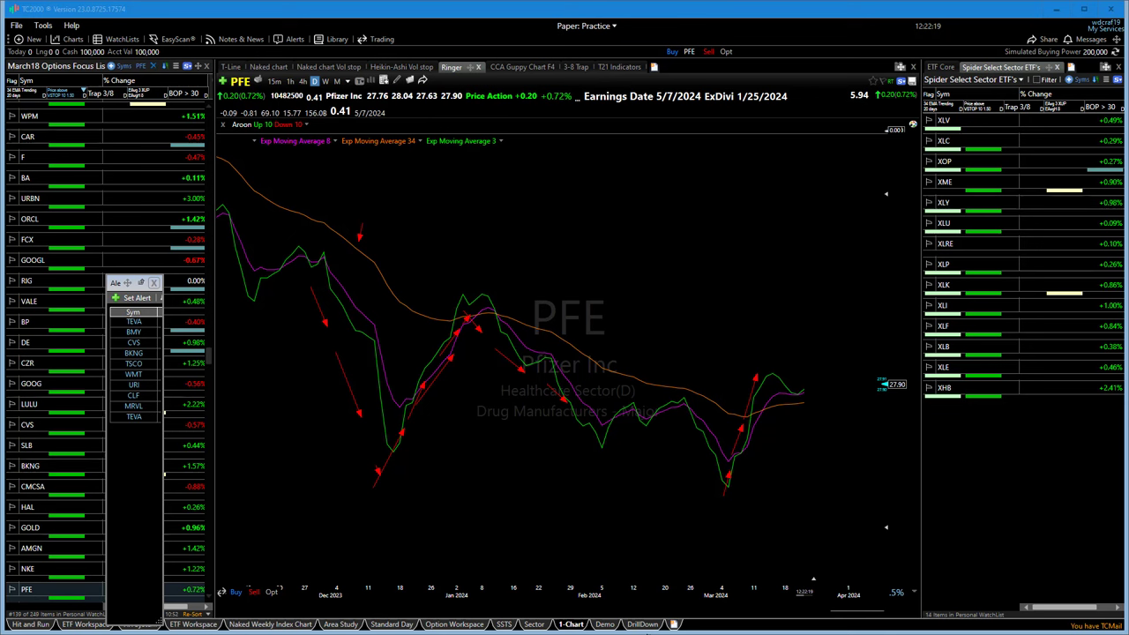
mouse_move(765, 381)
left_mouse_down()
mouse_move(801, 399)
mouse_move(837, 385)
left_mouse_up()
key("Escape")
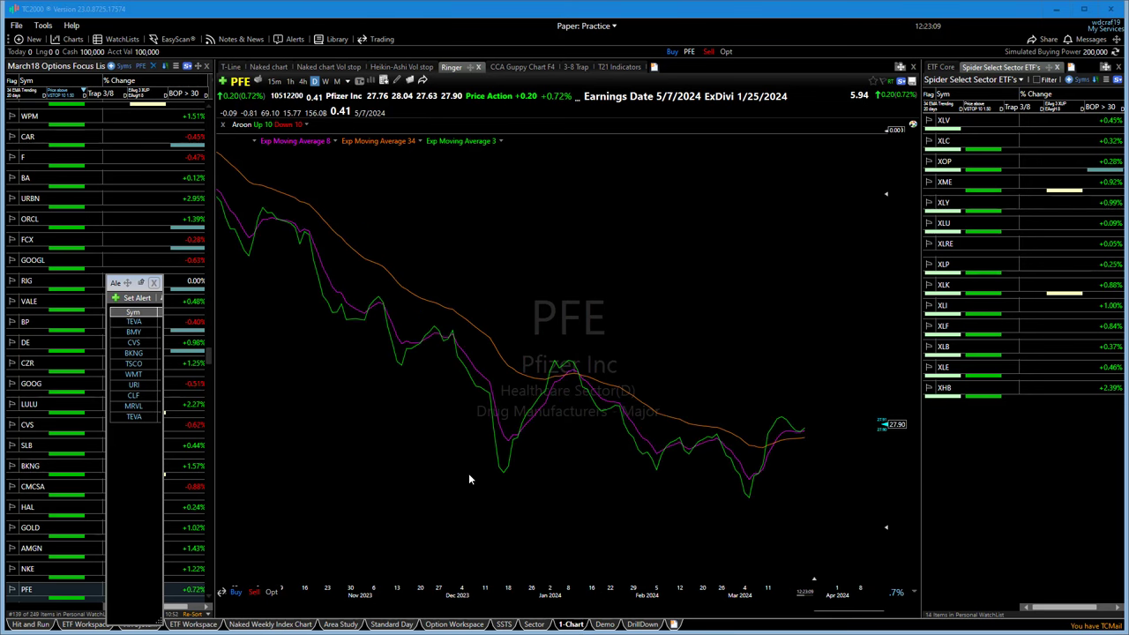
Load the symbol APA on the Ringer chart and examine its averages from November 2023 to March 2024
scroll(409, 469, "up", 1)
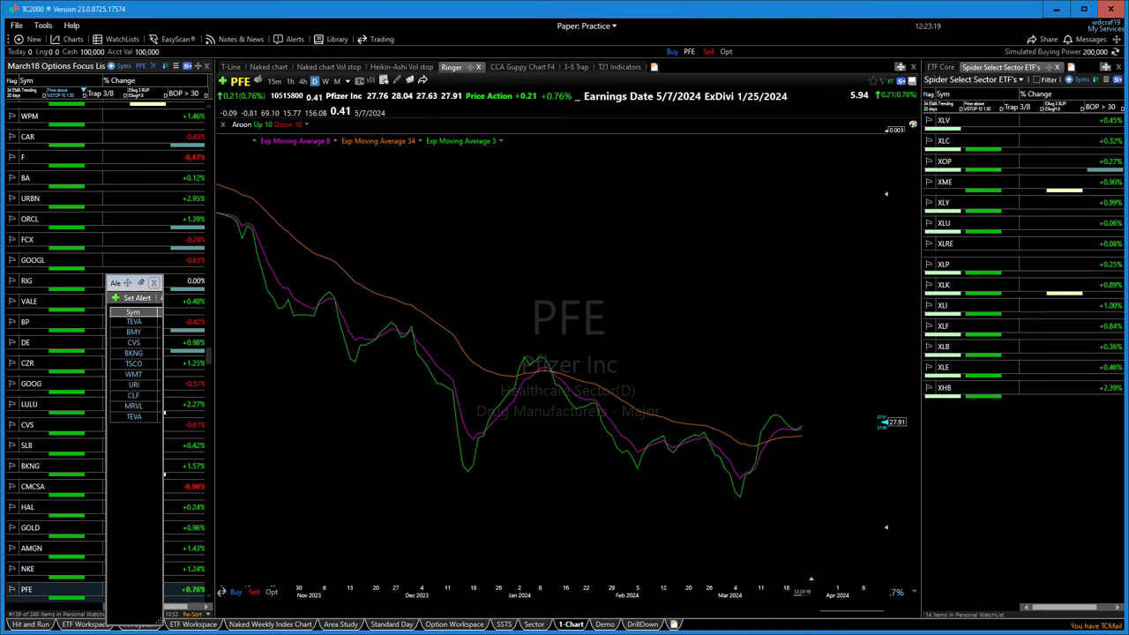
type("APA")
key("Return")
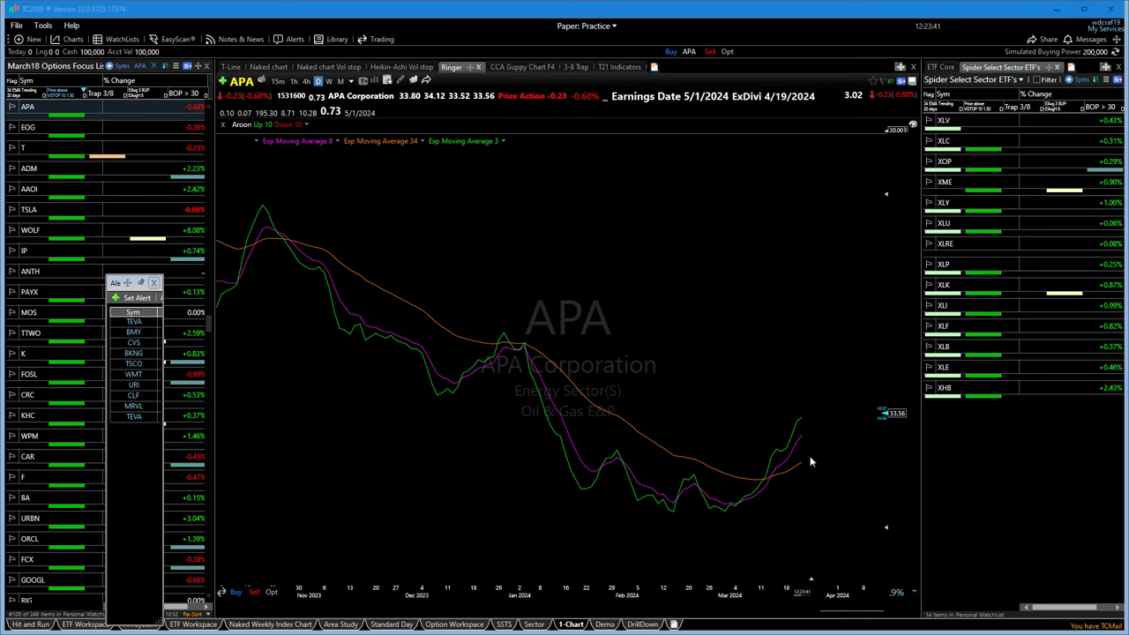
scroll(610, 484, "up", 3)
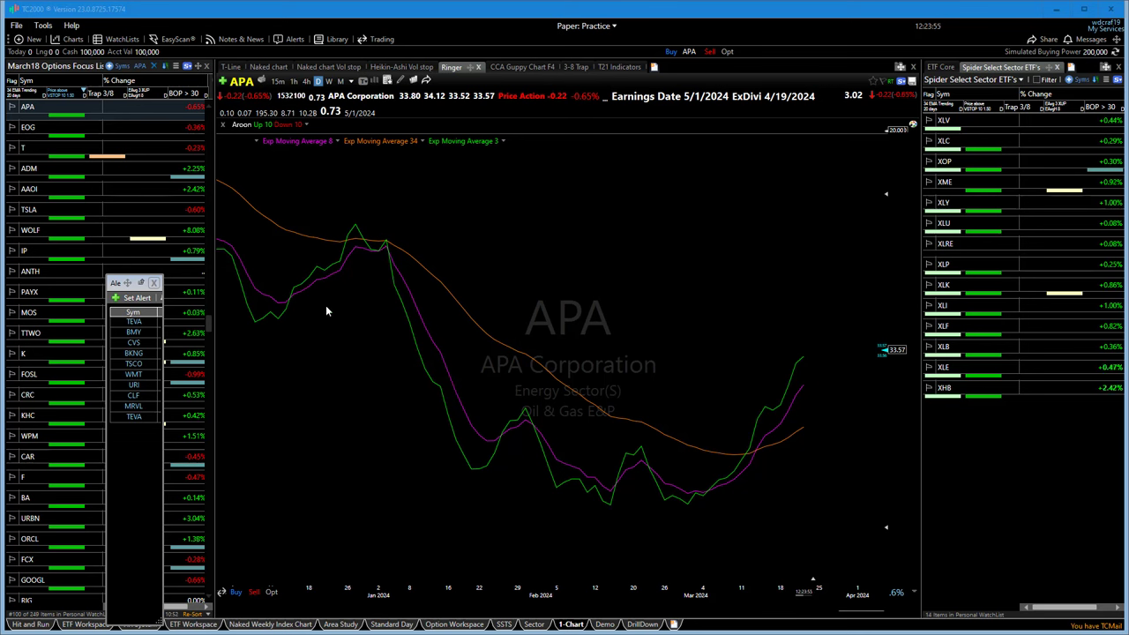
scroll(439, 408, "down", 2)
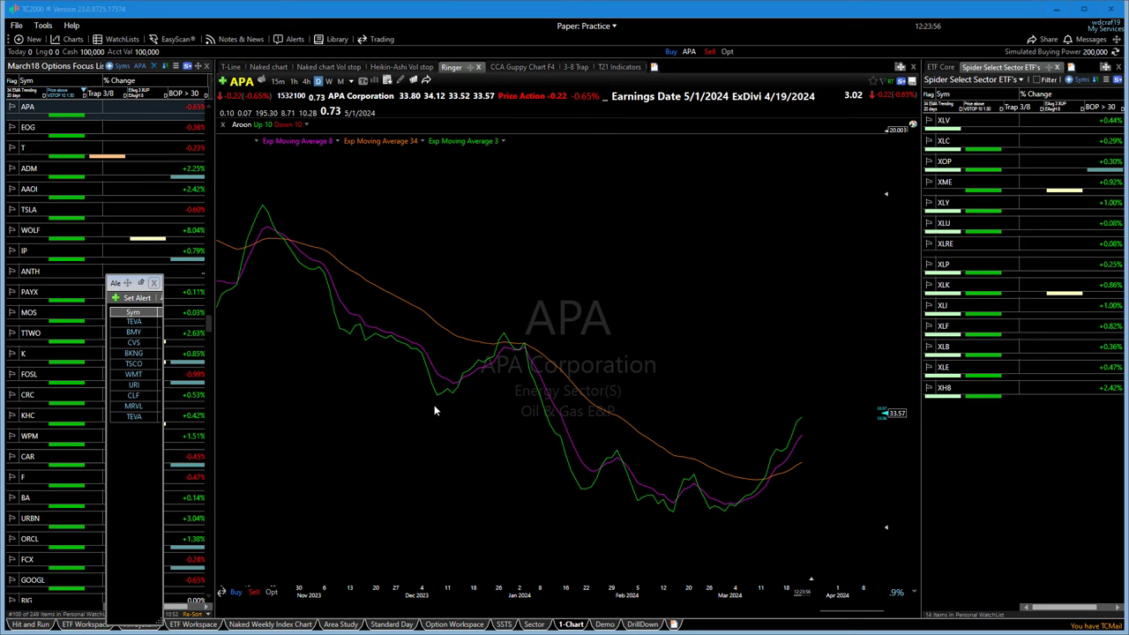
Load the symbol MO on the Ringer chart and examine its 3, 8 and 34 averages over recent and longer date ranges
left_click(400, 460)
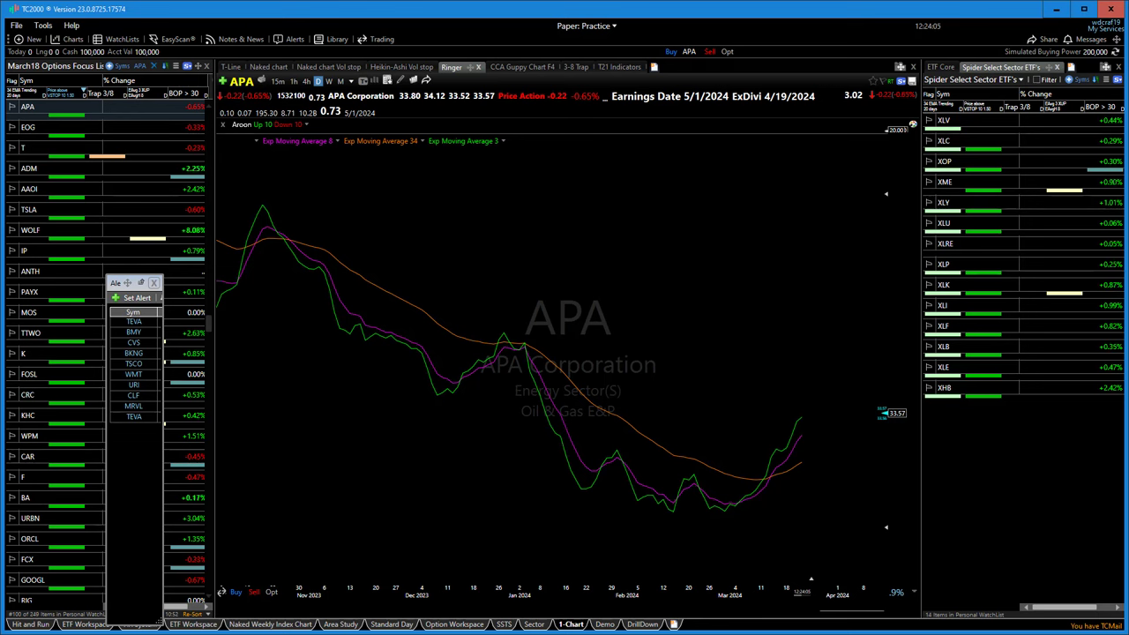
type("mo")
key("Return")
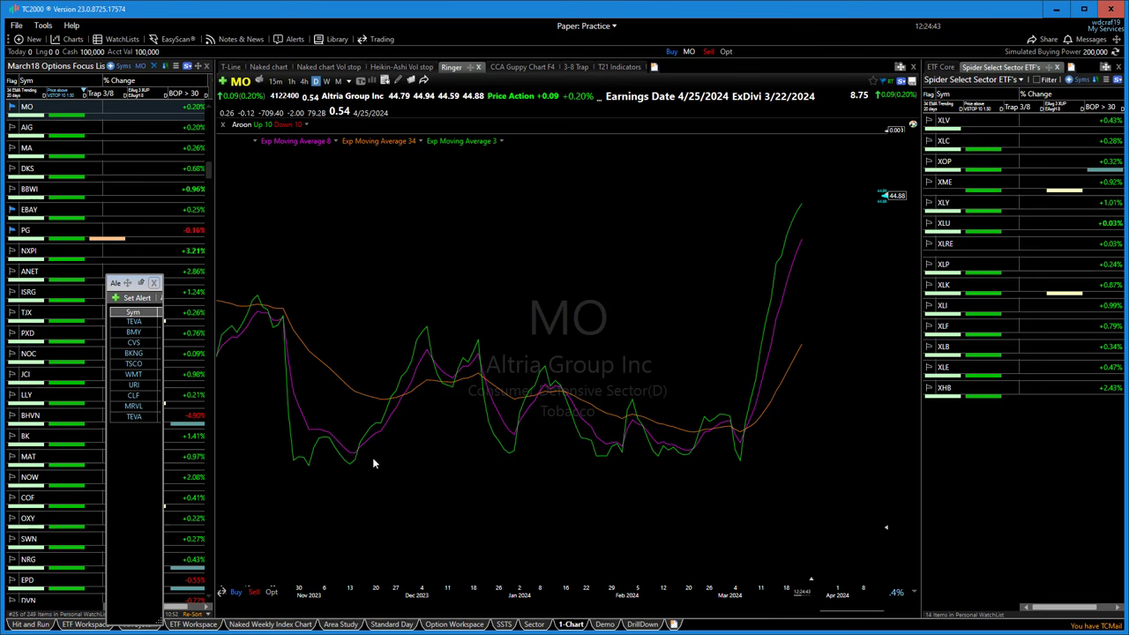
scroll(357, 333, "down", 5)
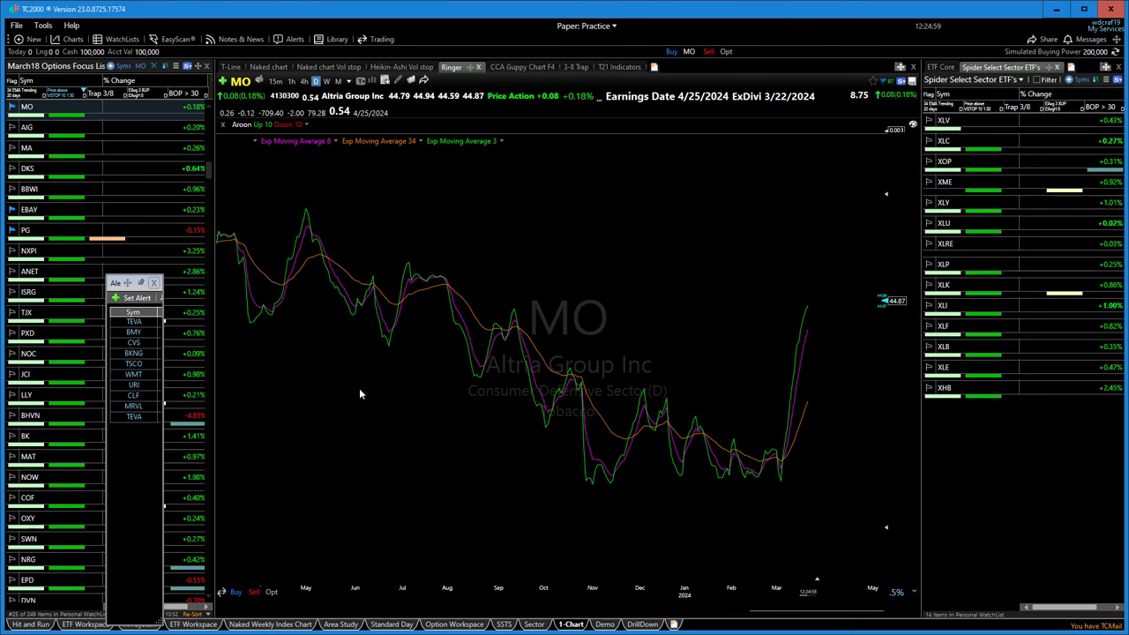
scroll(359, 388, "up", 4)
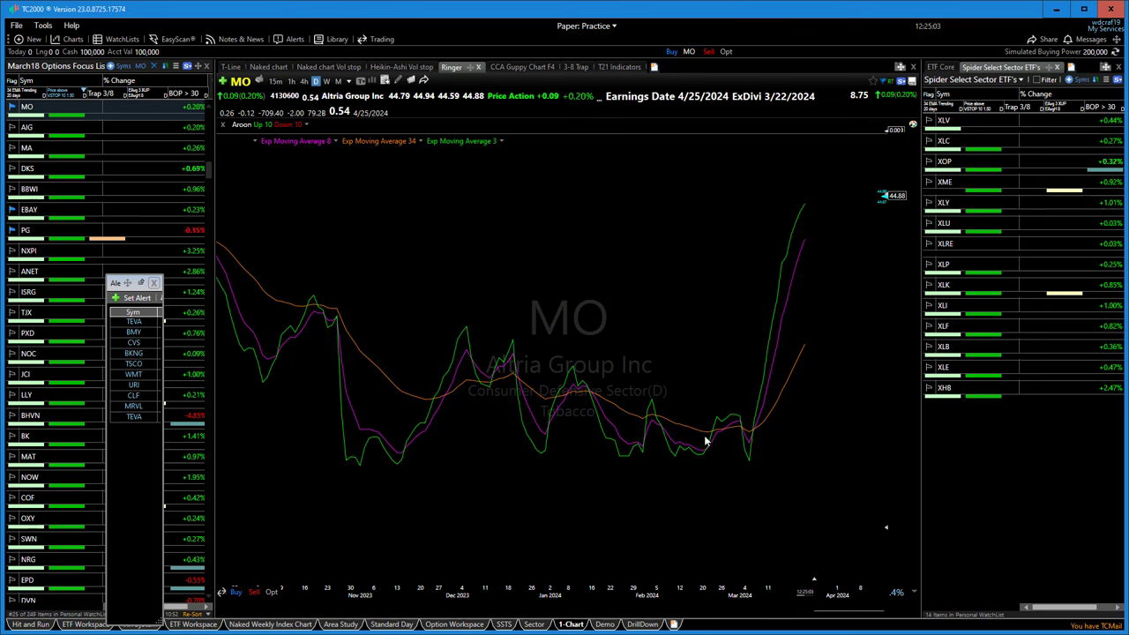
scroll(468, 491, "down", 3)
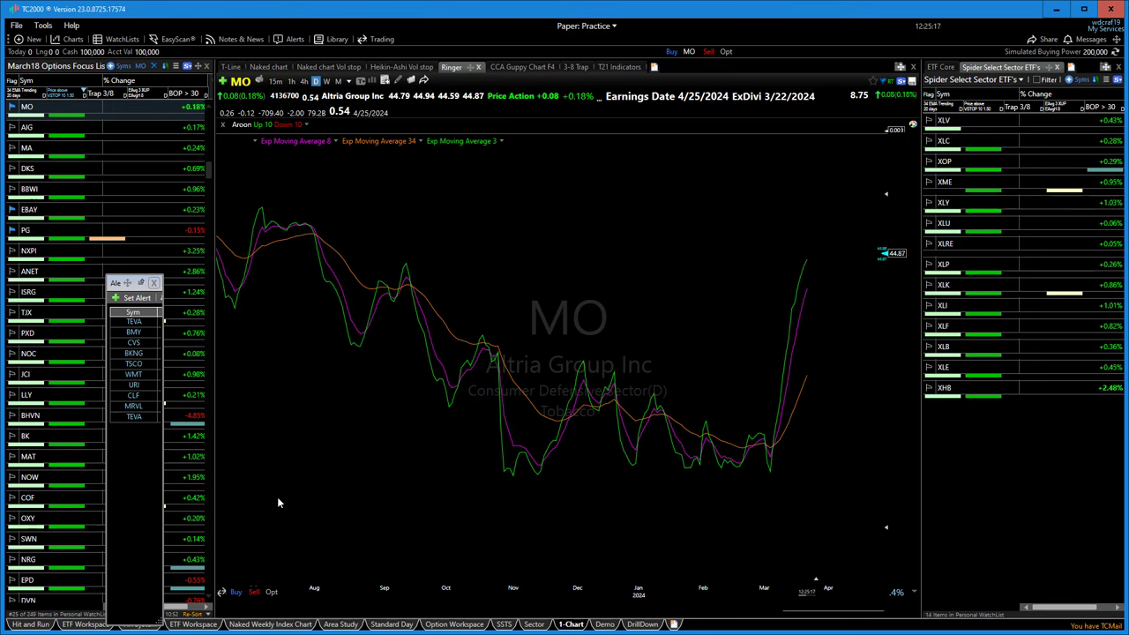
scroll(353, 483, "up", 2)
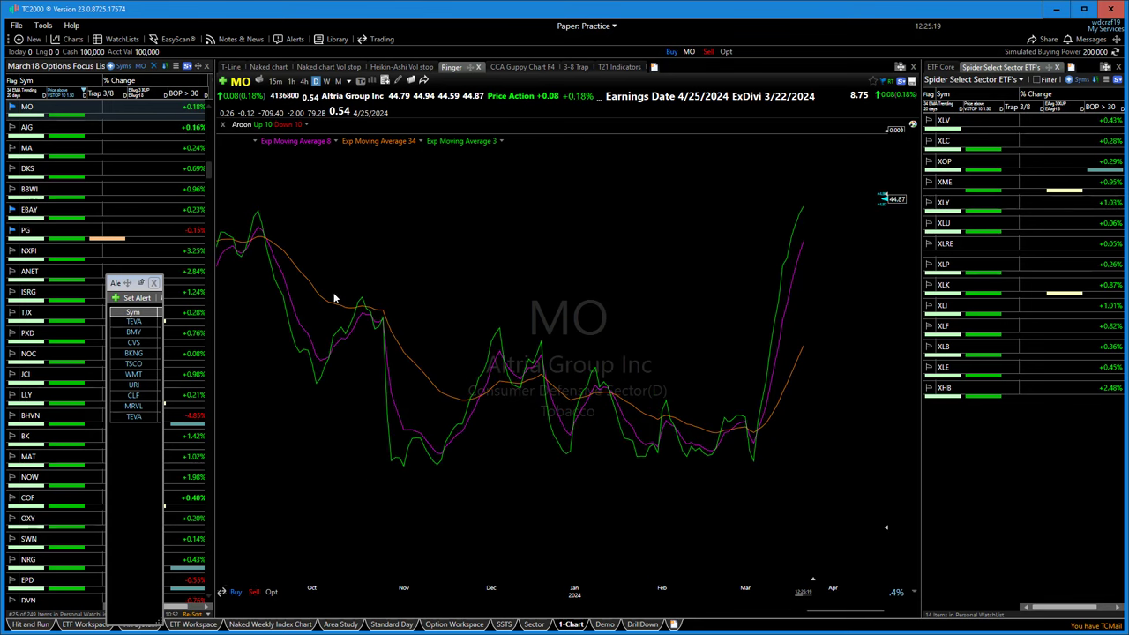
Switch MO to the T-Line setup and examine its candles against the averages from October 2023 to March 2024
left_click(231, 67)
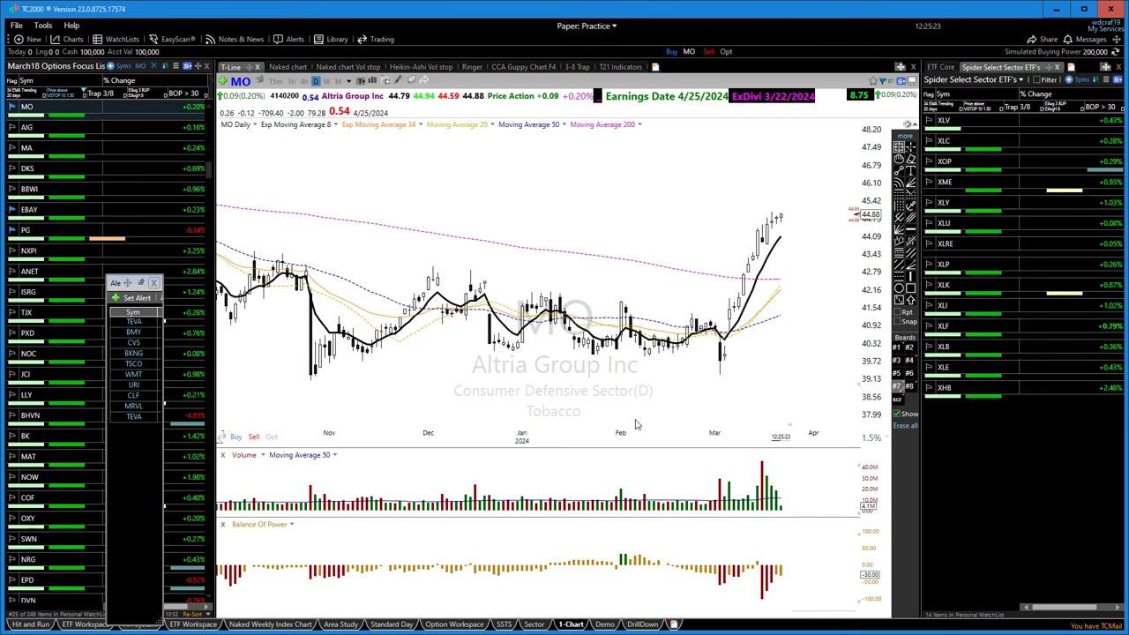
scroll(769, 261, "up", 1)
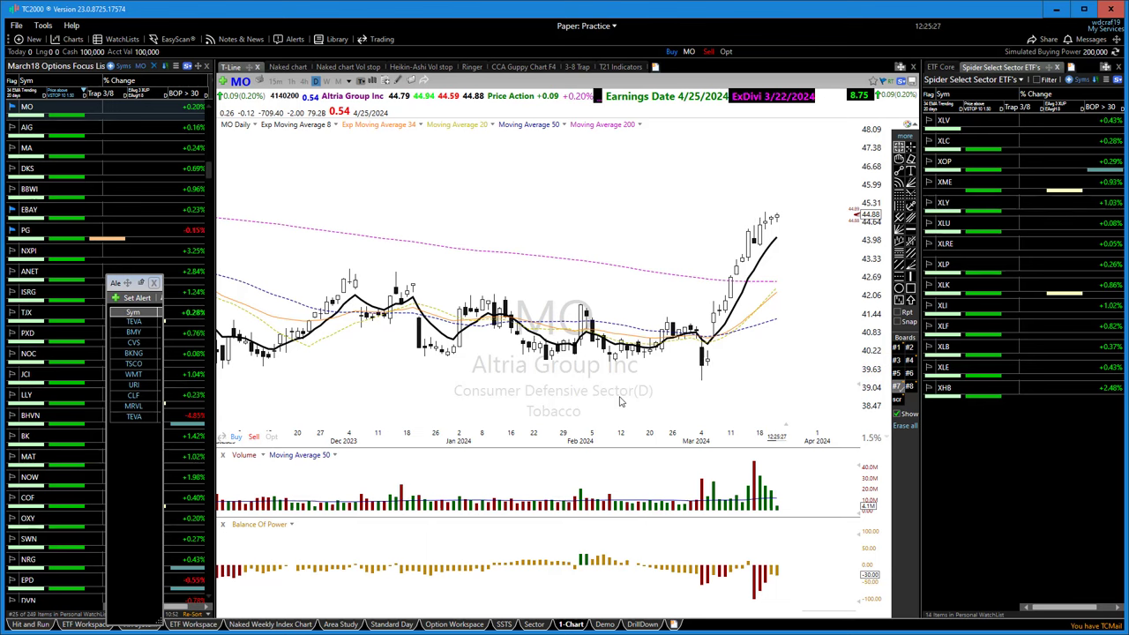
scroll(637, 391, "down", 1)
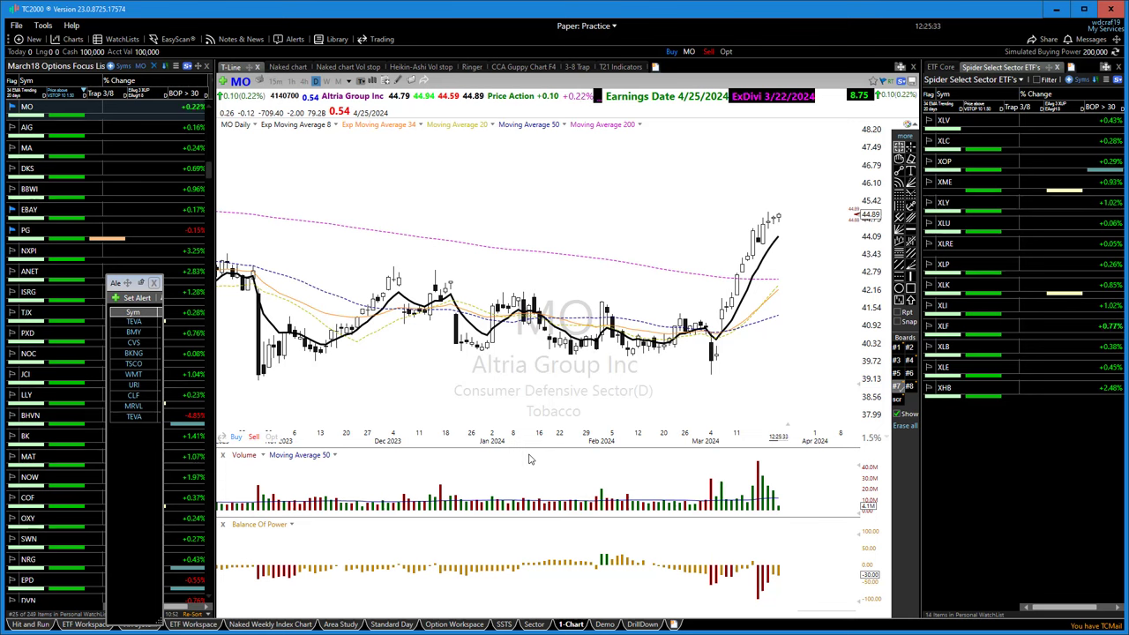
scroll(534, 370, "down", 2)
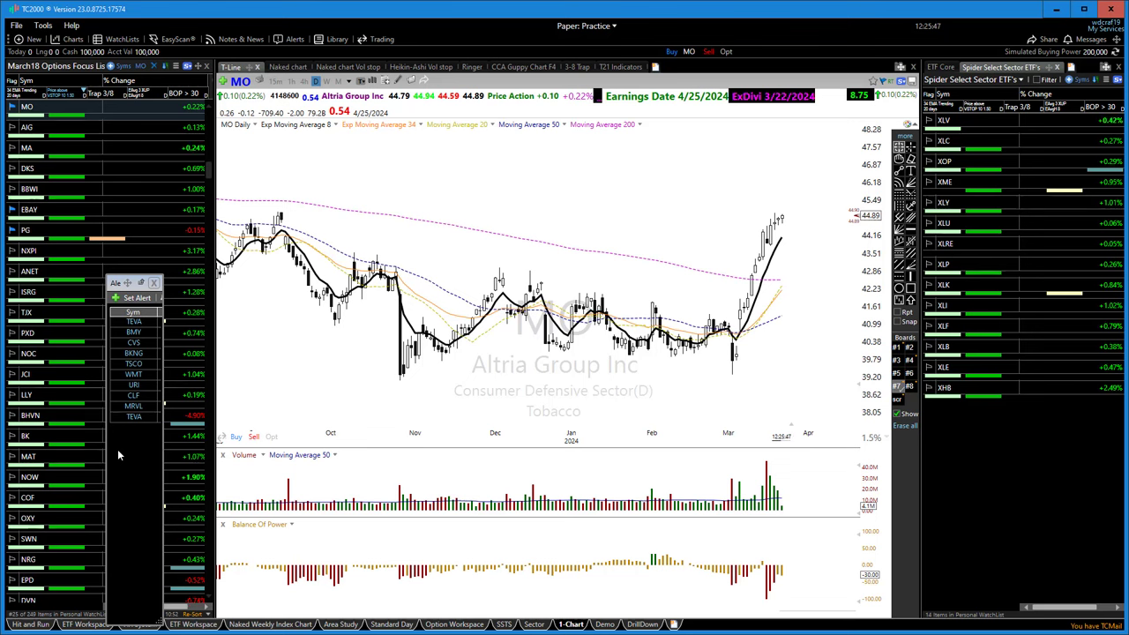
scroll(355, 389, "up", 2)
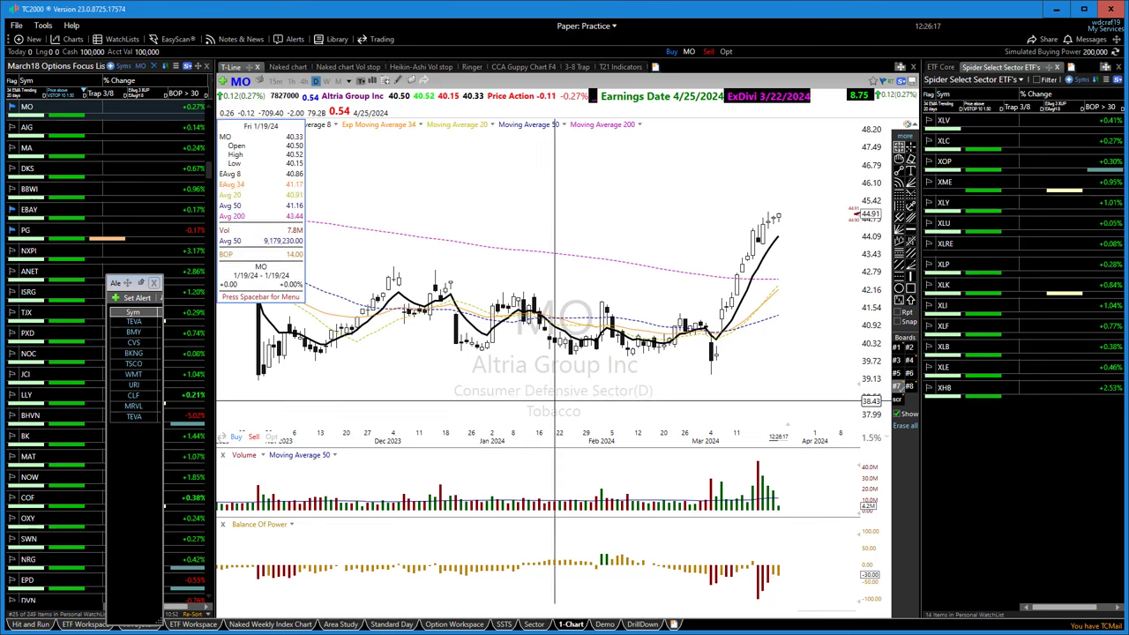
Load the symbol AAPL on the T-Line chart and show its price action from November 2023 to March 2024
type("a")
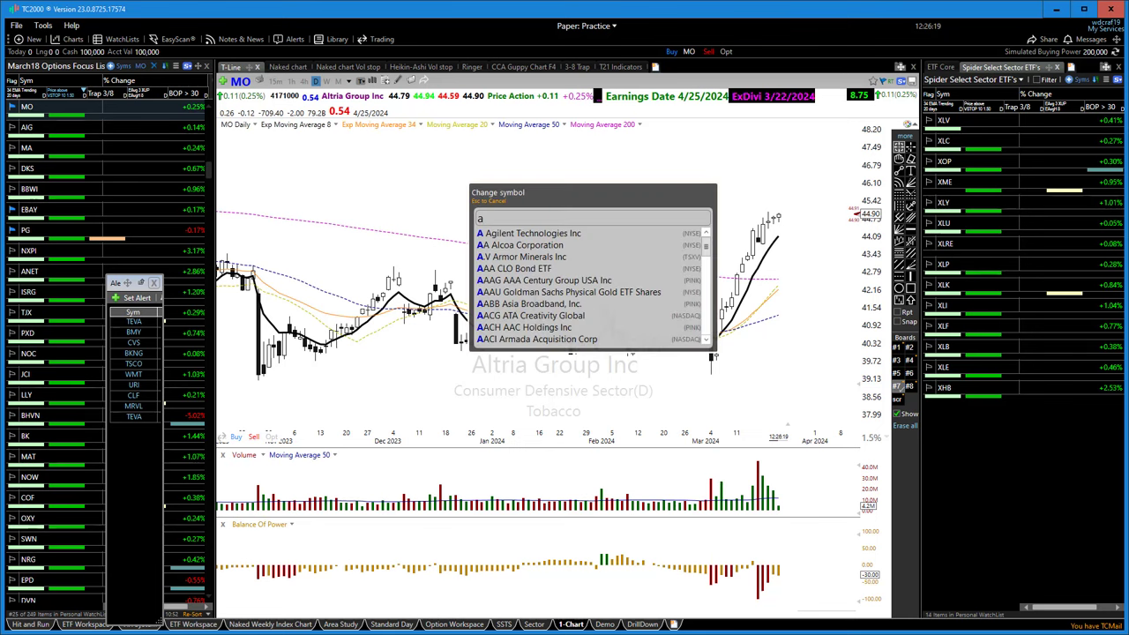
type("apl")
key("Return")
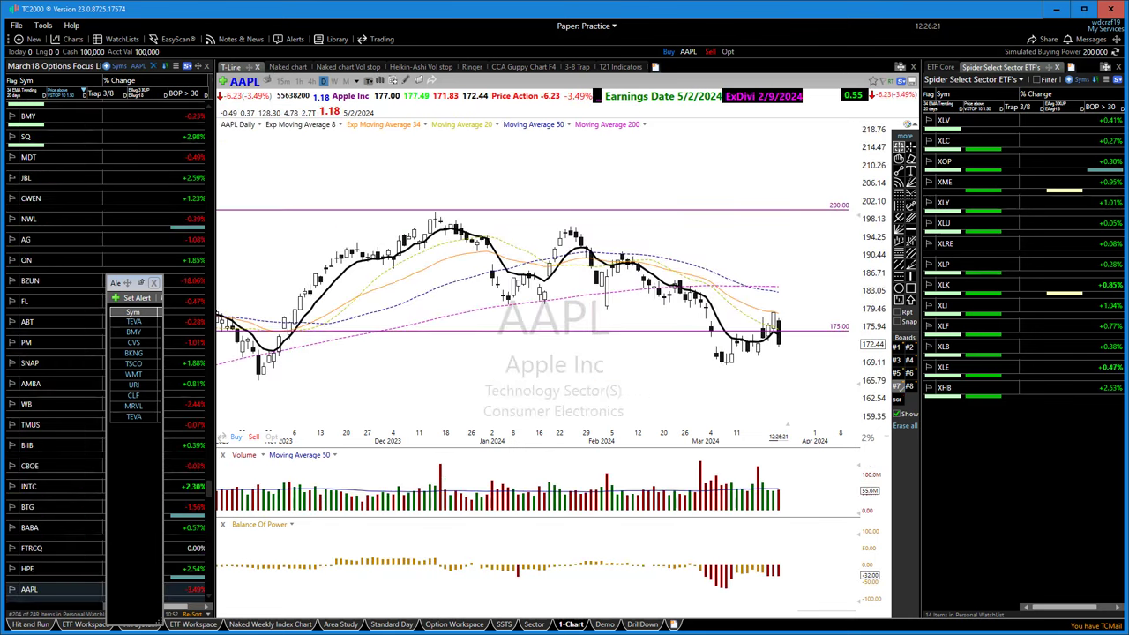
scroll(555, 403, "down", 1)
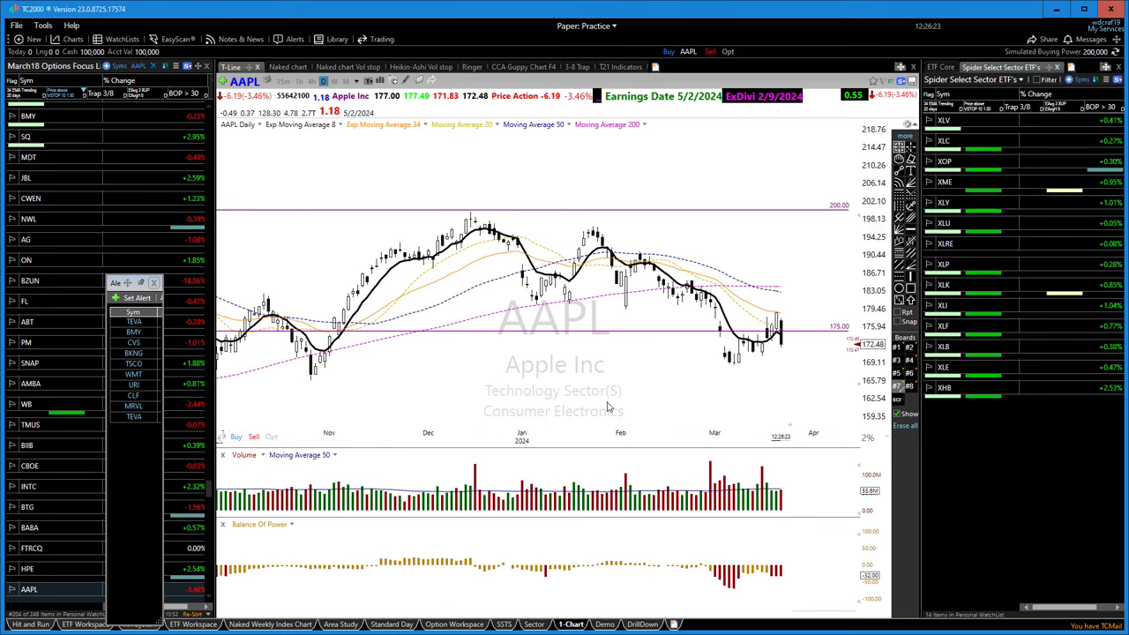
scroll(572, 465, "up", 1)
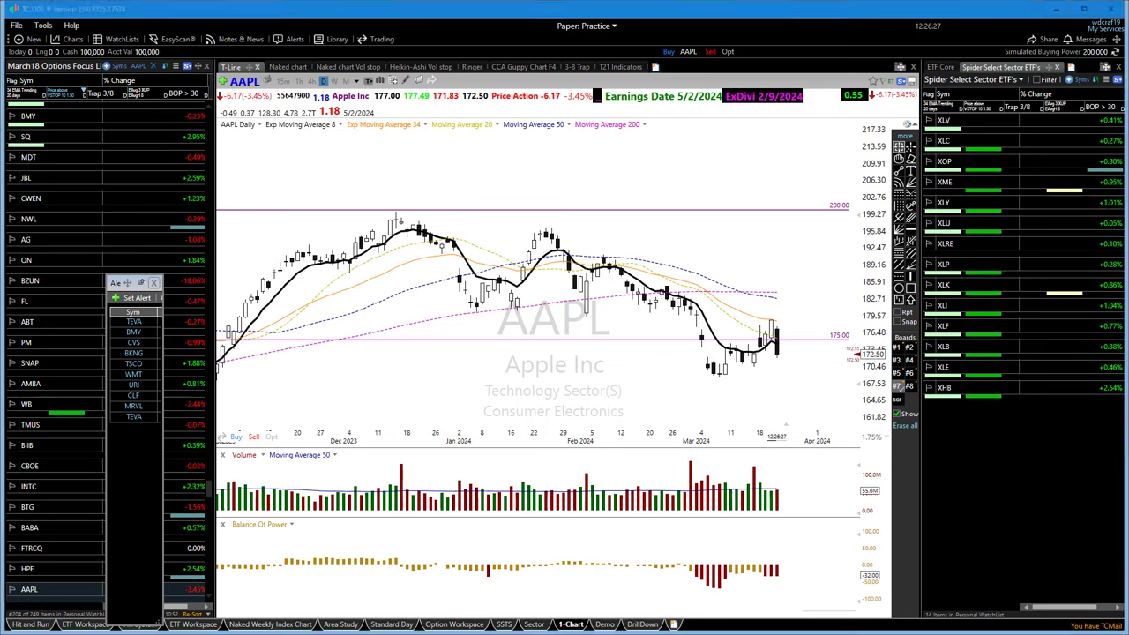
Sketch AAPL's swings from the January 2024 rebound through the February highs to the March low, and clear the sketches
left_click(472, 306)
mouse_move(457, 307)
left_mouse_down()
mouse_move(503, 279)
mouse_move(527, 289)
mouse_move(554, 240)
mouse_move(575, 280)
mouse_move(621, 247)
mouse_move(596, 261)
mouse_move(631, 270)
left_mouse_up()
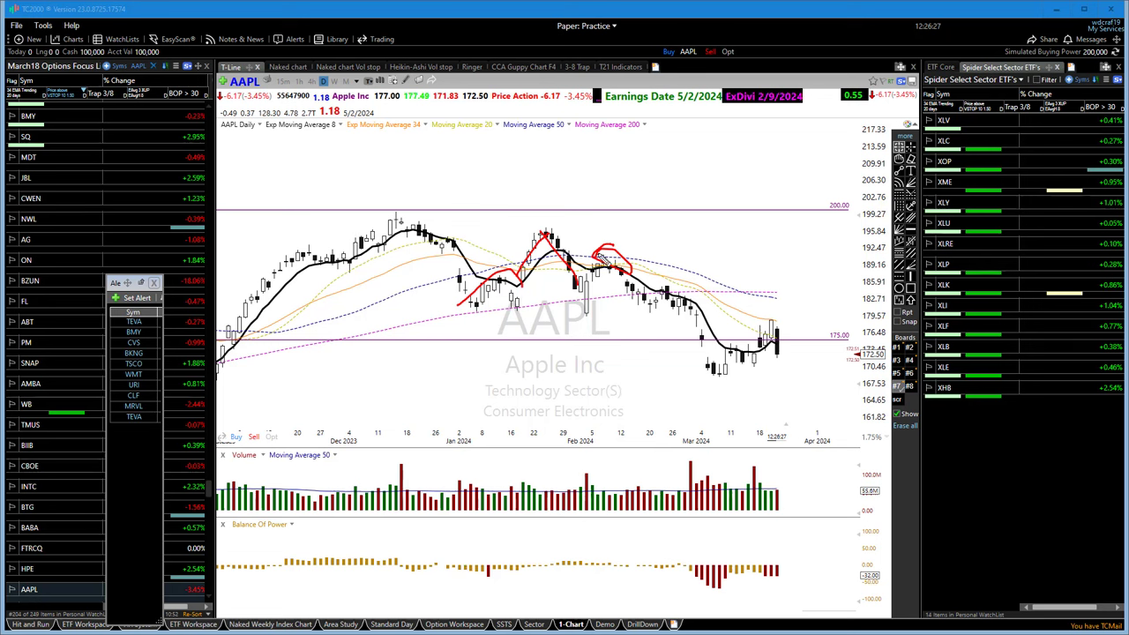
left_click_drag(599, 257, 647, 302)
mouse_move(634, 298)
left_mouse_down()
mouse_move(679, 302)
mouse_move(722, 372)
left_mouse_up()
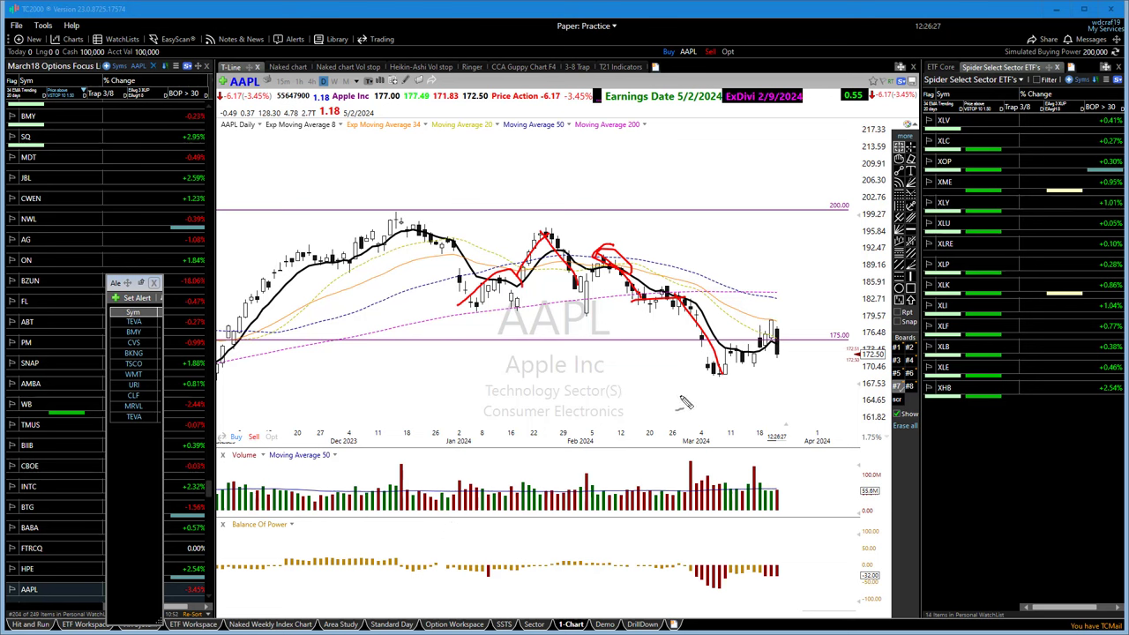
scroll(672, 405, "down", 3)
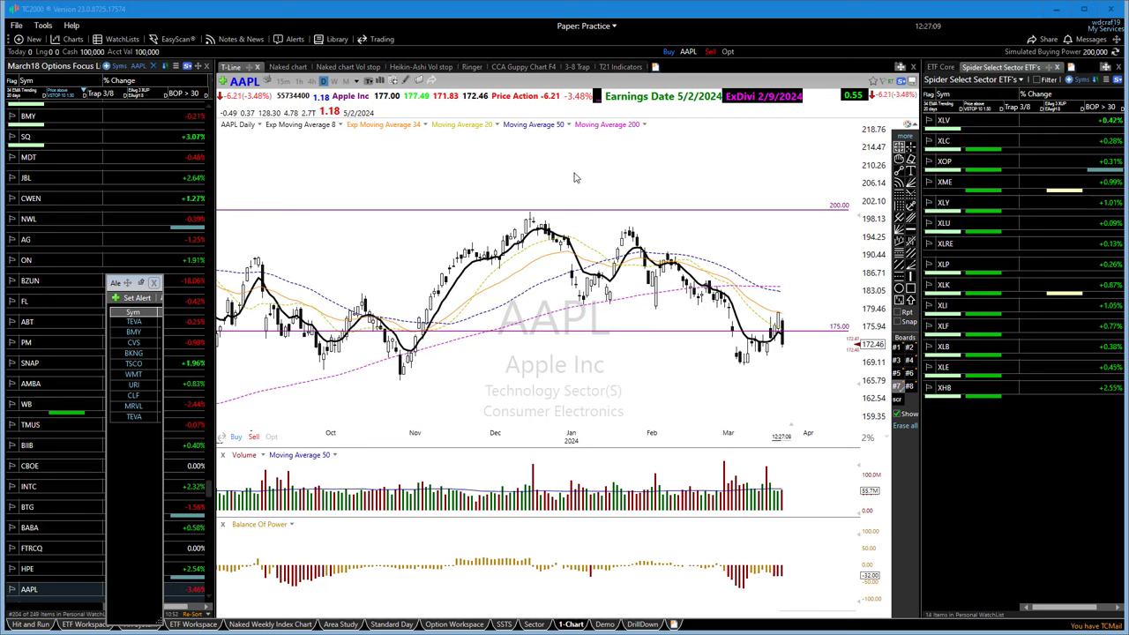
Find the Simple Moving Average indicator by searching for "mov" and add it to AAPL's price plot
right_click(456, 163)
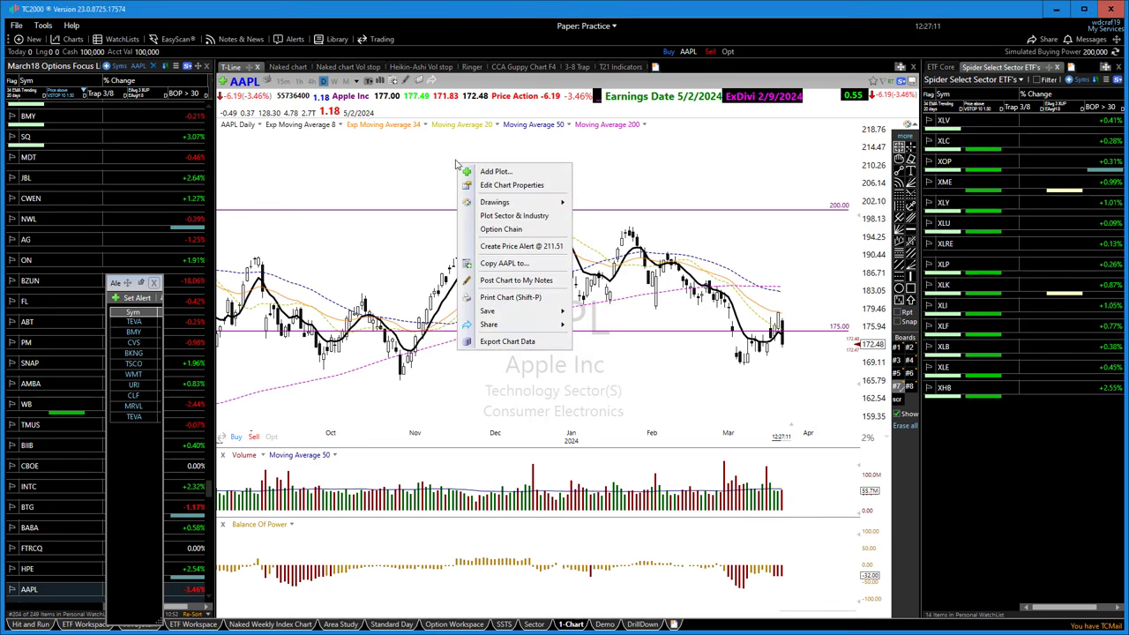
left_click(496, 172)
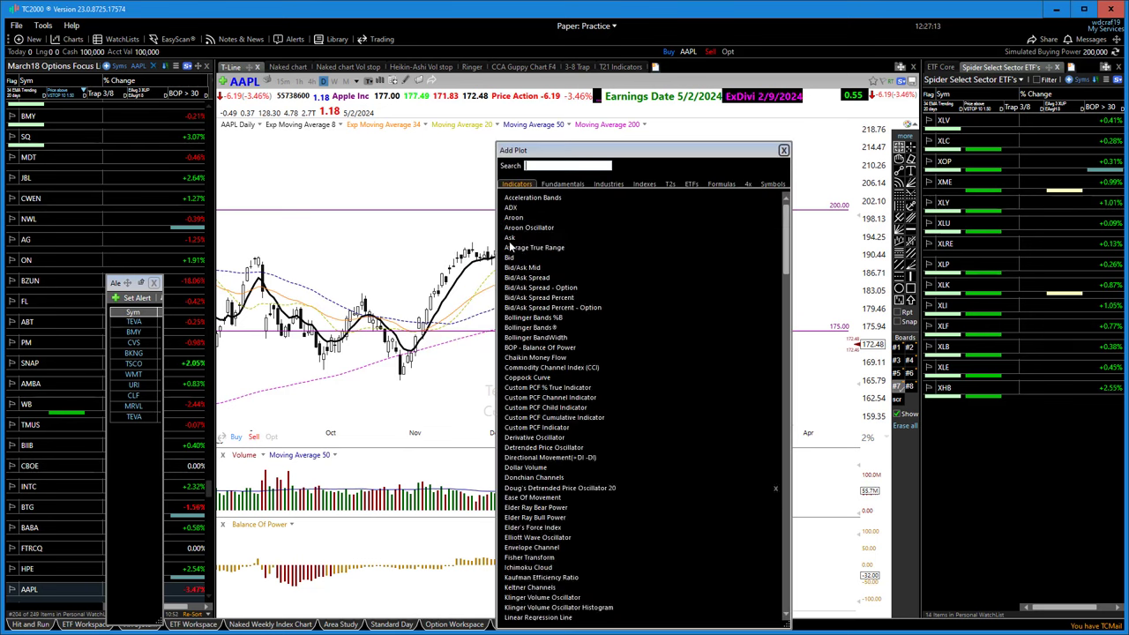
left_click(535, 165)
type("mov")
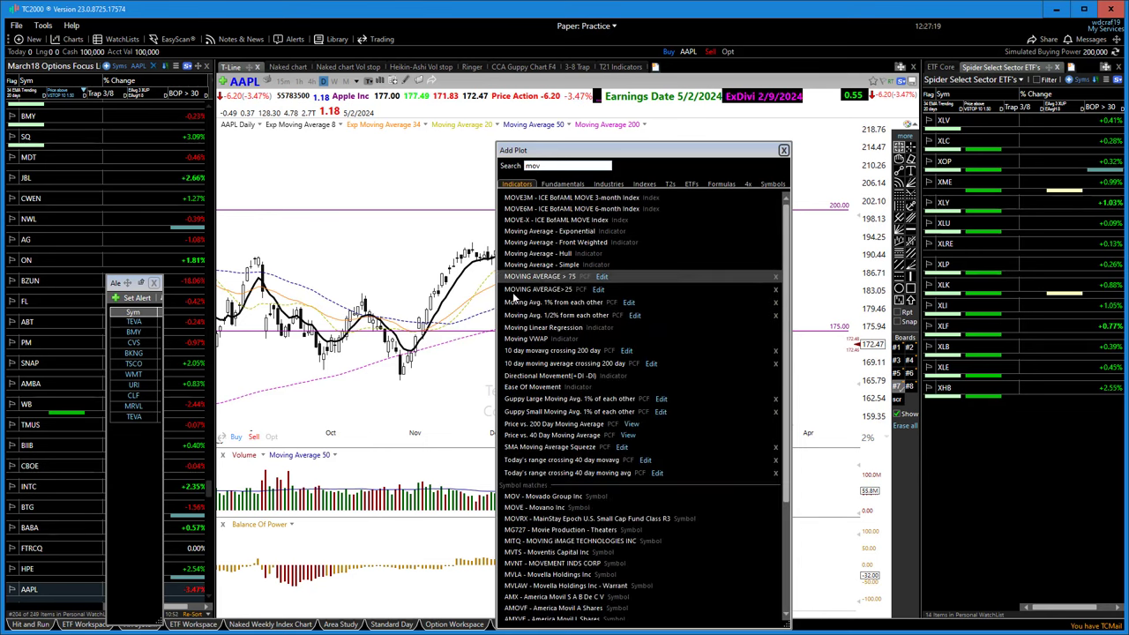
left_click(529, 264)
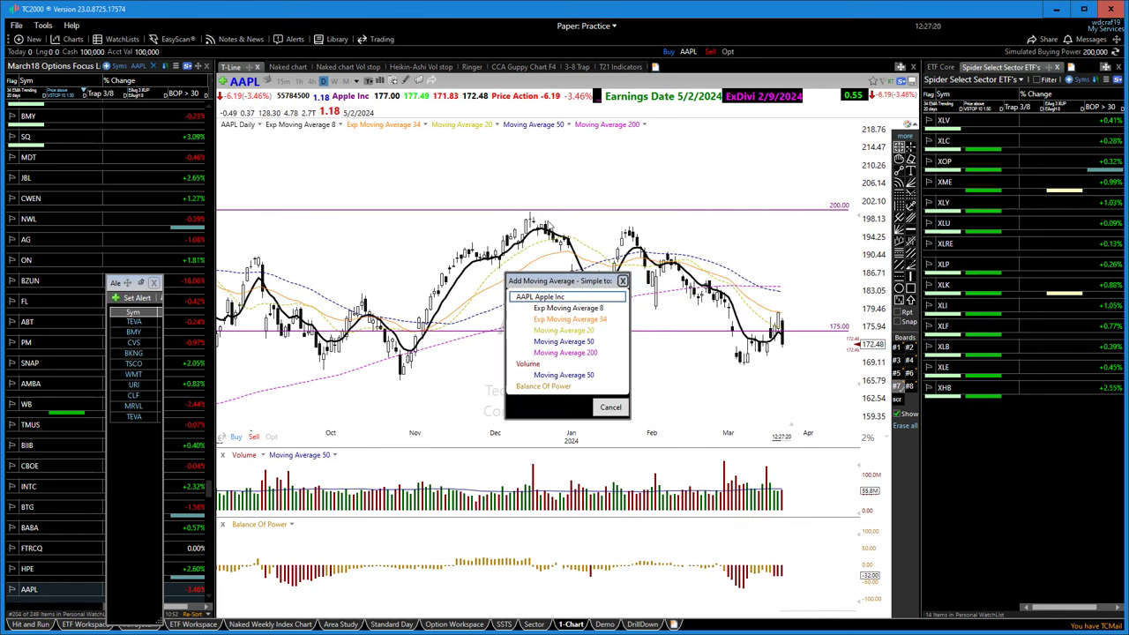
left_click(557, 306)
Set the period of the newly added simple moving average to 500
right_click(695, 129)
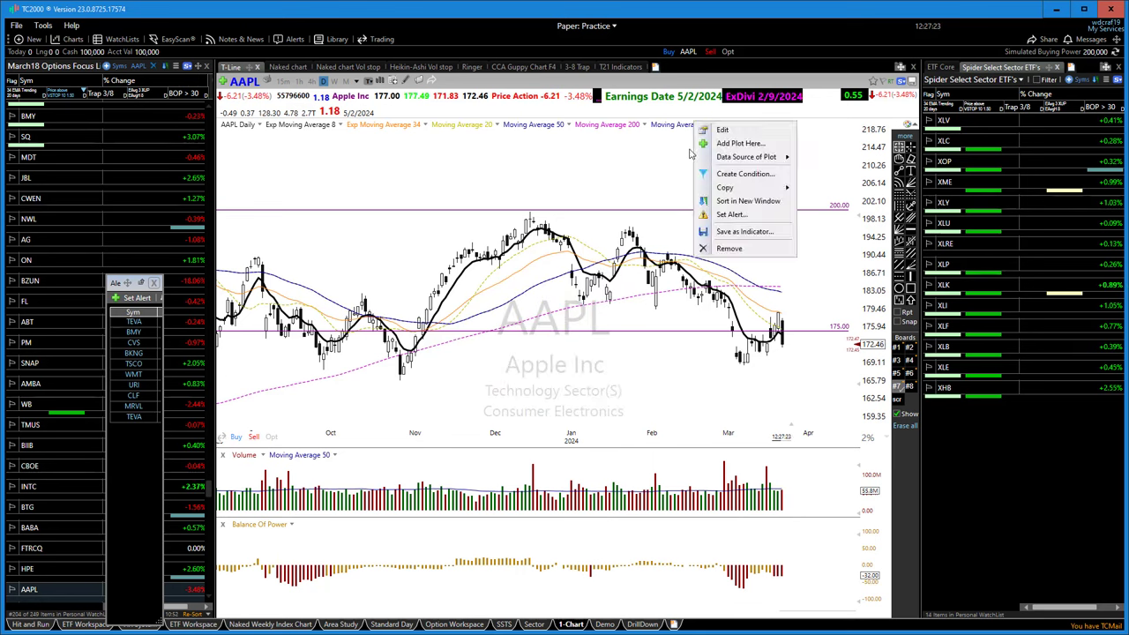
left_click(723, 131)
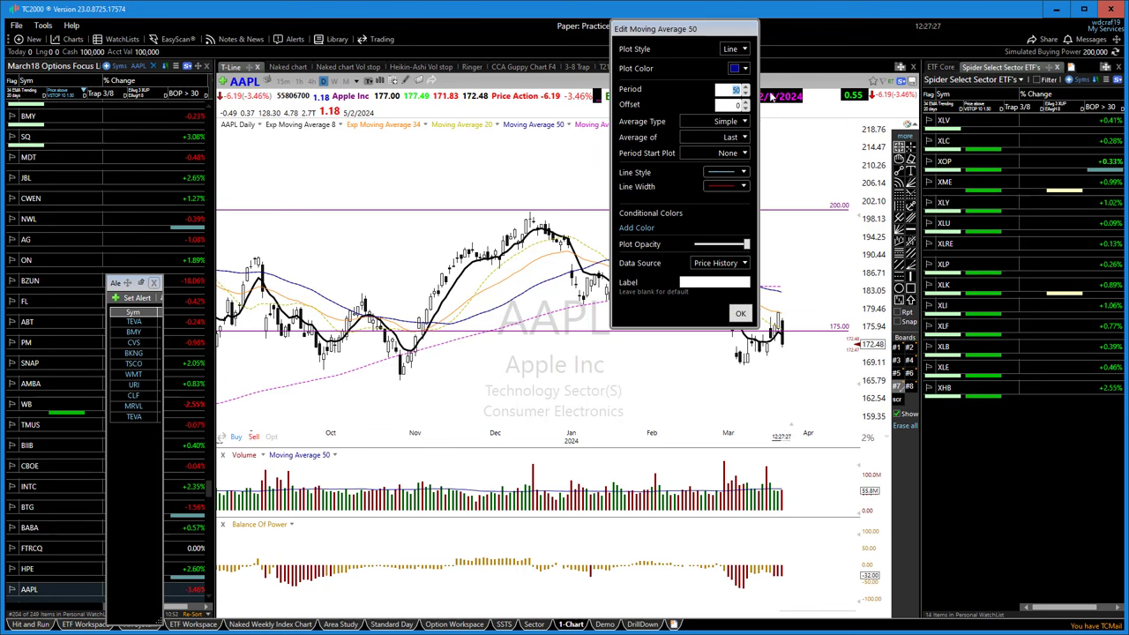
type("500")
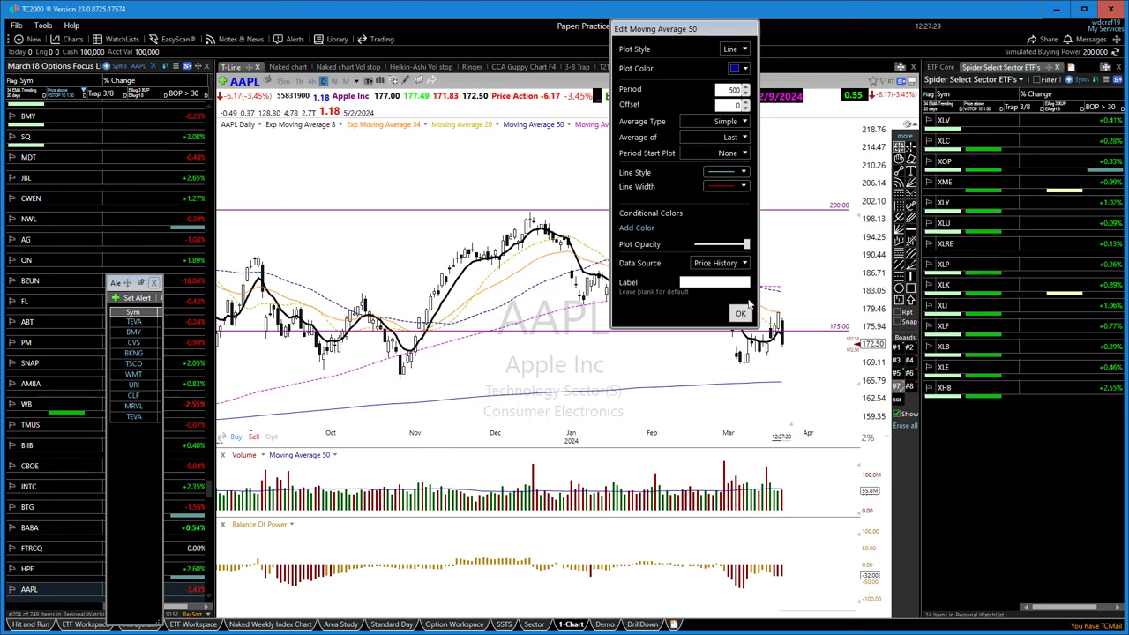
left_click(741, 315)
Change the plot color of the 500-period moving average to red
right_click(701, 126)
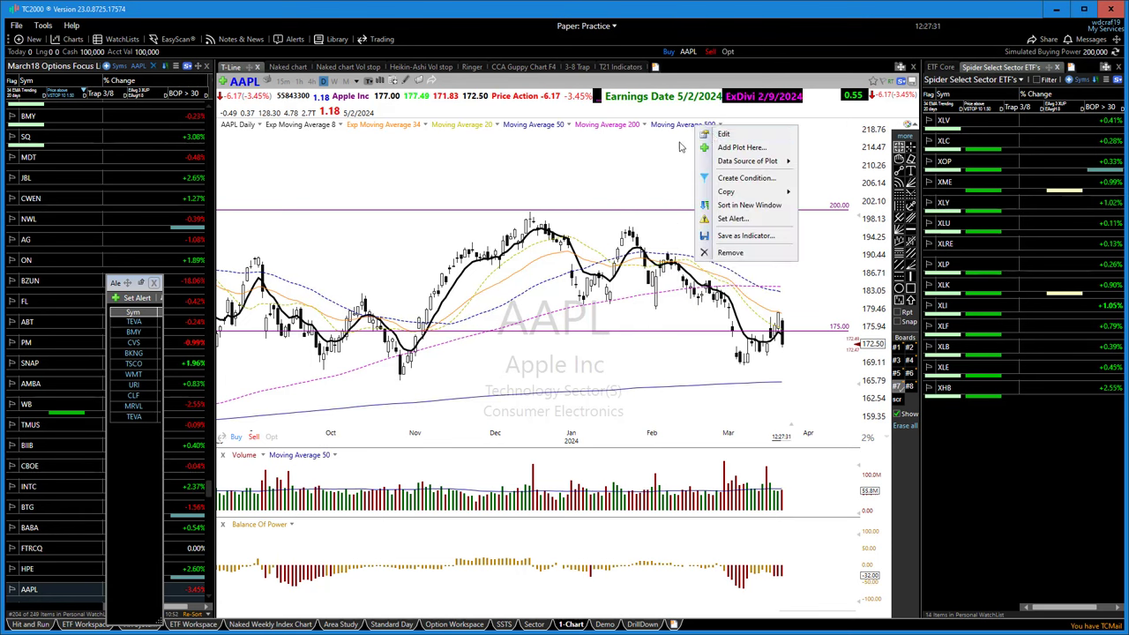
left_click(723, 135)
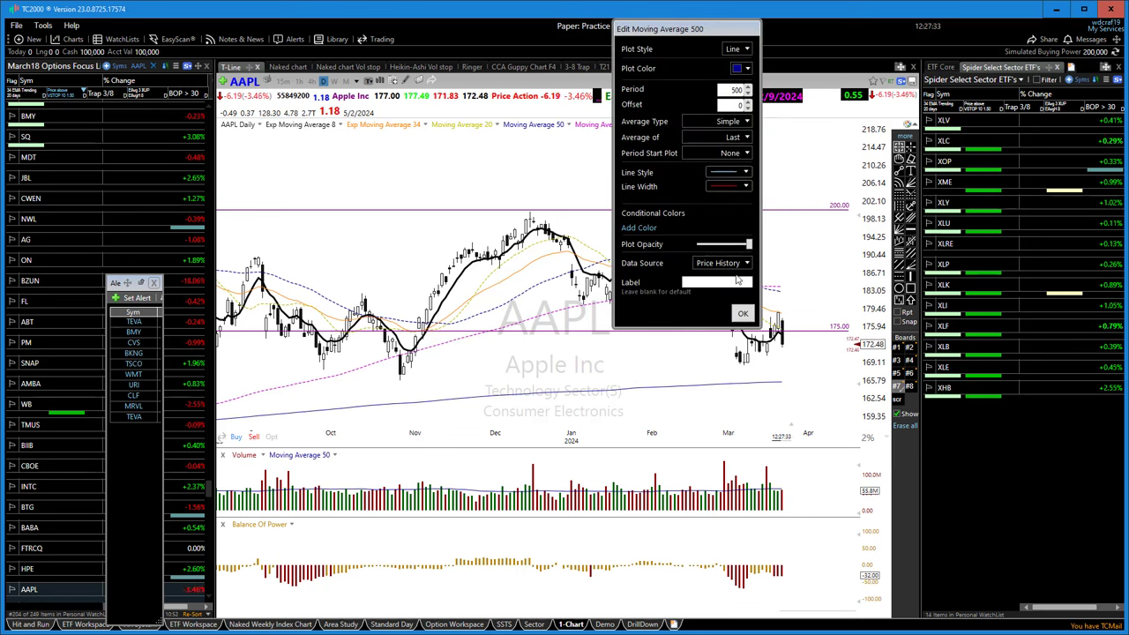
left_click(741, 68)
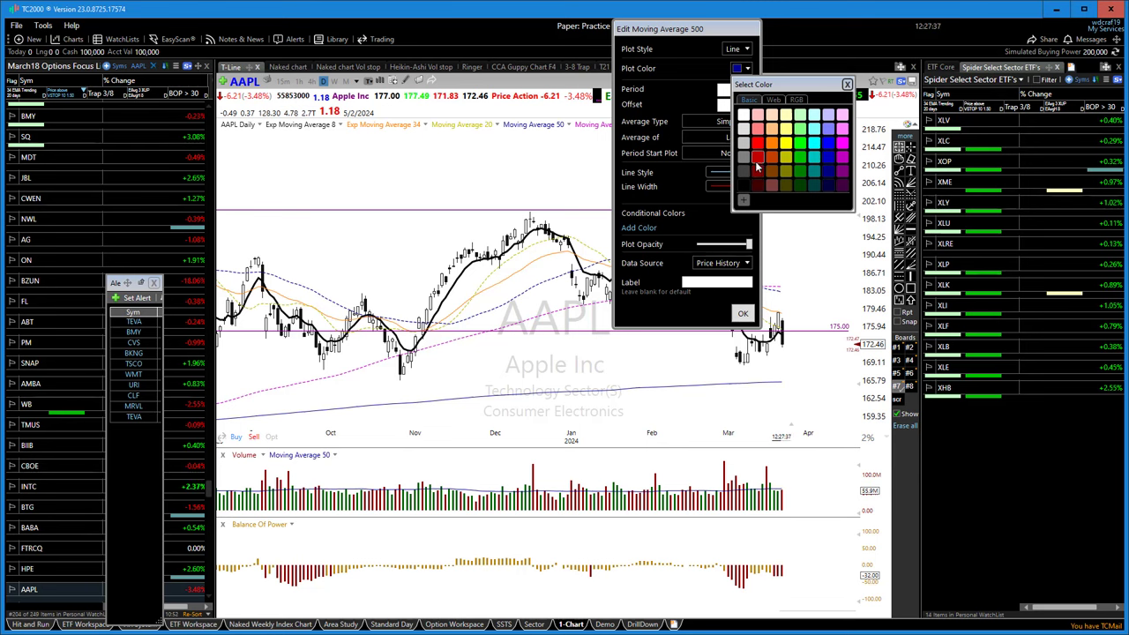
left_click(757, 142)
left_click(742, 313)
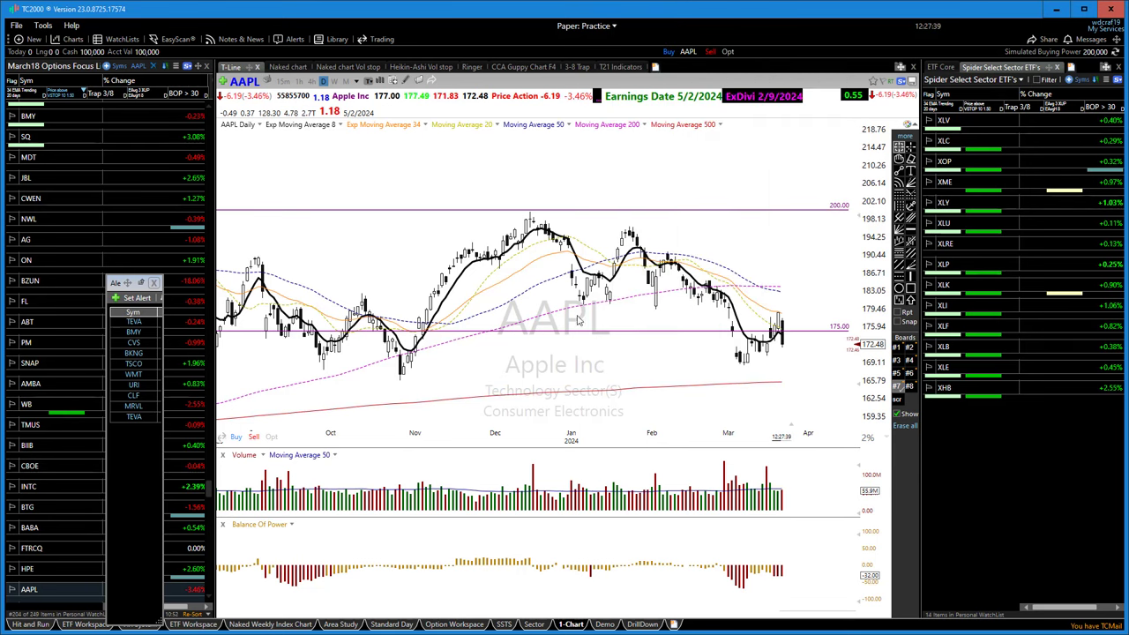
Delete the horizontal line drawn at 175.00 on the AAPL chart
scroll(595, 365, "up", 3)
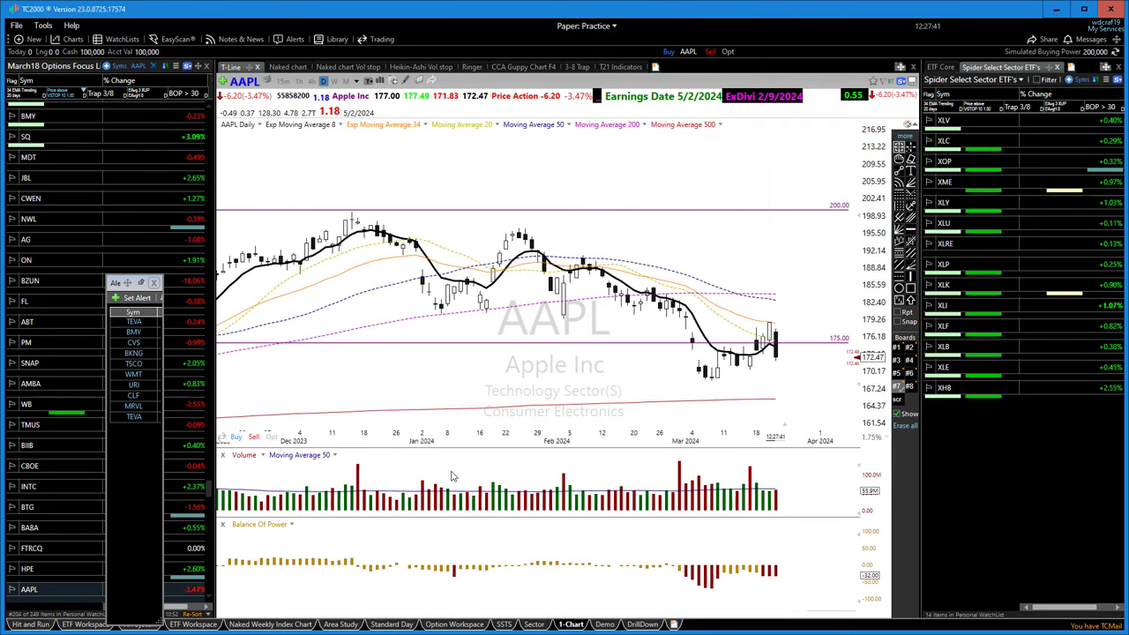
scroll(588, 381, "down", 3)
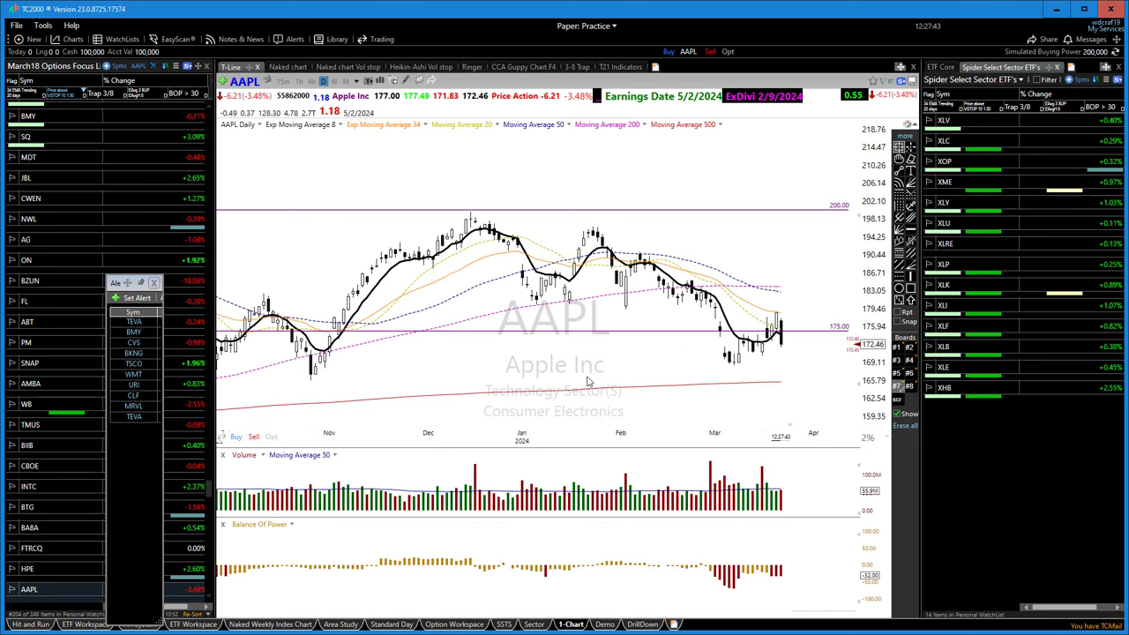
right_click(605, 333)
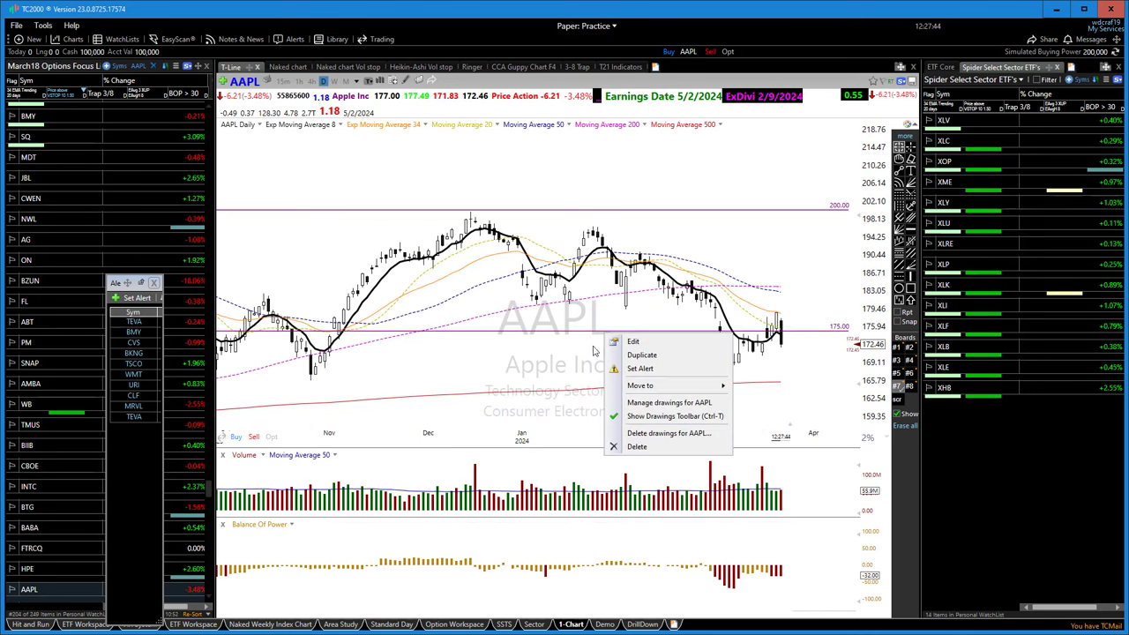
left_click(637, 448)
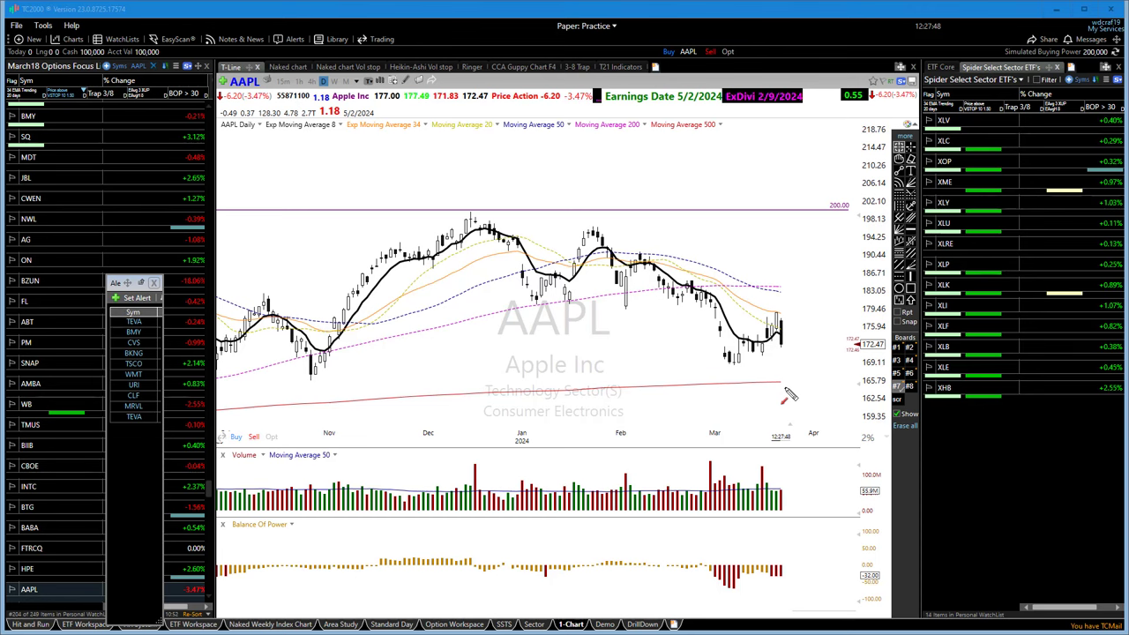
Examine AAPL's price against the 500-period average over a longer history reaching back before 2023
scroll(554, 360, "down", 3)
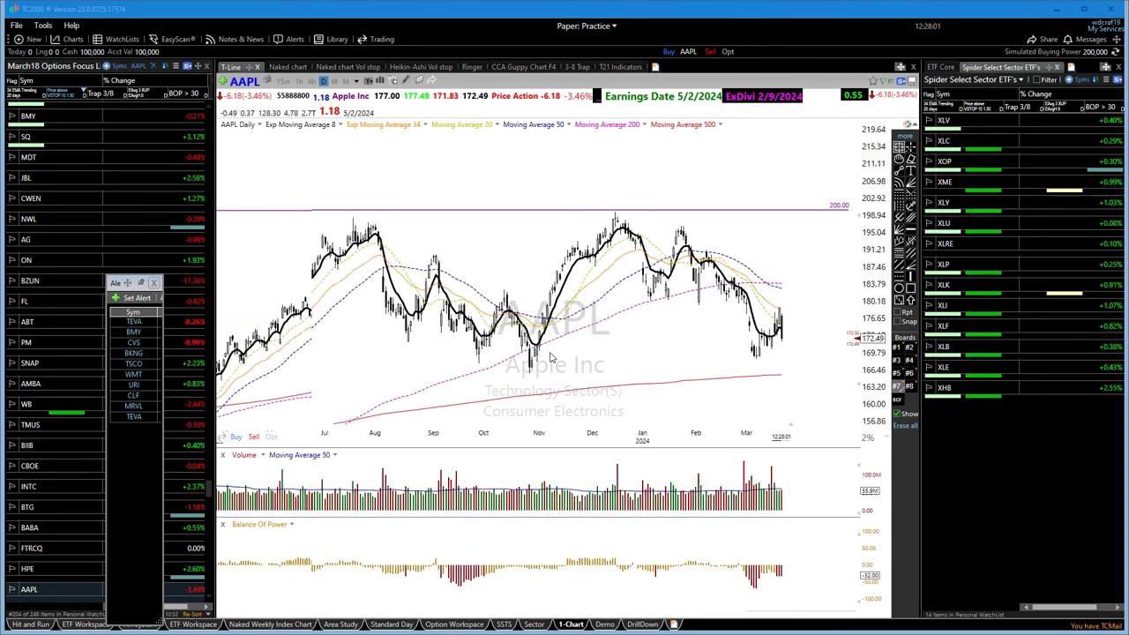
scroll(550, 357, "down", 3)
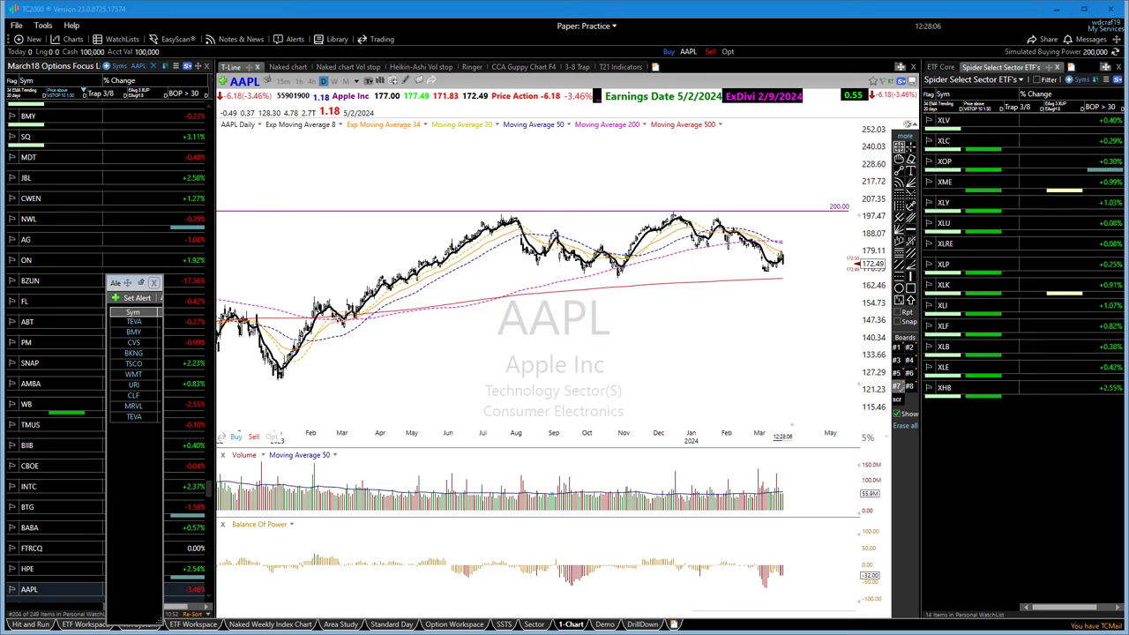
Examine AAPL's daily price action against its moving averages, comparing recent months with the longer history since late 2022
mouse_move(378, 331)
left_mouse_down()
mouse_move(352, 316)
mouse_move(375, 321)
mouse_move(360, 337)
mouse_move(337, 326)
mouse_move(370, 309)
mouse_move(323, 313)
mouse_move(388, 309)
mouse_move(379, 310)
mouse_move(386, 299)
left_mouse_up()
scroll(658, 379, "up", 3)
scroll(657, 380, "up", 2)
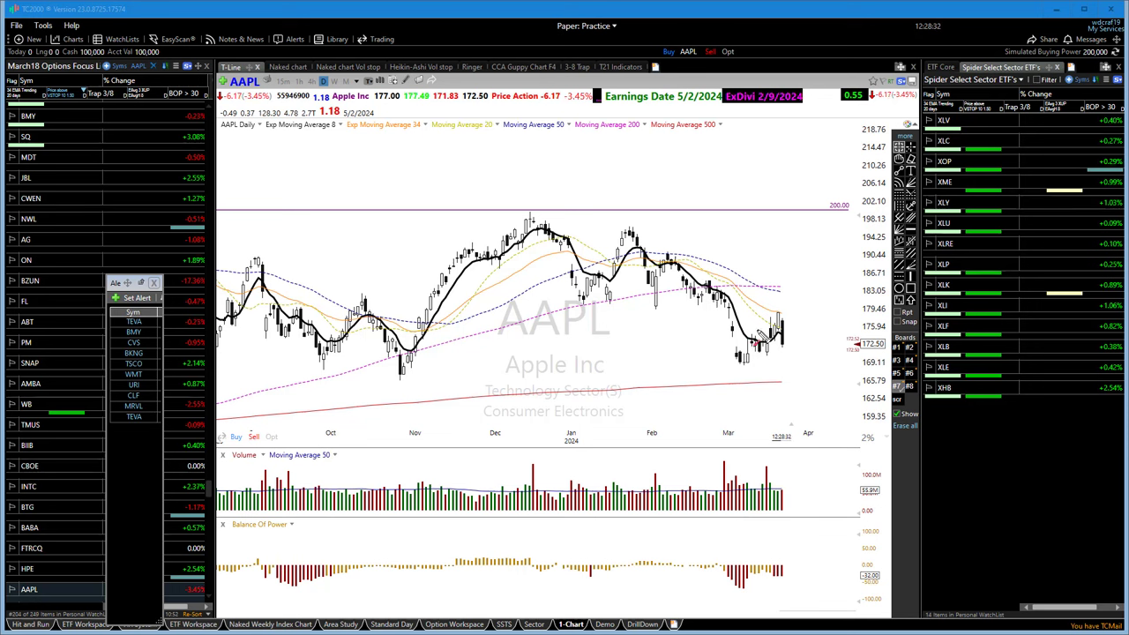
left_click_drag(732, 267, 784, 289)
scroll(453, 366, "down", 5)
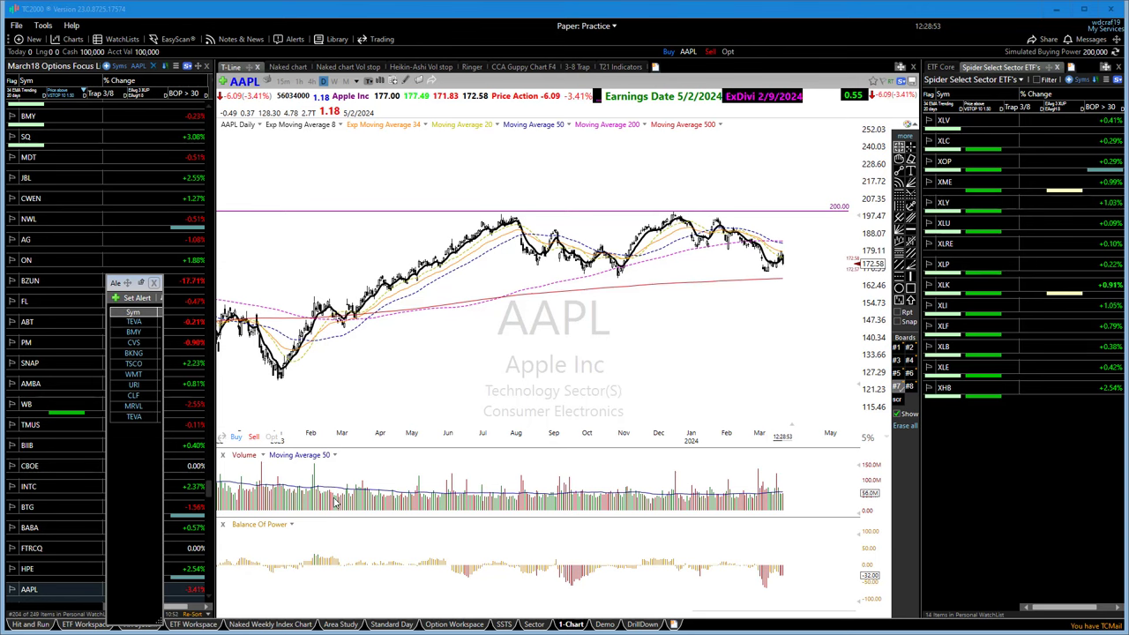
scroll(470, 399, "up", 4)
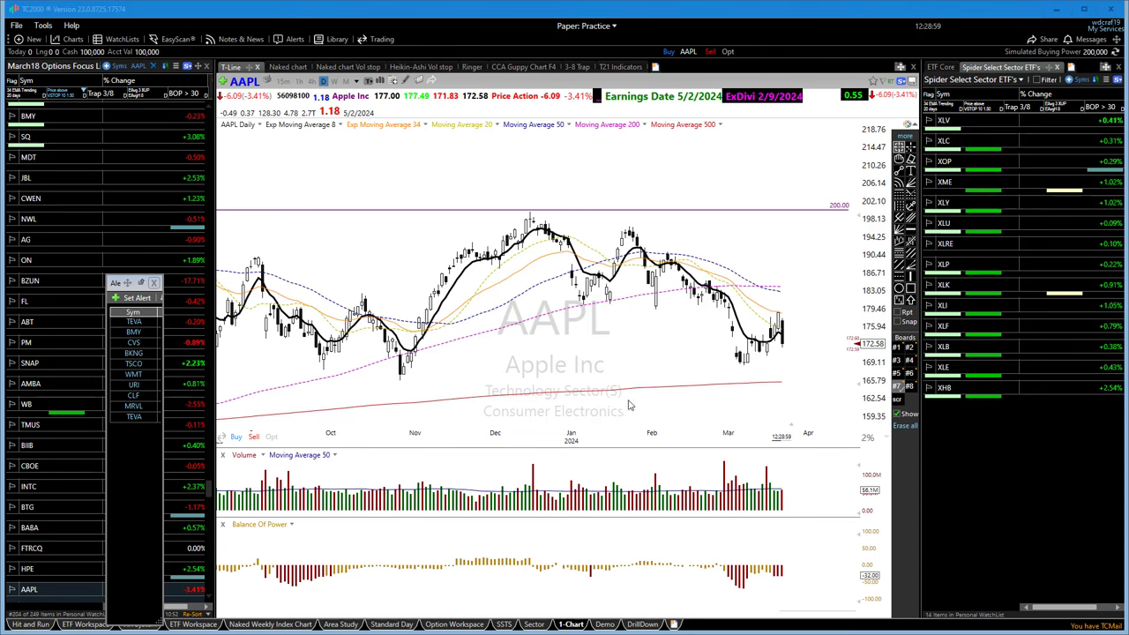
scroll(799, 395, "down", 4)
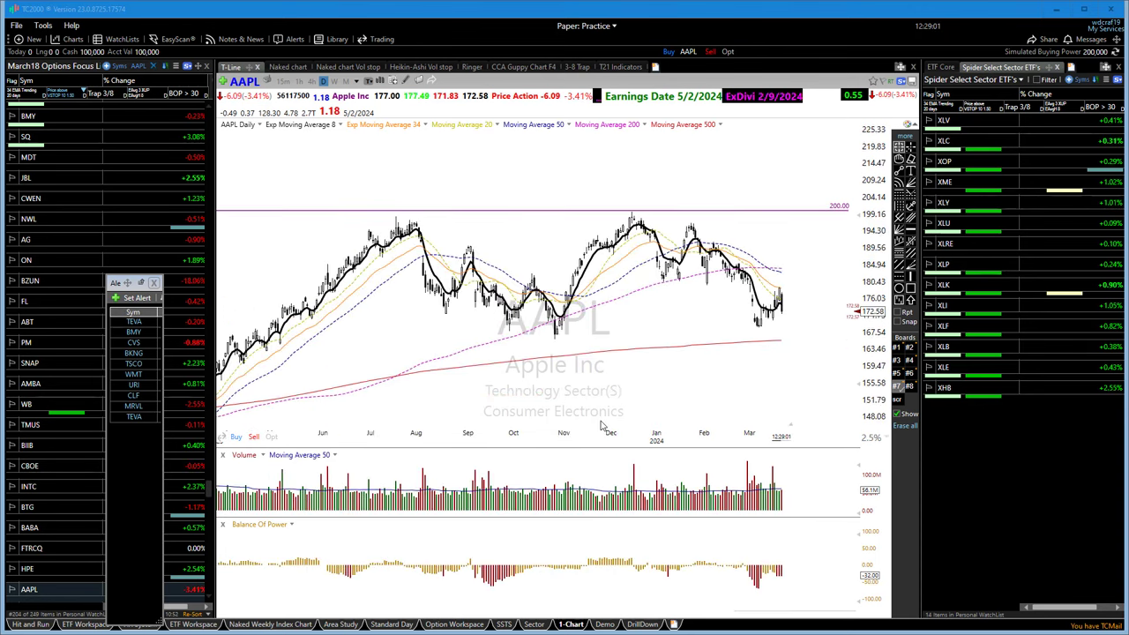
scroll(605, 416, "down", 2)
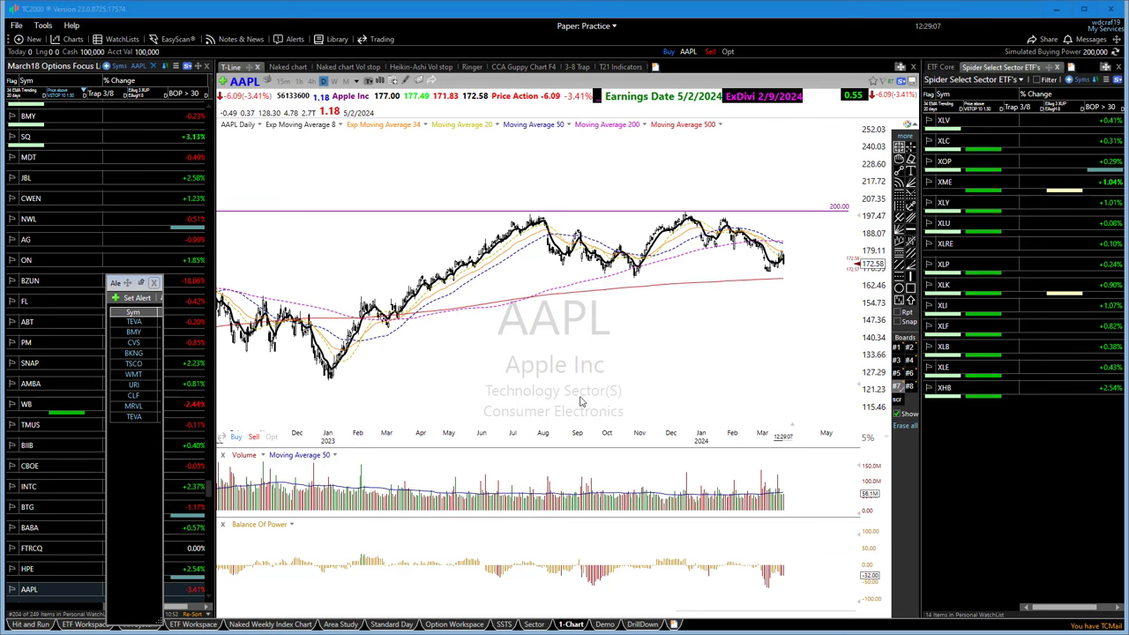
scroll(571, 393, "up", 3)
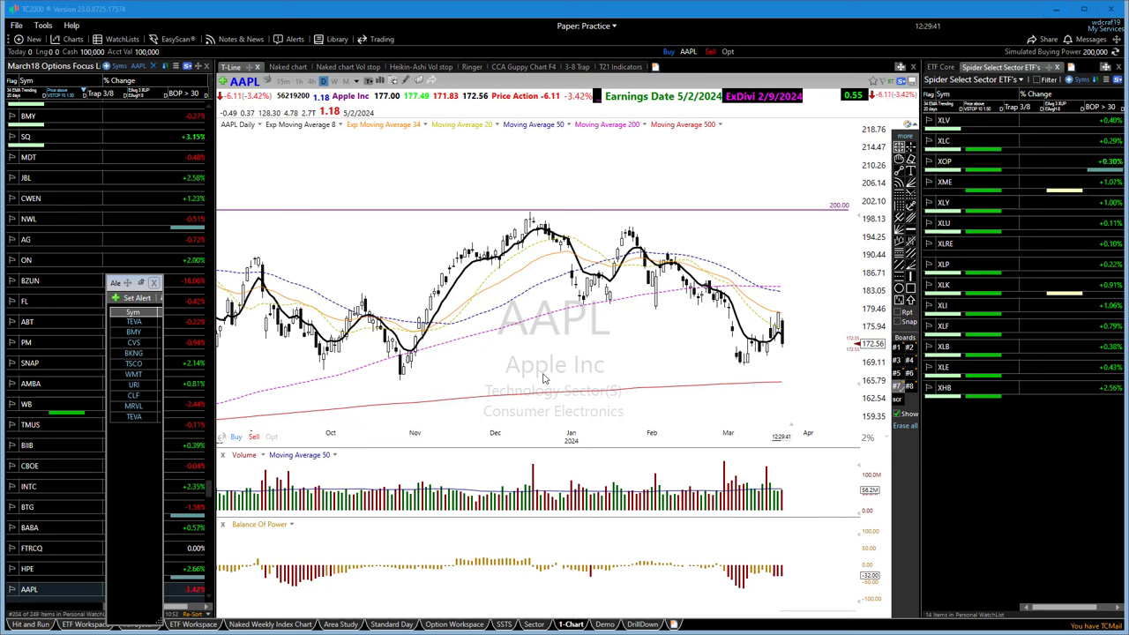
scroll(544, 378, "up", 3)
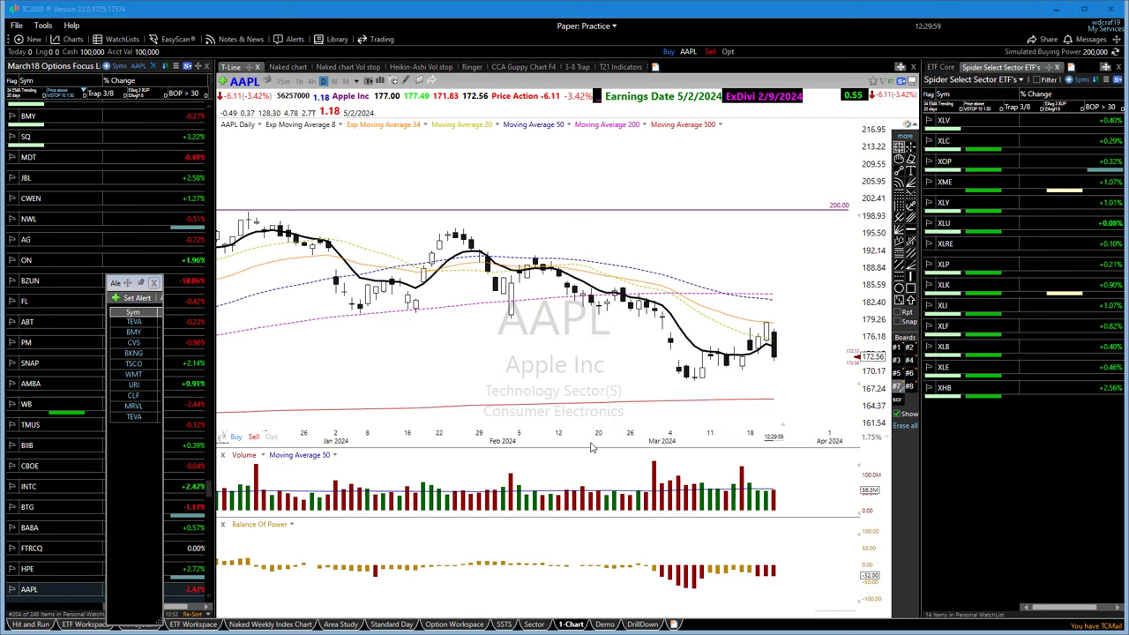
scroll(673, 331, "down", 5)
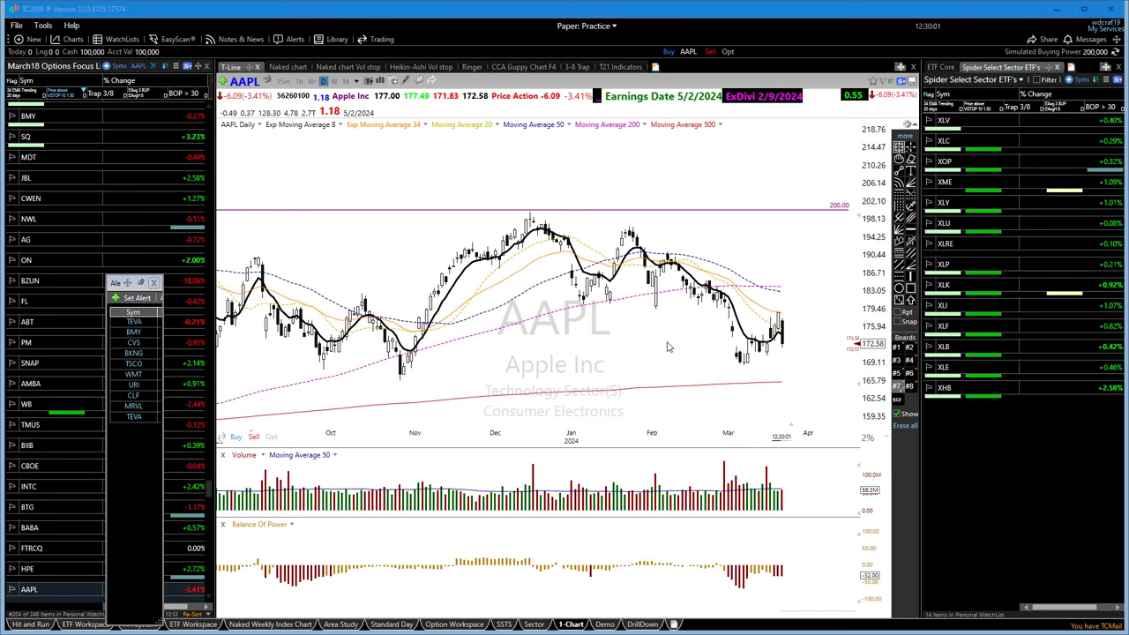
scroll(673, 344, "down", 3)
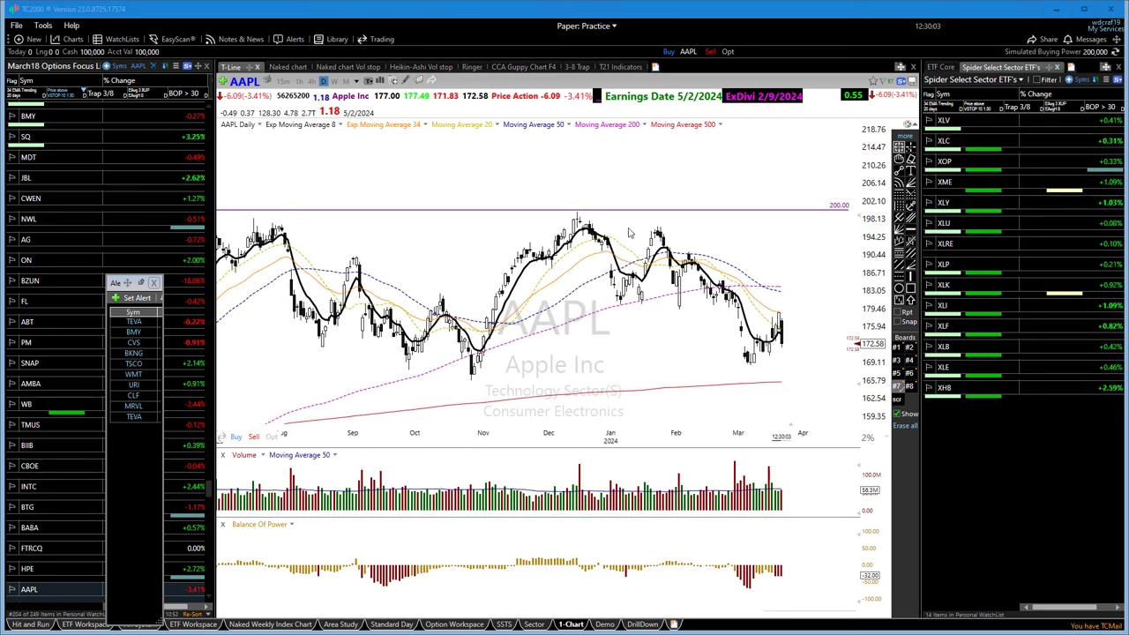
scroll(529, 371, "up", 2)
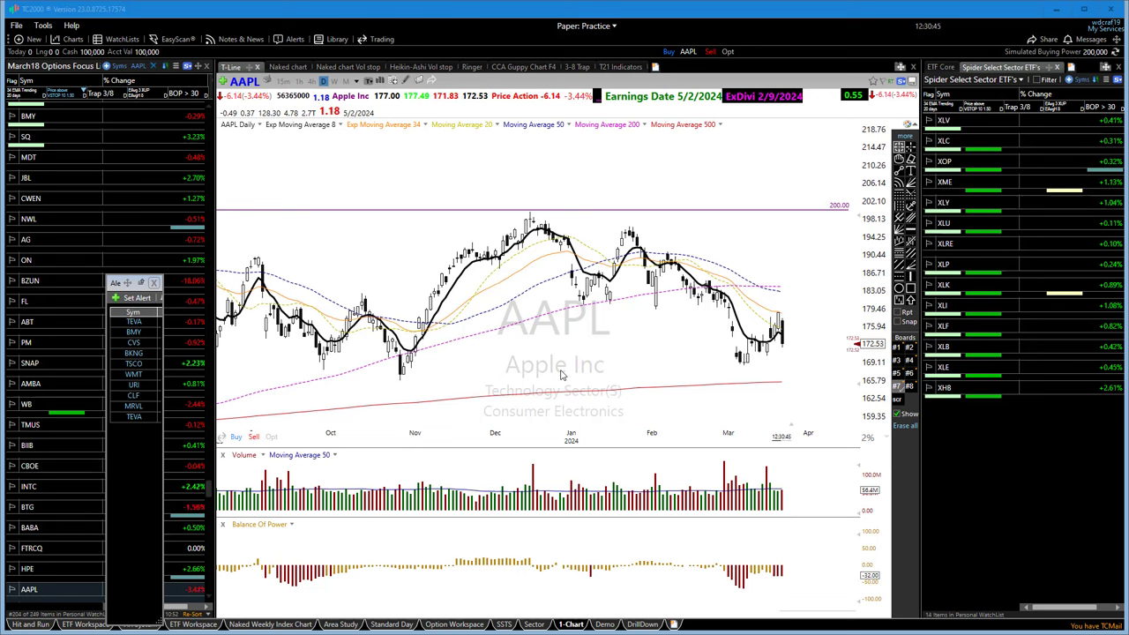
scroll(530, 372, "up", 2)
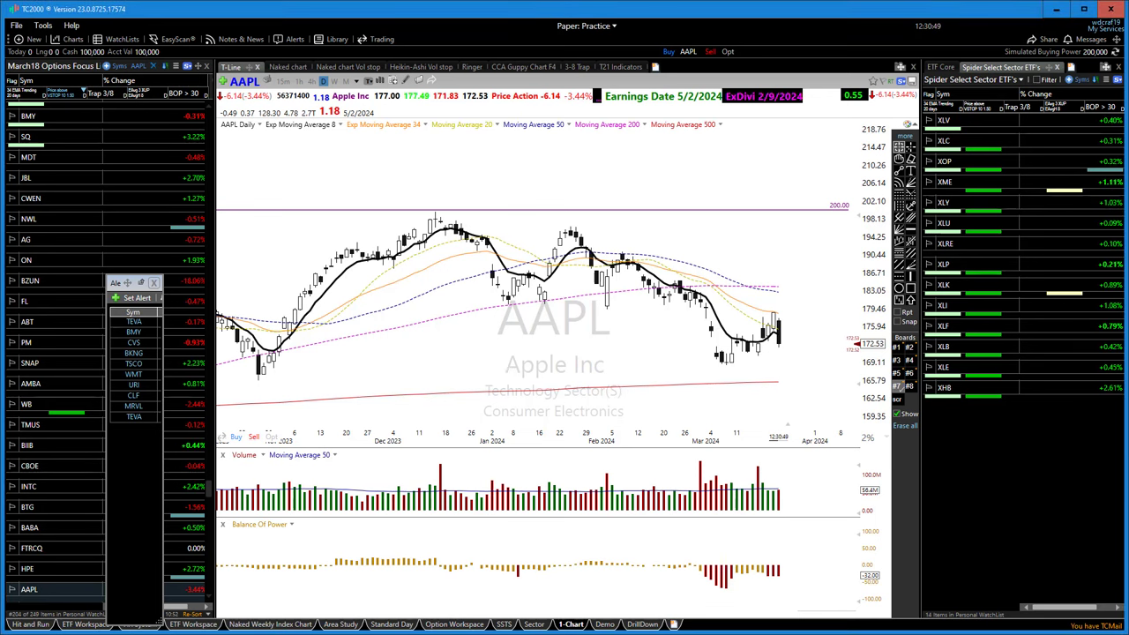
Load BMY on the T-Line chart and examine its price against the moving averages from December 2023 to March 2024
type("BMY")
key("Return")
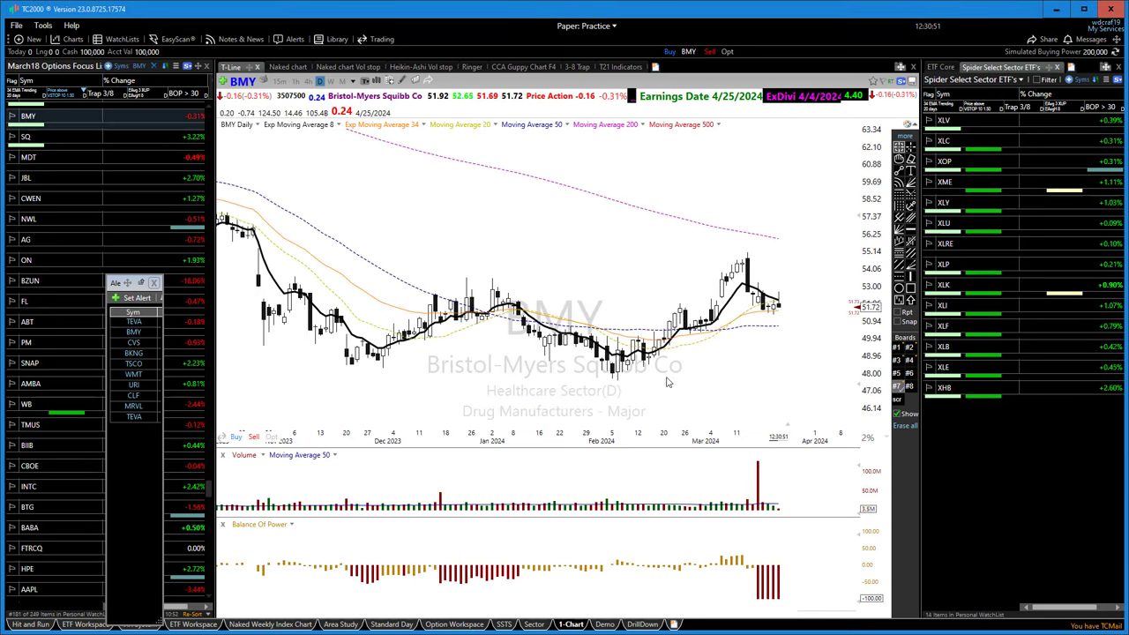
scroll(542, 352, "up", 1)
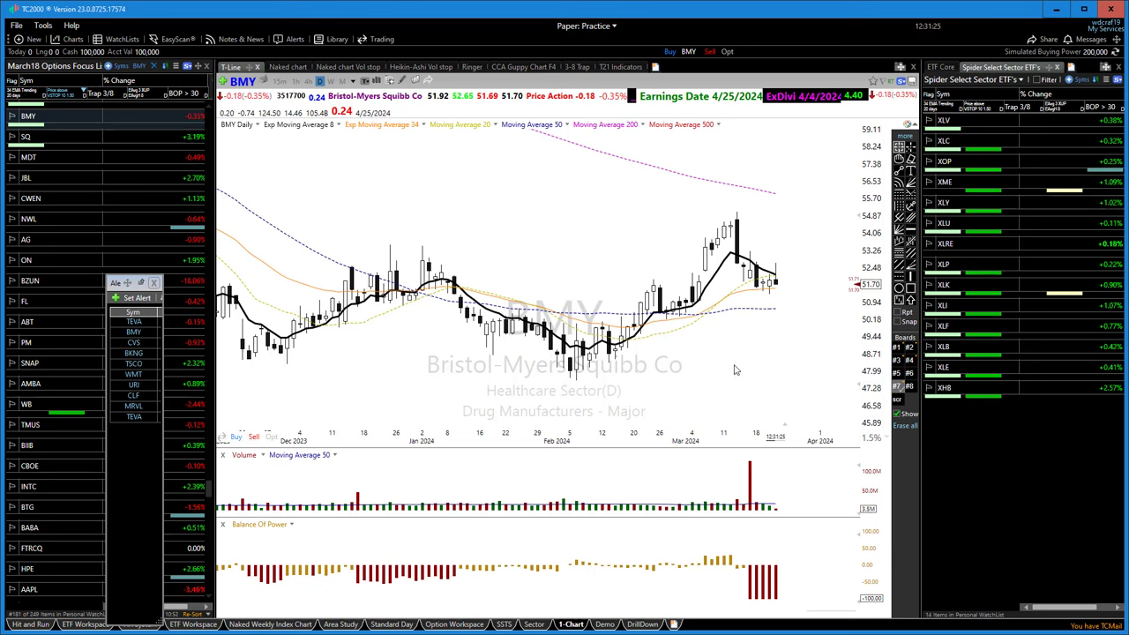
scroll(733, 370, "down", 1)
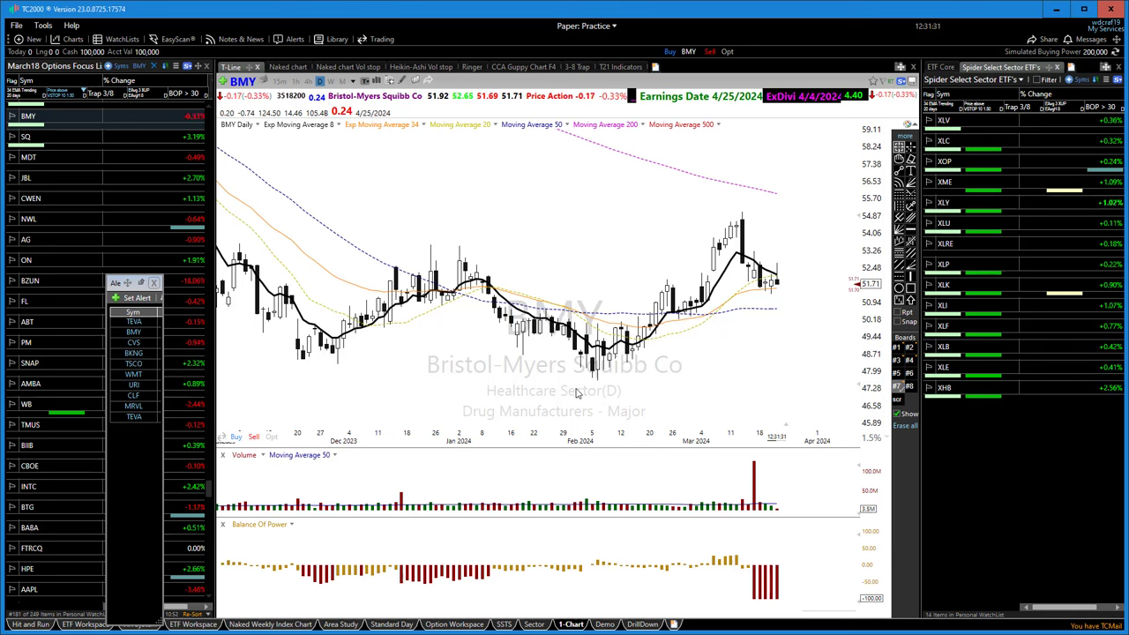
scroll(578, 388, "up", 1)
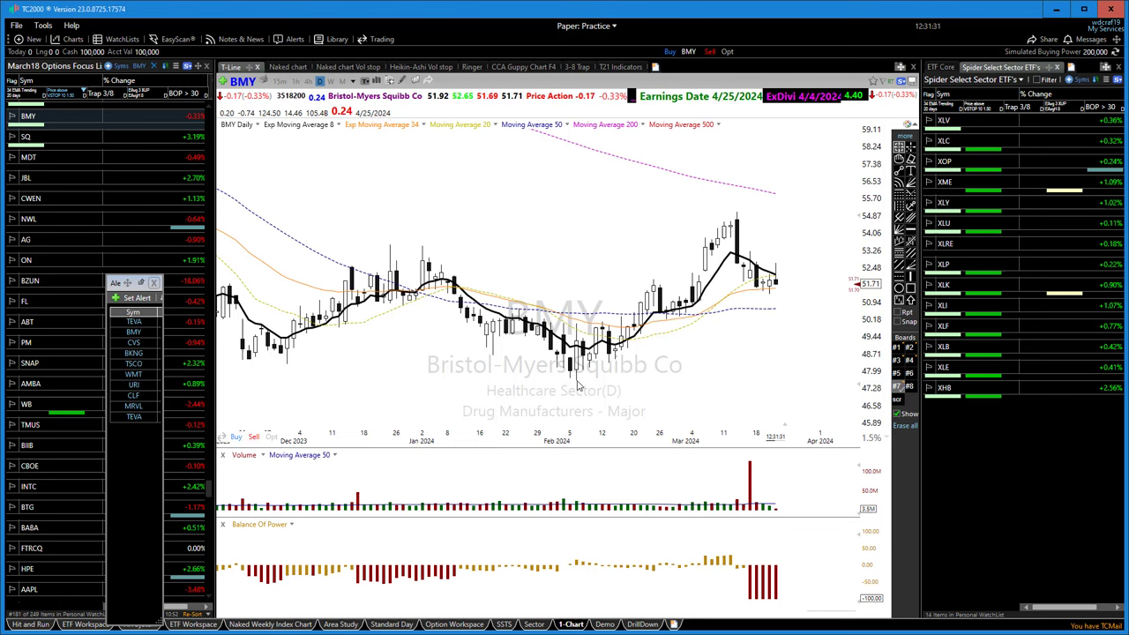
Display BMY on the CCA Guppy Chart and examine how the short- and long-term averages cross in February and March 2024
left_click(519, 68)
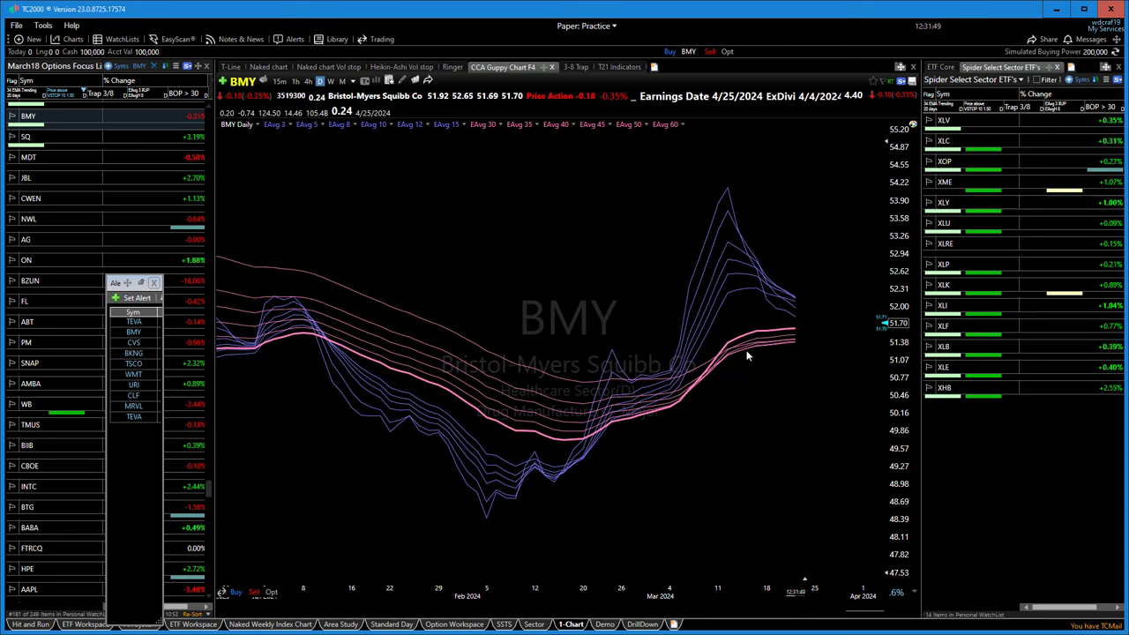
scroll(706, 428, "down", 1)
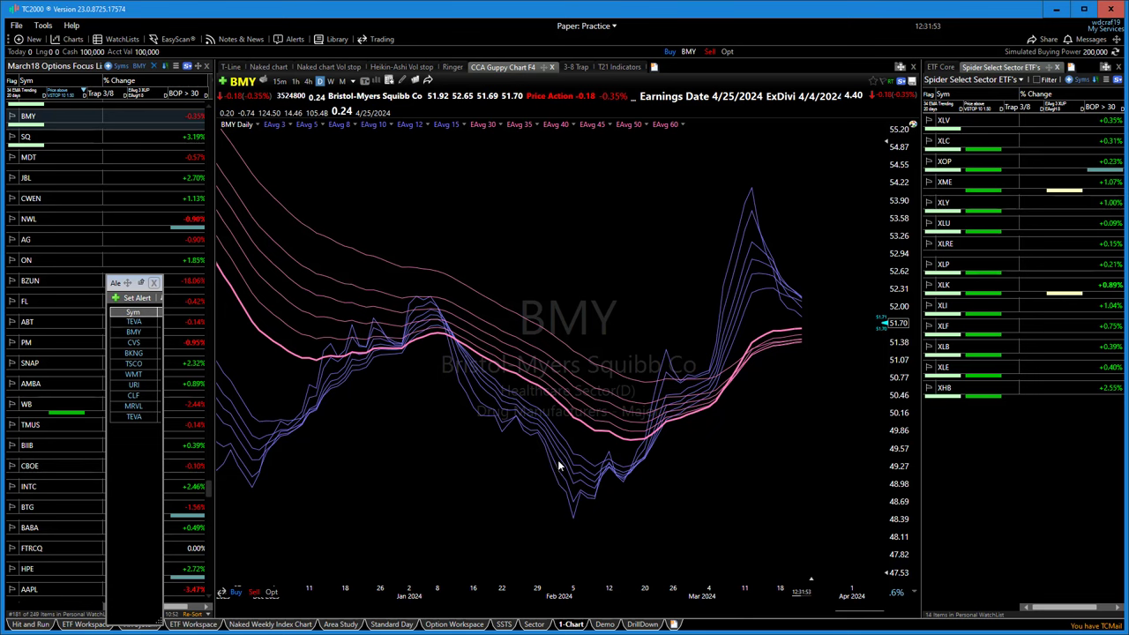
scroll(566, 454, "up", 1)
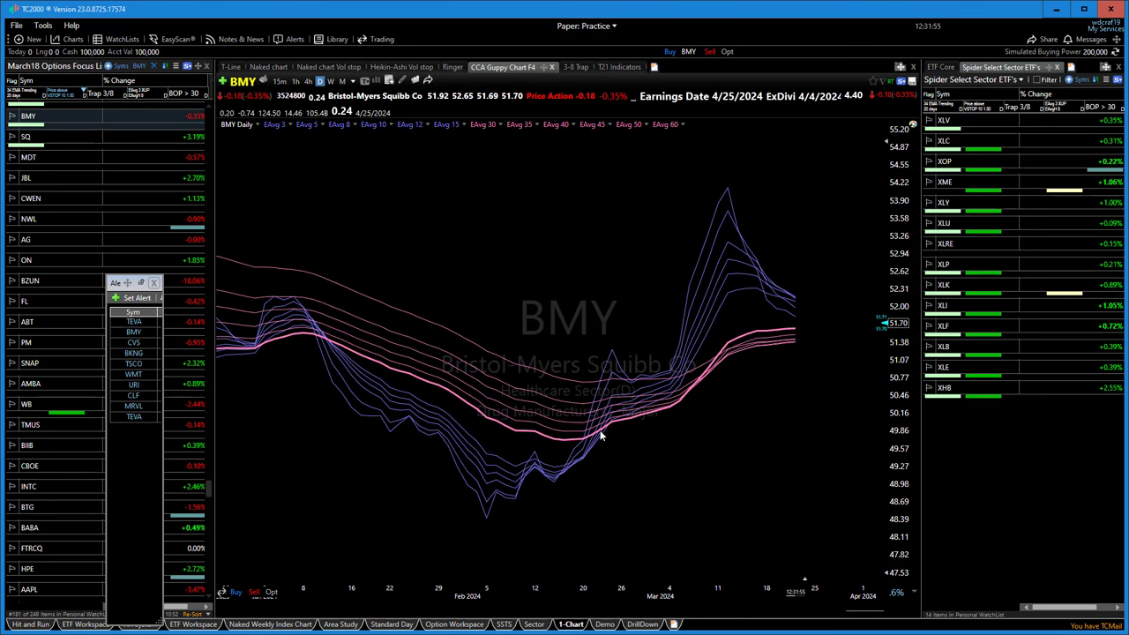
scroll(591, 448, "down", 2)
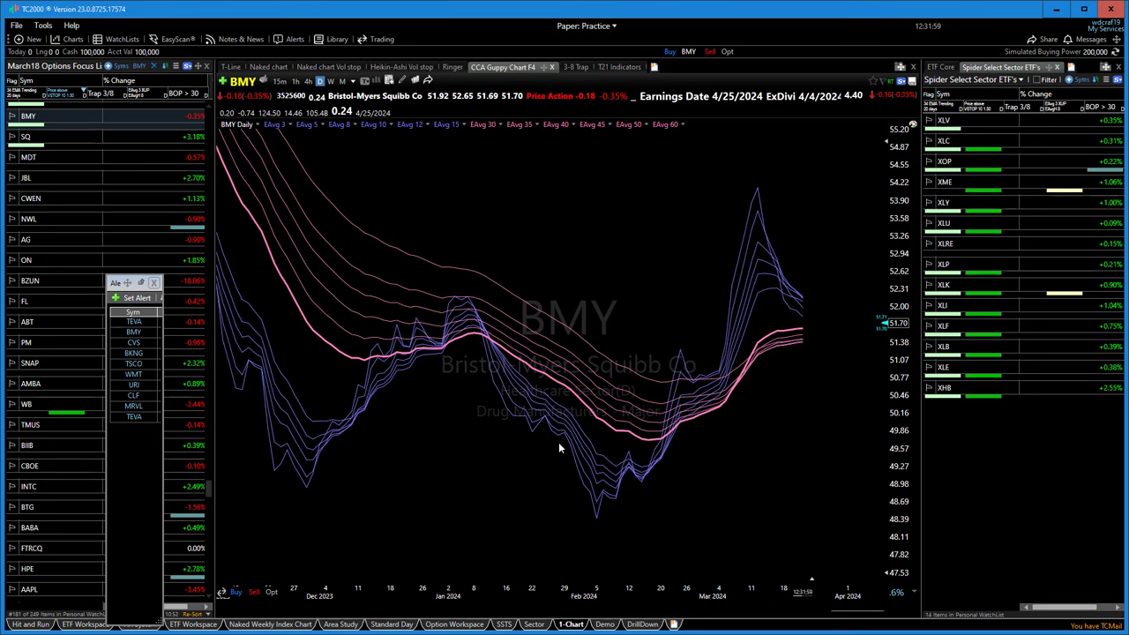
scroll(556, 456, "up", 1)
scroll(707, 444, "up", 2)
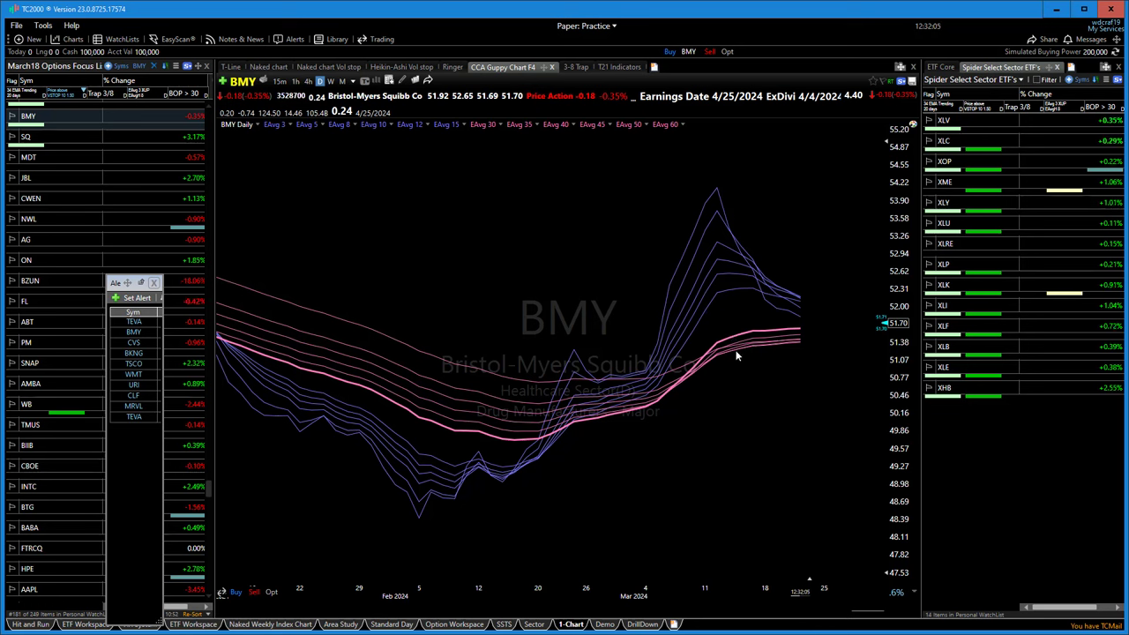
scroll(752, 339, "down", 2)
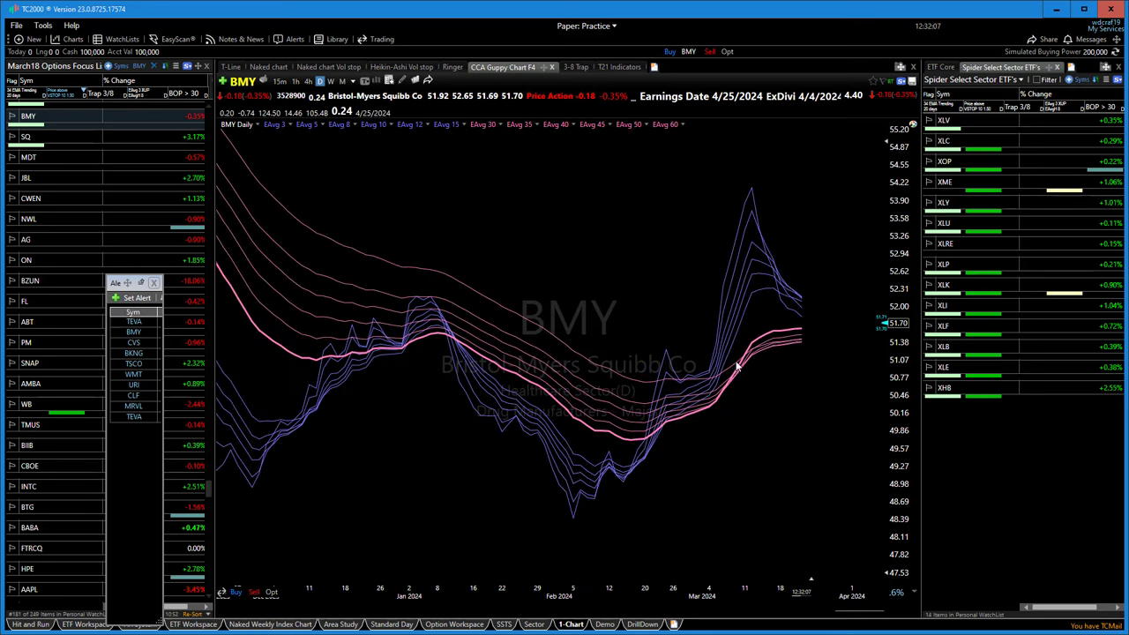
left_click(653, 332)
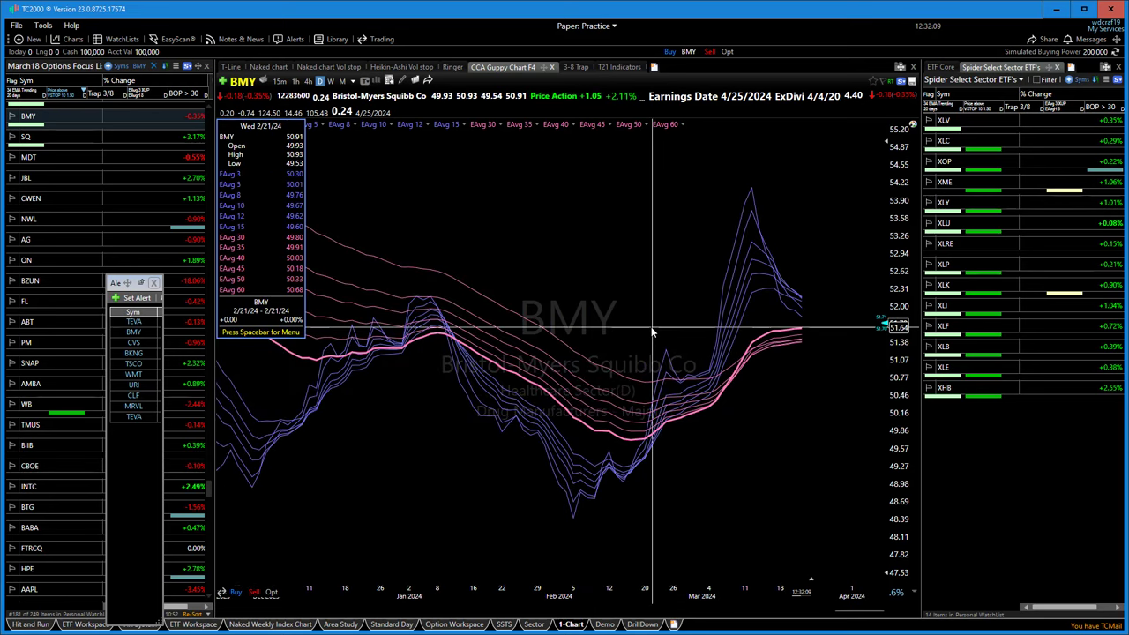
left_click(653, 331)
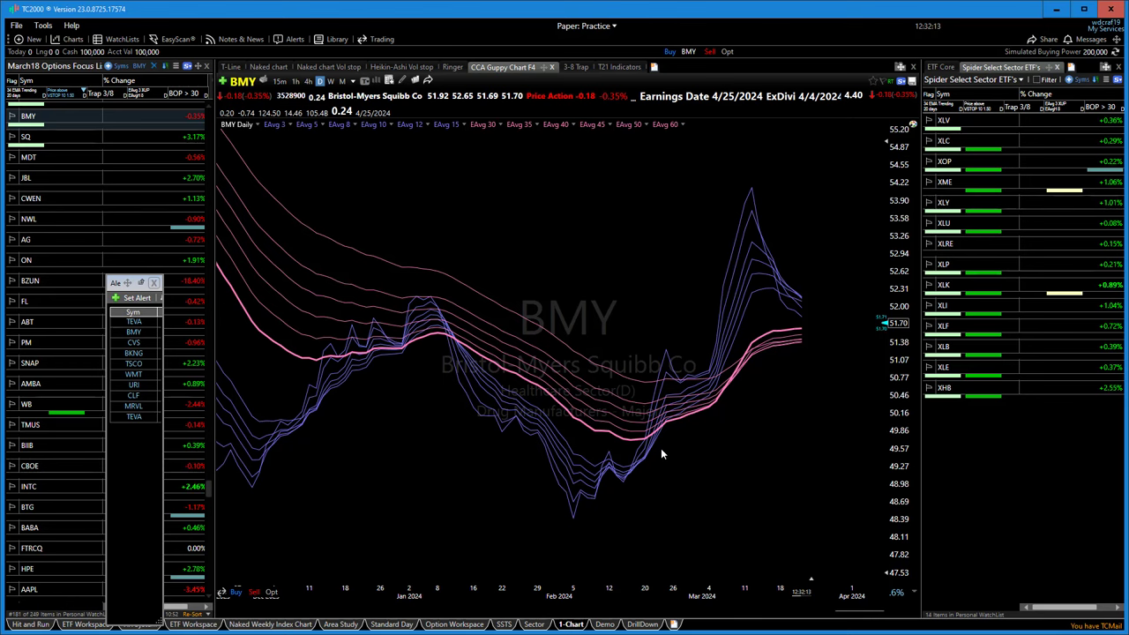
Examine BMY's Guppy average crossovers over several years of history, reaching back to 2019
scroll(625, 391, "down", 6)
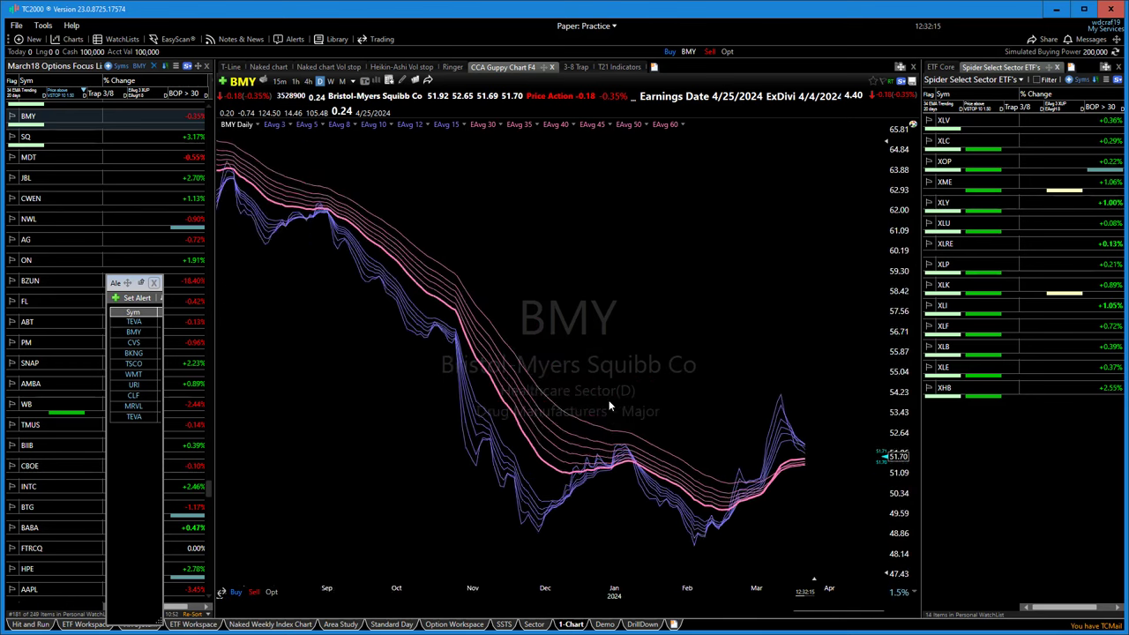
scroll(432, 381, "down", 3)
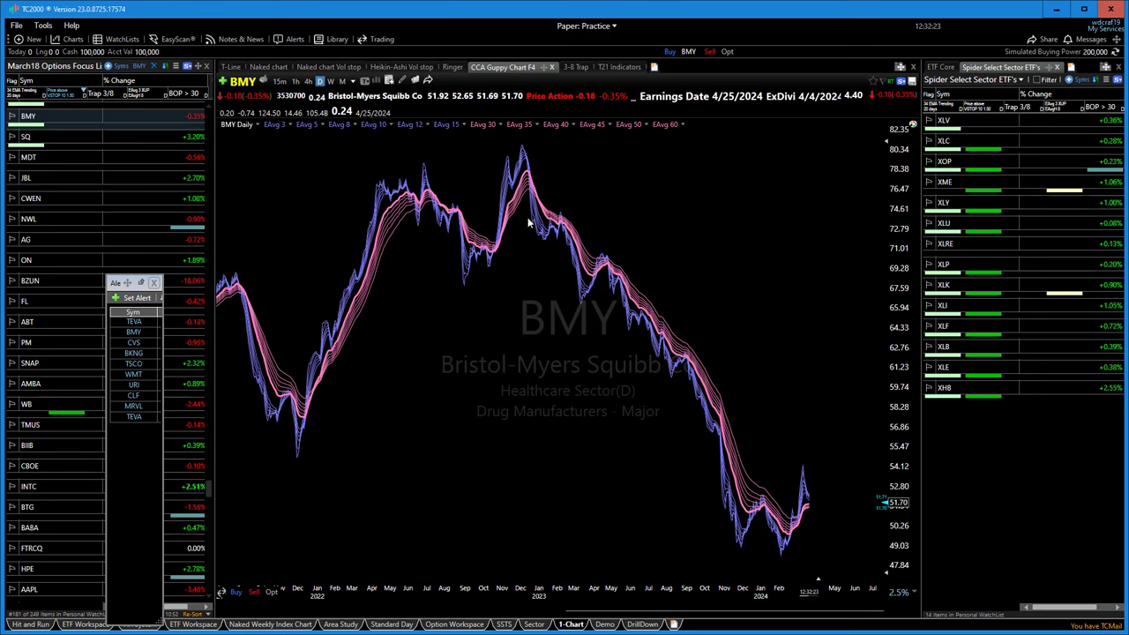
scroll(530, 185, "up", 3)
scroll(433, 450, "down", 4)
scroll(436, 446, "down", 2)
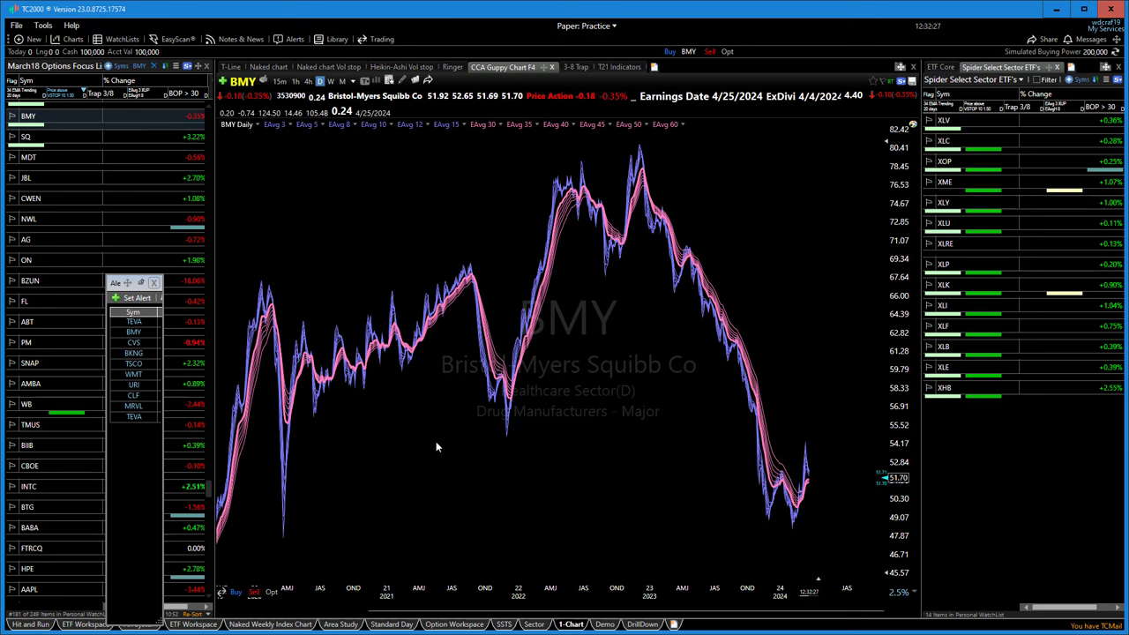
scroll(433, 446, "up", 1)
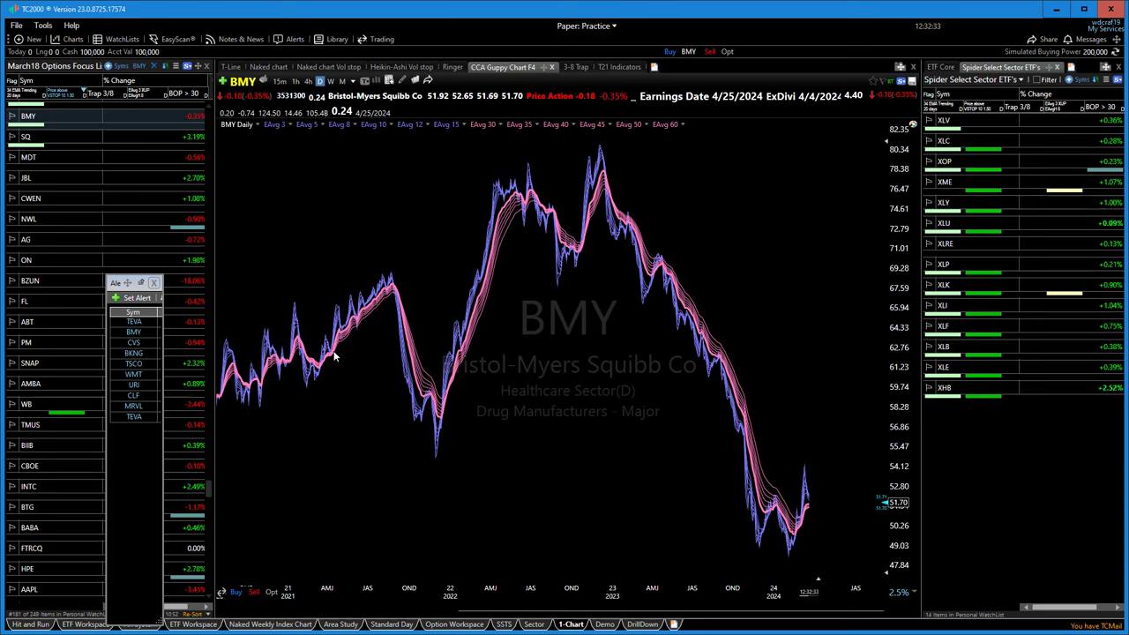
scroll(367, 417, "down", 3)
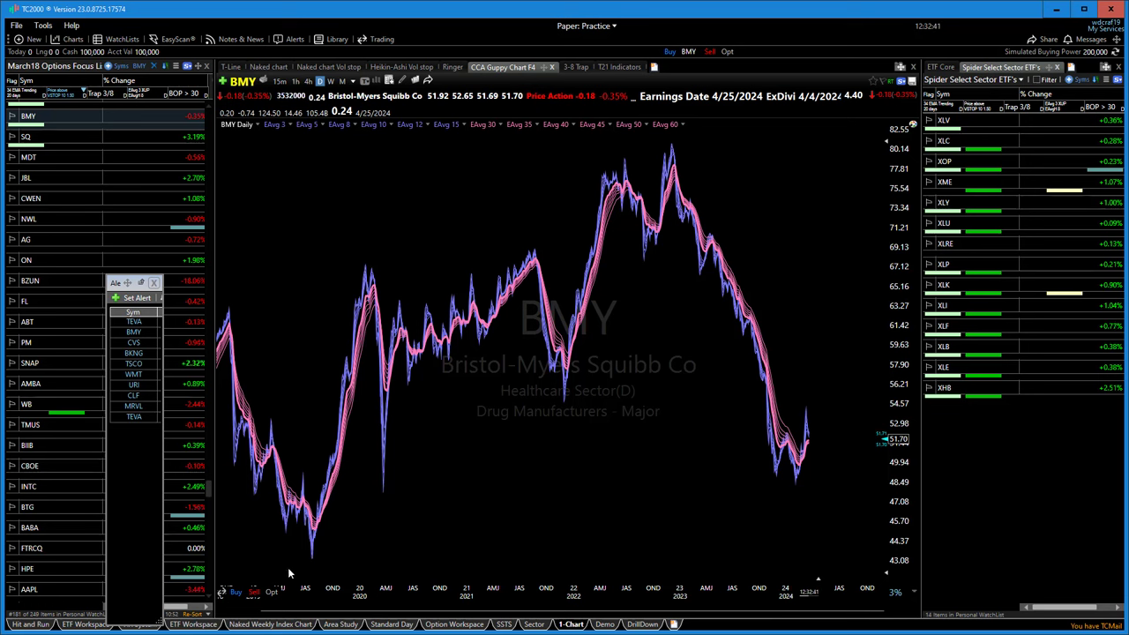
scroll(497, 503, "up", 5)
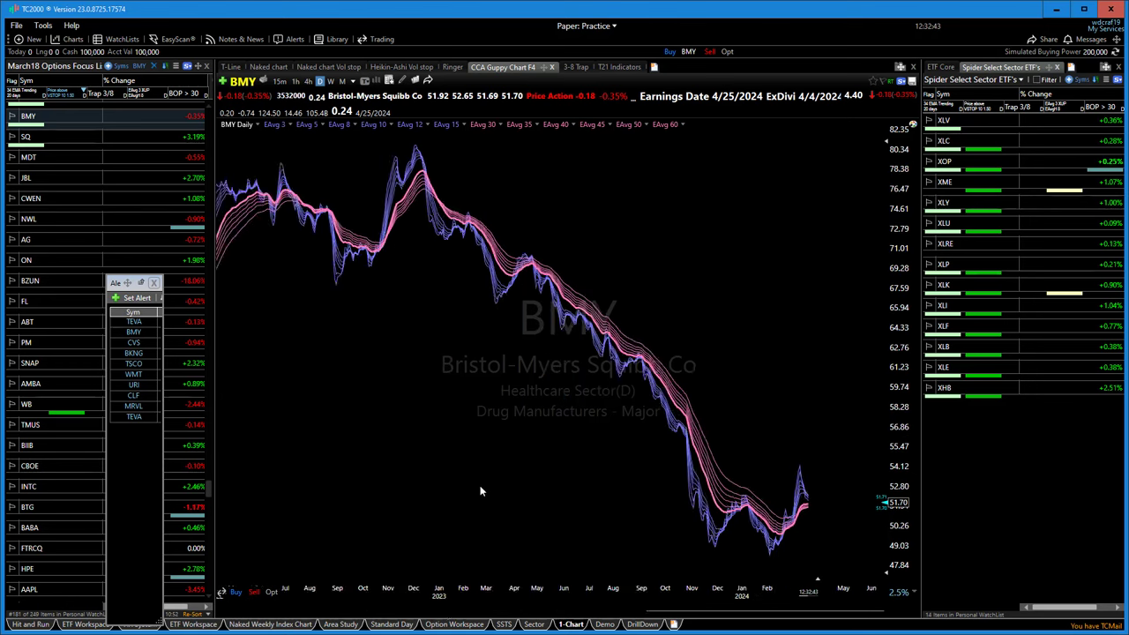
scroll(404, 471, "up", 8)
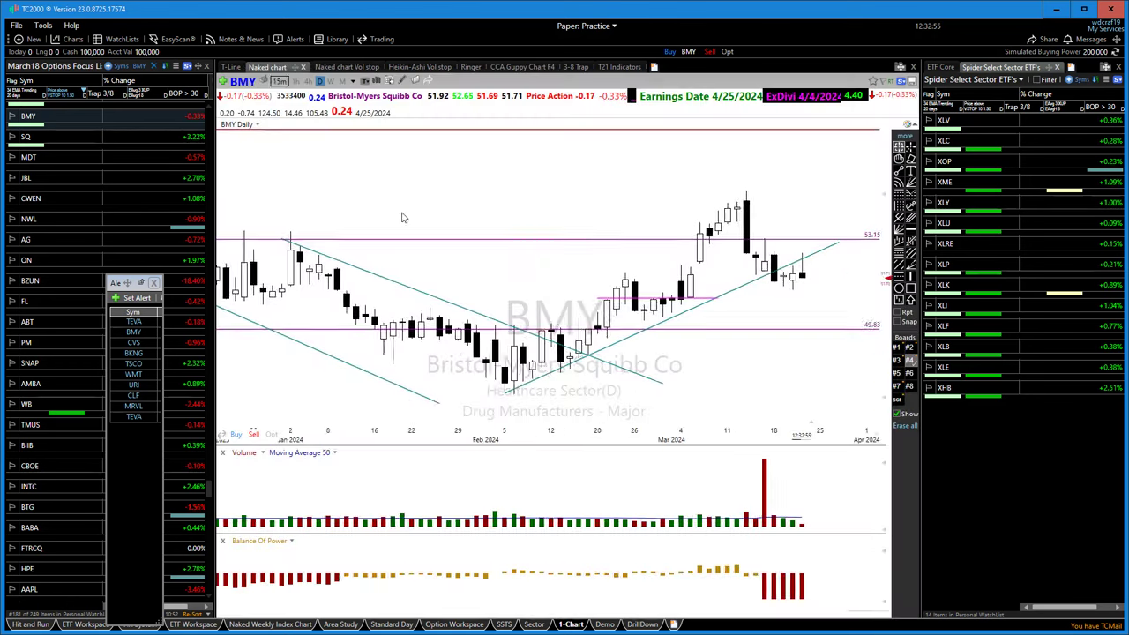
Load GE on the Naked chart and show its daily price history back to 2019
left_click(268, 67)
type("GE")
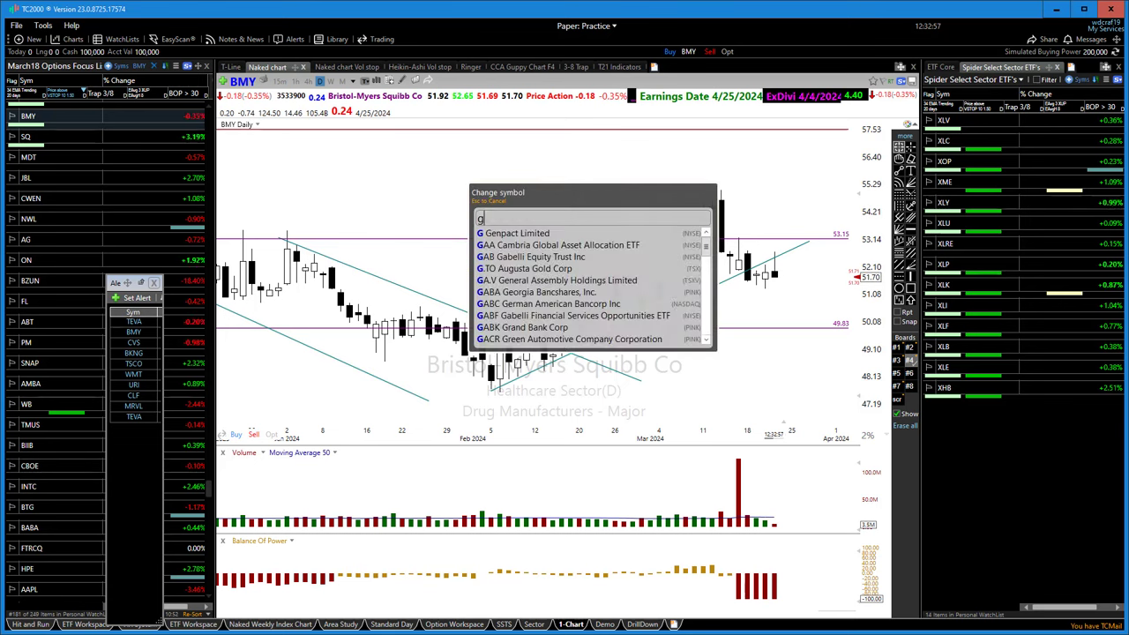
key("Return")
scroll(745, 264, "down", 10)
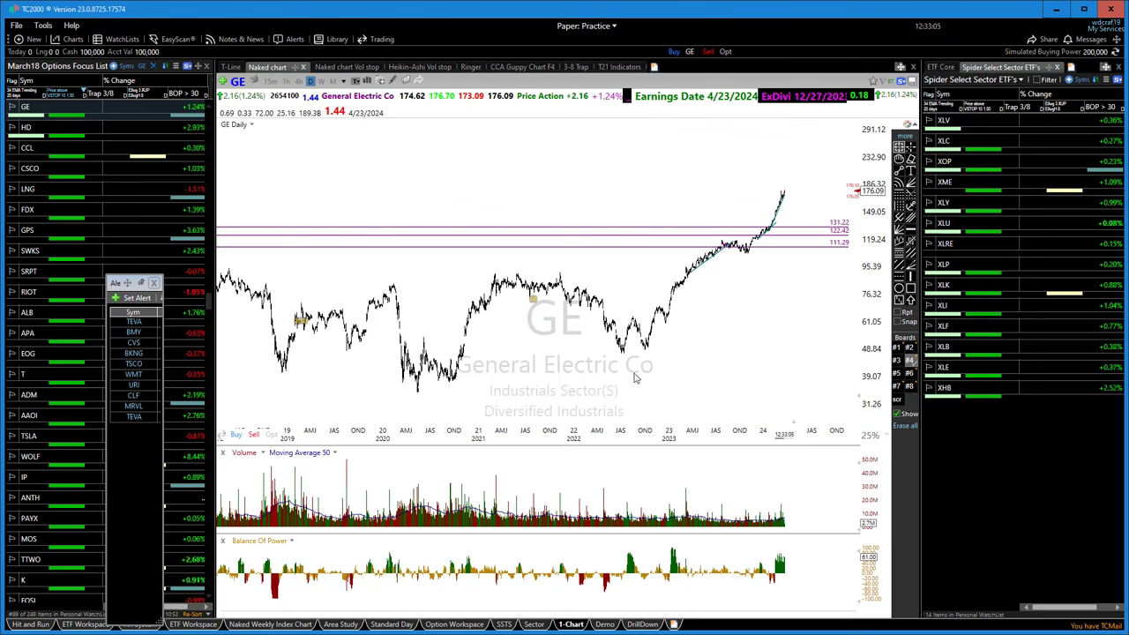
Change the GE chart to weekly bars and draw a horizontal line at 188.24 near the 2016 highs
key("w")
scroll(569, 409, "up", 2)
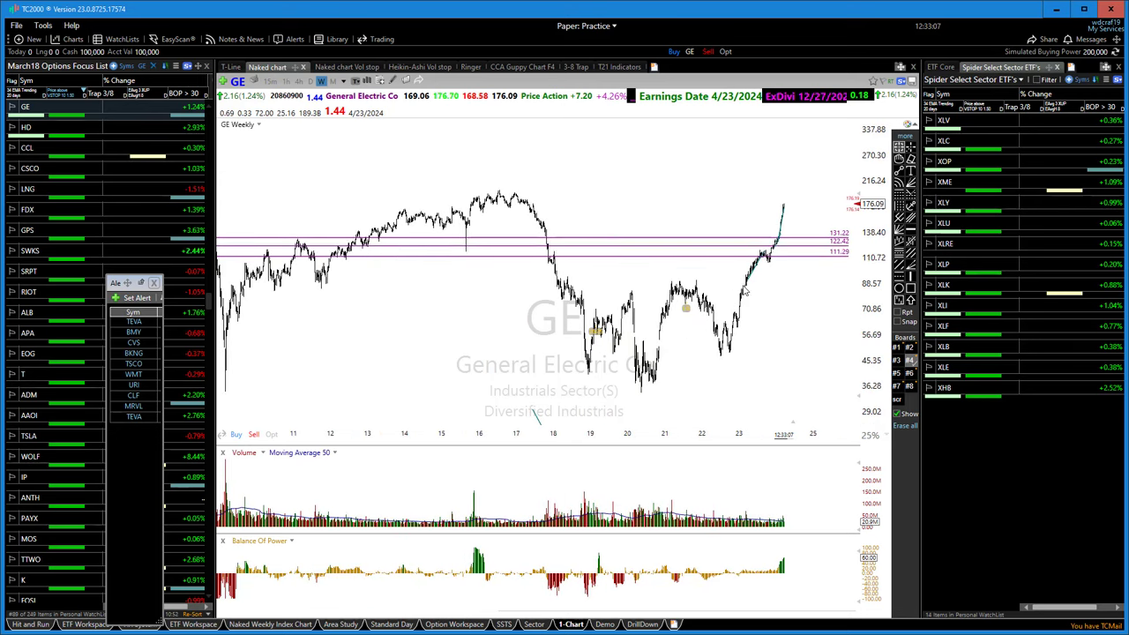
left_click(905, 231)
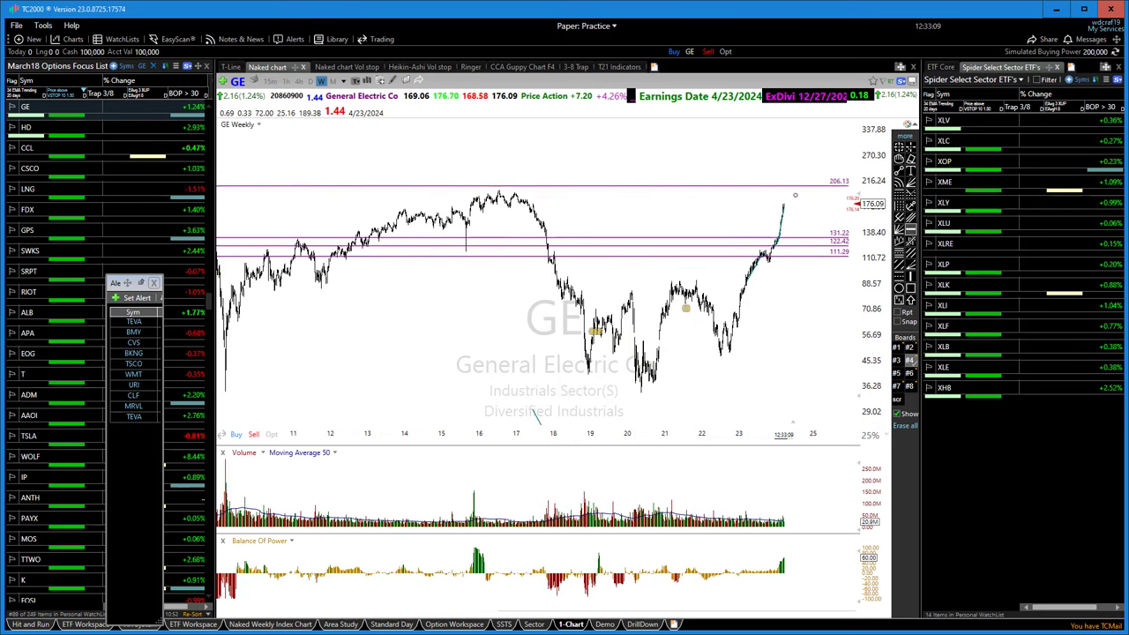
left_click(414, 193)
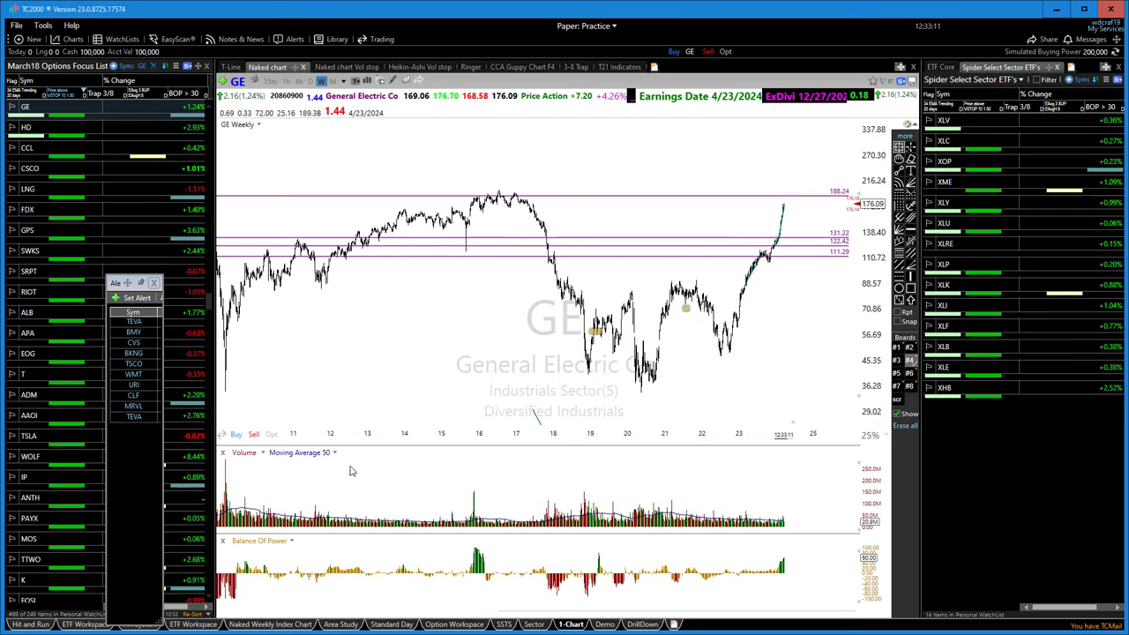
Move the horizontal line near GE's 2016 highs to 177.62 and the 131.22 line to 147.06 on the weekly chart
left_click_drag(640, 205, 645, 211)
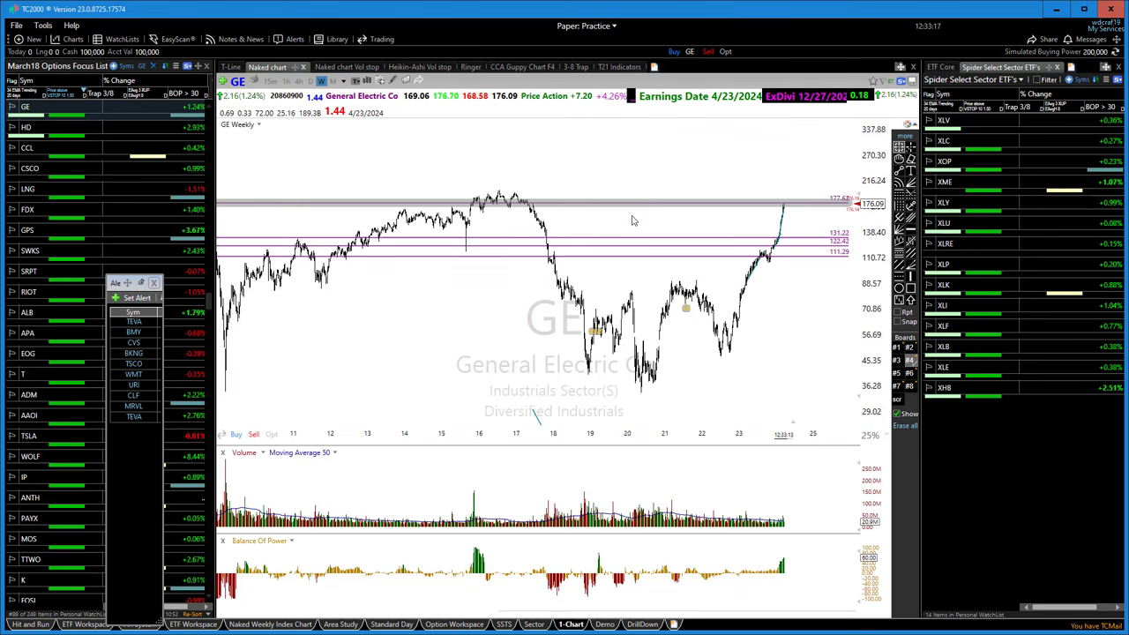
left_click(283, 482)
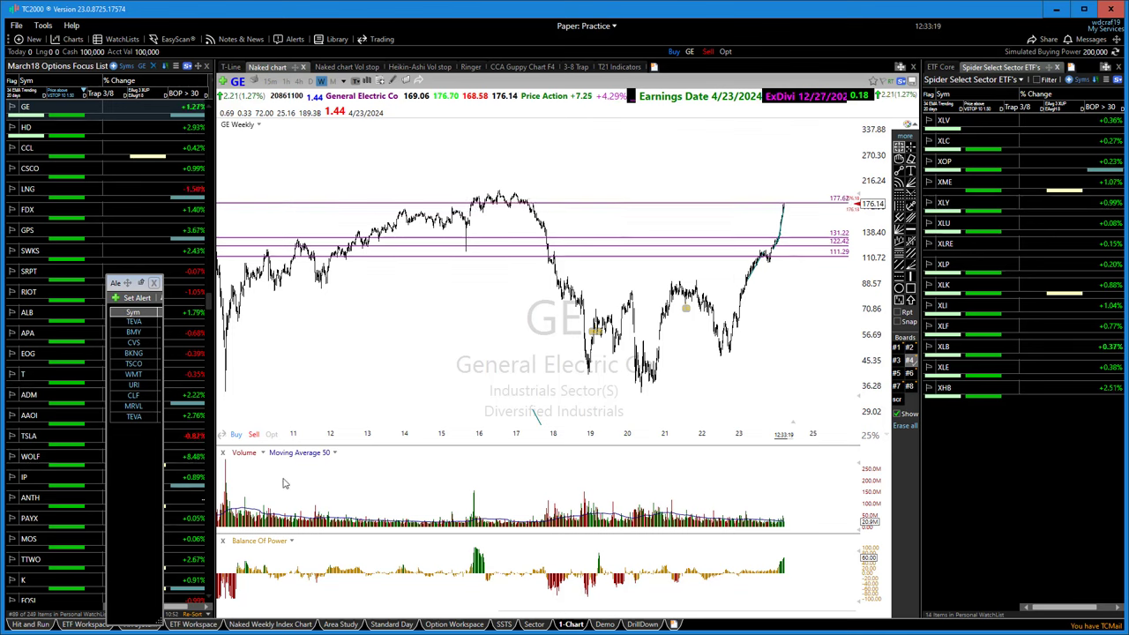
scroll(280, 482, "up", 2)
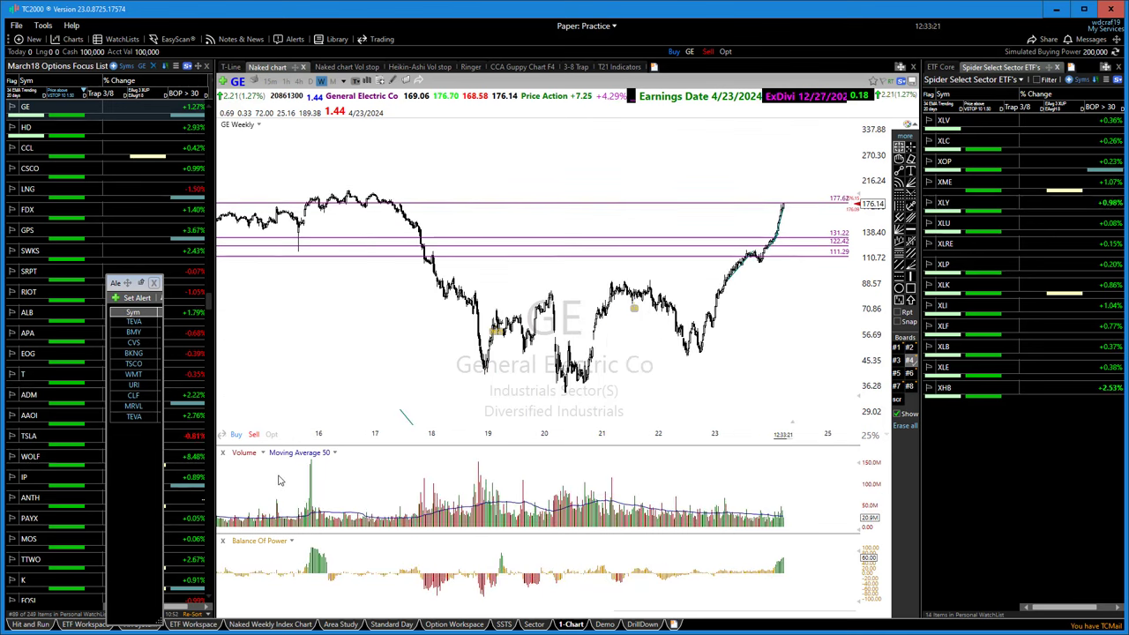
scroll(284, 474, "down", 1)
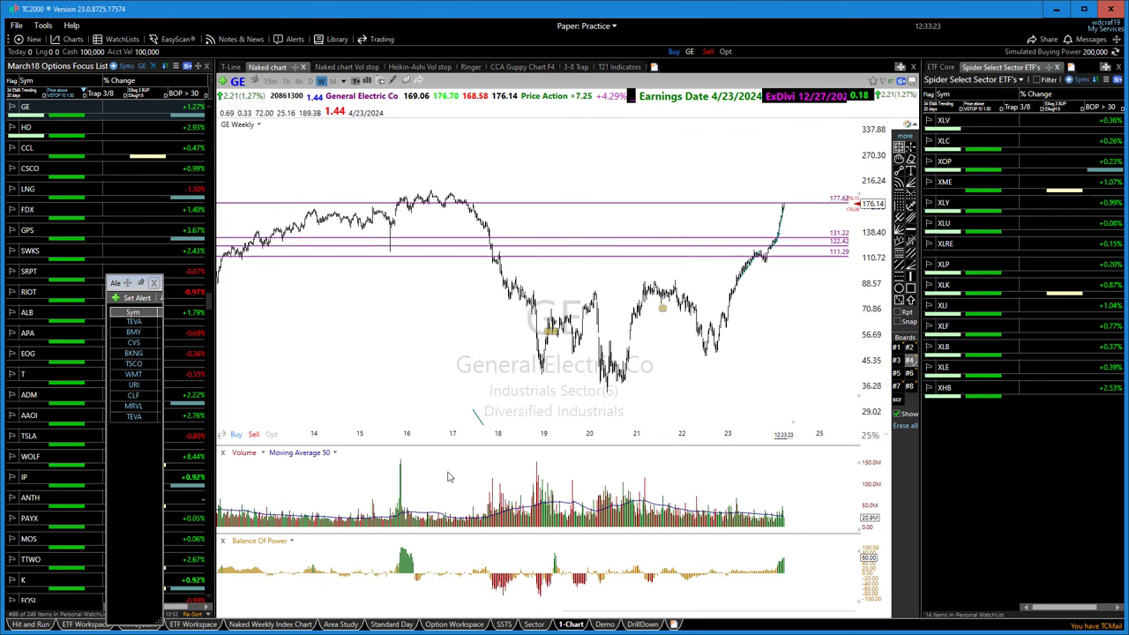
left_click_drag(732, 239, 785, 224)
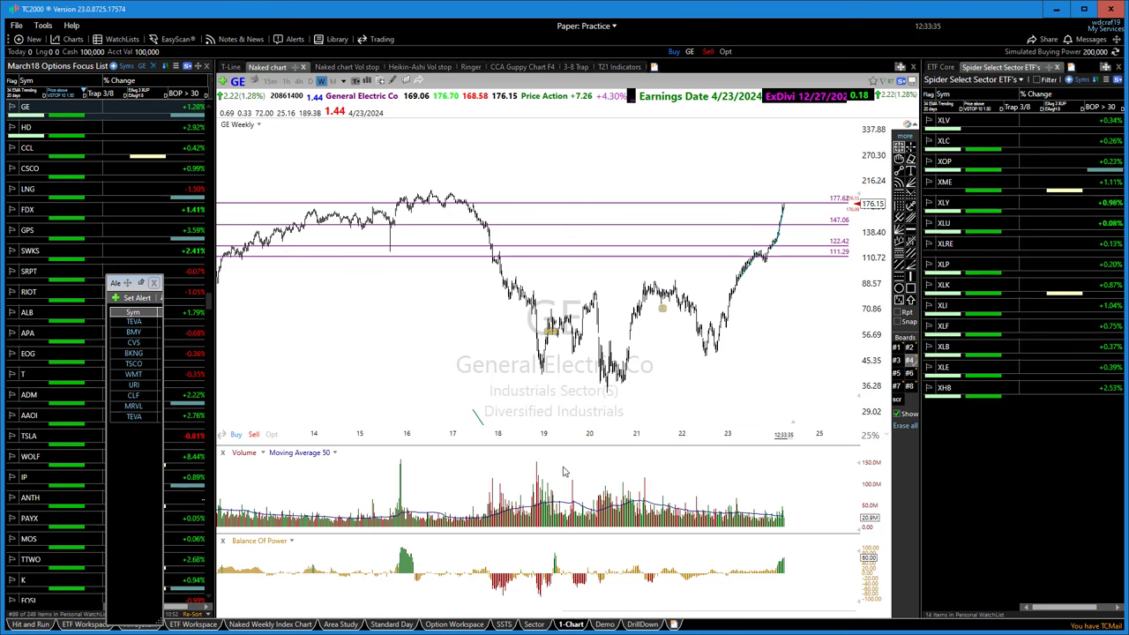
Change the GE chart to daily bars and mark the March 2024 price range with two roughly horizontal strokes
scroll(373, 374, "up", 2)
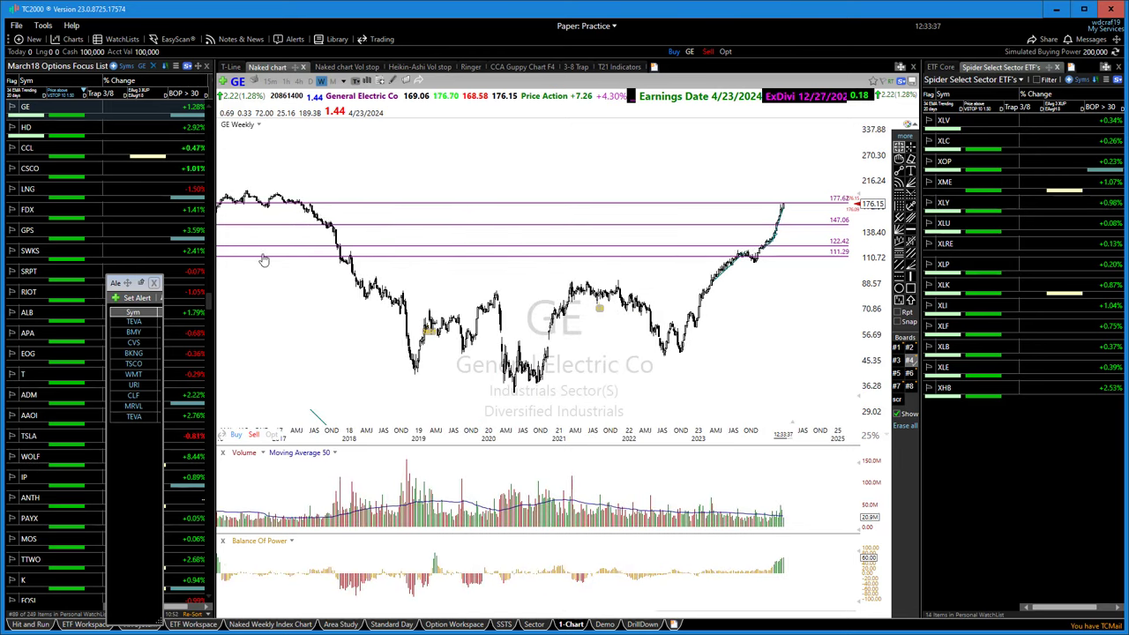
left_click(311, 81)
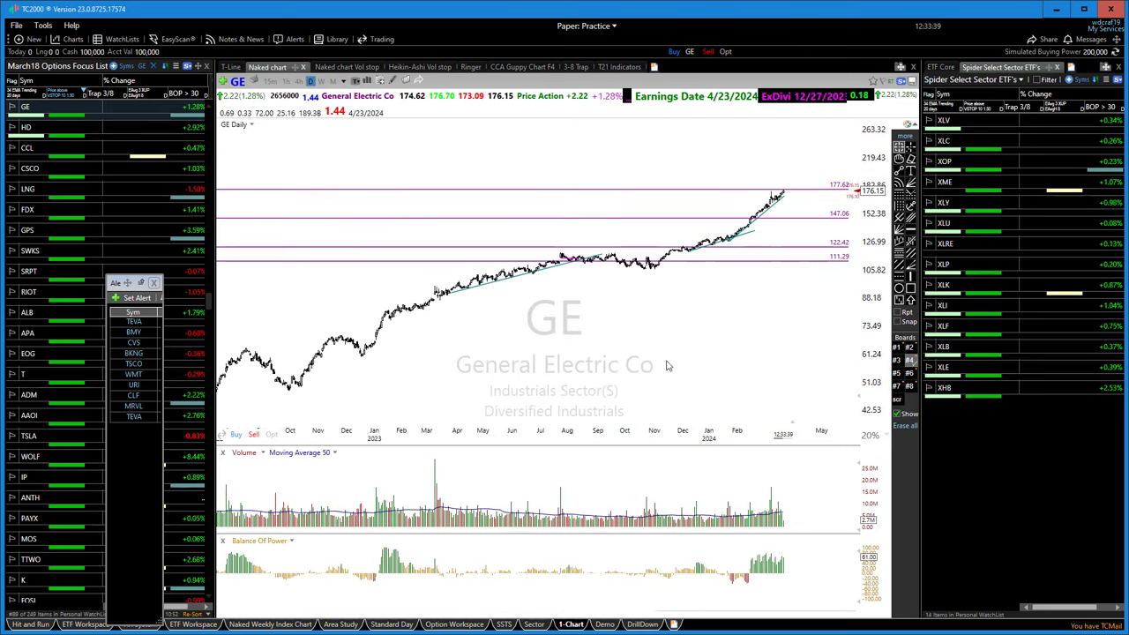
scroll(668, 361, "up", 5)
scroll(451, 245, "up", 2)
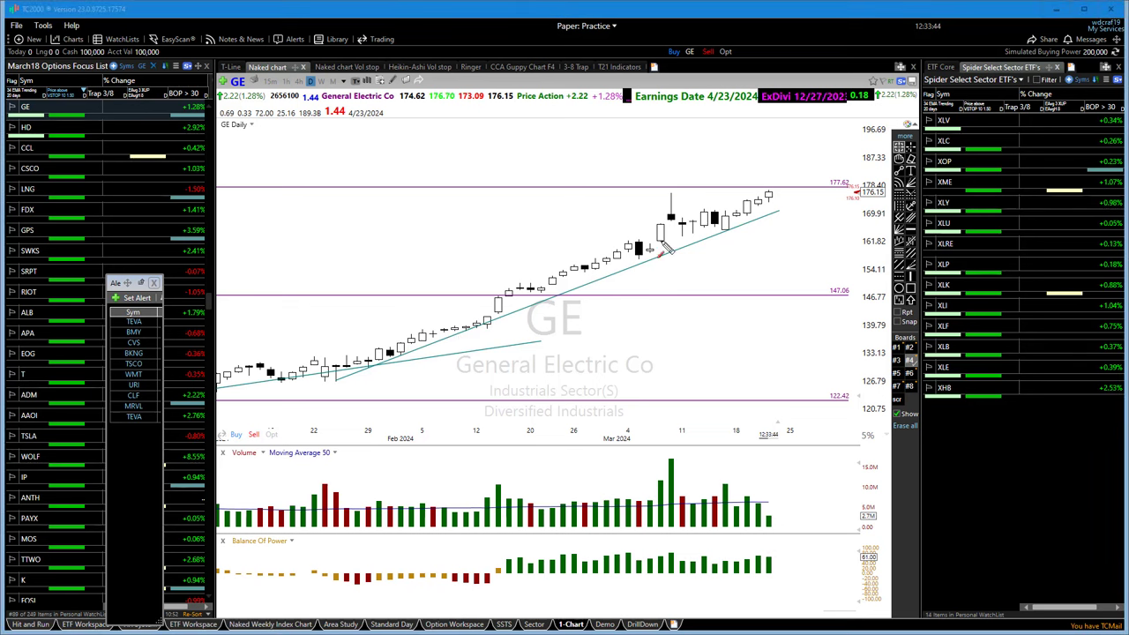
left_click_drag(670, 215, 768, 217)
left_click_drag(657, 230, 756, 233)
Display GE on the 3-8 Trap chart and examine how price follows the 3, 8 and 17 averages since autumn 2023
left_click(575, 67)
scroll(652, 332, "up", 5)
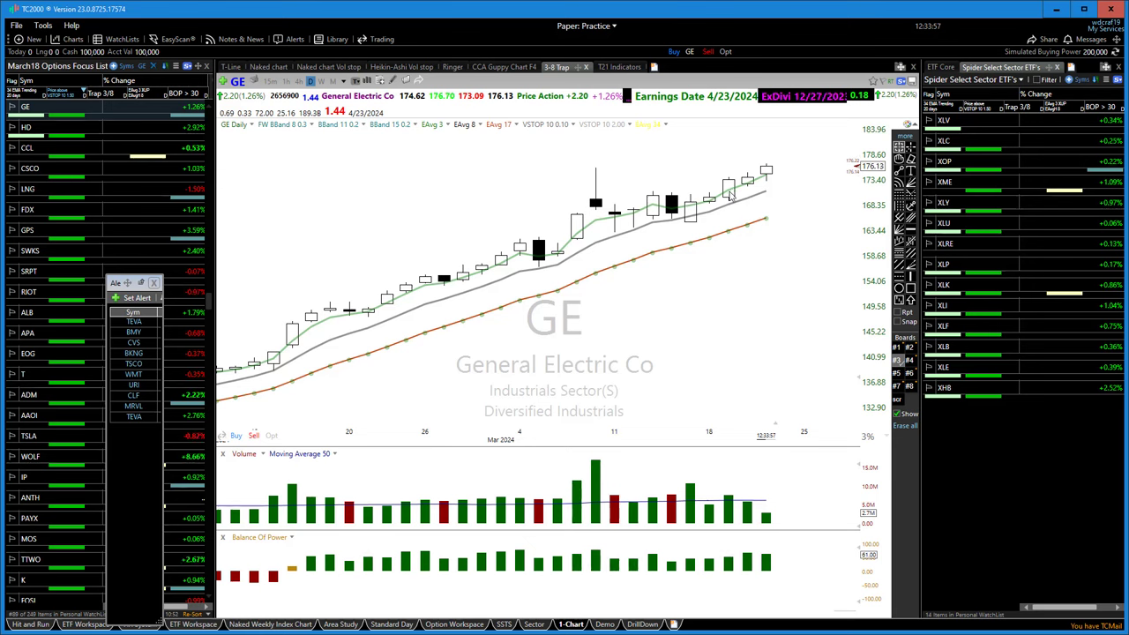
scroll(775, 180, "down", 2)
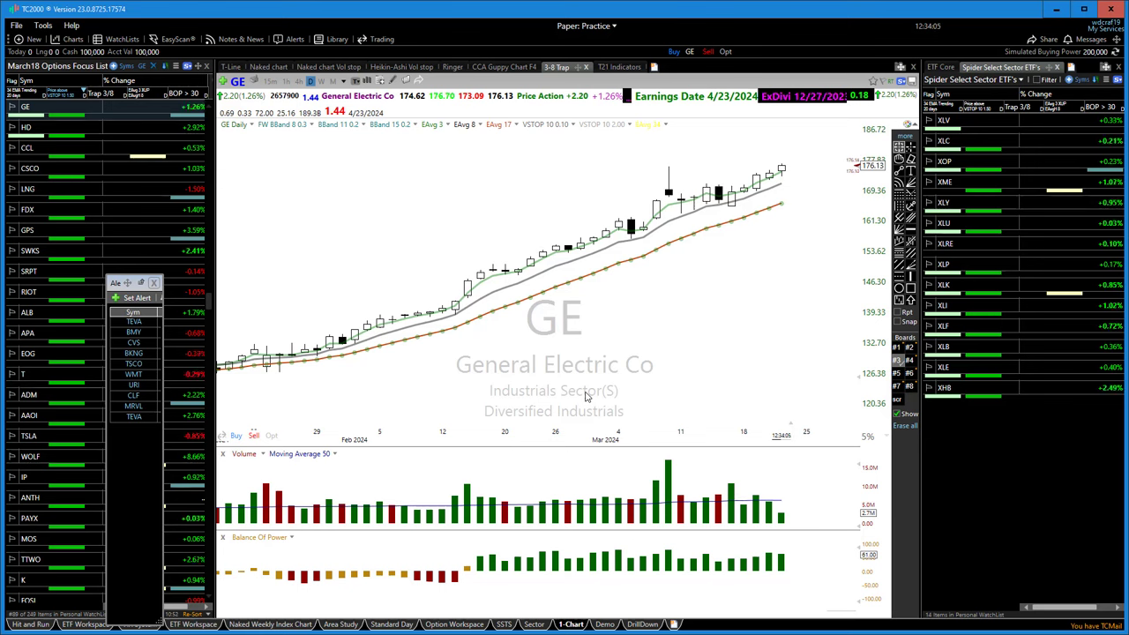
scroll(582, 385, "down", 2)
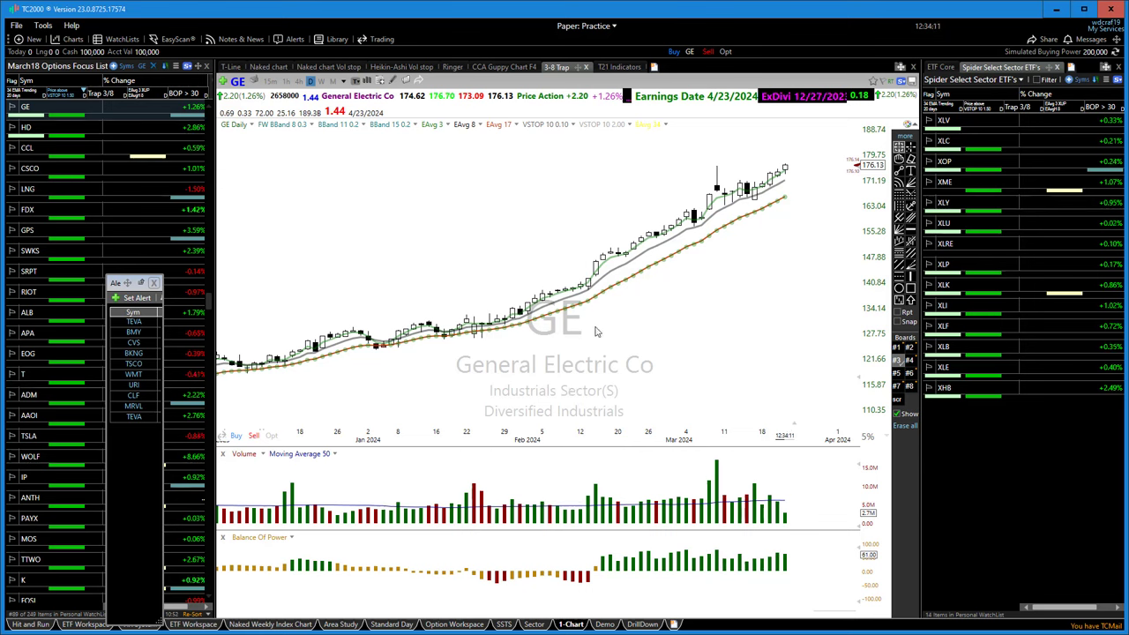
scroll(598, 336, "down", 2)
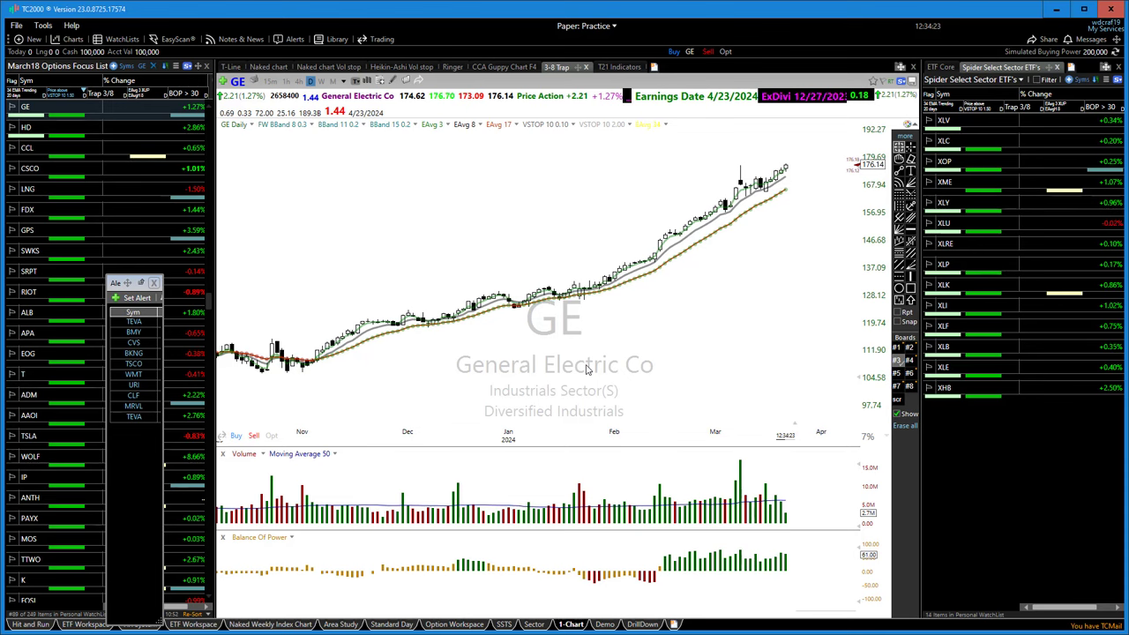
scroll(587, 371, "down", 2)
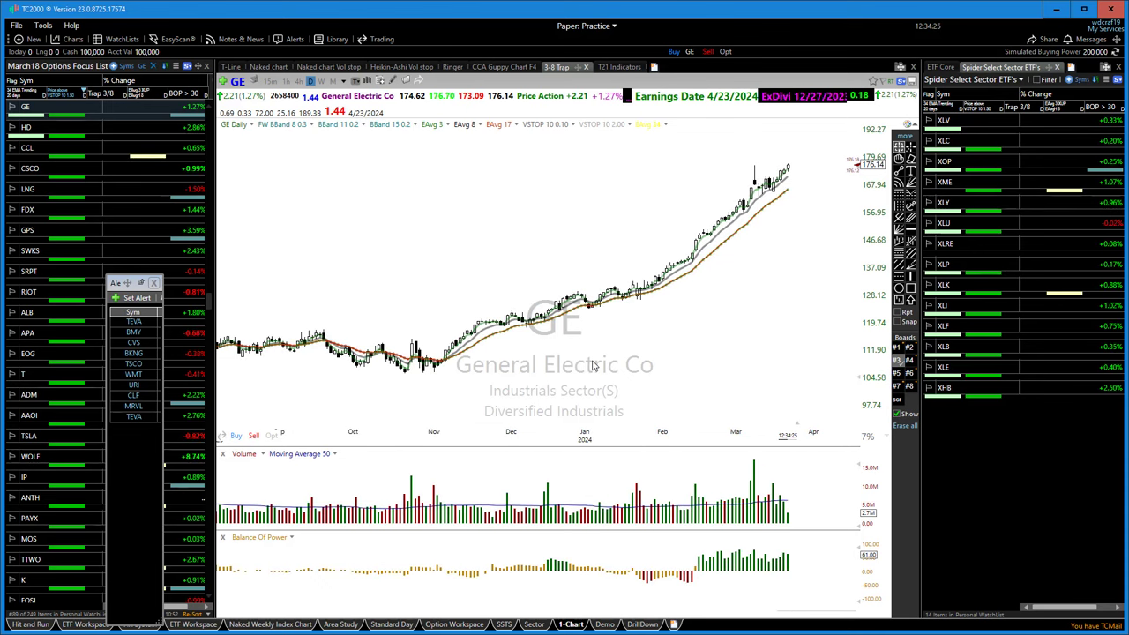
Examine GE's weekly history back to the late 1990s on the 3-8 Trap chart, comparing current price with the 2016 highs
scroll(587, 370, "down", 8)
scroll(648, 351, "down", 4)
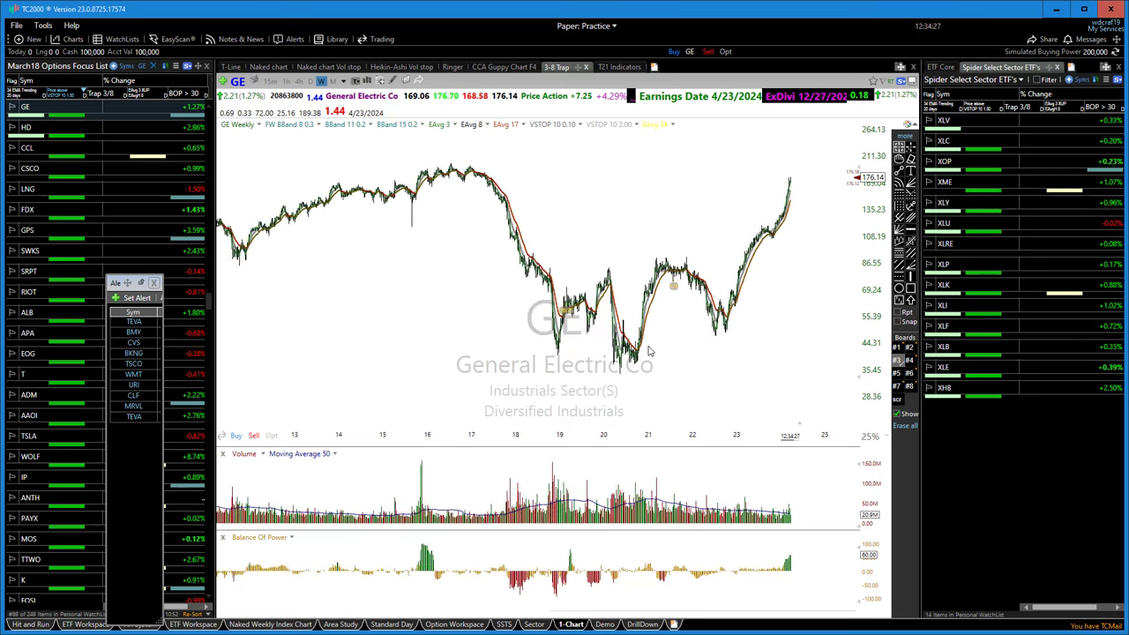
left_click(571, 203)
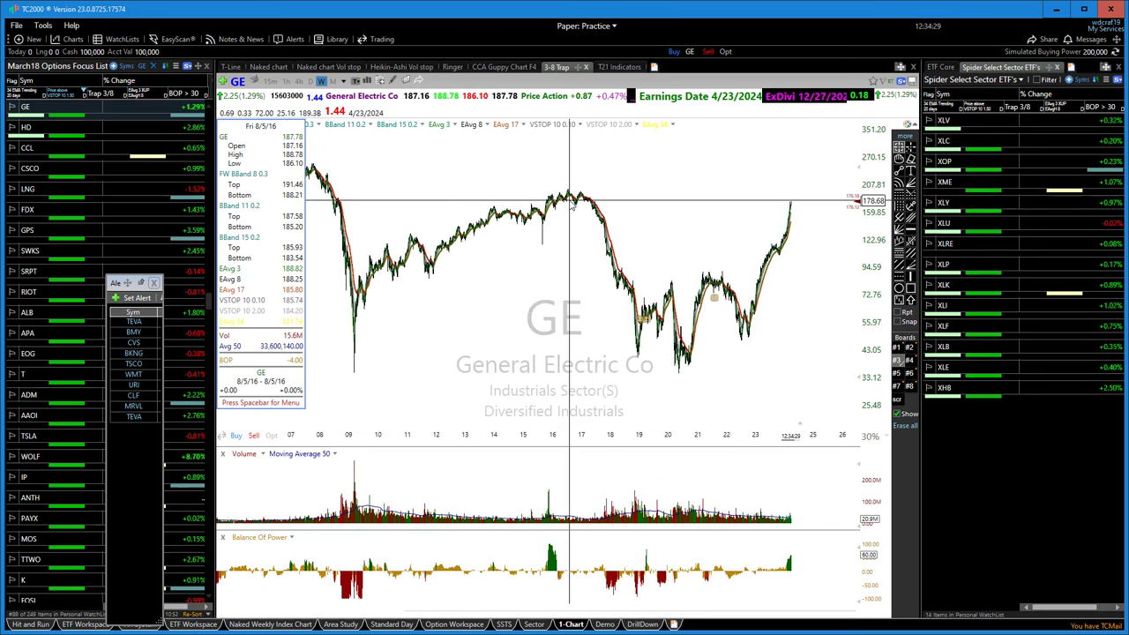
scroll(833, 251, "down", 2)
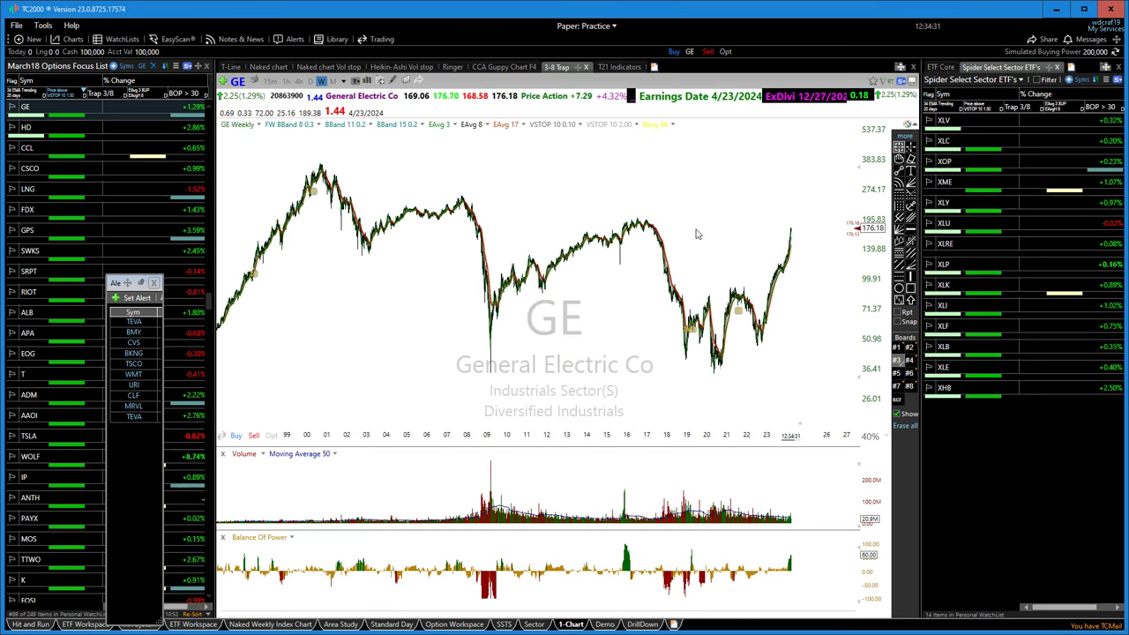
left_click(818, 224)
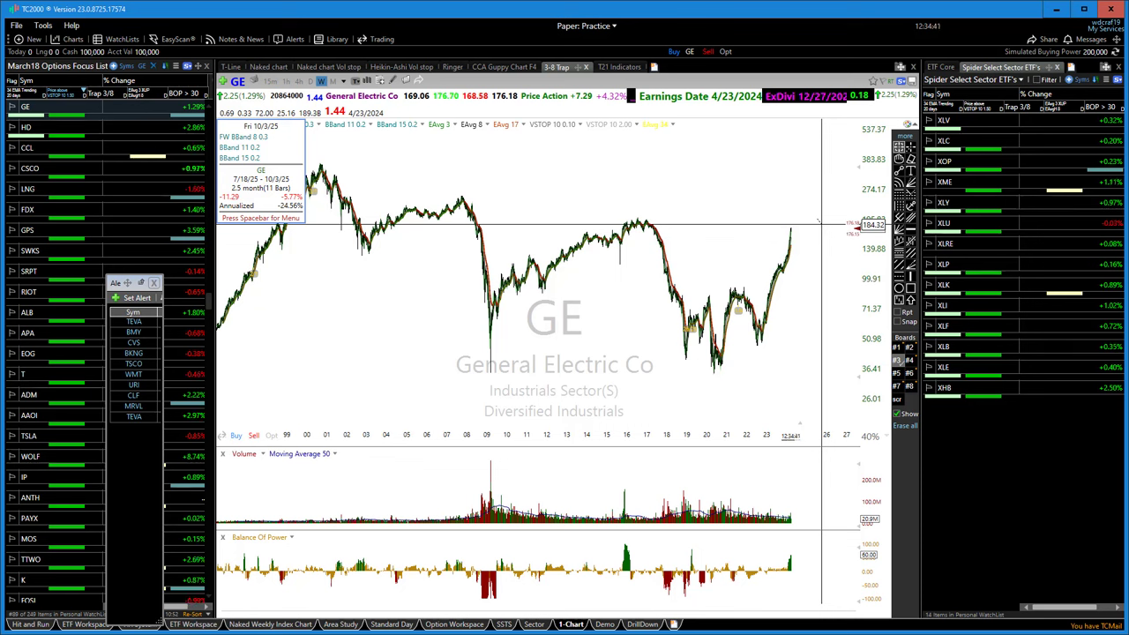
scroll(526, 386, "up", 10)
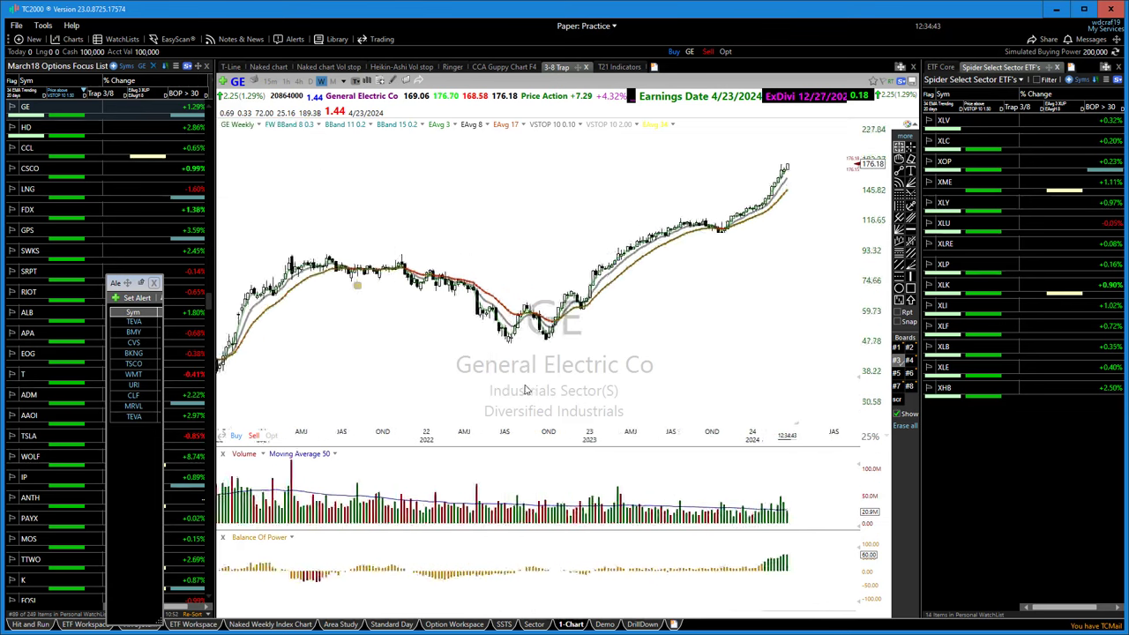
Display GE on the CCA Guppy Chart and examine the spacing of the short- and long-term averages through 2023 and early 2024
left_click(502, 67)
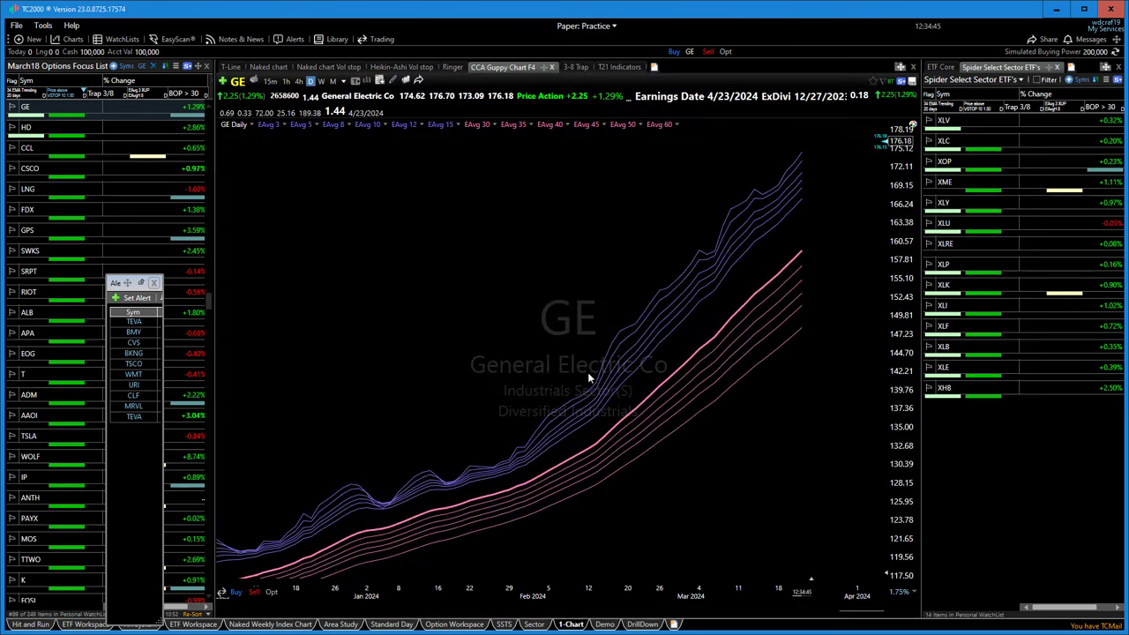
scroll(483, 373, "down", 5)
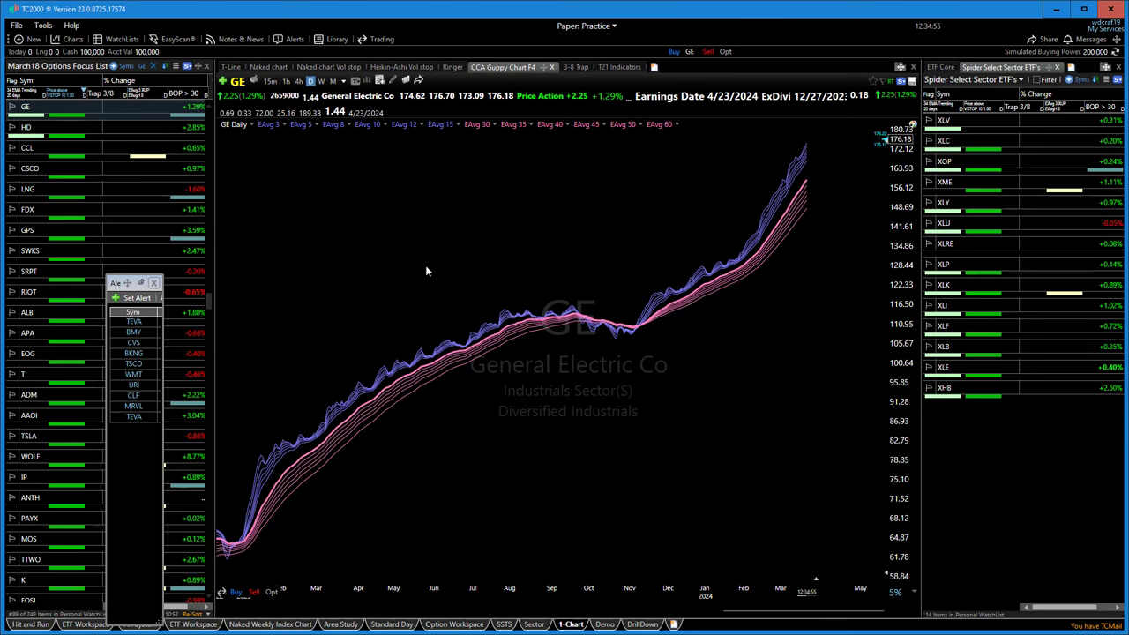
Display GE on the T-Line chart and examine how price and the 8, 20, 34, 50, 200 and 500 moving averages line up
left_click(231, 67)
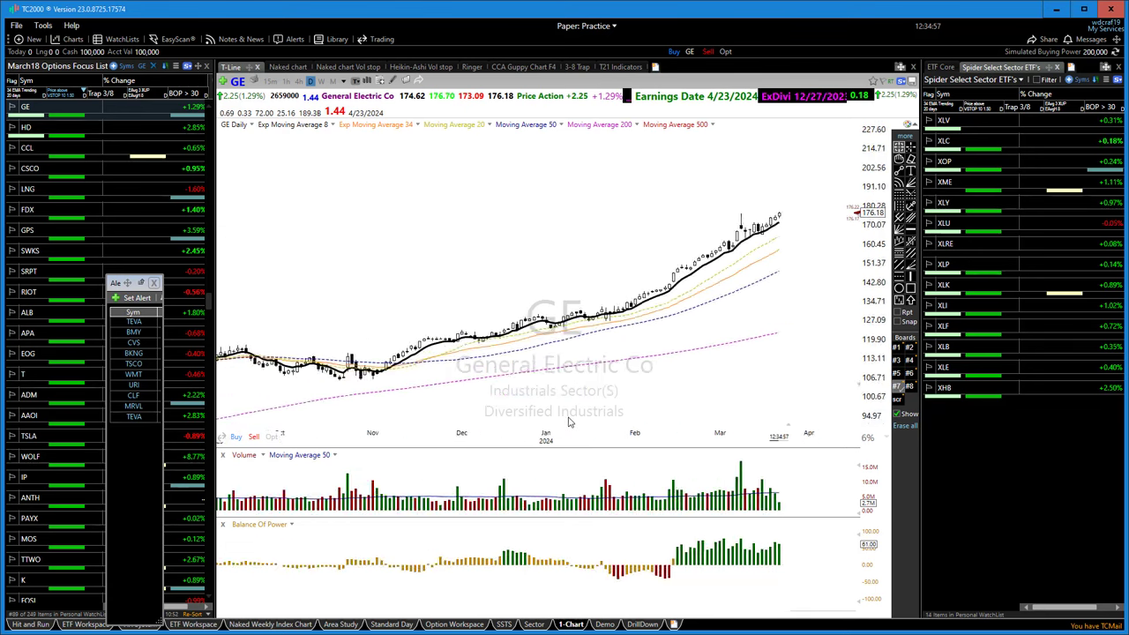
scroll(569, 422, "down", 3)
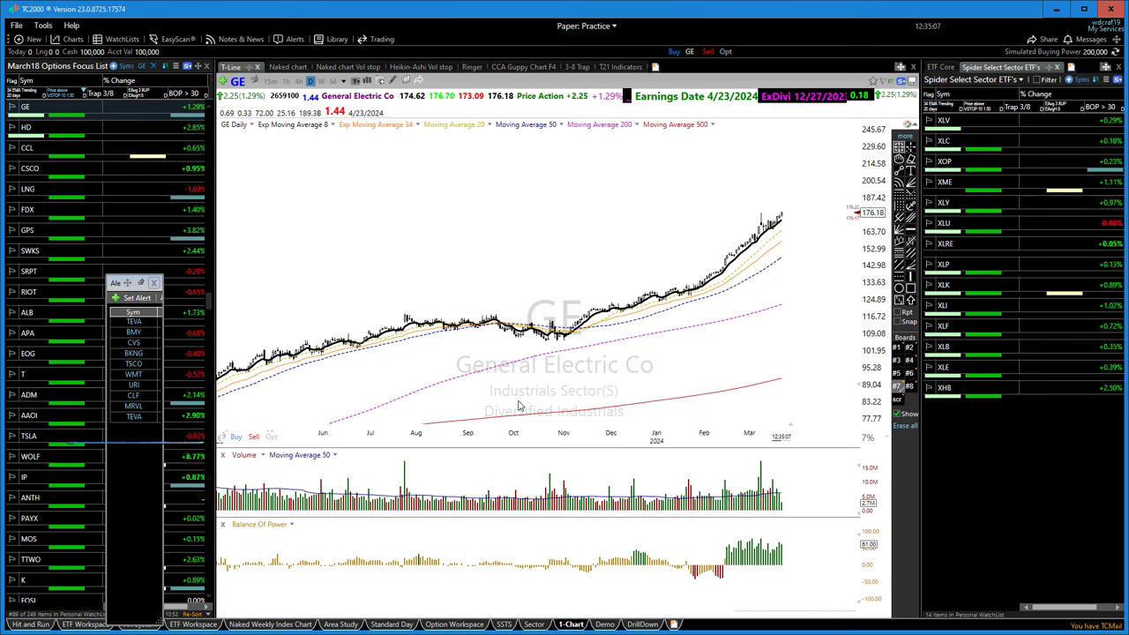
scroll(419, 376, "down", 3)
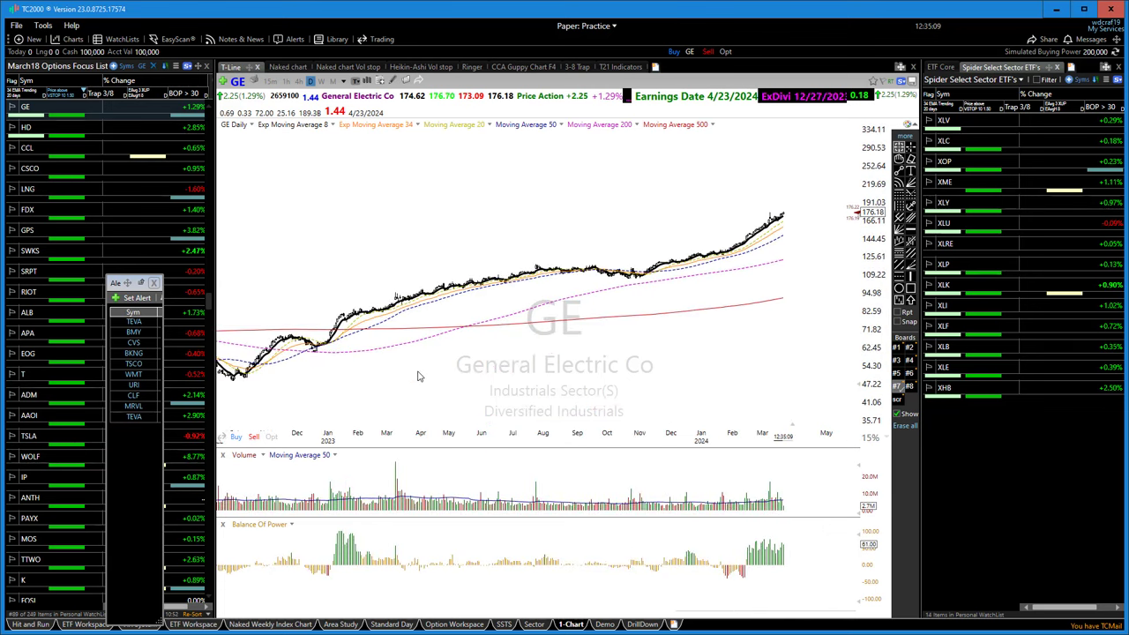
scroll(414, 380, "up", 3)
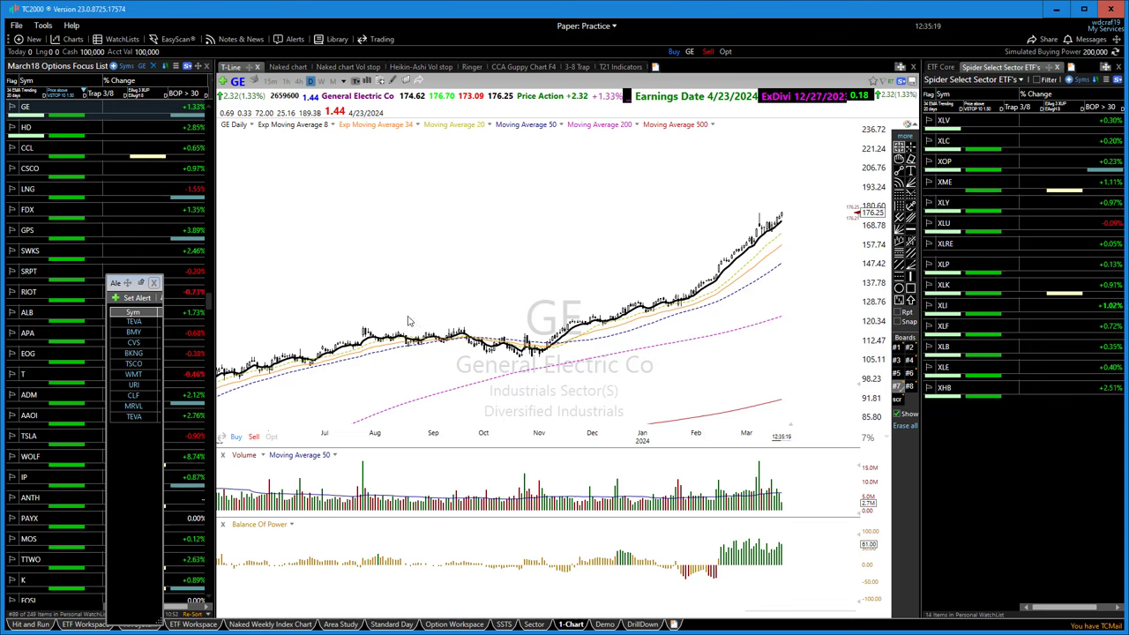
scroll(441, 255, "up", 2)
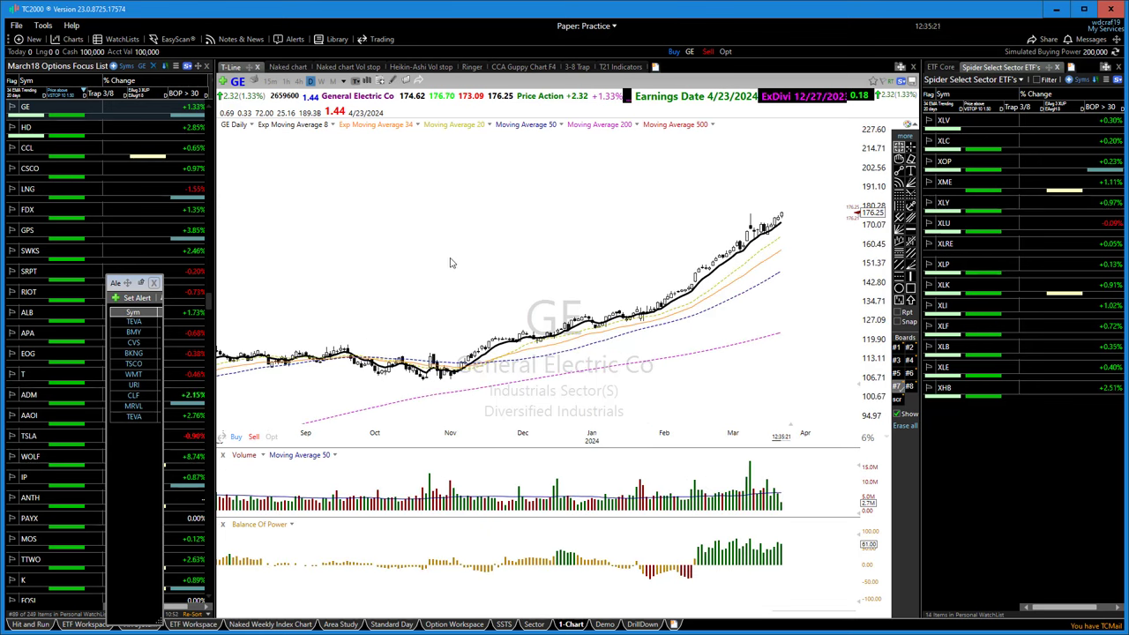
scroll(448, 259, "up", 2)
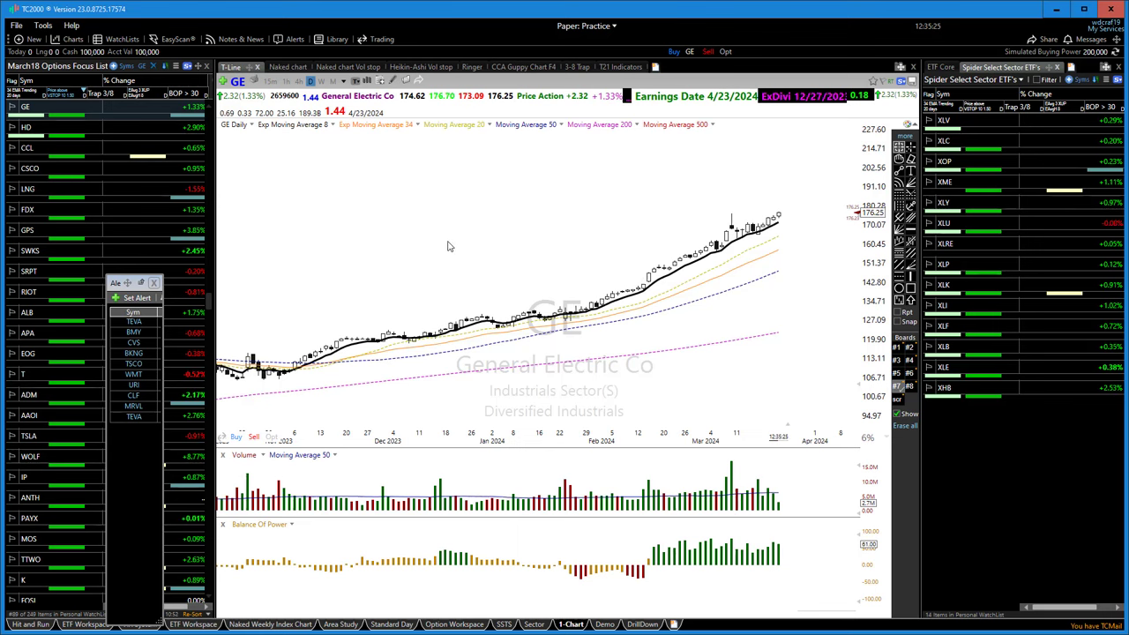
scroll(448, 247, "down", 2)
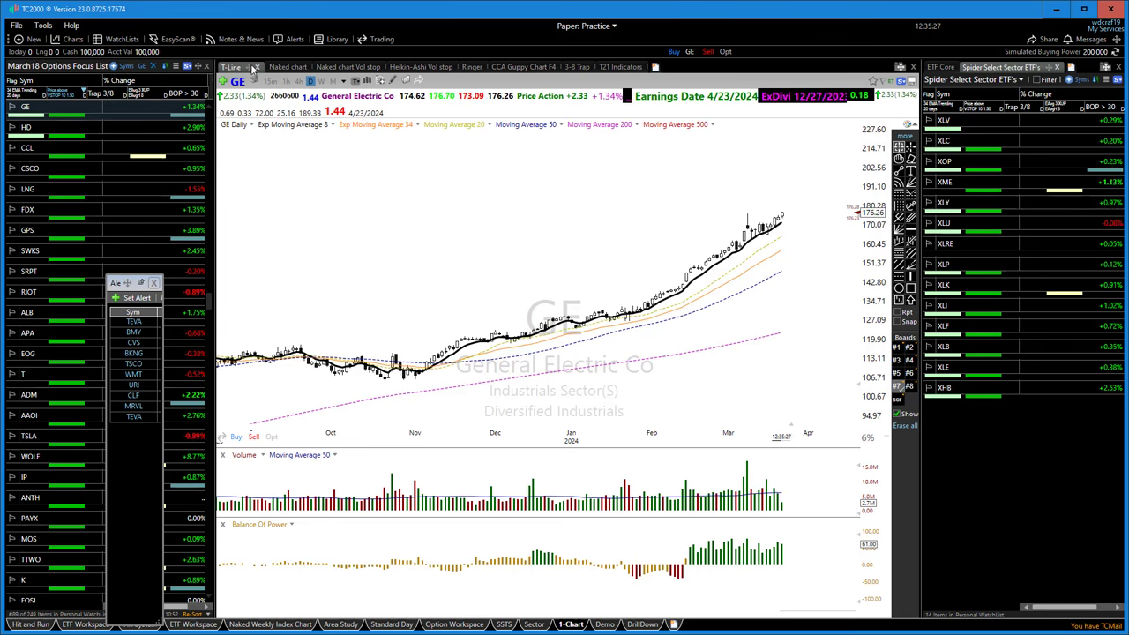
scroll(380, 260, "down", 2)
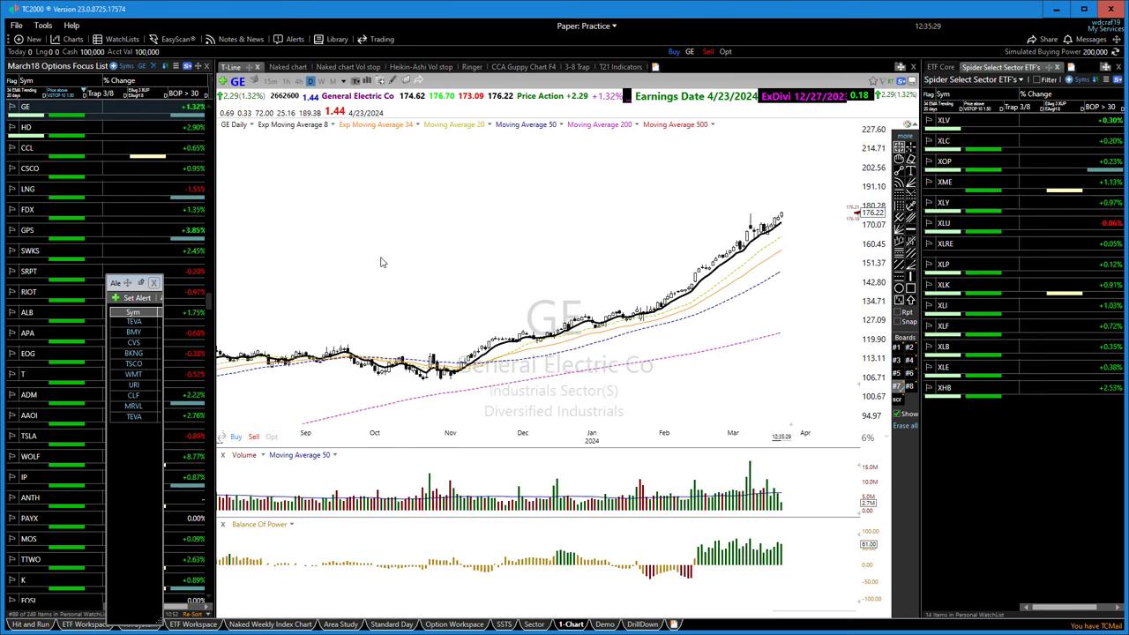
scroll(441, 272, "down", 2)
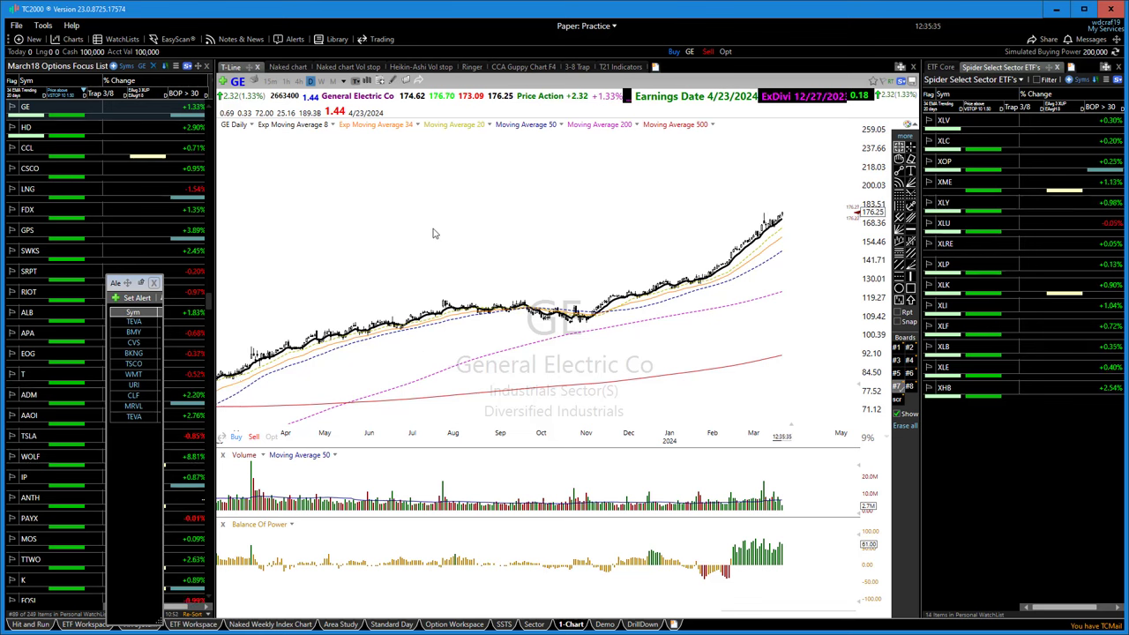
scroll(432, 234, "up", 4)
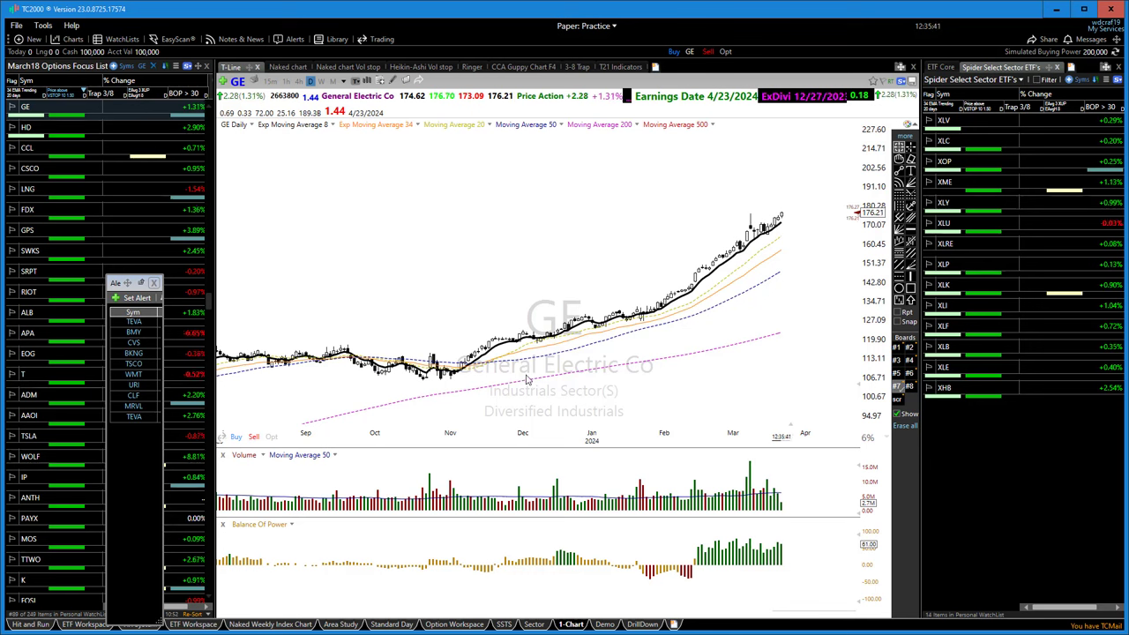
scroll(415, 251, "up", 2)
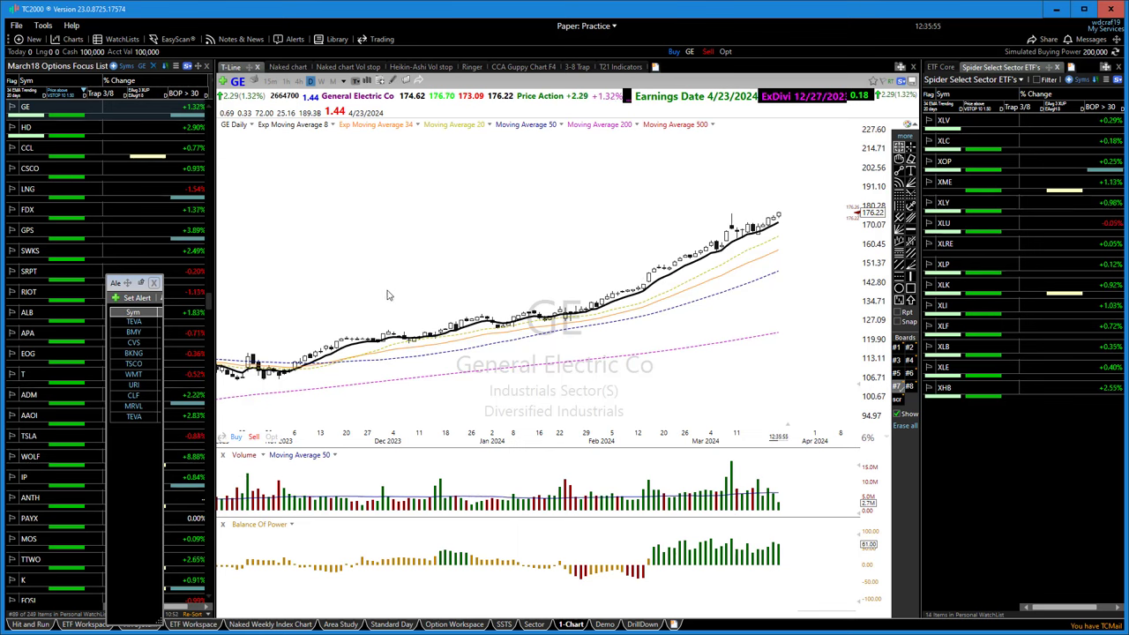
scroll(394, 298, "up", 1)
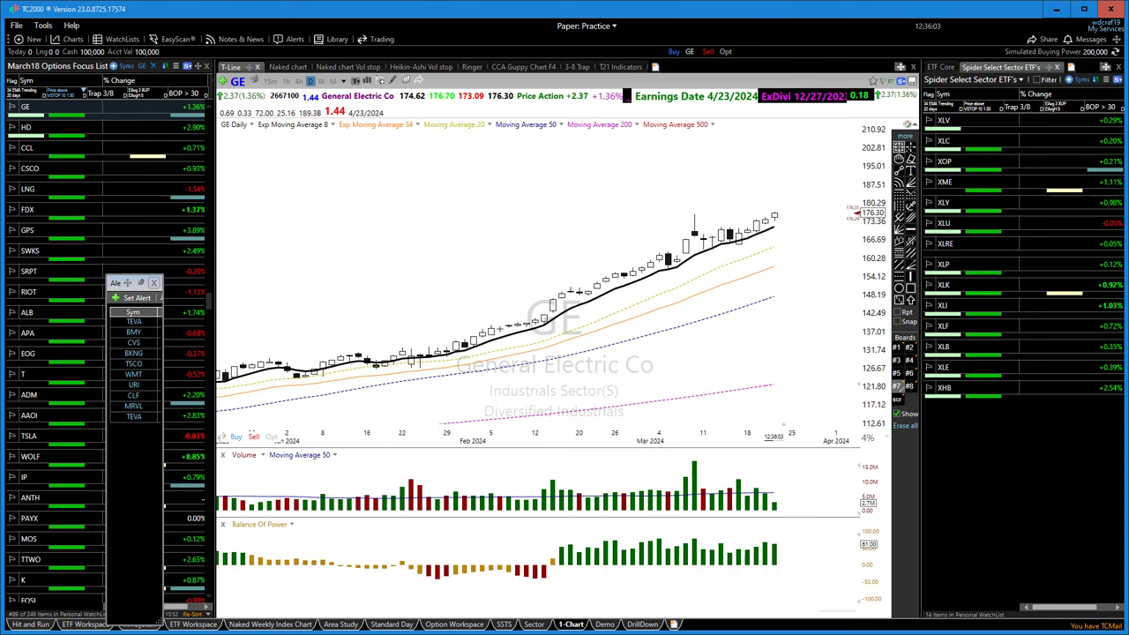
Switch to the YMM4 futures chart, draw a red arrow along the drop near 10:00, and remove the arrow markings
key("alt+Tab")
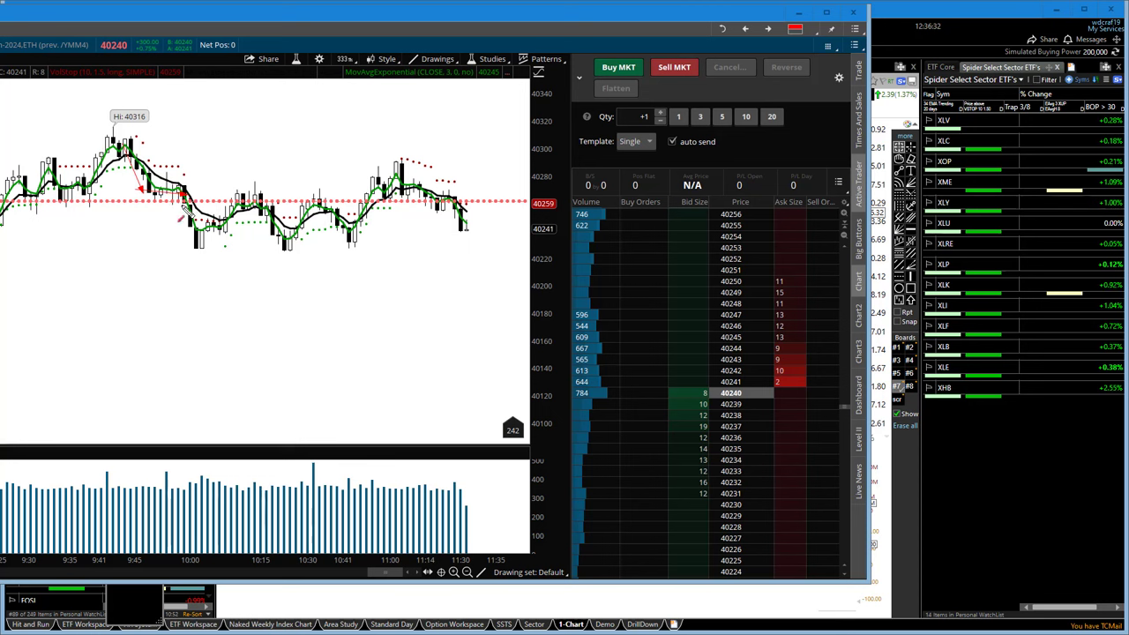
left_click_drag(183, 203, 192, 256)
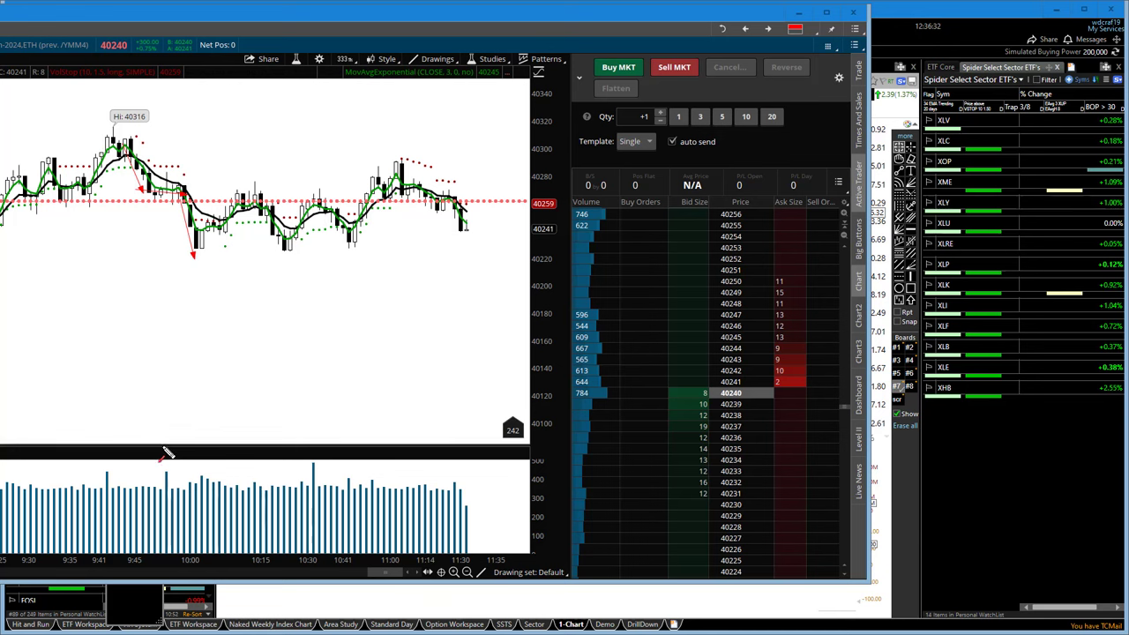
key("ctrl+z")
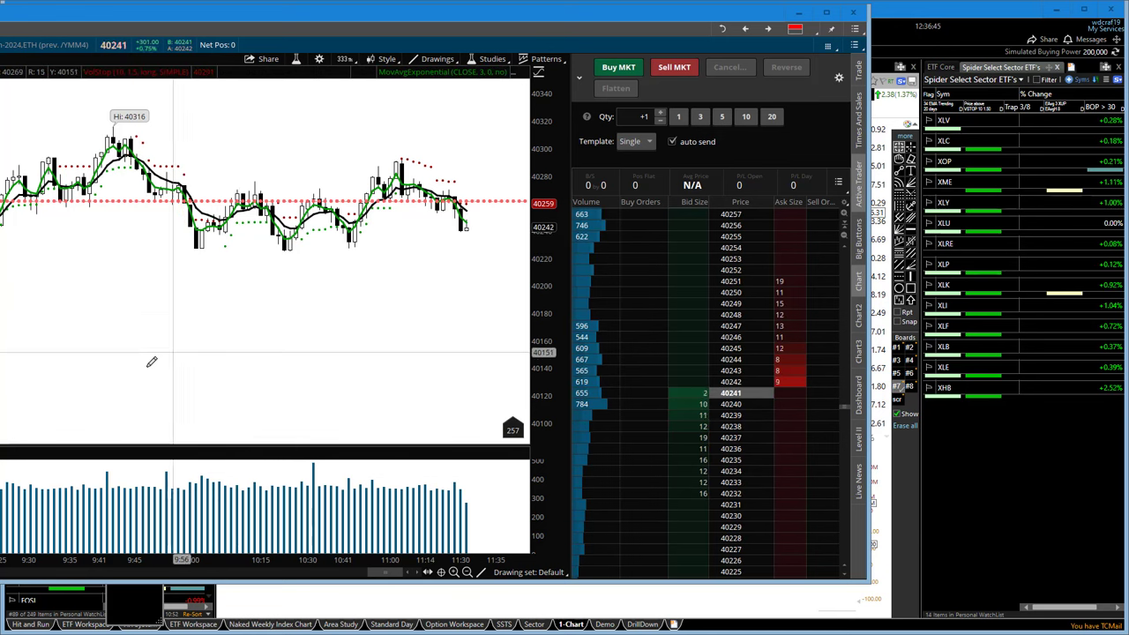
Examine the YMM4 futures chart's earlier session from about 8:35 to 9:40, return to the latest bars, and switch back to TC2000
left_click_drag(394, 574, 375, 575)
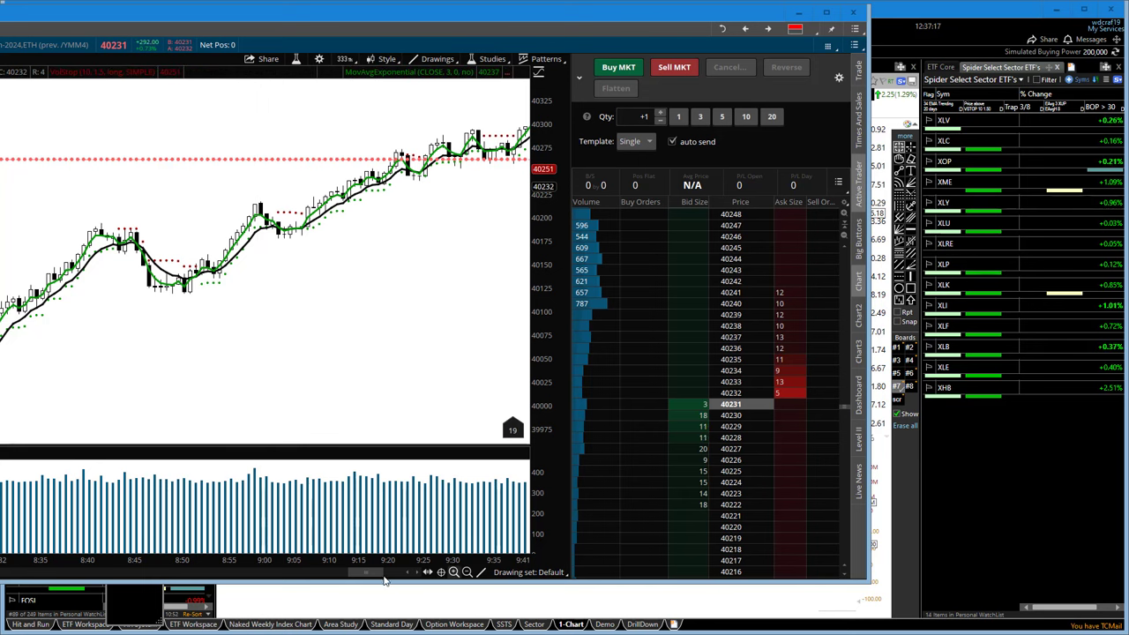
left_click_drag(356, 574, 382, 573)
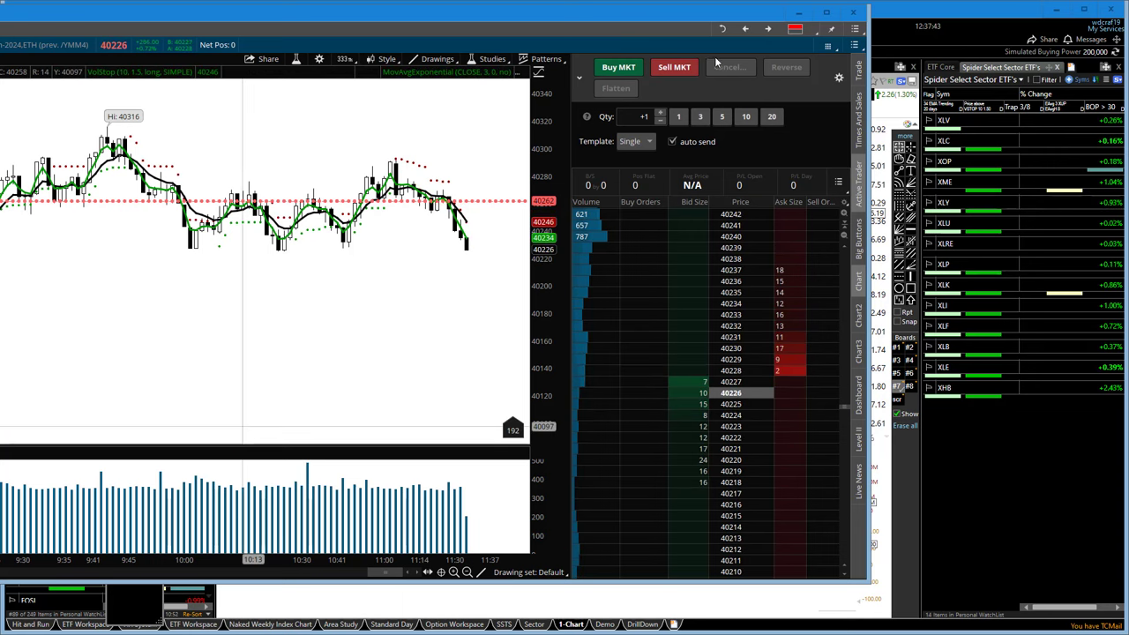
key("alt+Tab")
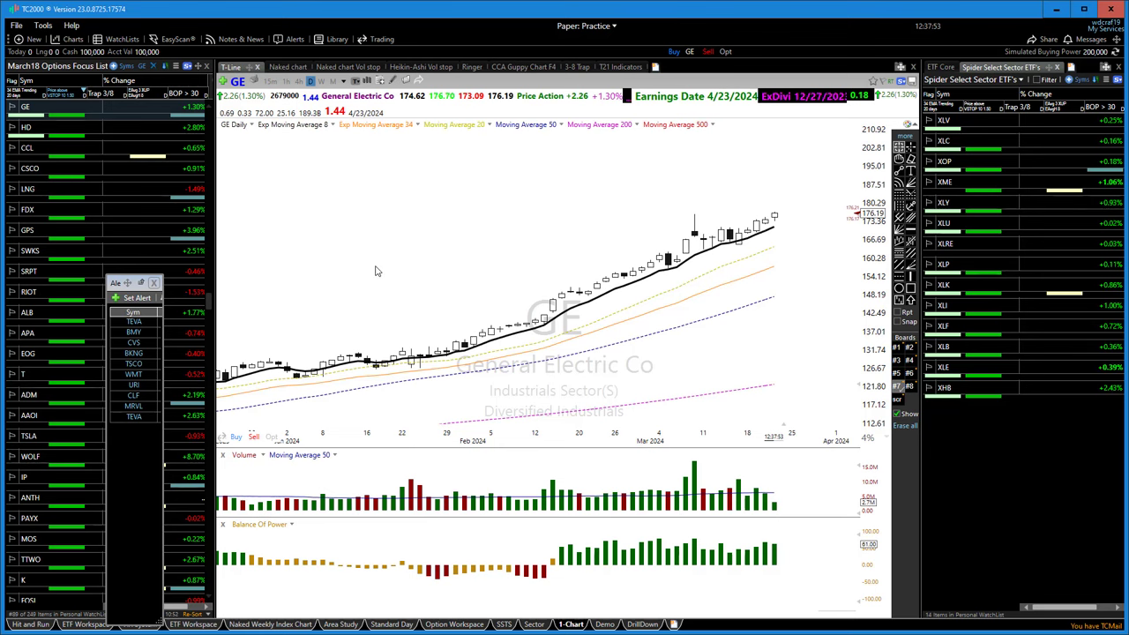
Display MO and then BMY on the daily T-Line chart to compare price with the moving averages
type("MO")
key("Return")
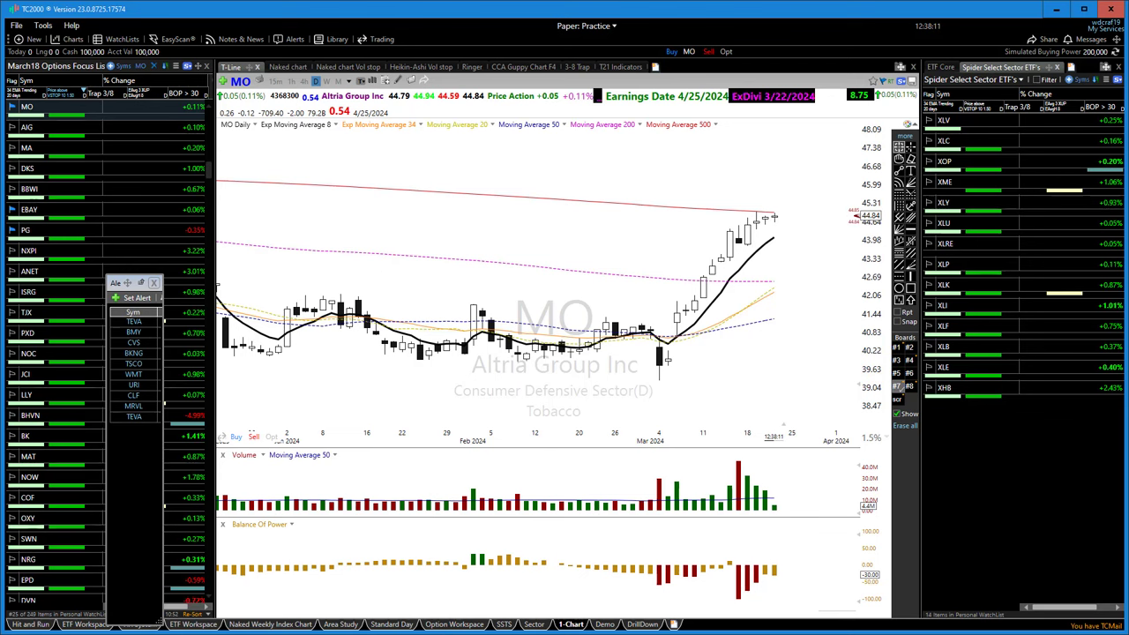
type("BMY")
key("Return")
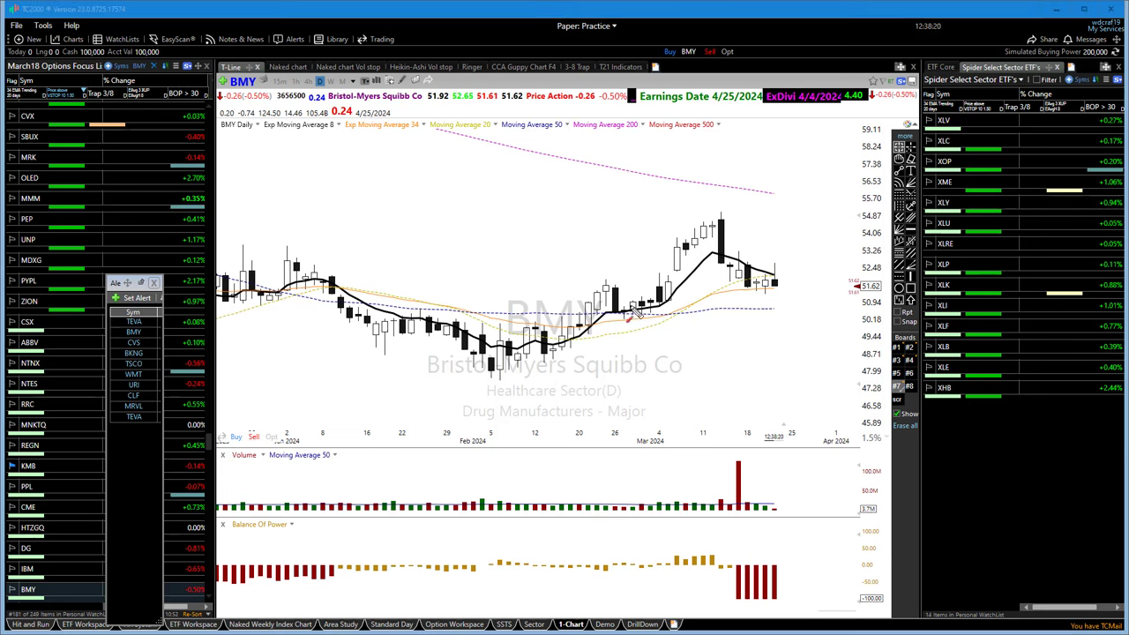
Sketch a red arrow along BMY's rise from late February into March, and clear the marking
mouse_move(618, 301)
left_mouse_down()
mouse_move(690, 301)
mouse_move(703, 249)
left_mouse_up()
key("Escape")
scroll(504, 393, "up", 2)
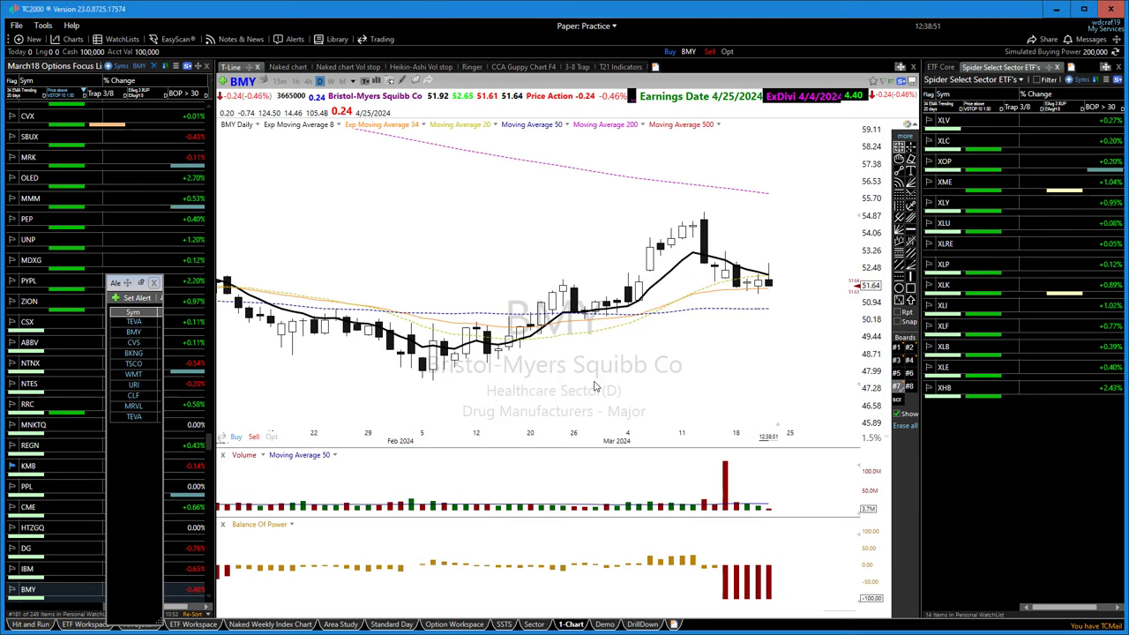
Display PFE on the T-Line chart and examine its daily price against the averages back to December 2023
type("PFE")
key("Return")
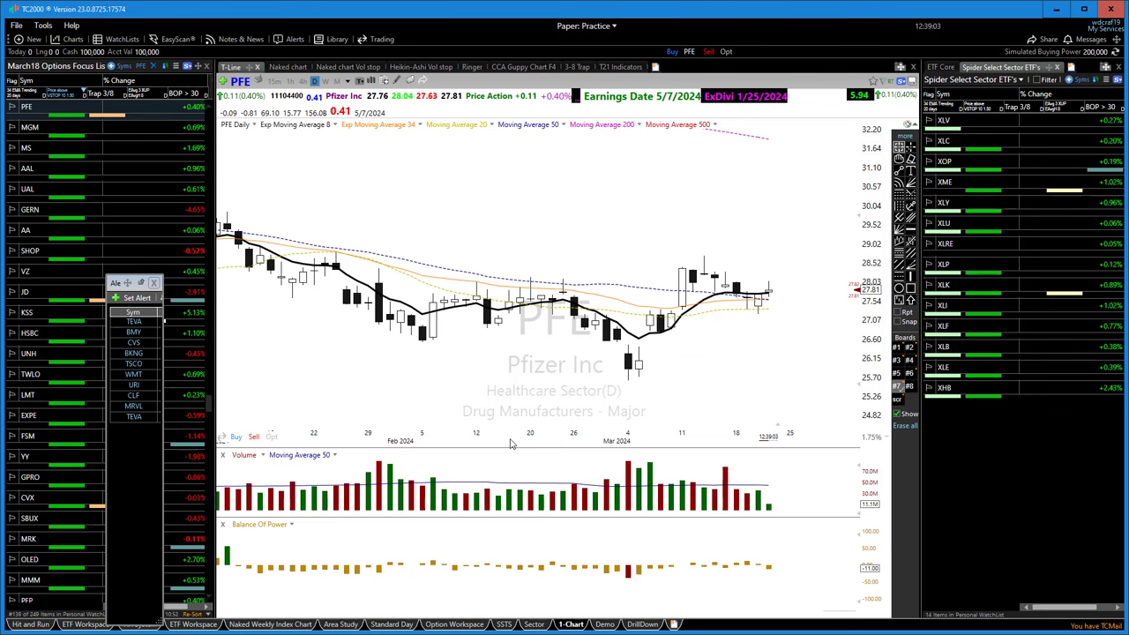
scroll(456, 432, "down", 3)
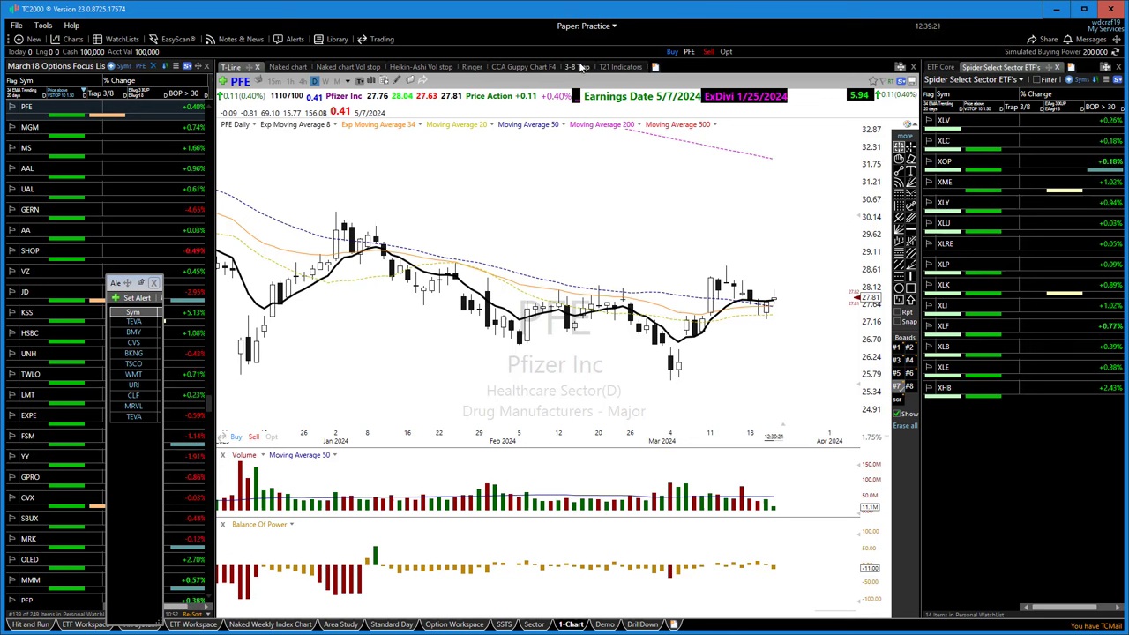
Display PFE on the 3-8 Trap chart and compare its weekly, daily and hourly time frames around the 28.25 level
left_click(578, 67)
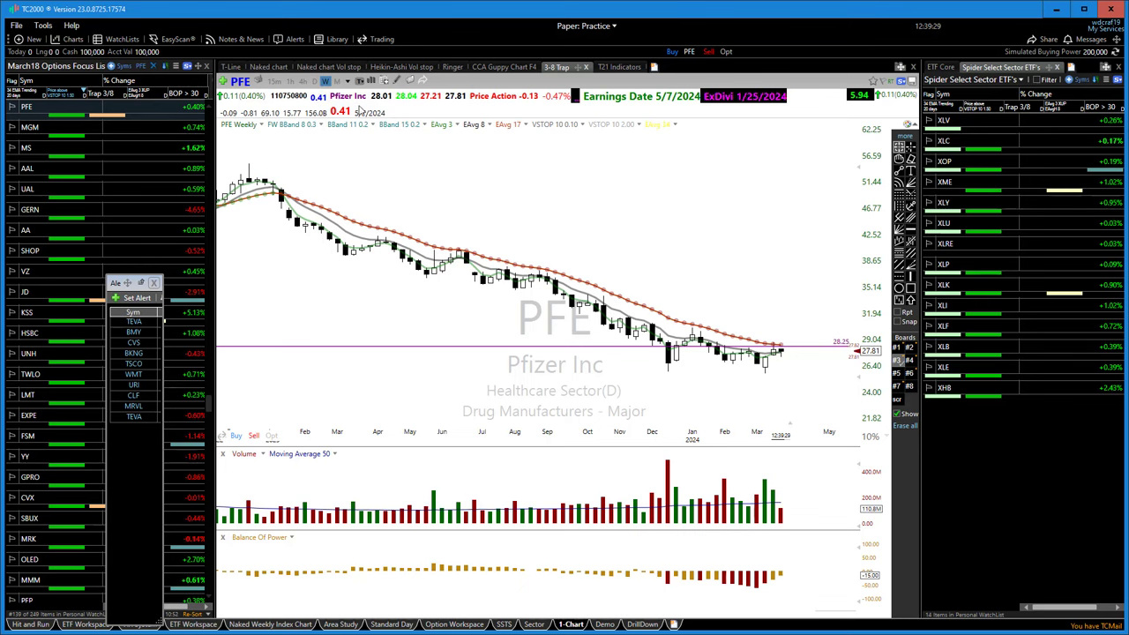
left_click(314, 81)
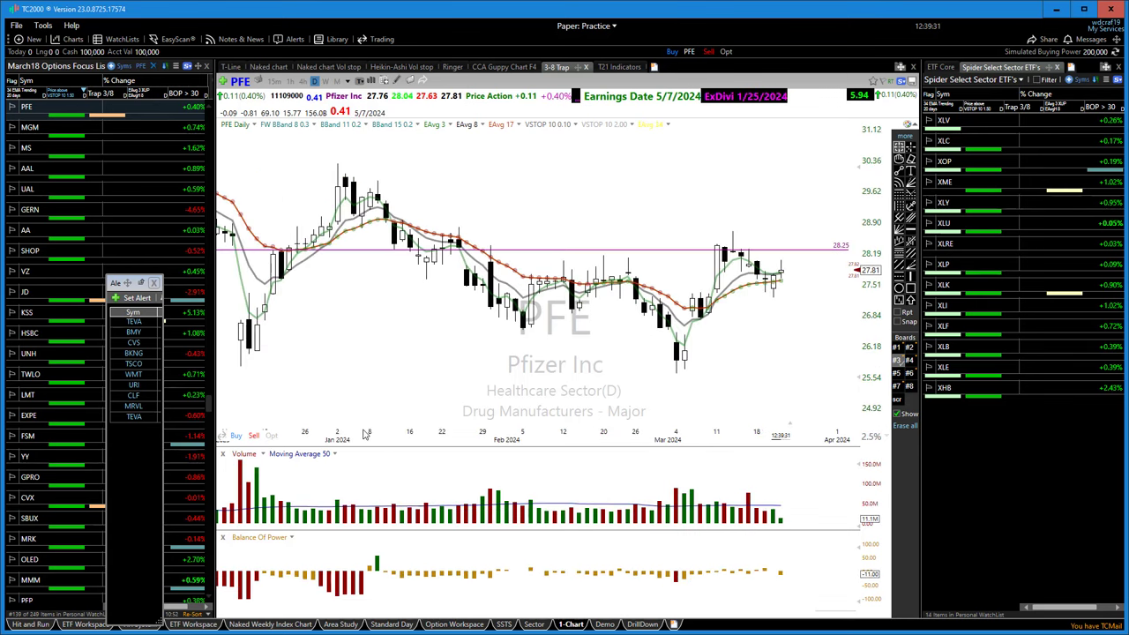
left_click(291, 81)
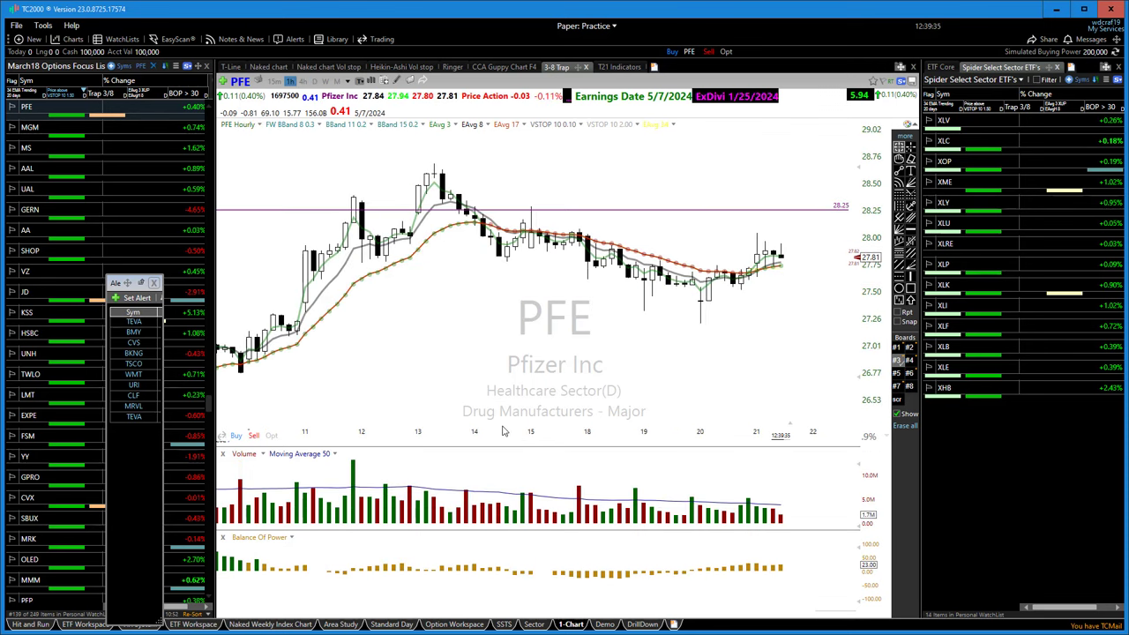
scroll(504, 410, "down", 2)
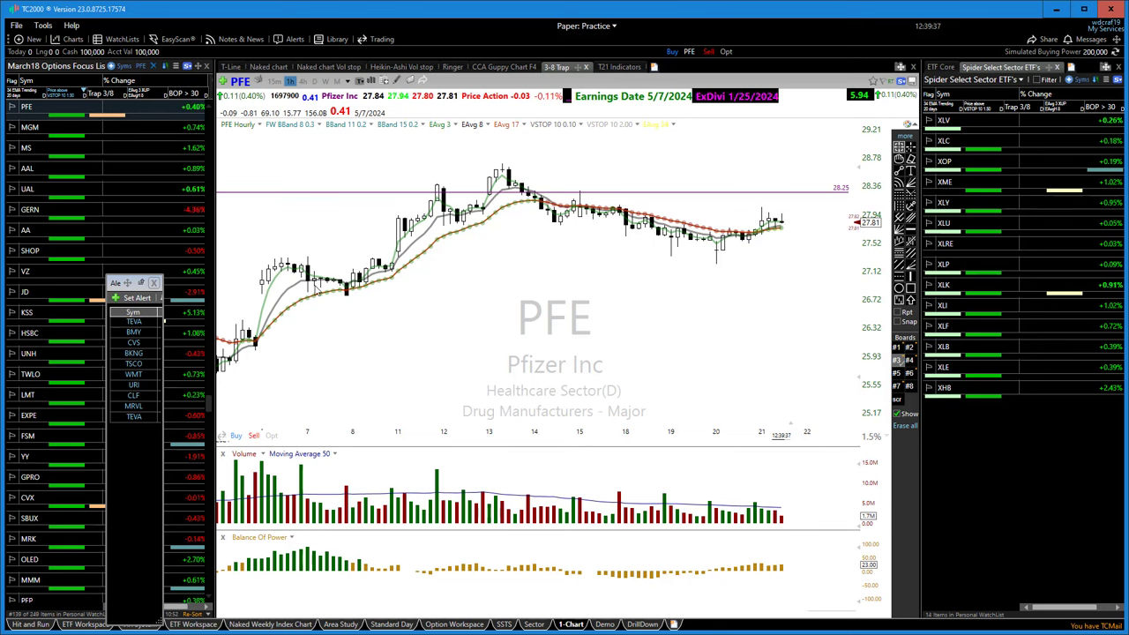
scroll(463, 324, "down", 1)
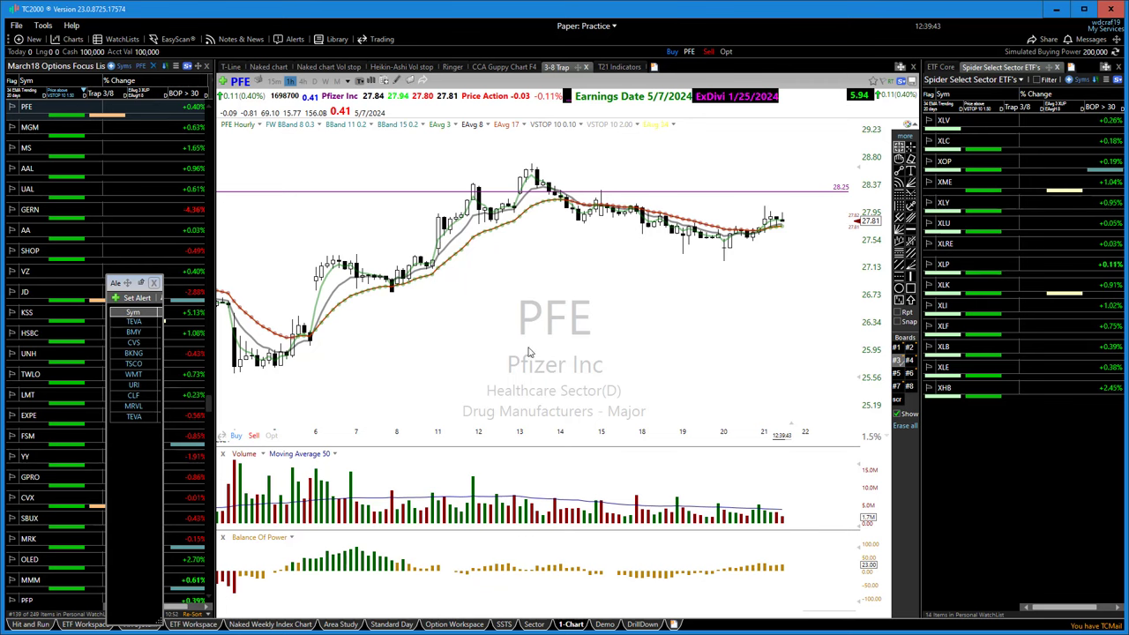
scroll(576, 349, "up", 3)
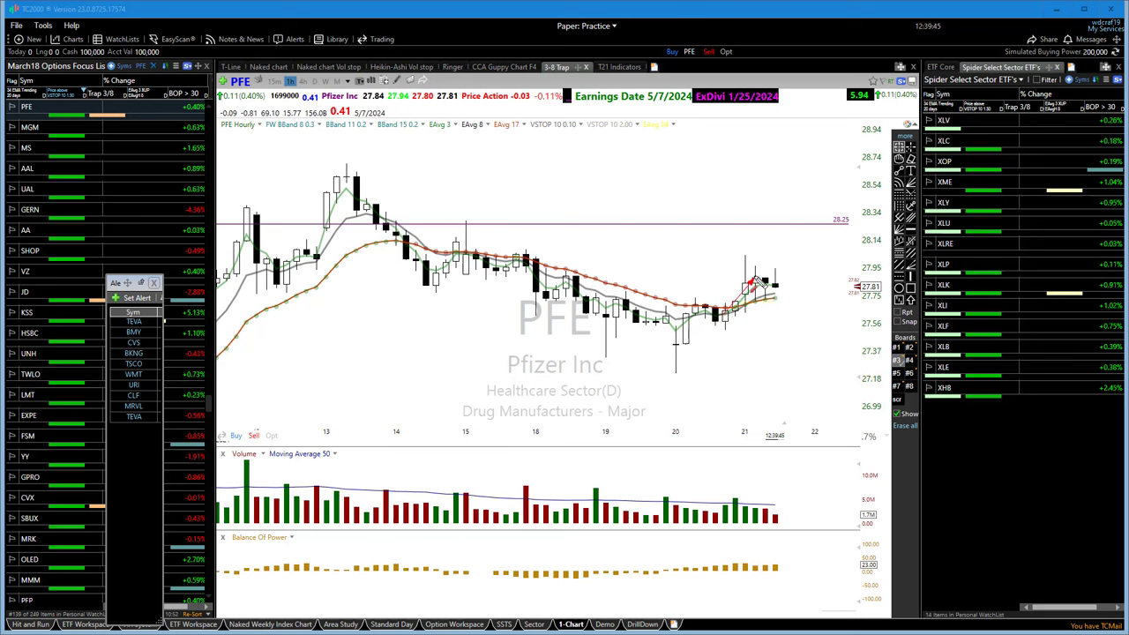
Sketch red arrows on PFE's hourly chart for a pullback, a rebound and the recent highs near 27.95, and clear them
left_click_drag(747, 281, 791, 293)
mouse_move(723, 268)
left_mouse_down()
mouse_move(831, 271)
mouse_move(813, 259)
left_mouse_up()
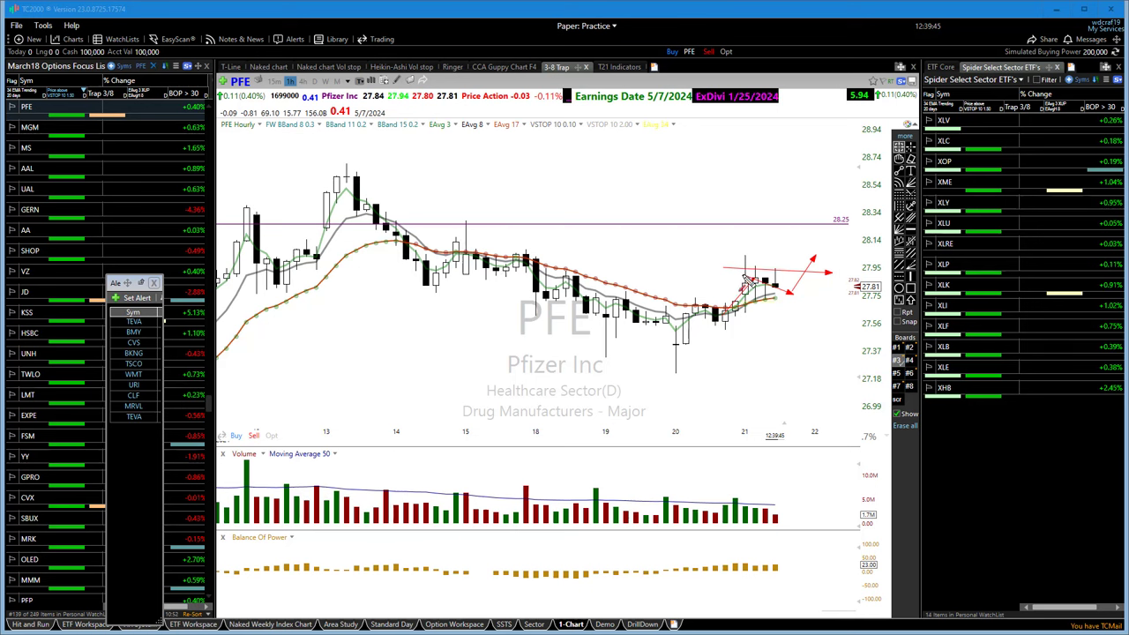
left_click_drag(755, 281, 838, 273)
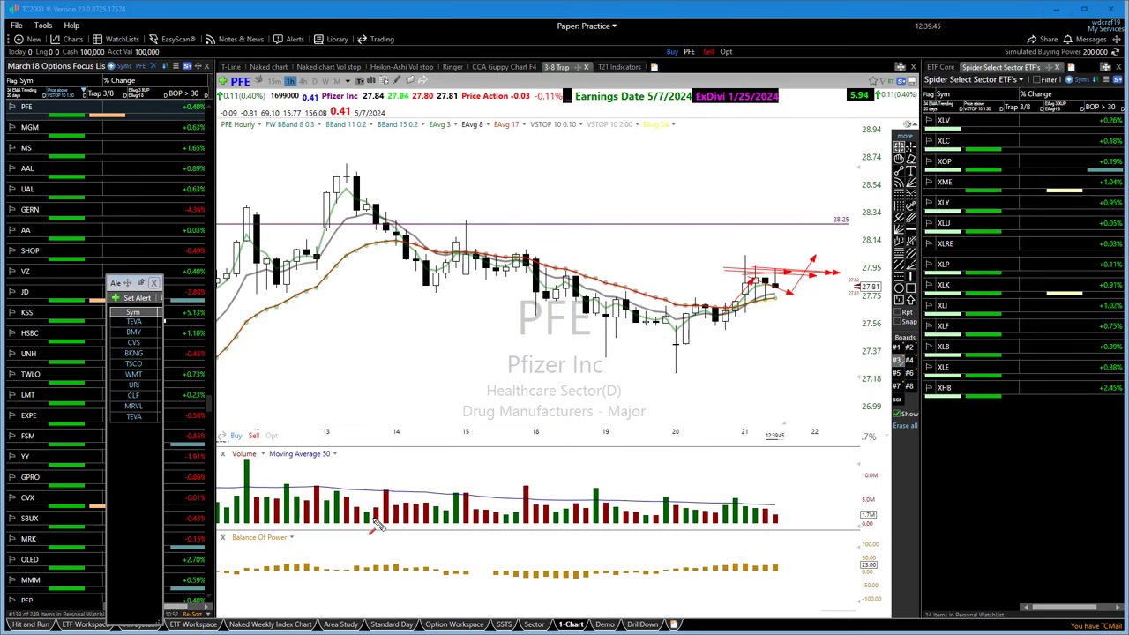
key("Escape")
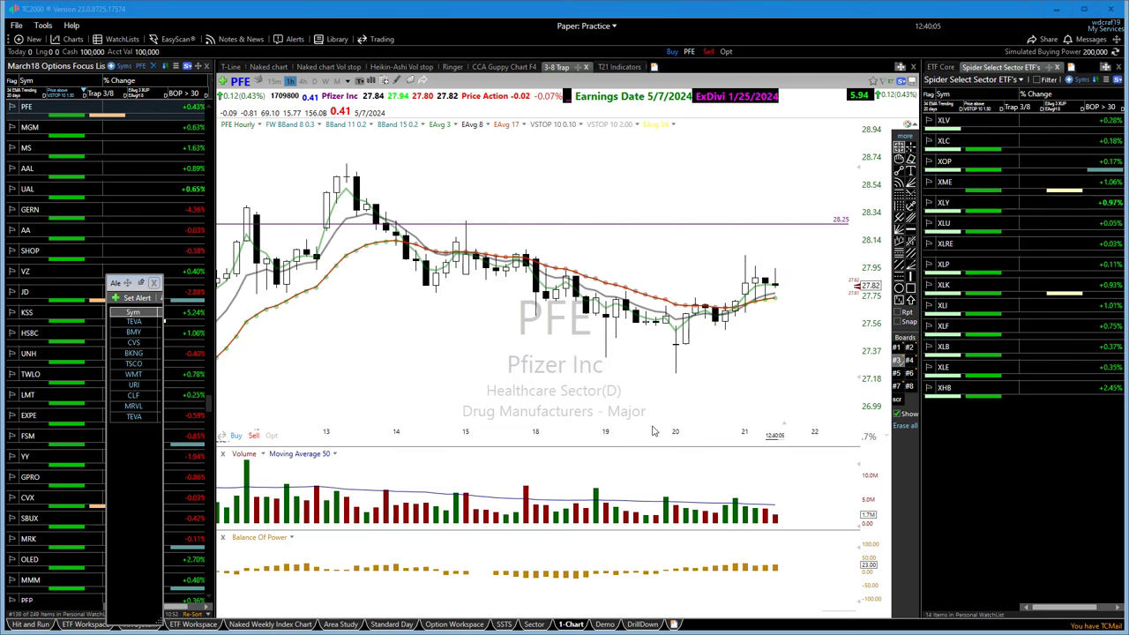
Return the PFE 3-8 Trap chart to the daily time frame
scroll(663, 411, "down", 2)
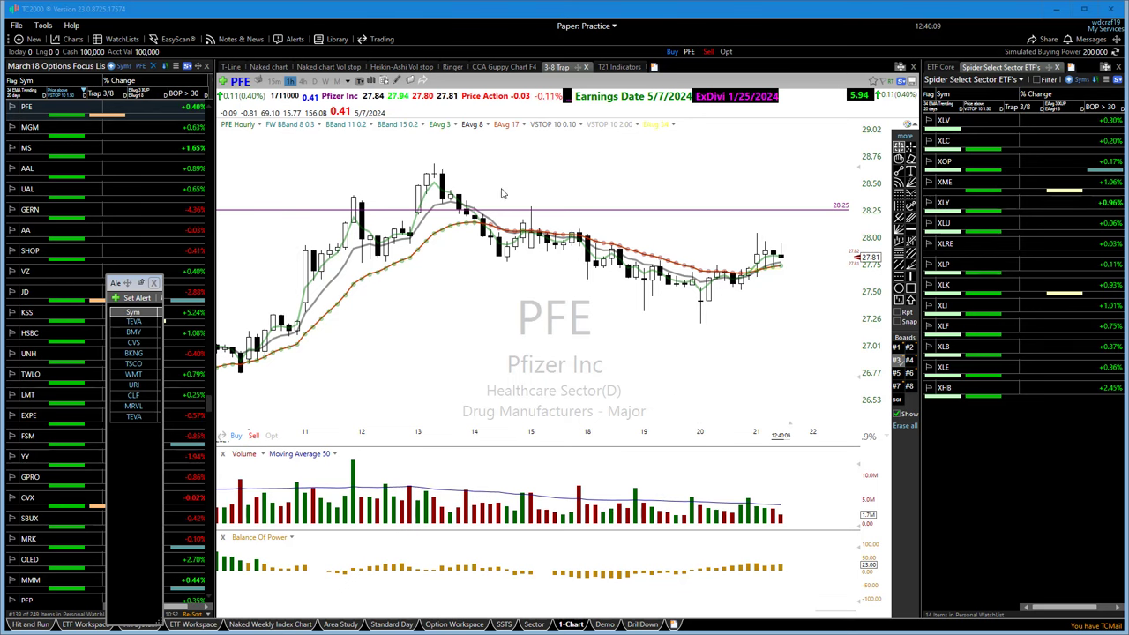
left_click(314, 80)
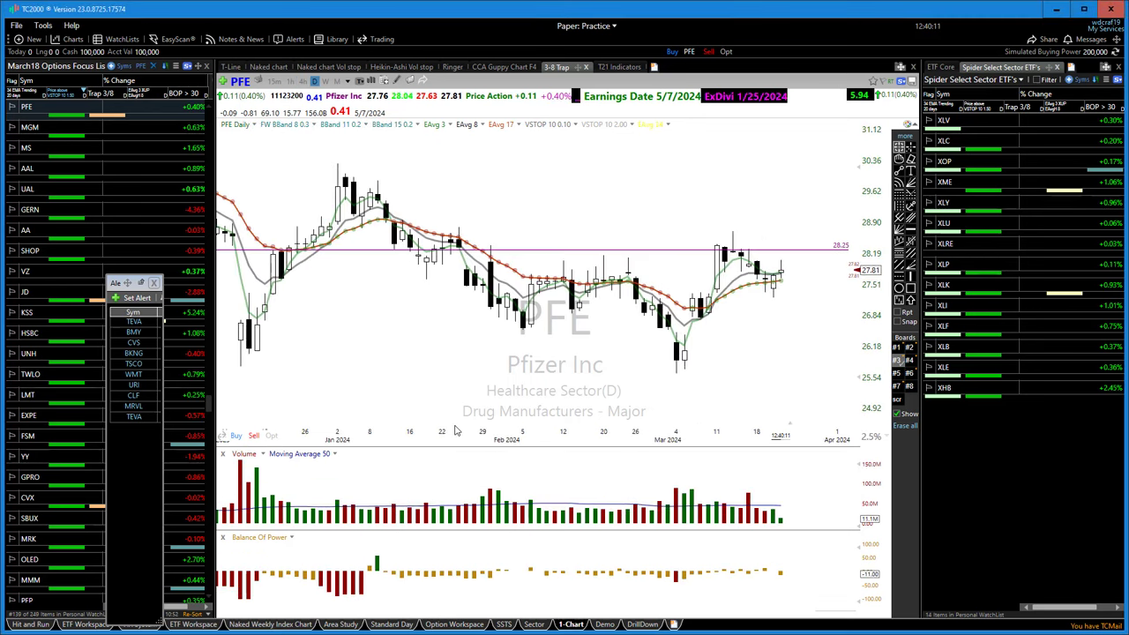
scroll(458, 361, "up", 1)
Display MCD on the 3-8 Trap chart with drawing board #4, showing daily prices back to October 2023
type("MCD")
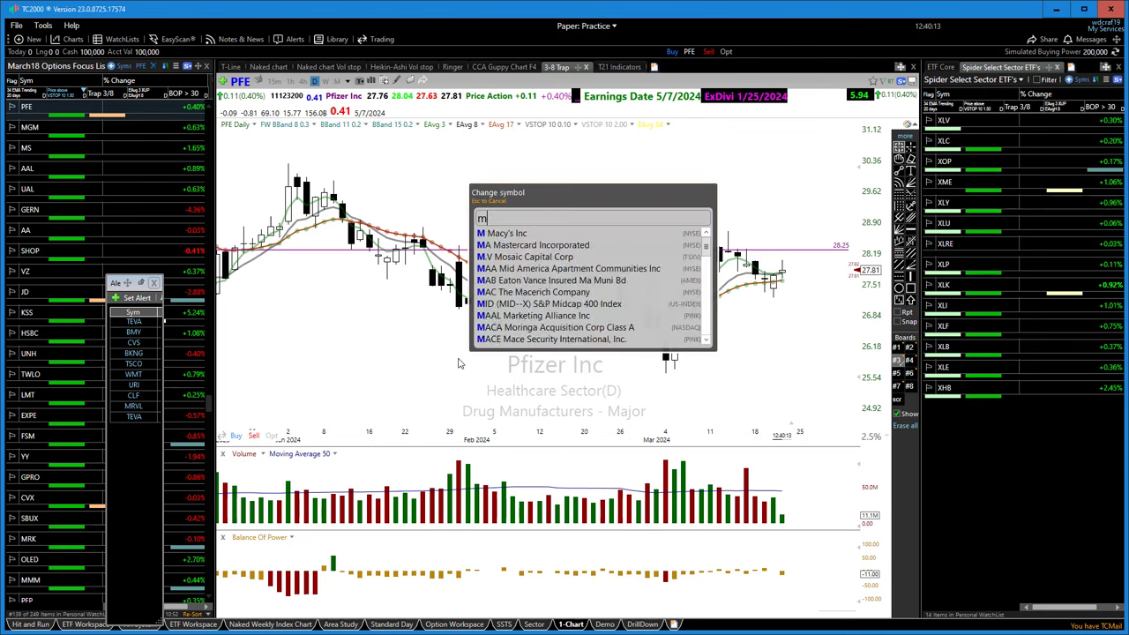
key("Return")
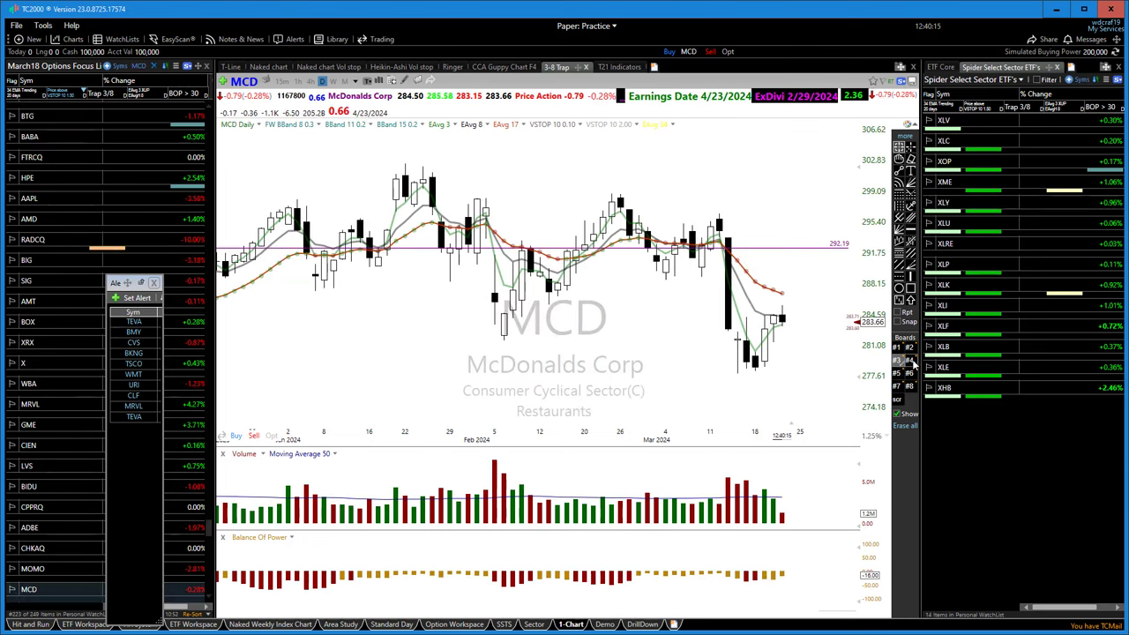
scroll(436, 340, "down", 2)
scroll(523, 353, "up", 2)
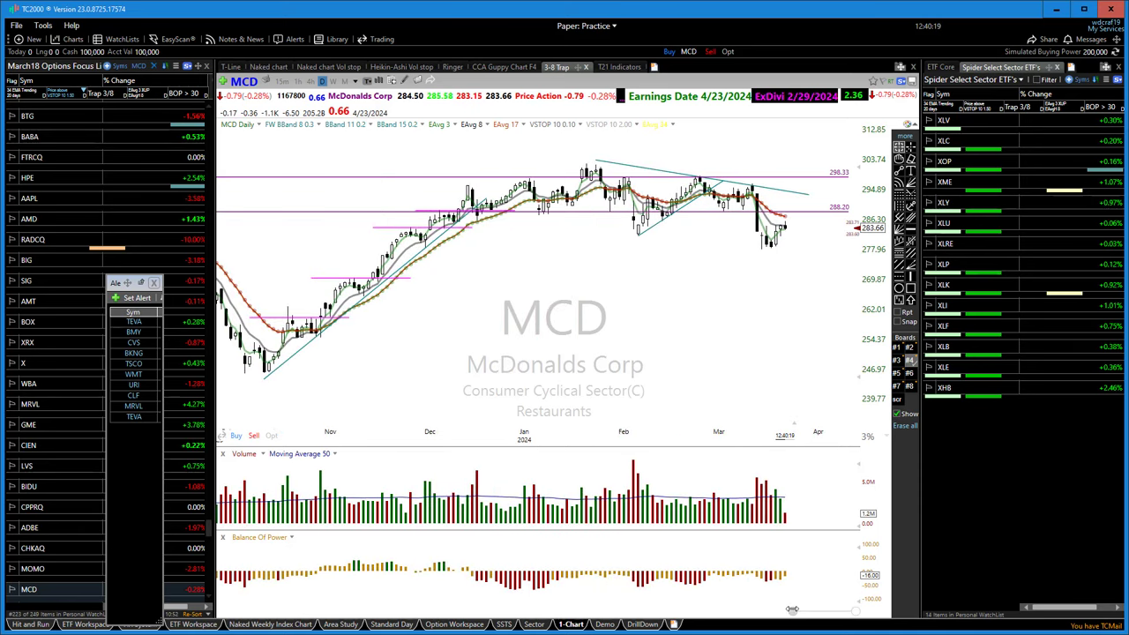
mouse_move(791, 612)
left_mouse_down()
mouse_move(772, 610)
mouse_move(791, 610)
left_mouse_up()
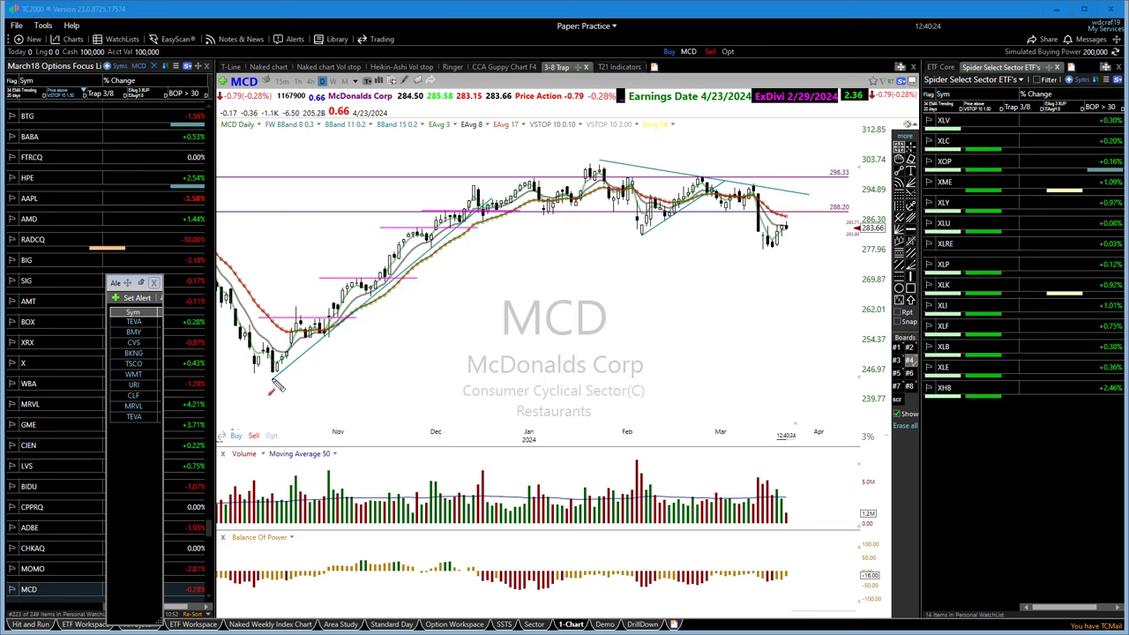
Sketch red arrows along MCD's climb from October 2023 and its sideways swings through February, and clear them
mouse_move(275, 380)
left_mouse_down()
mouse_move(463, 287)
mouse_move(510, 189)
left_mouse_up()
mouse_move(521, 194)
left_mouse_down()
mouse_move(579, 204)
mouse_move(627, 187)
mouse_move(638, 206)
mouse_move(677, 209)
left_mouse_up()
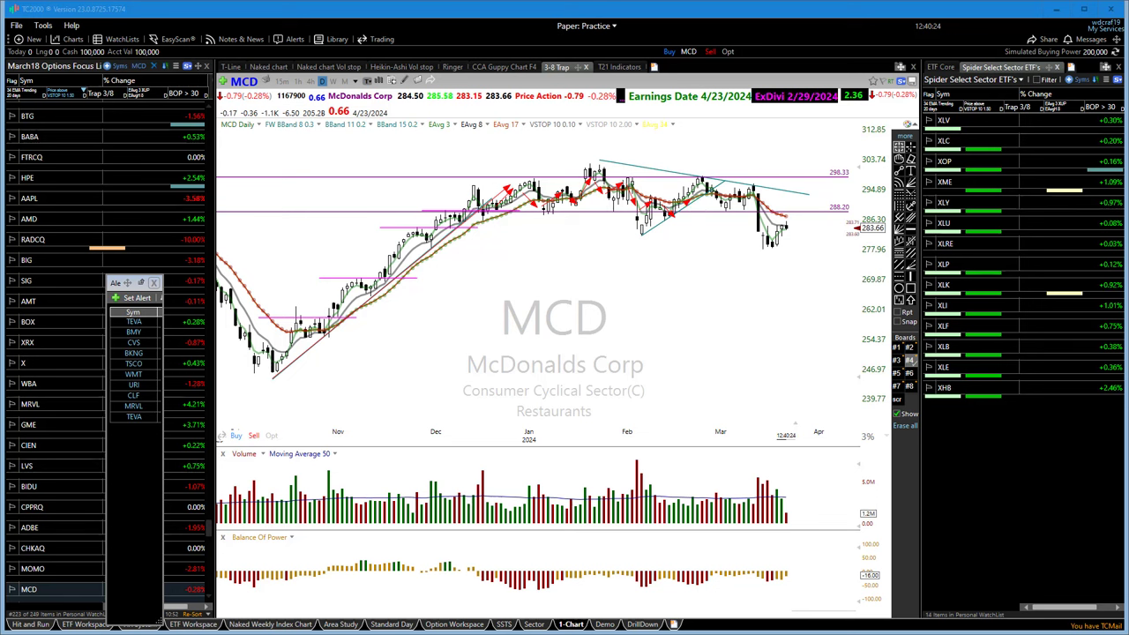
mouse_move(476, 220)
left_mouse_down()
mouse_move(772, 221)
mouse_move(589, 173)
mouse_move(506, 214)
left_mouse_up()
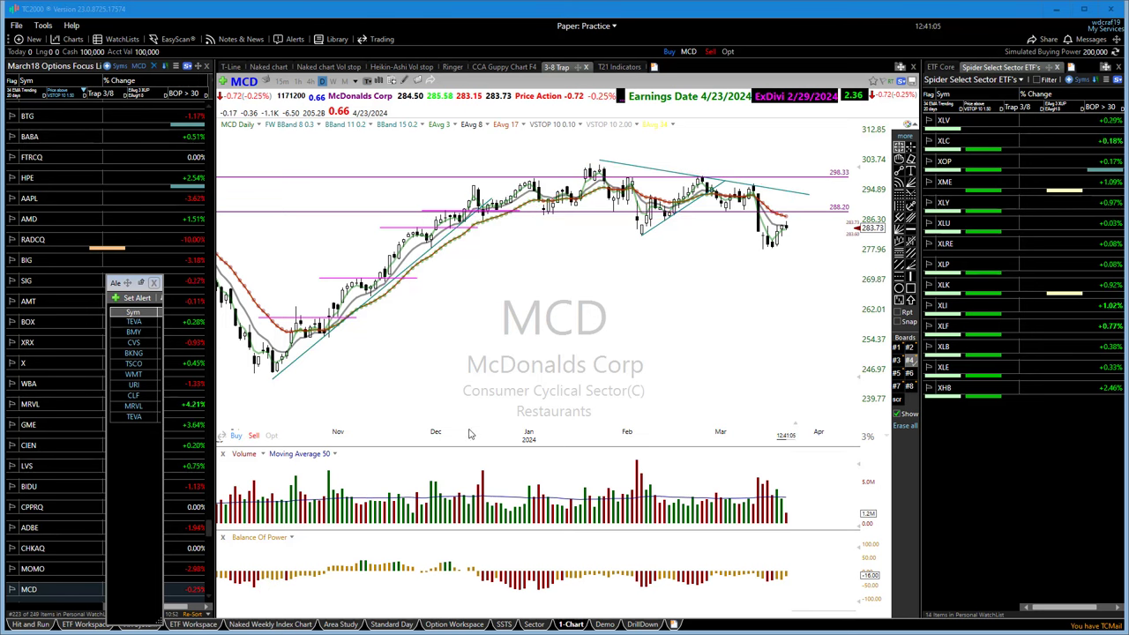
Sketch red arrows along MCD's March drop and rebound, and project a further decline beyond the latest bar
scroll(571, 318, "up", 5)
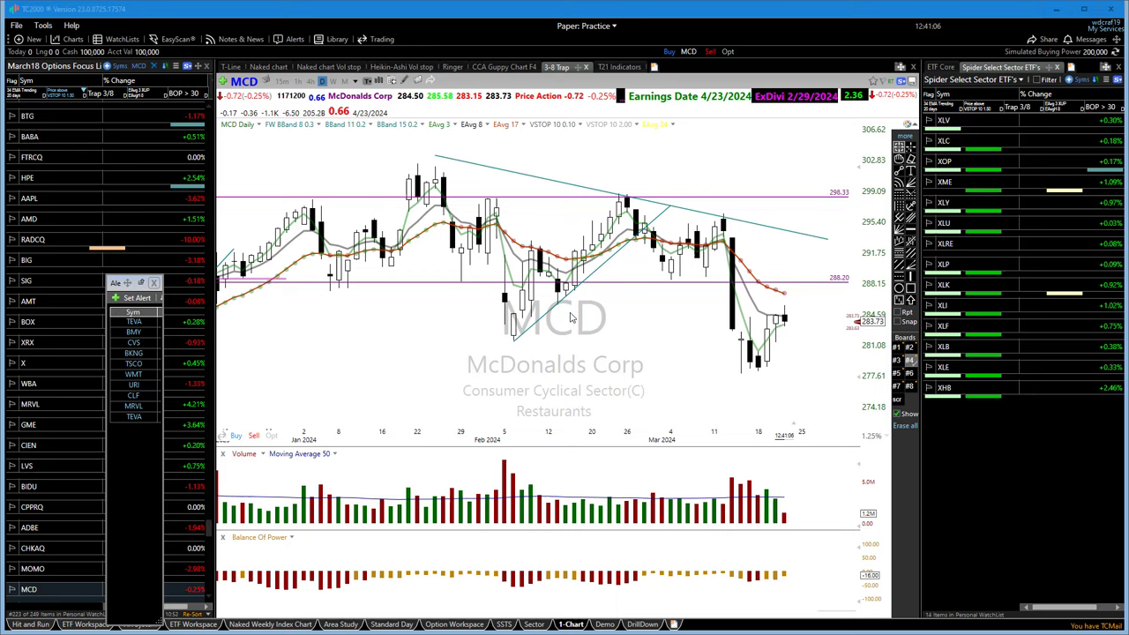
scroll(571, 317, "down", 2)
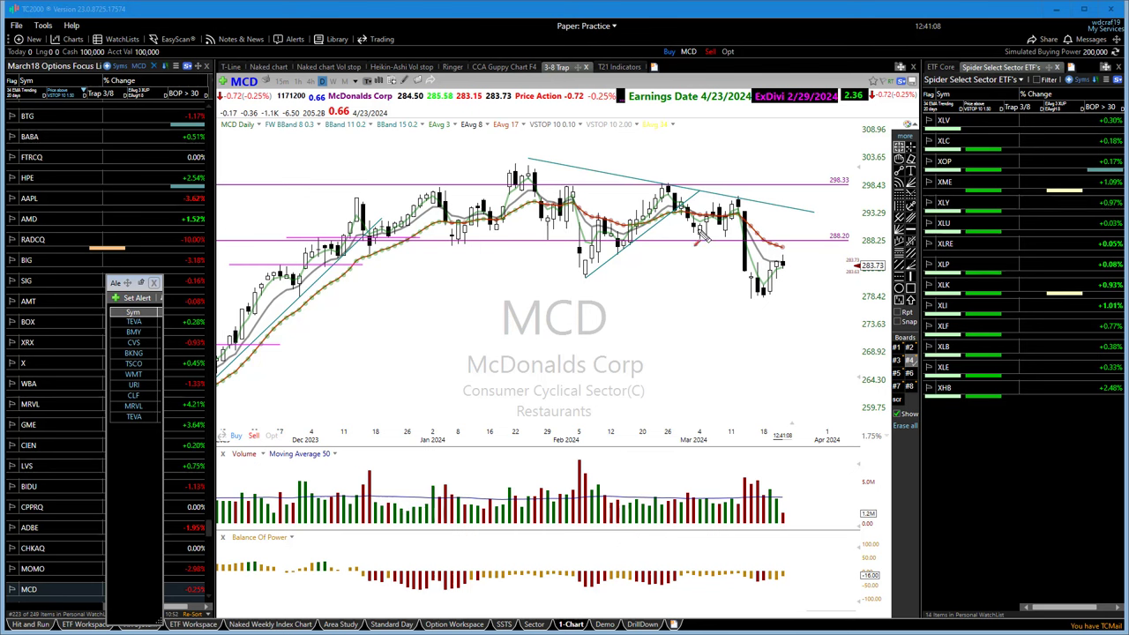
left_click_drag(719, 219, 751, 298)
mouse_move(780, 281)
left_mouse_down()
mouse_move(769, 291)
mouse_move(792, 263)
mouse_move(851, 328)
left_mouse_up()
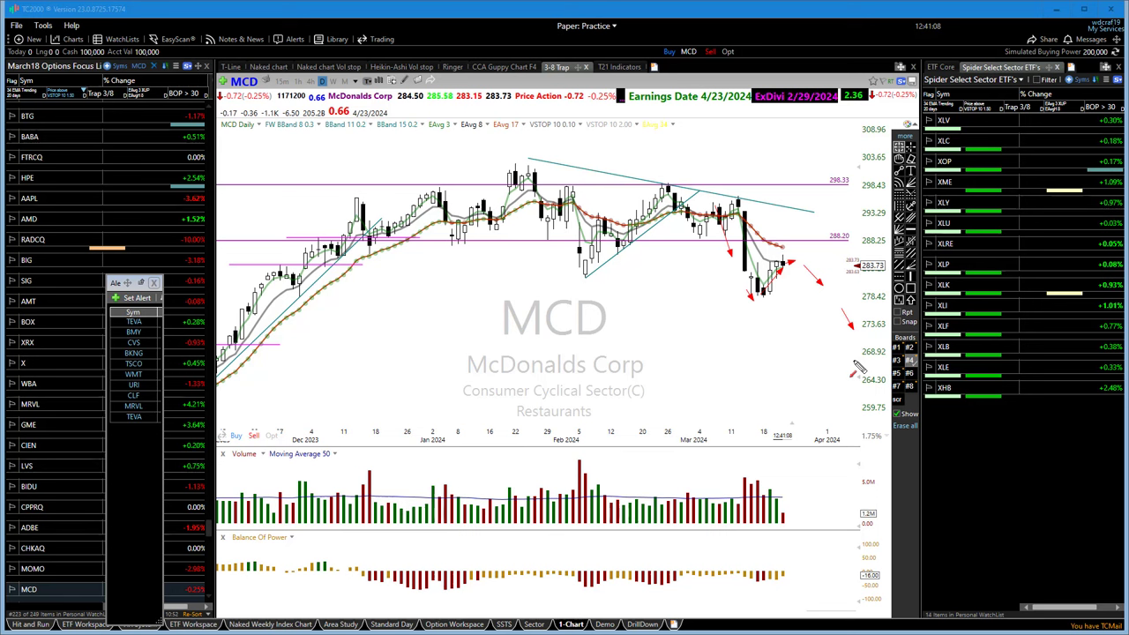
Display MCD on the CCA Guppy Chart and mark the direction of the long- and short-term averages with red arrows
left_click(506, 68)
scroll(733, 422, "up", 5)
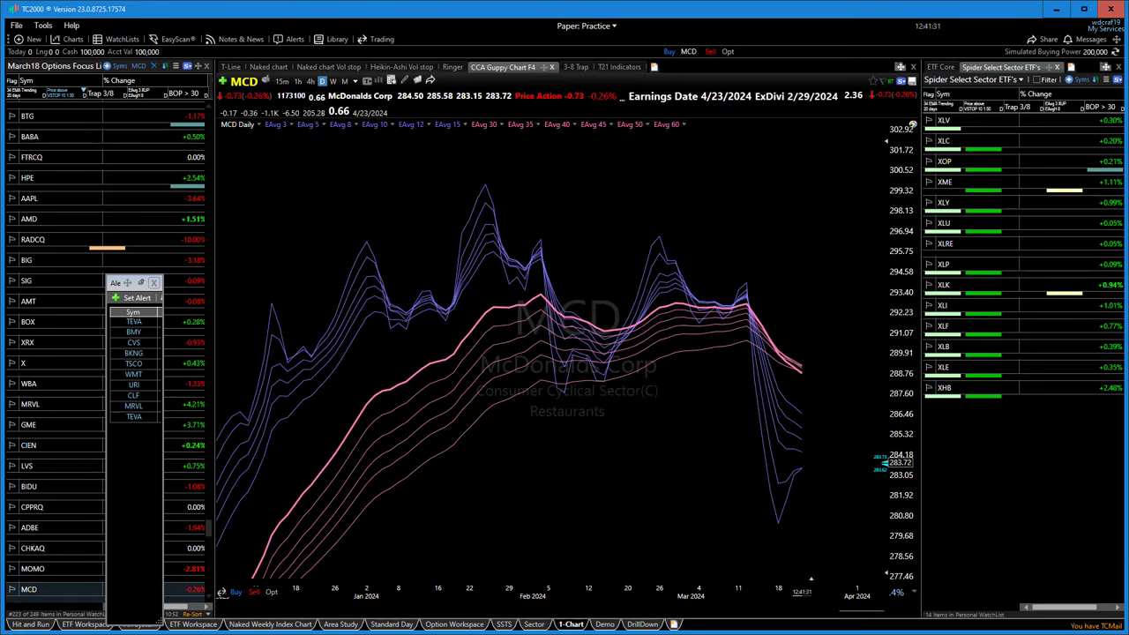
key("ctrl+2")
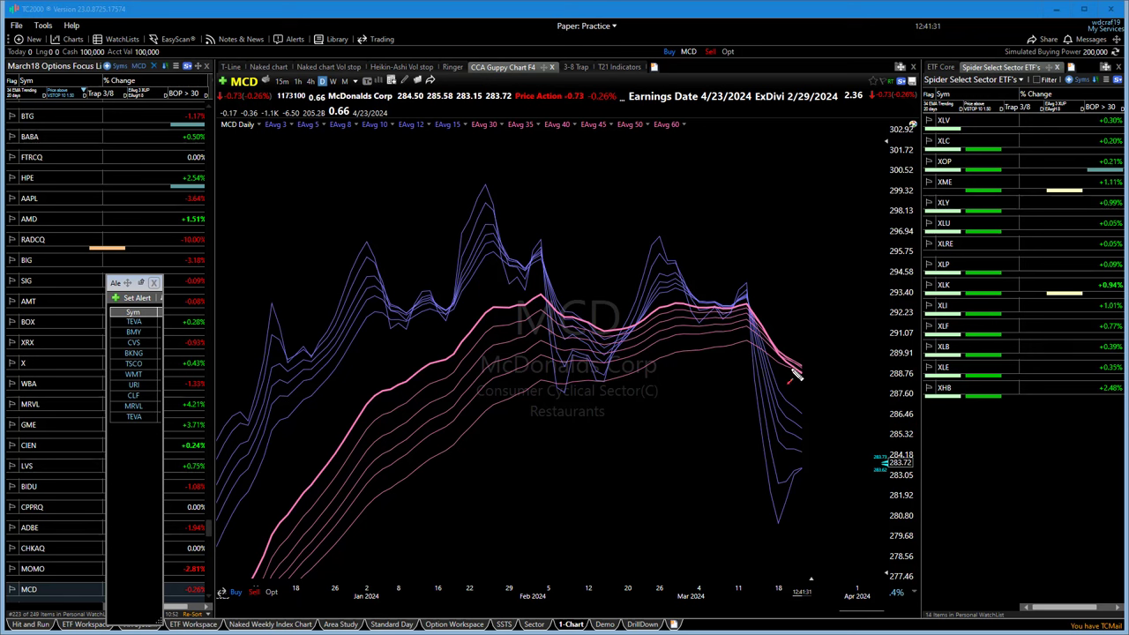
left_click_drag(779, 362, 849, 382)
mouse_move(793, 483)
left_mouse_down()
mouse_move(842, 419)
mouse_move(902, 465)
left_mouse_up()
Examine how MCD's short- and long-term Guppy averages cross and spread from October 2023 through March 2024
scroll(459, 384, "down", 4)
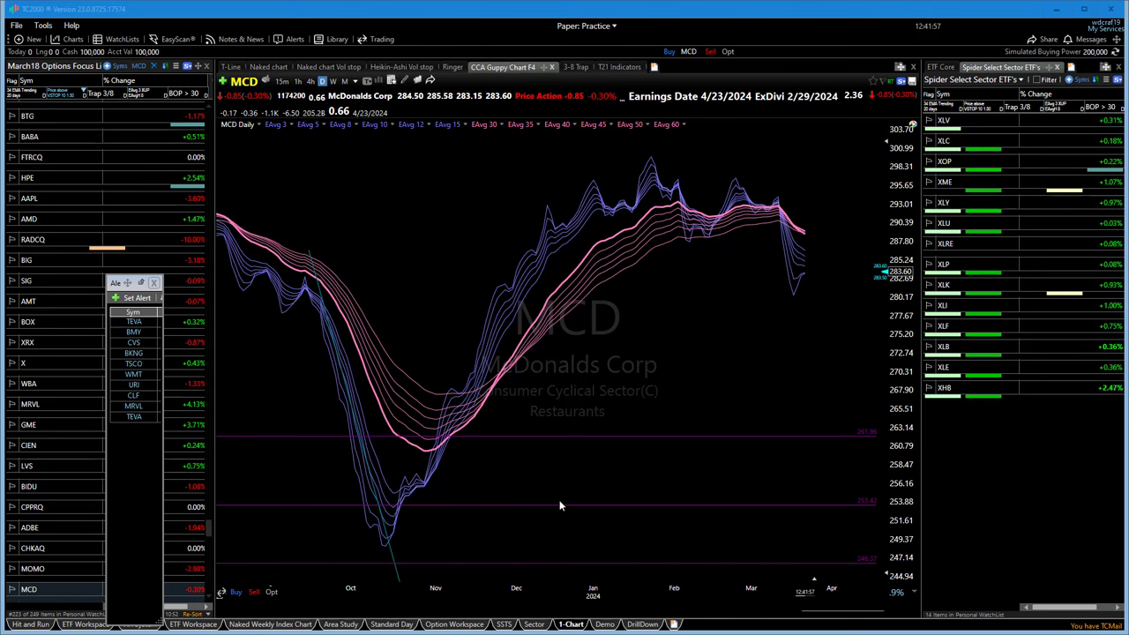
mouse_move(550, 510)
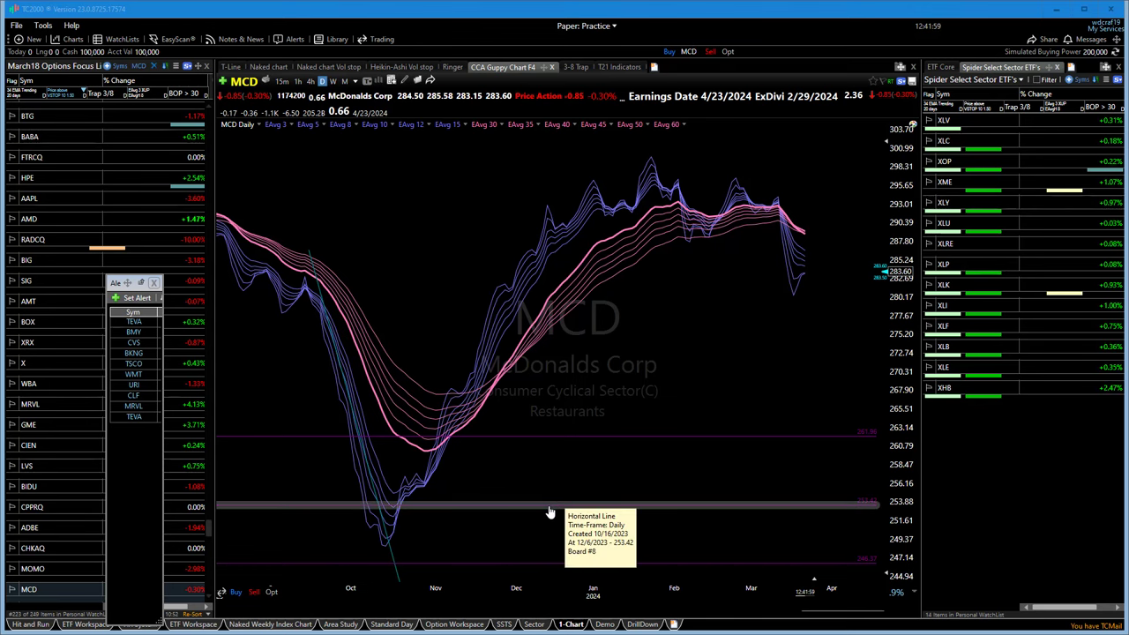
scroll(529, 419, "up", 2)
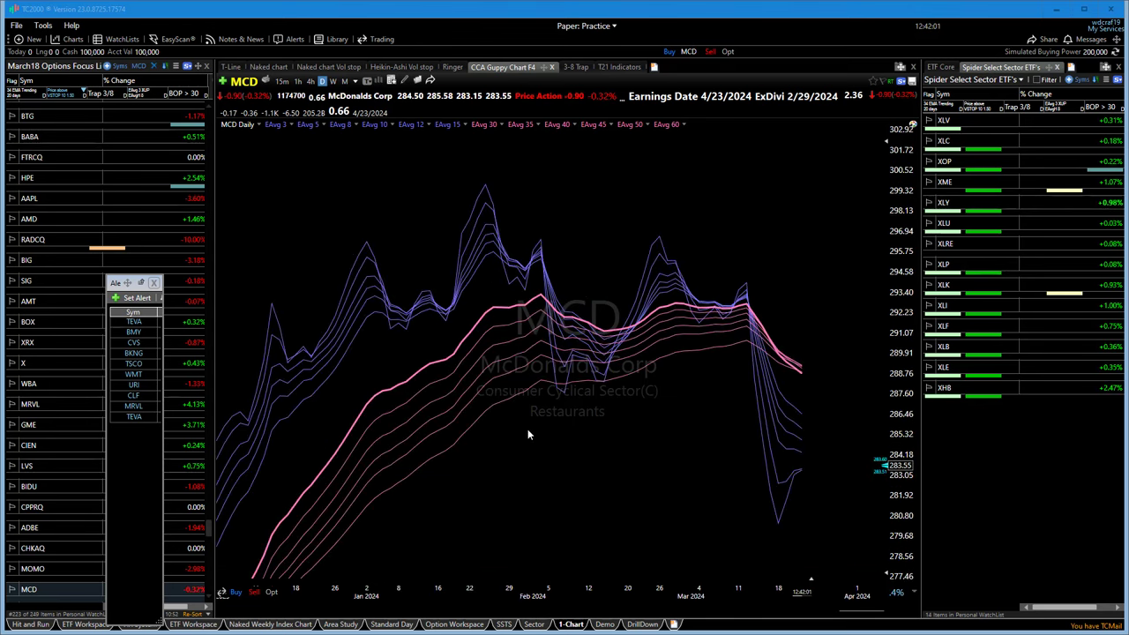
scroll(529, 428, "down", 2)
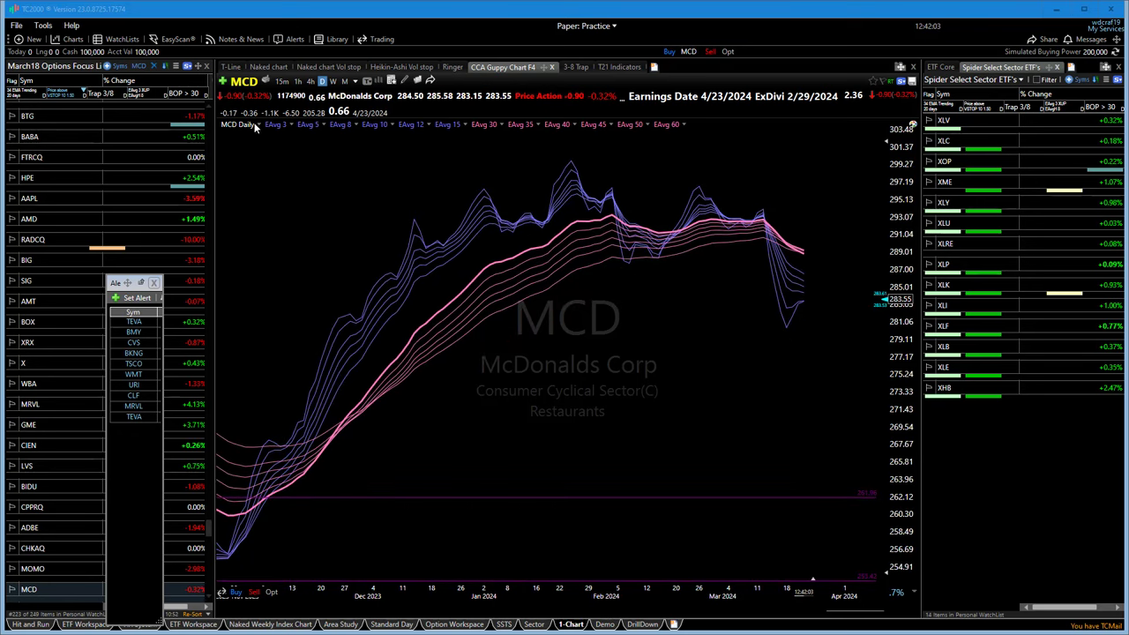
Display MCD on the Naked chart with daily prices back to November 2023
left_click(266, 67)
scroll(495, 352, "down", 2)
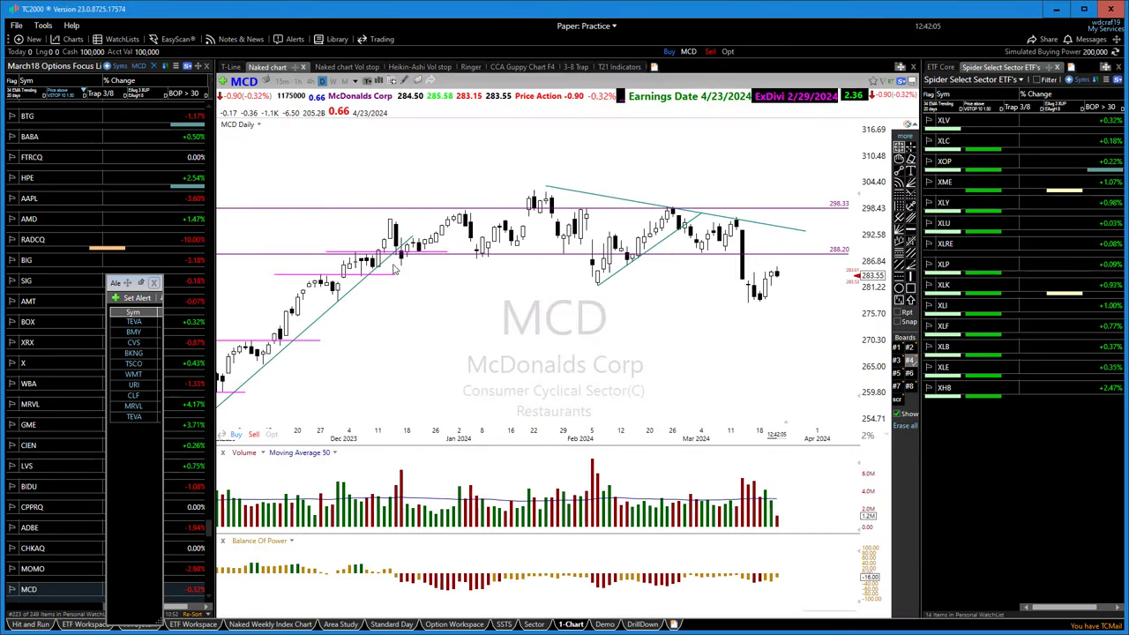
Examine MCD's daily price against its moving averages on the T-Line chart, comparing November 2023 onward with the recent February–March bars
left_click(230, 67)
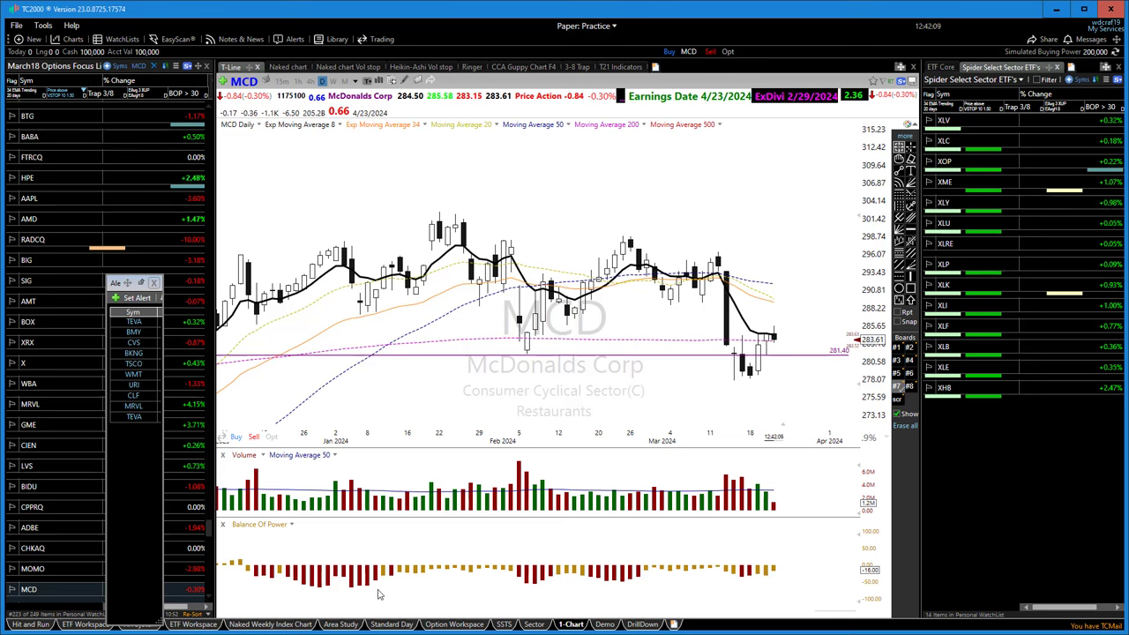
scroll(564, 486, "down", 2)
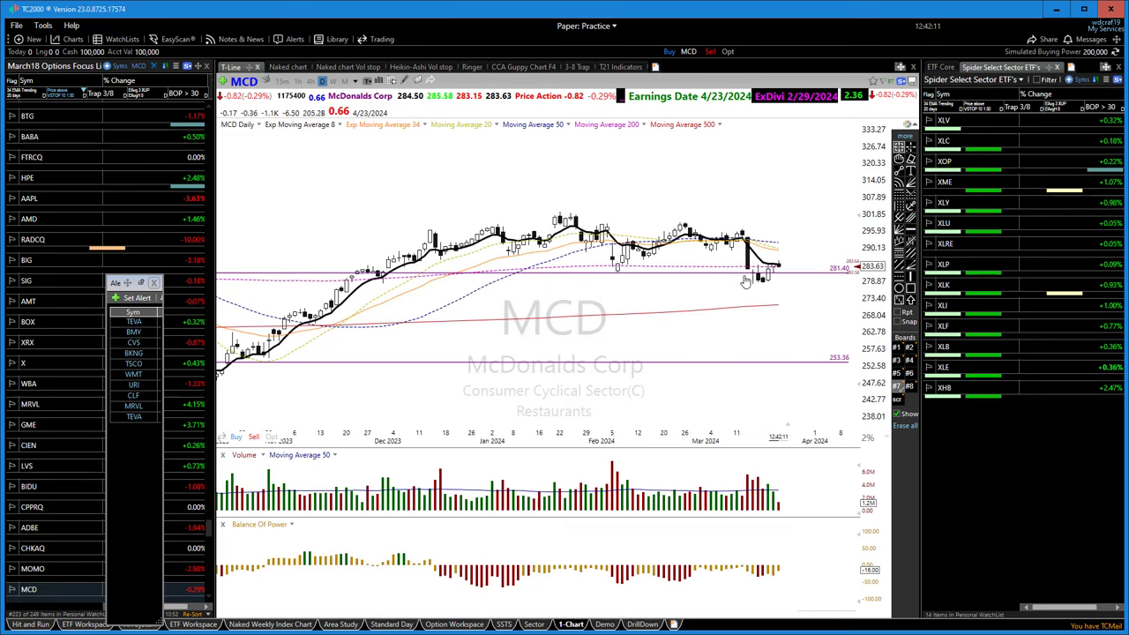
scroll(730, 394, "up", 2)
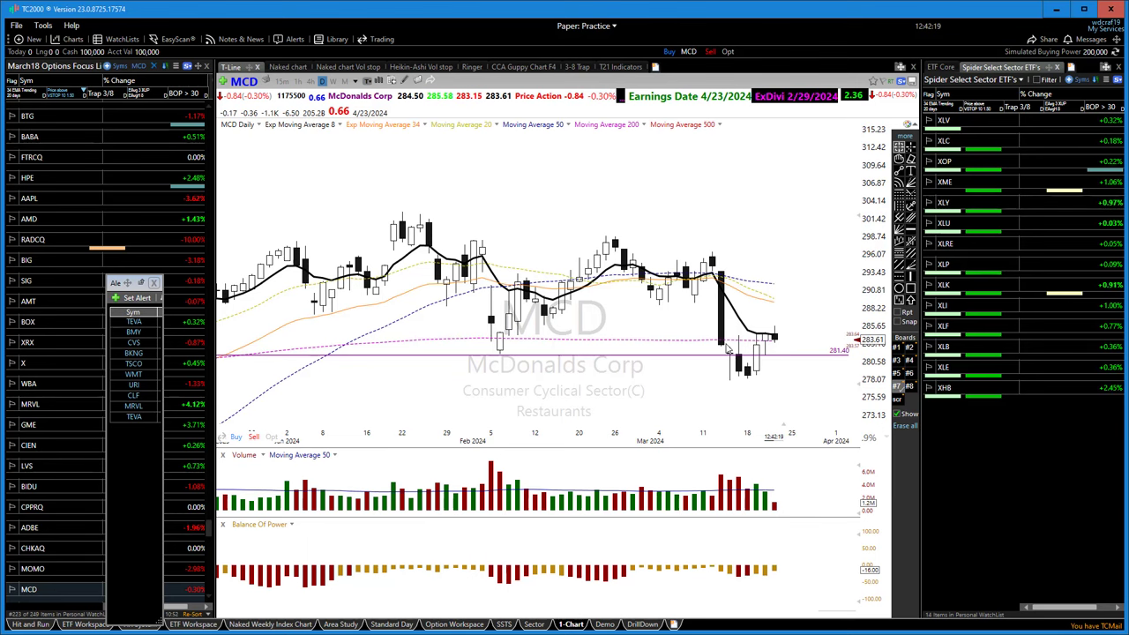
scroll(491, 377, "down", 4)
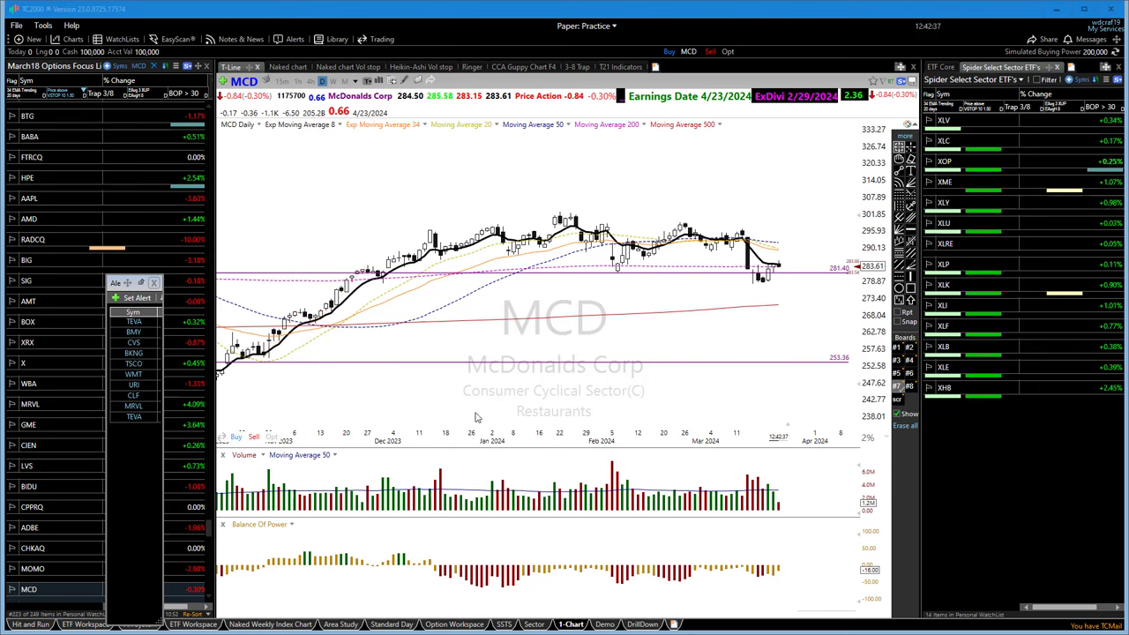
scroll(476, 415, "up", 3)
scroll(487, 400, "up", 2)
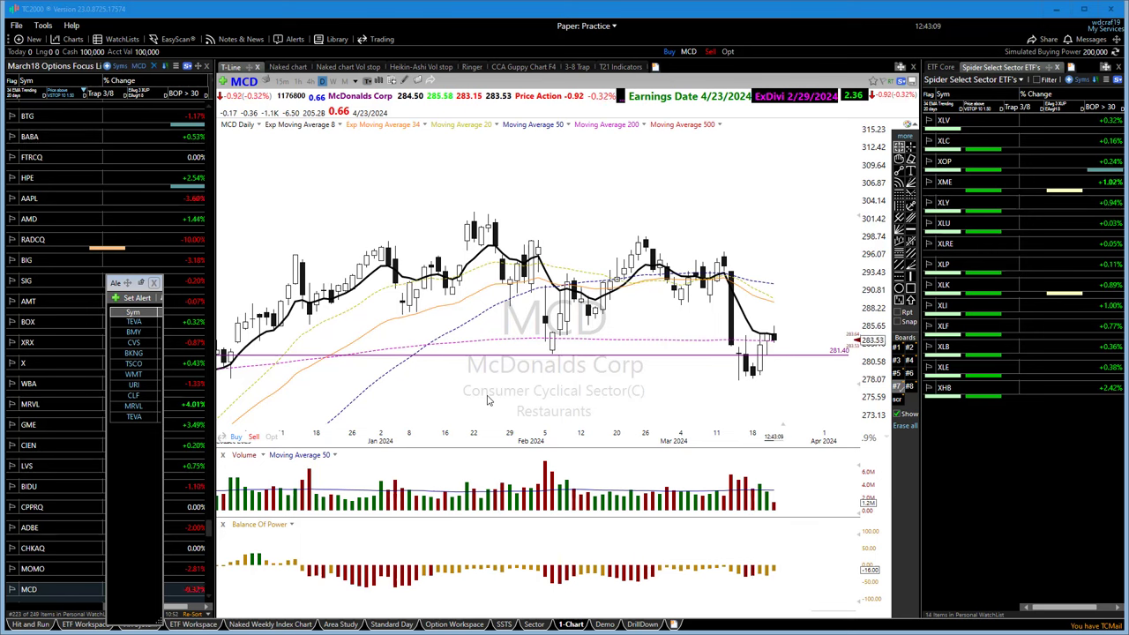
scroll(546, 409, "up", 2)
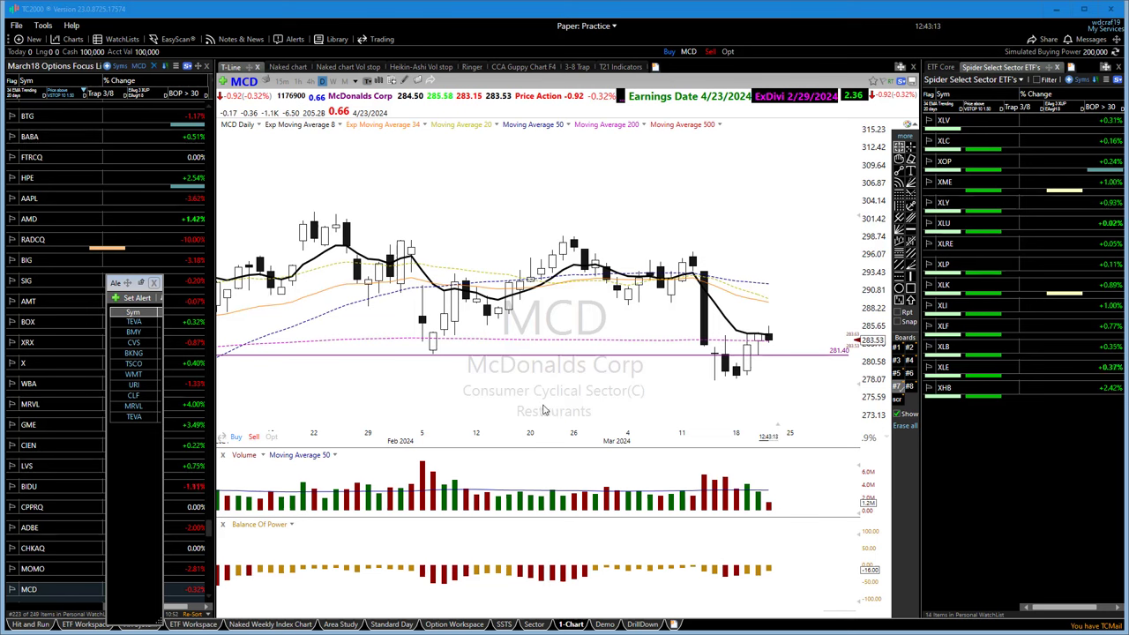
scroll(544, 409, "down", 2)
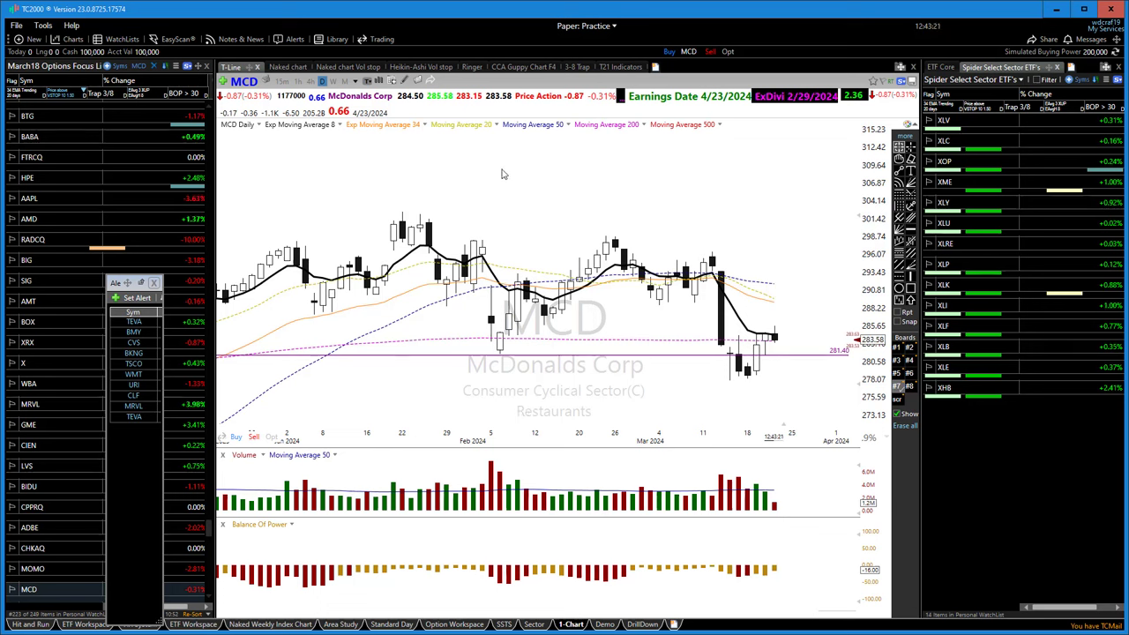
Display AMD on the 3-8 Trap chart and sketch red arrows along its October price swings
left_click(579, 67)
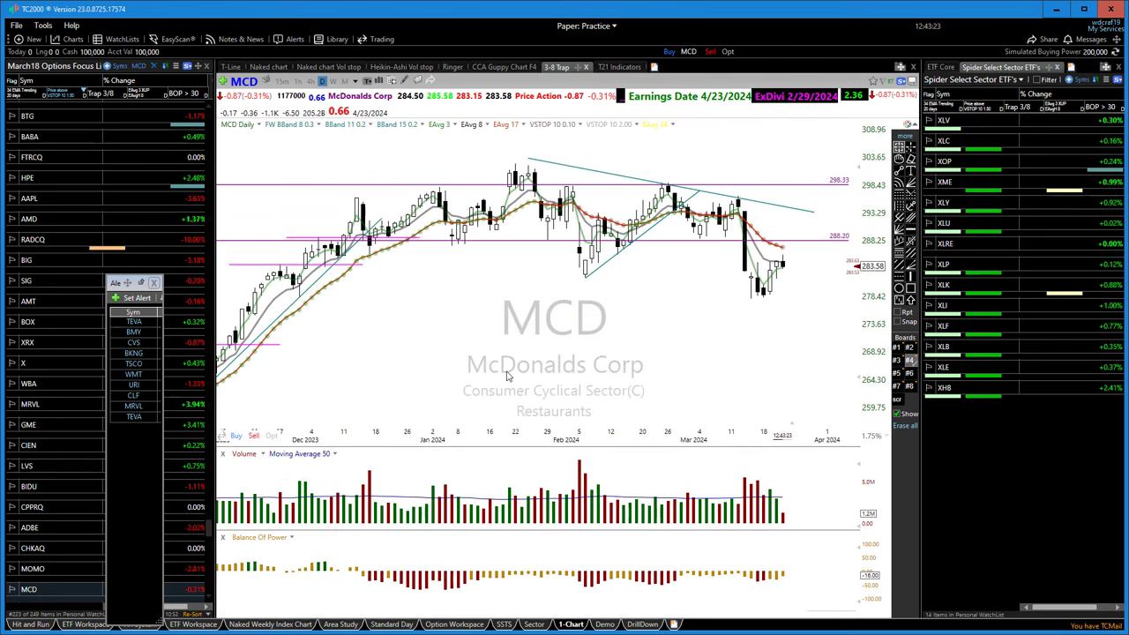
left_click(35, 219)
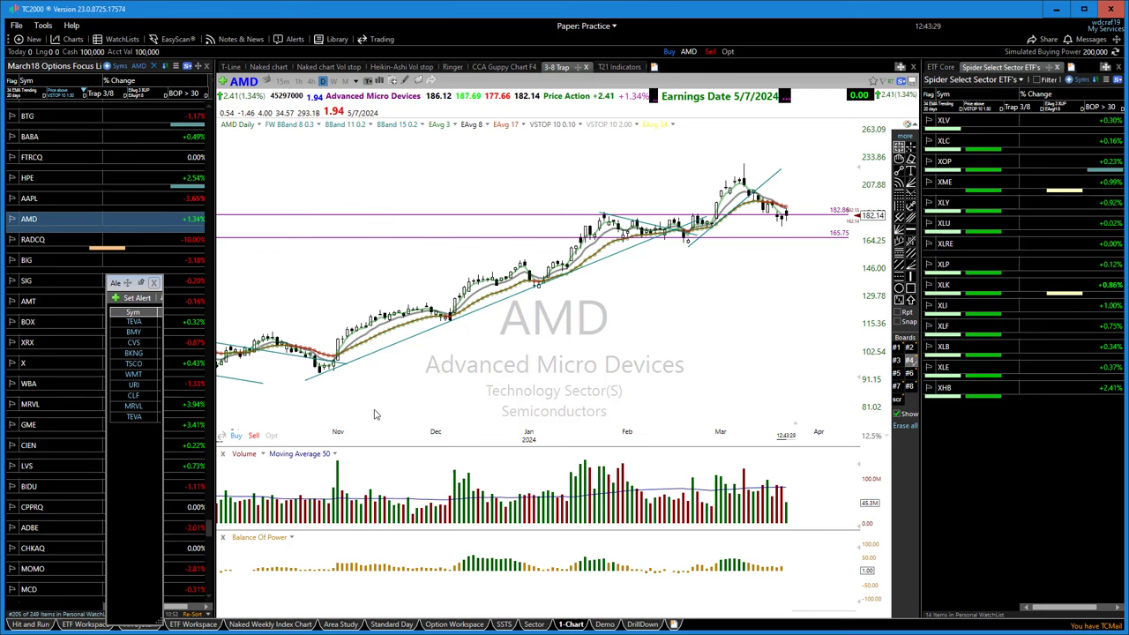
scroll(374, 414, "down", 2)
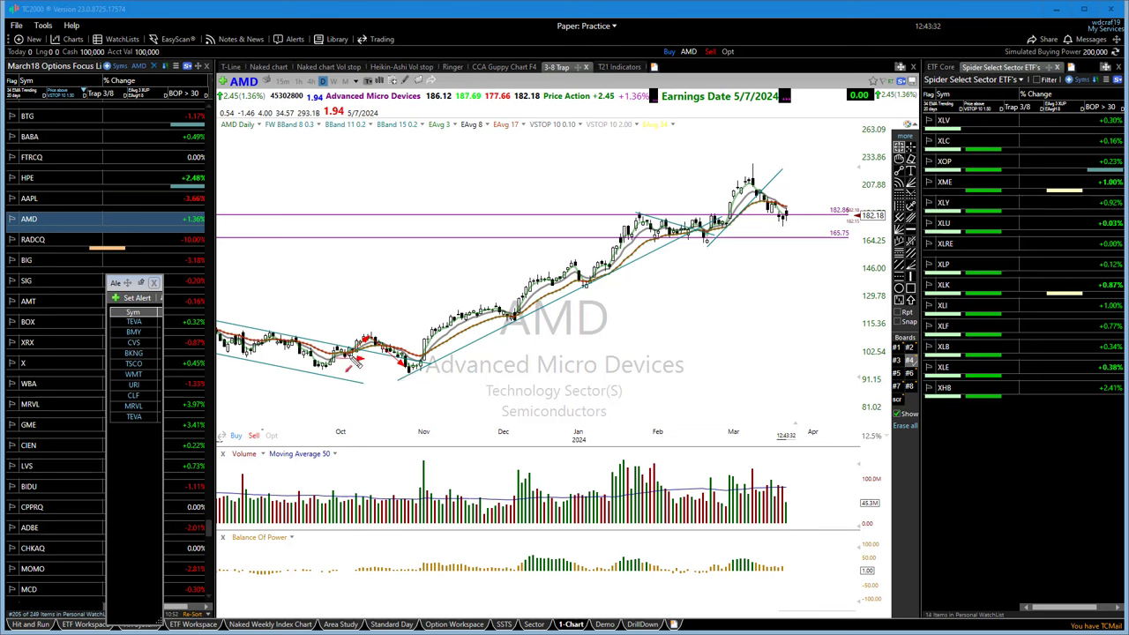
left_click(357, 357)
key("Escape")
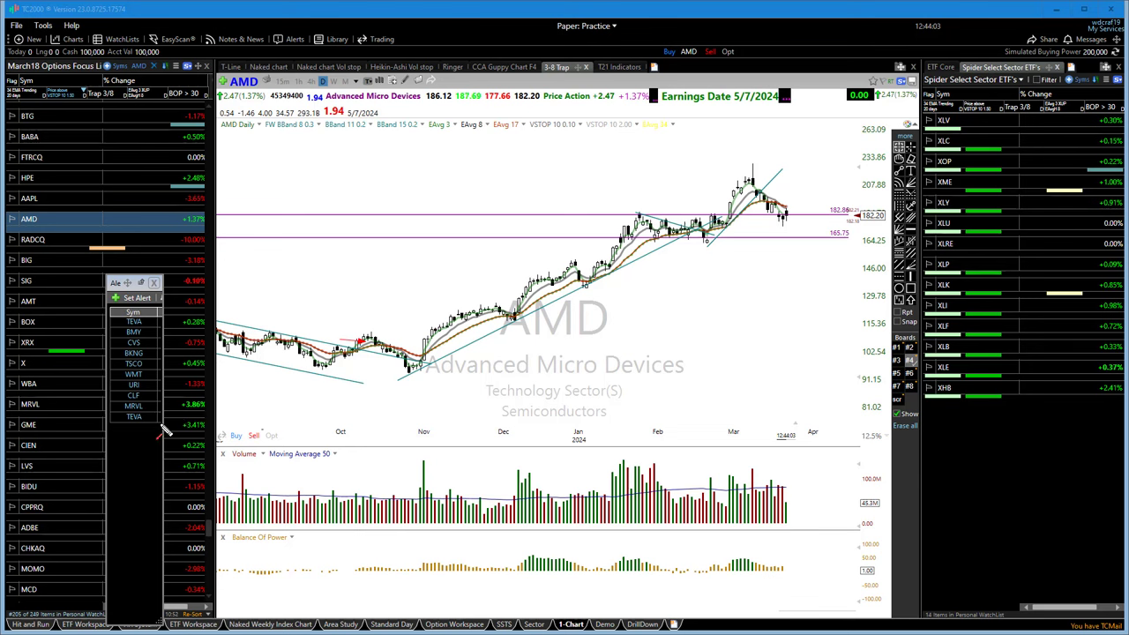
left_click_drag(366, 341, 258, 333)
scroll(463, 404, "up", 3)
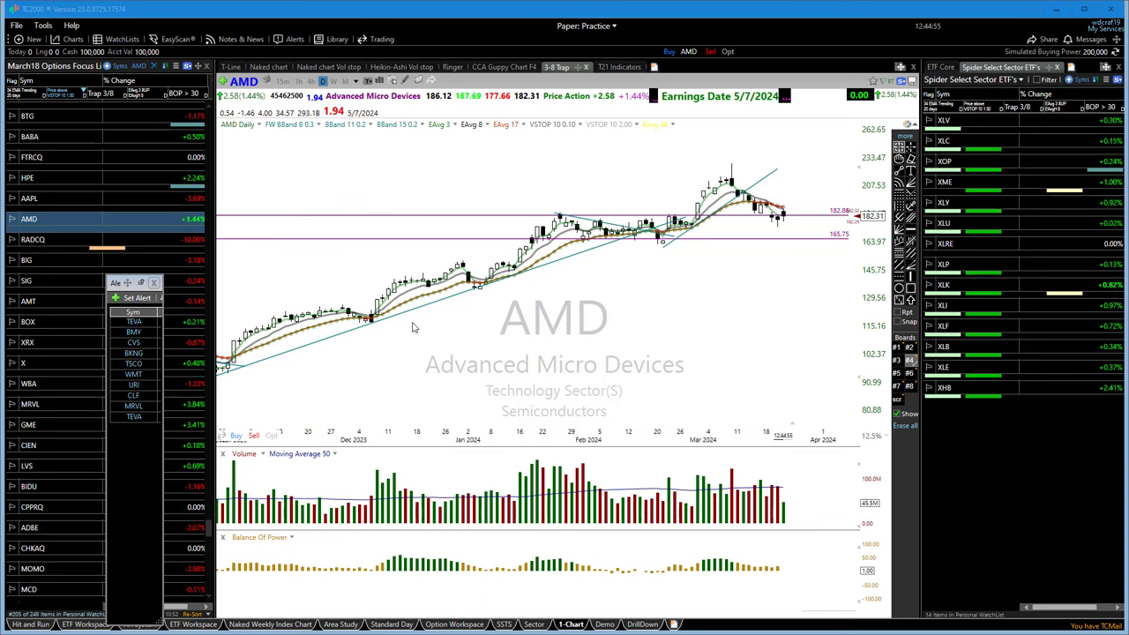
Sketch red arrows beneath AMD's December consolidation and January pullback to mark how price holds around the averages
scroll(424, 376, "up", 2)
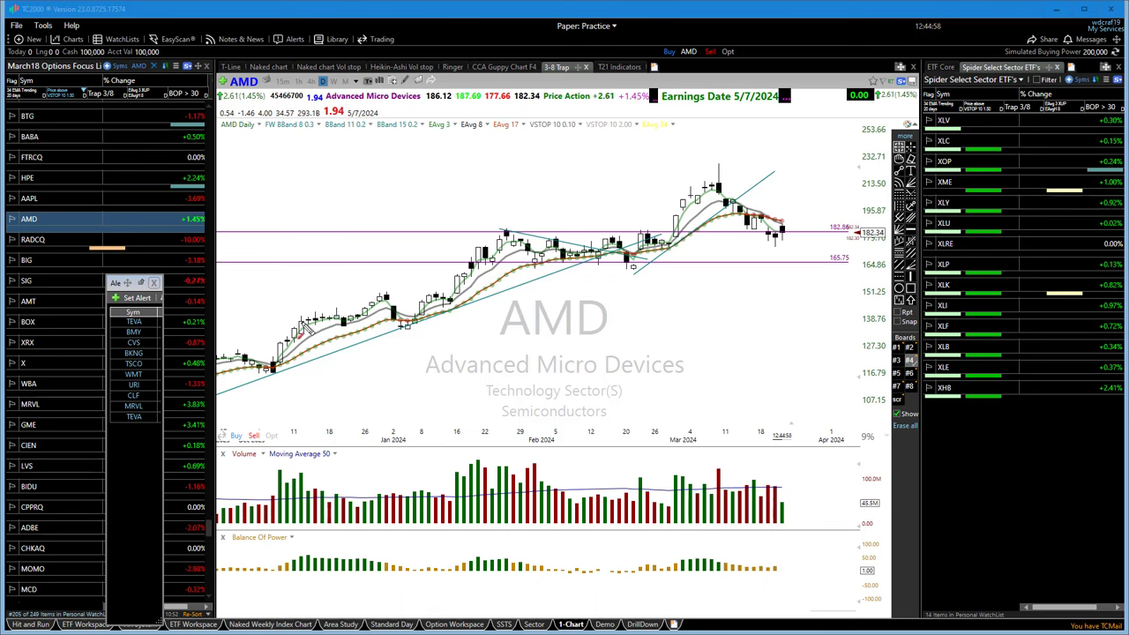
left_click_drag(308, 323, 374, 327)
mouse_move(469, 306)
left_mouse_down()
mouse_move(484, 318)
mouse_move(477, 308)
left_mouse_up()
left_click_drag(429, 308, 439, 301)
left_click_drag(397, 335, 438, 332)
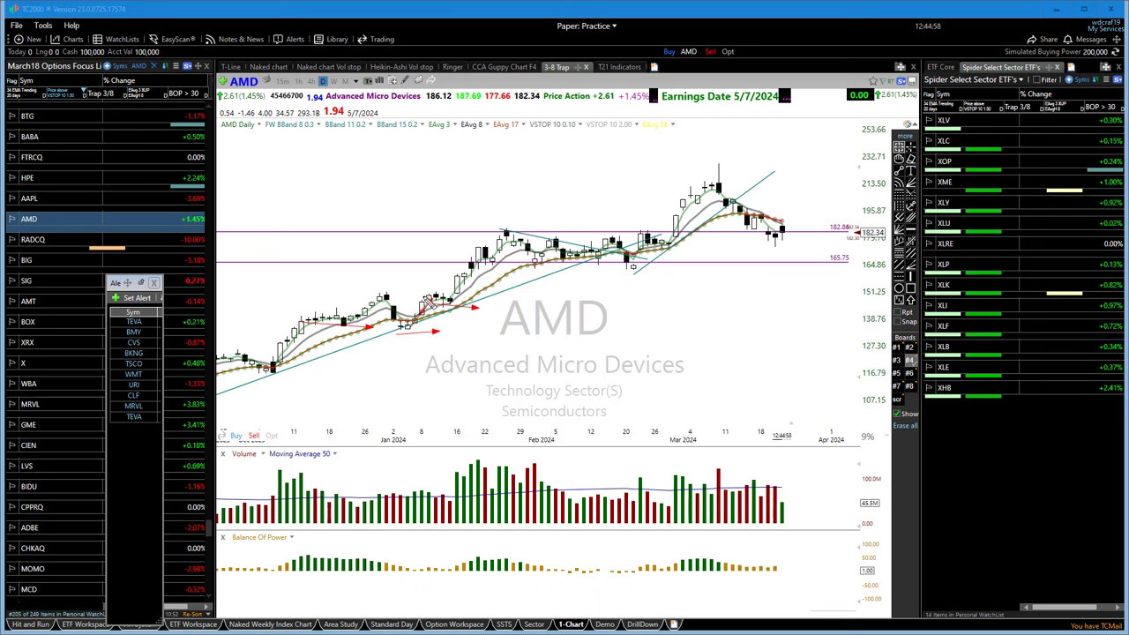
mouse_move(428, 303)
left_mouse_down()
mouse_move(470, 305)
mouse_move(458, 307)
left_mouse_up()
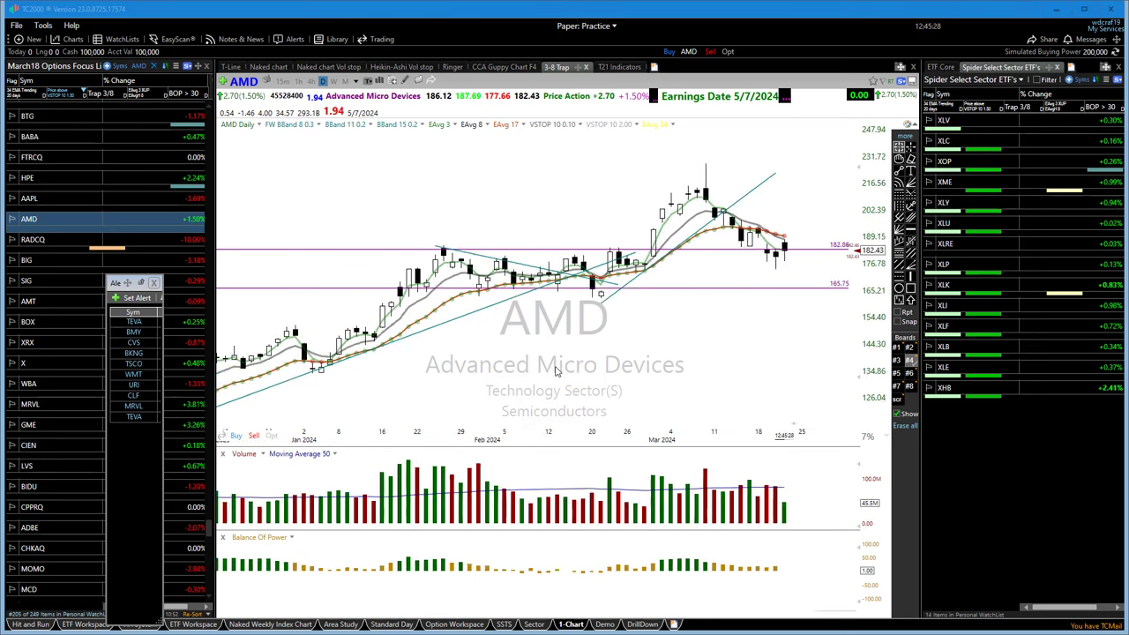
scroll(556, 370, "up", 2)
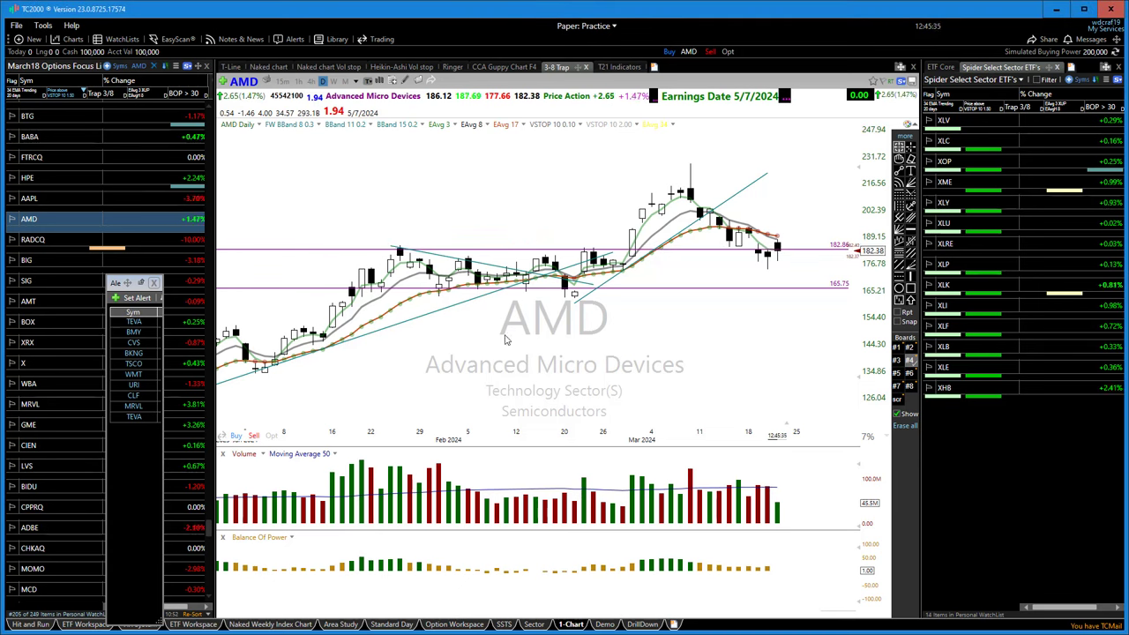
Display MCD on the T-Line chart and delete its horizontal line at 281.40
type("MCD")
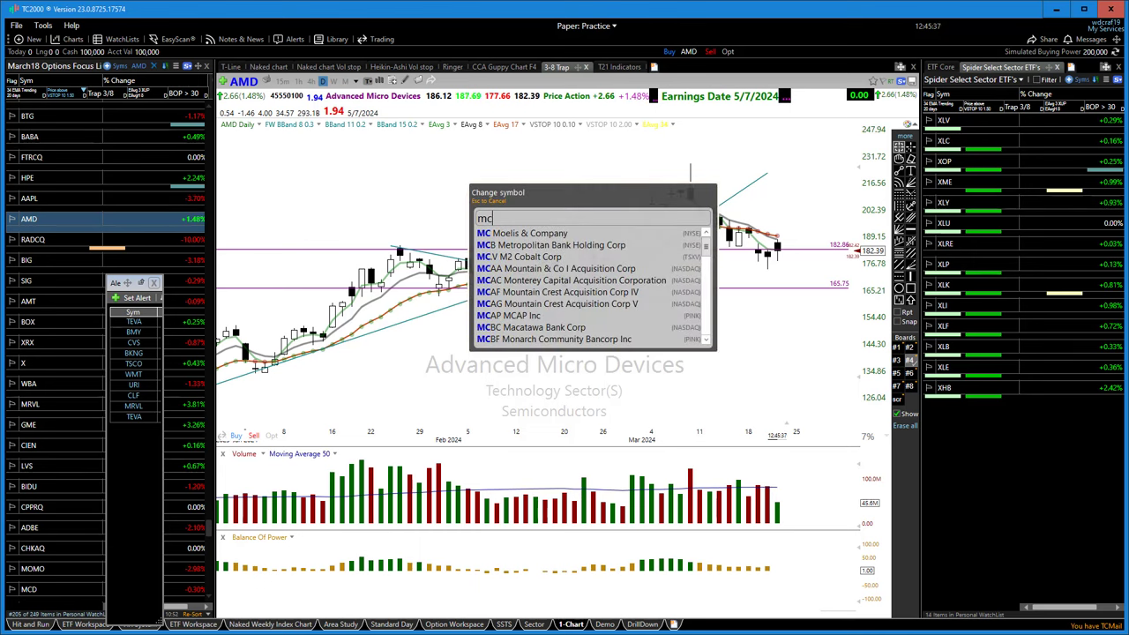
key("Return")
key("ctrl+1")
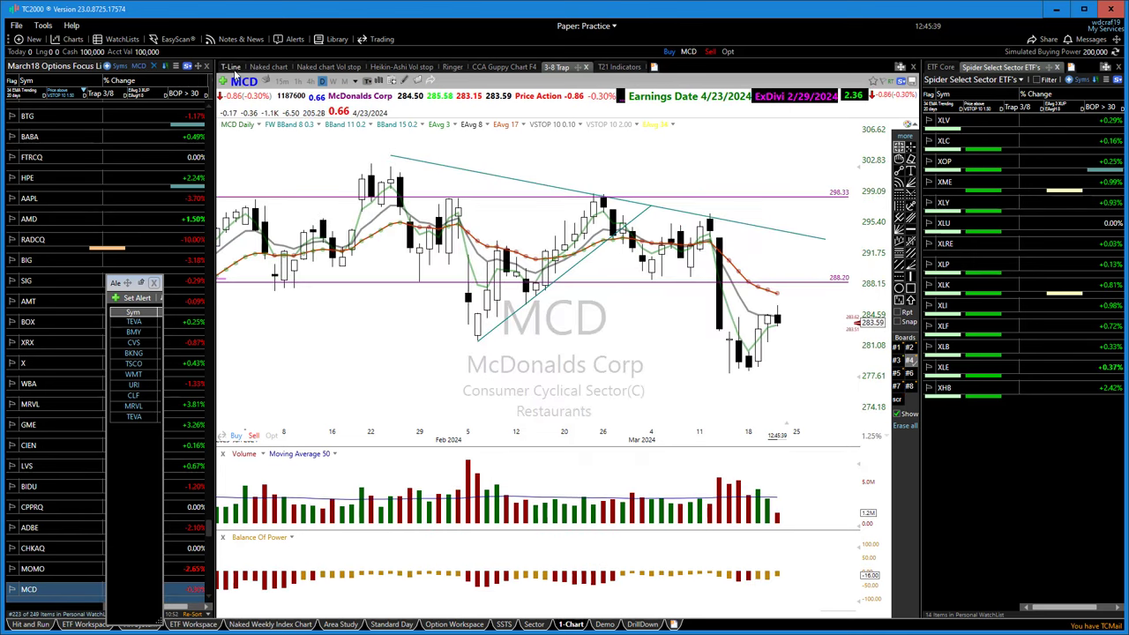
right_click(819, 365)
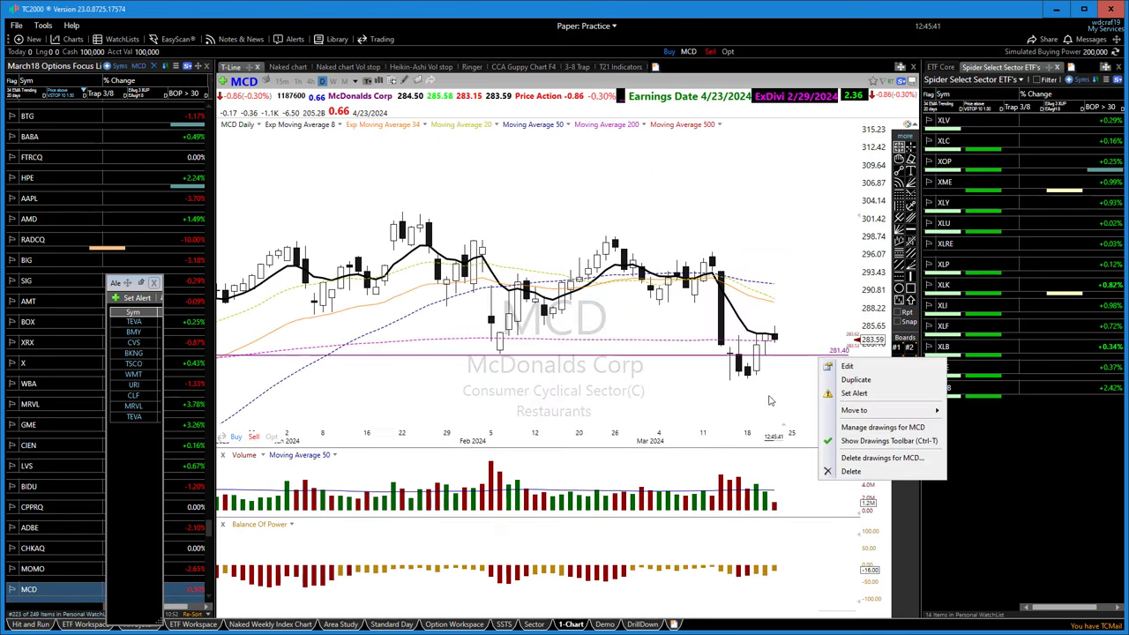
left_click(850, 471)
Display AAPL on the 3-8 Trap chart with drawing board #7
type("AAPL")
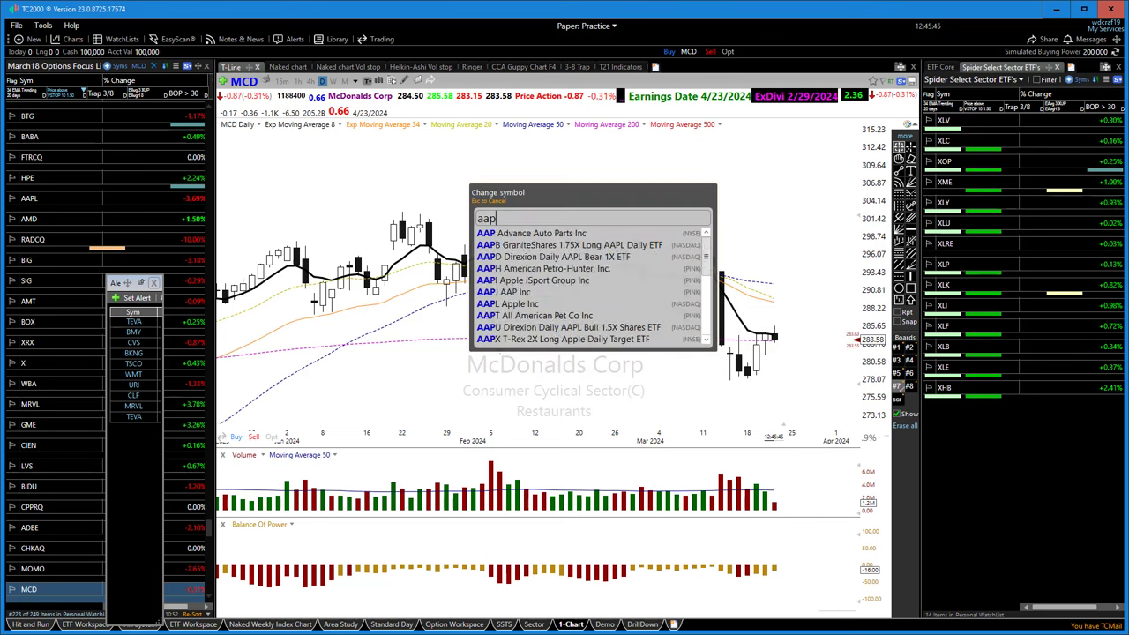
key("Return")
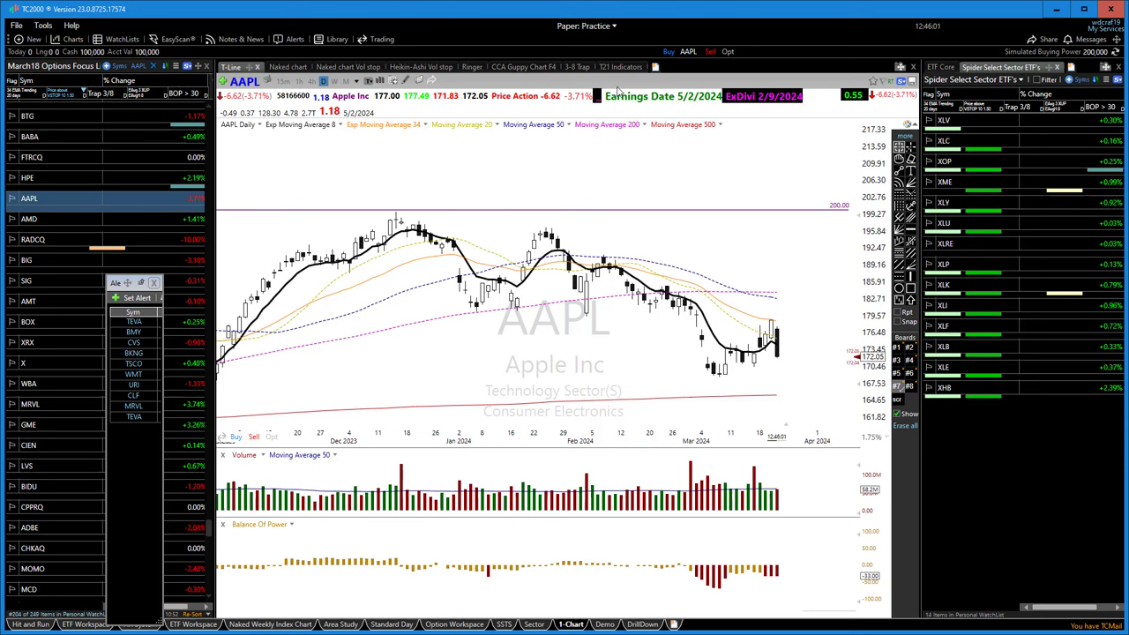
left_click(579, 67)
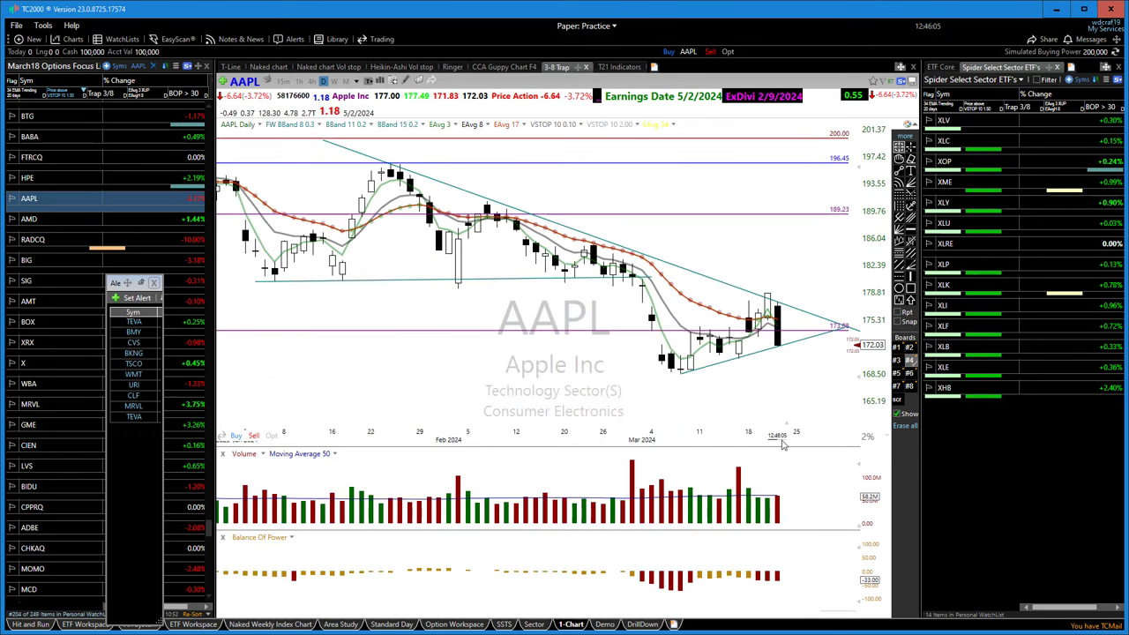
left_click(897, 386)
scroll(545, 402, "down", 2)
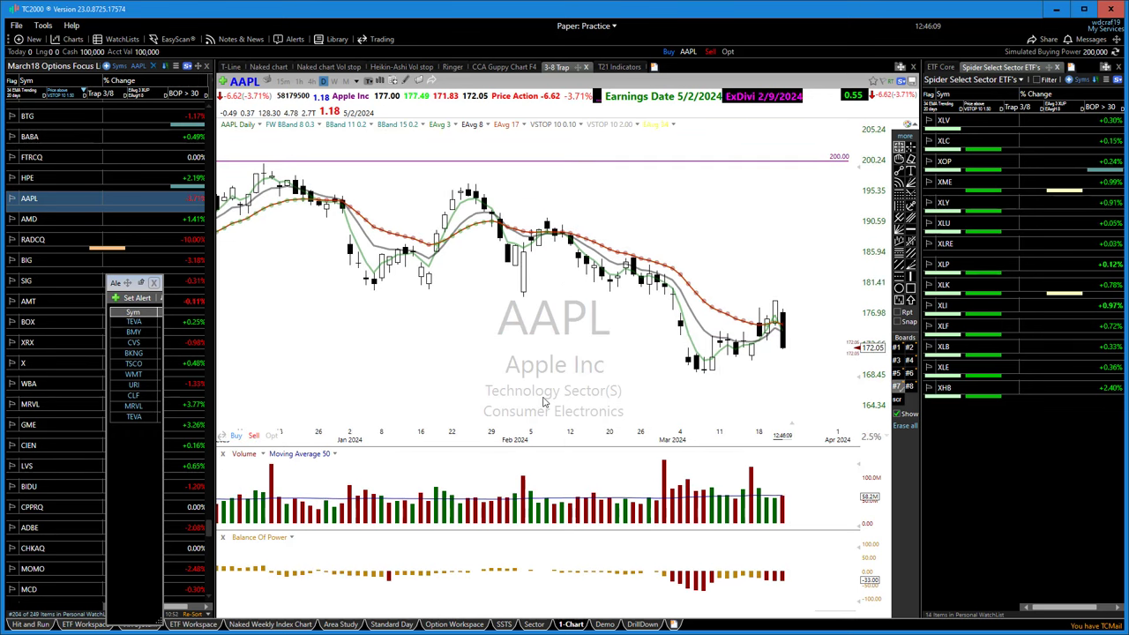
Review AAPL's recent moving-average crossings and project a further decline beyond the latest bar with a red arrow
scroll(546, 398, "down", 1)
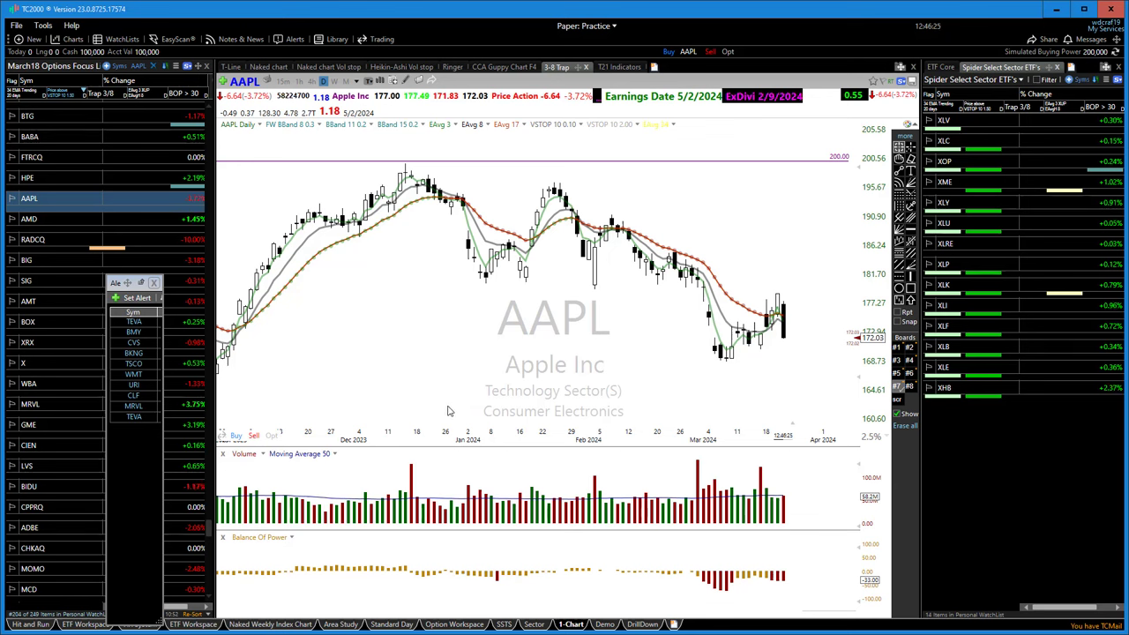
scroll(438, 341, "down", 1)
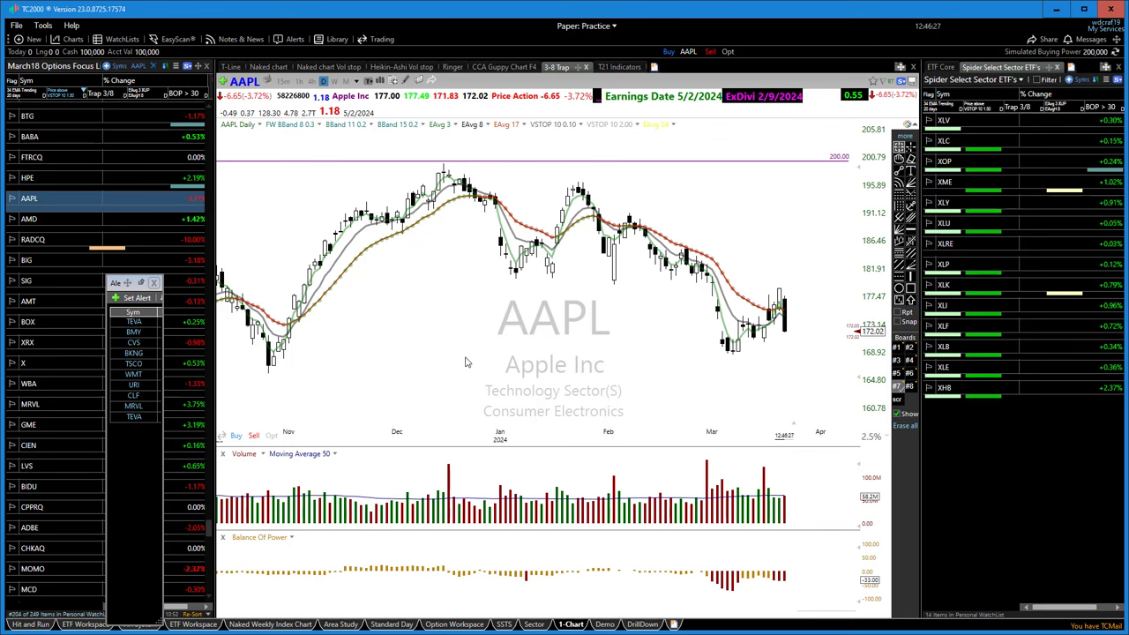
scroll(613, 374, "up", 1)
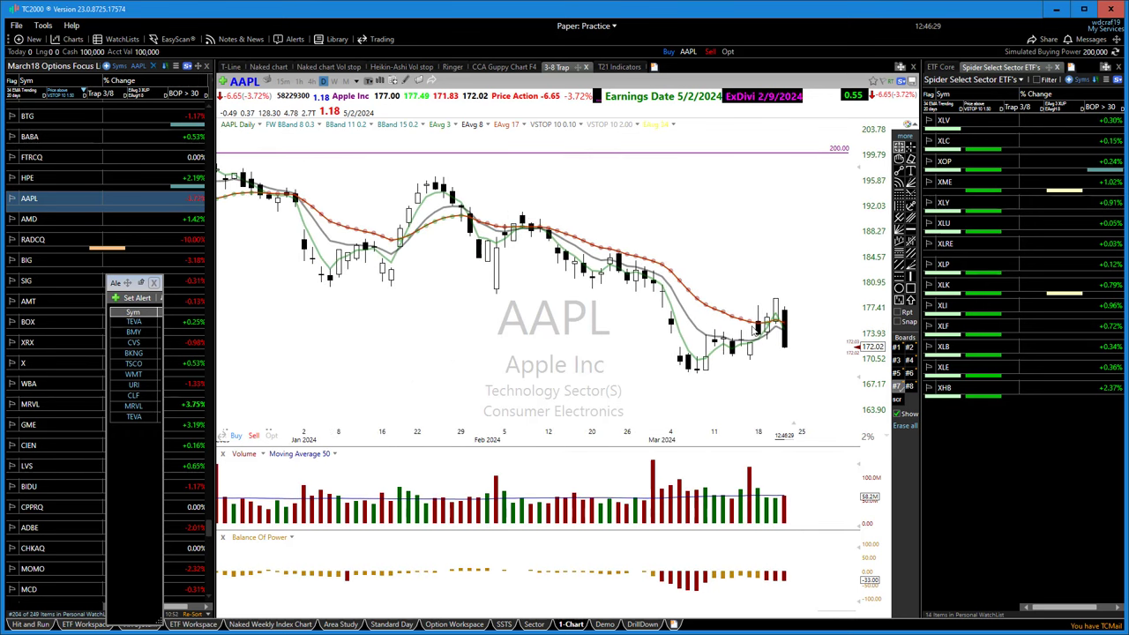
scroll(764, 394, "up", 1)
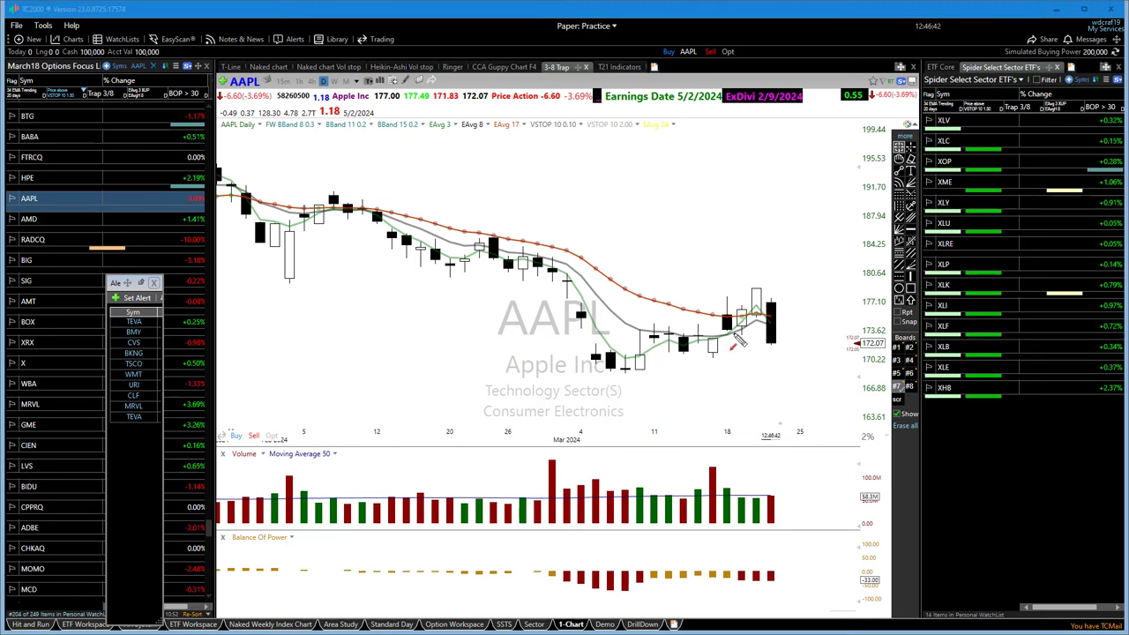
mouse_move(781, 356)
left_mouse_down()
mouse_move(791, 379)
mouse_move(821, 363)
mouse_move(840, 397)
left_mouse_up()
key("Escape")
Examine how AAPL's 3, 8 and 17 averages cross and separate from November 2023 through March 2024
scroll(504, 342, "down", 2)
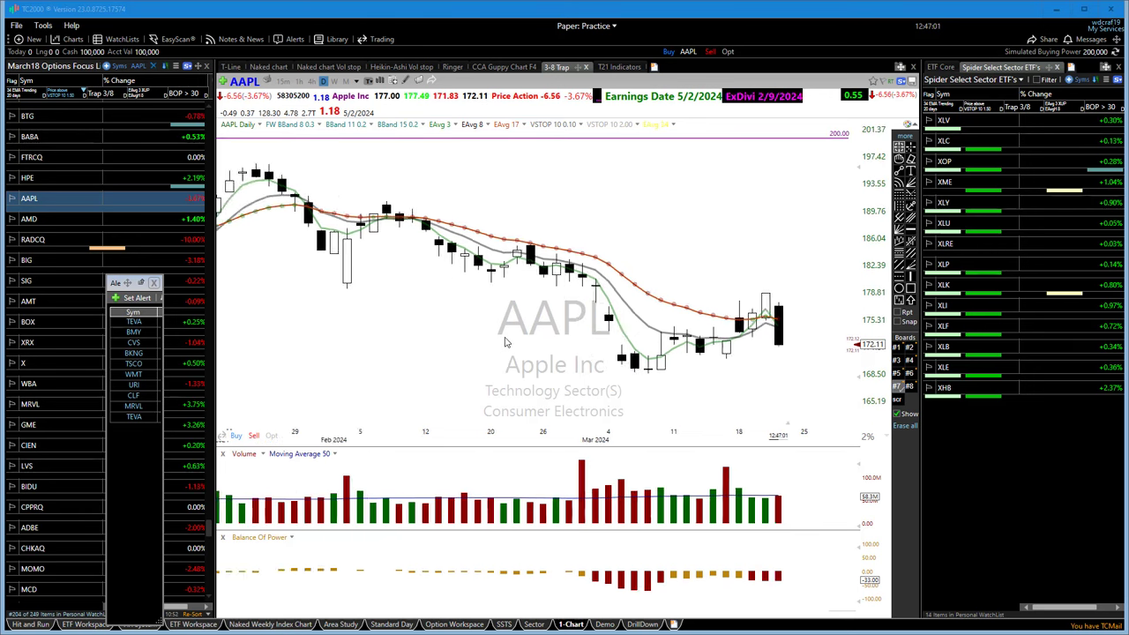
scroll(505, 342, "down", 3)
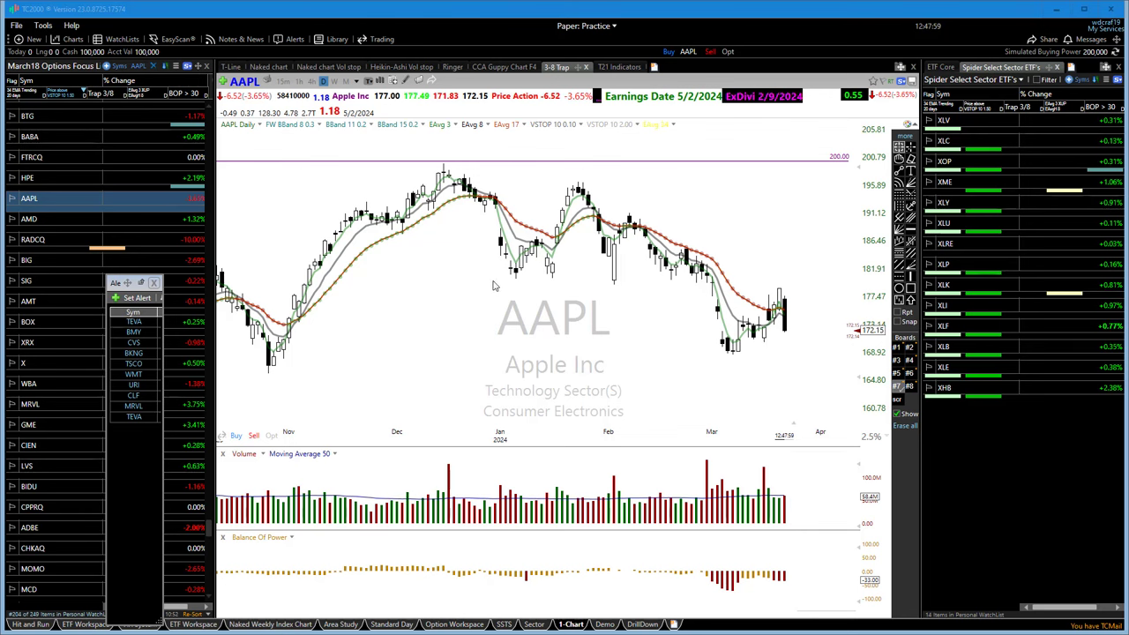
scroll(480, 285, "up", 2)
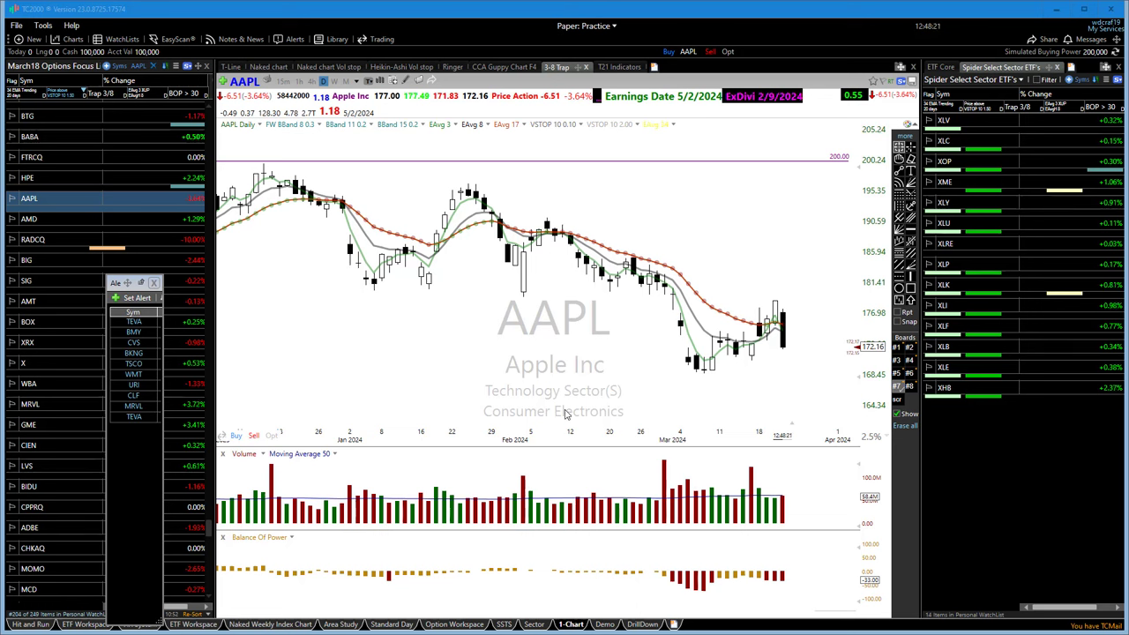
scroll(617, 377, "down", 2)
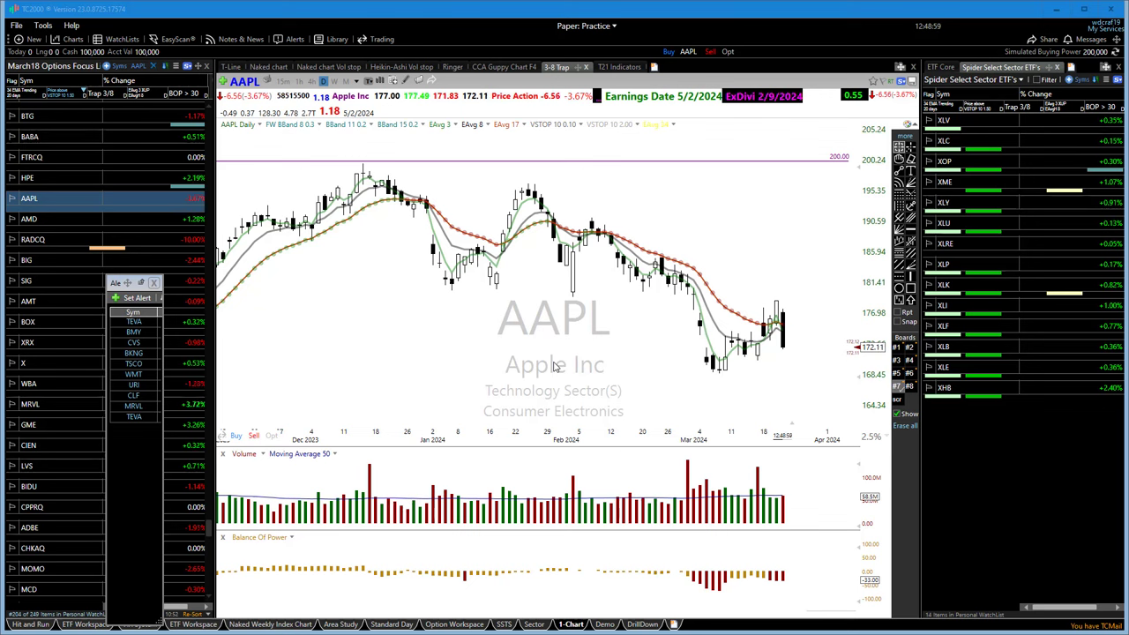
scroll(455, 363, "down", 2)
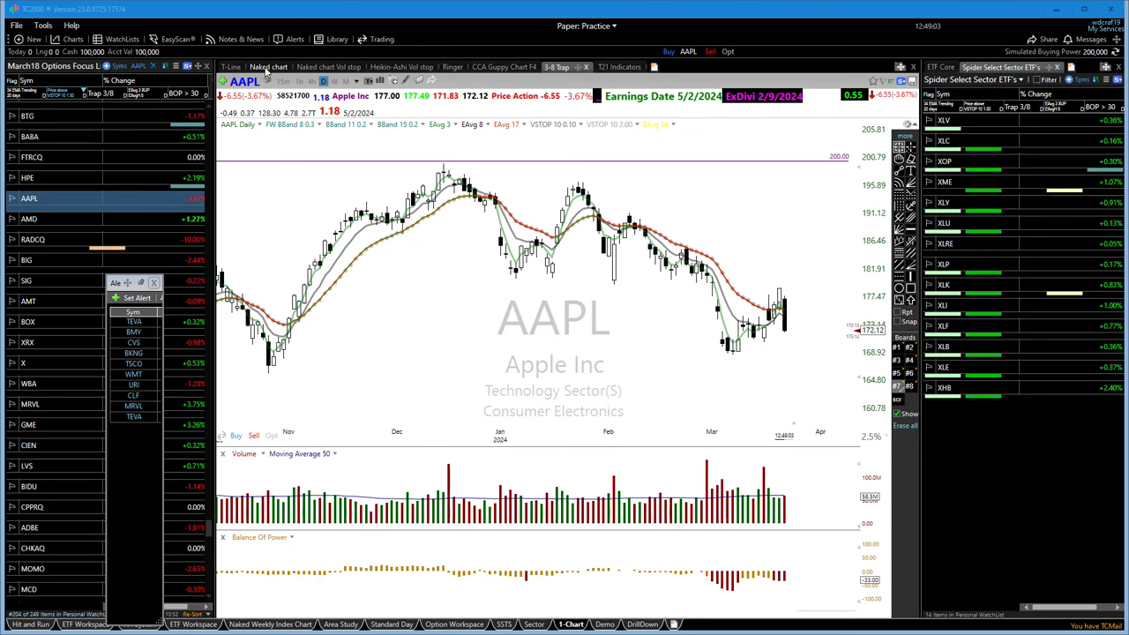
Display AAPL on the T-Line chart with daily prices reaching back before November 2023
left_click(267, 67)
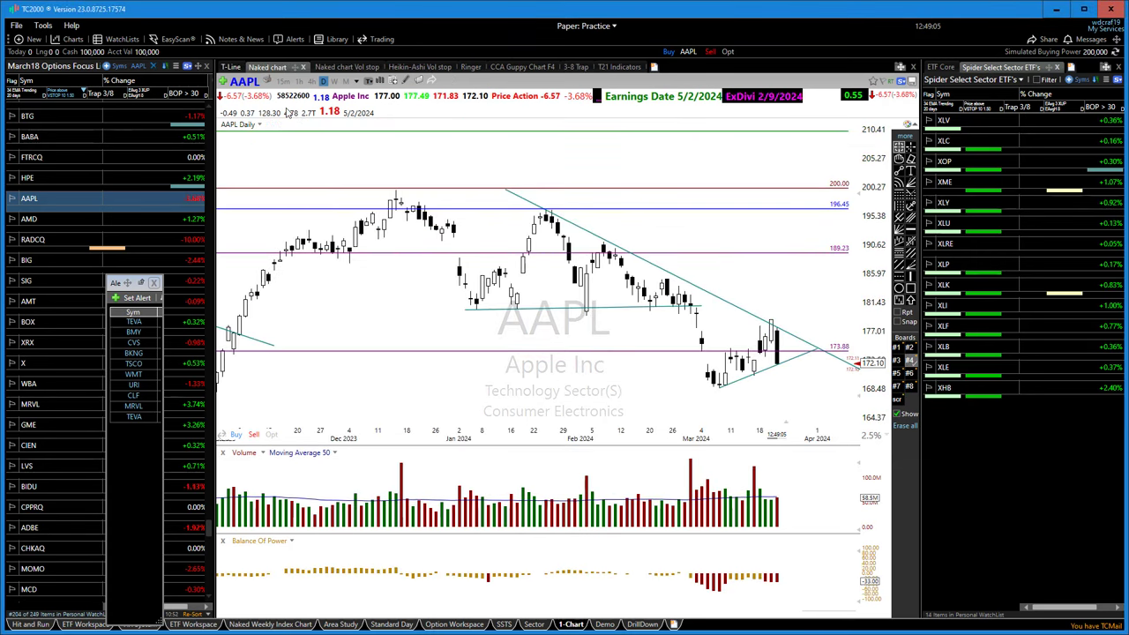
key("ctrl+shift+Tab")
scroll(618, 282, "down", 2)
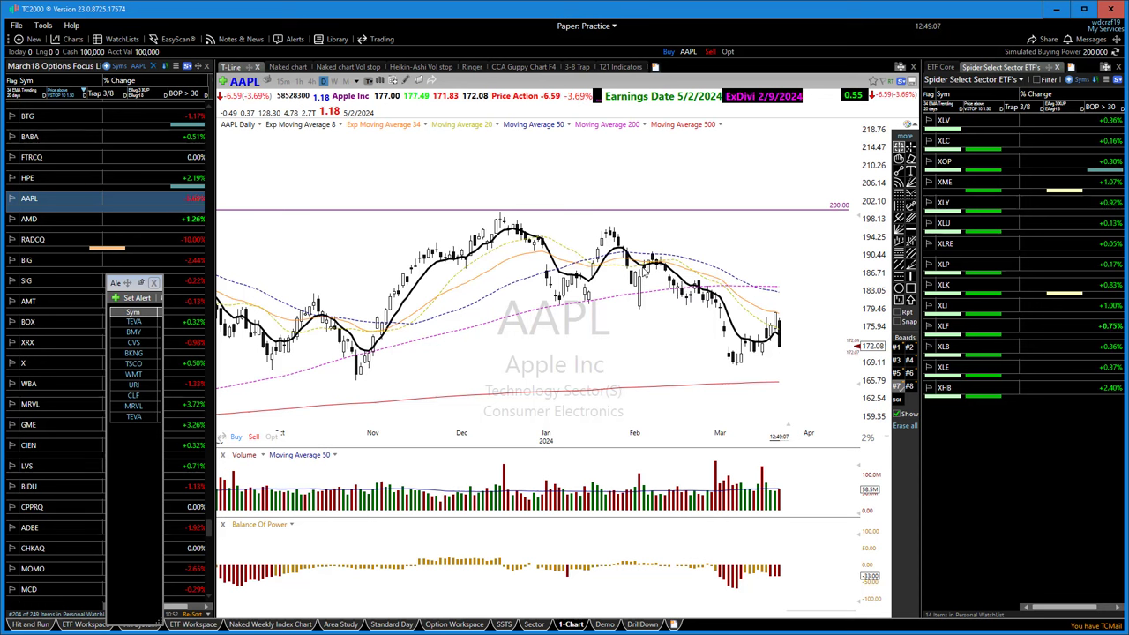
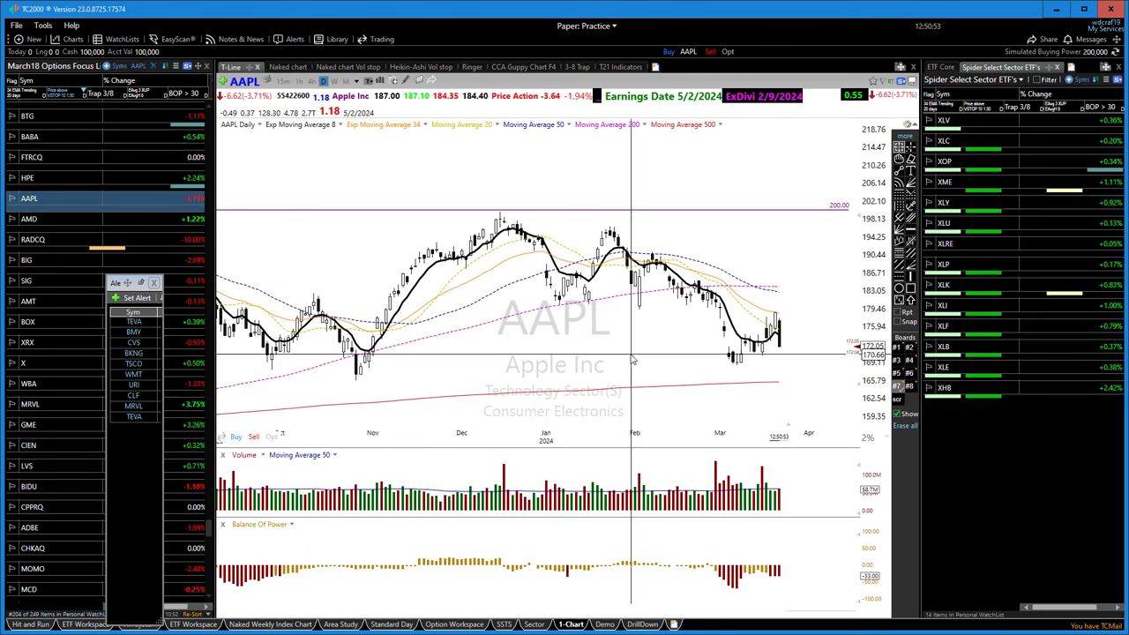
Compare BMY's recent daily bars on the T-Line chart and the 3-8 Trap chart, showing late January through March 2024 on the latter
type("BMY")
key("Return")
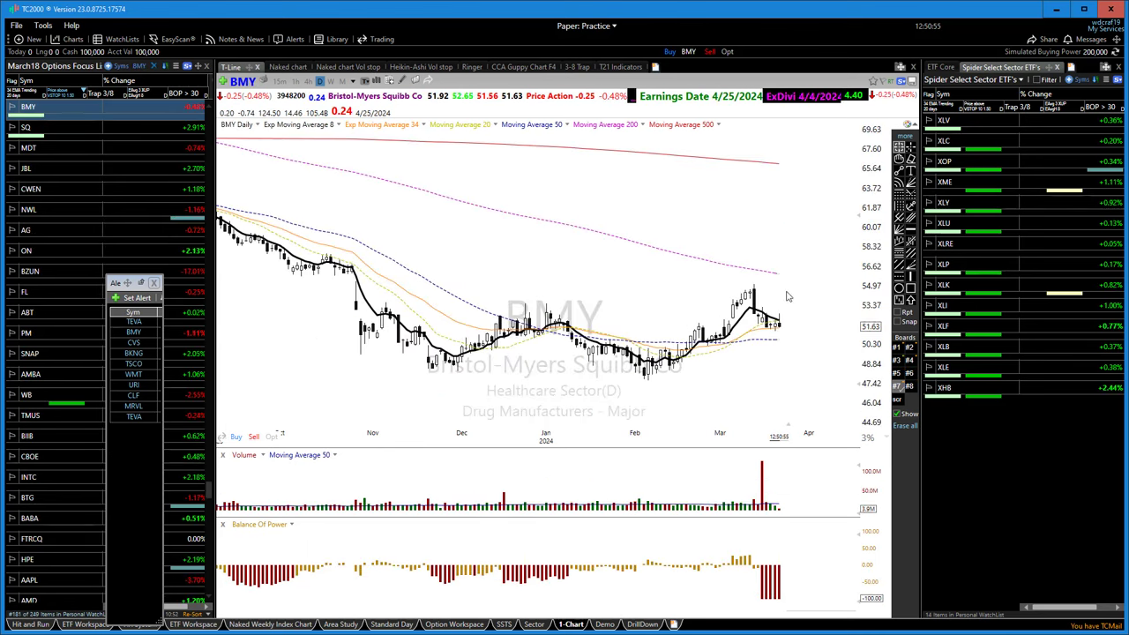
scroll(788, 297, "up", 5)
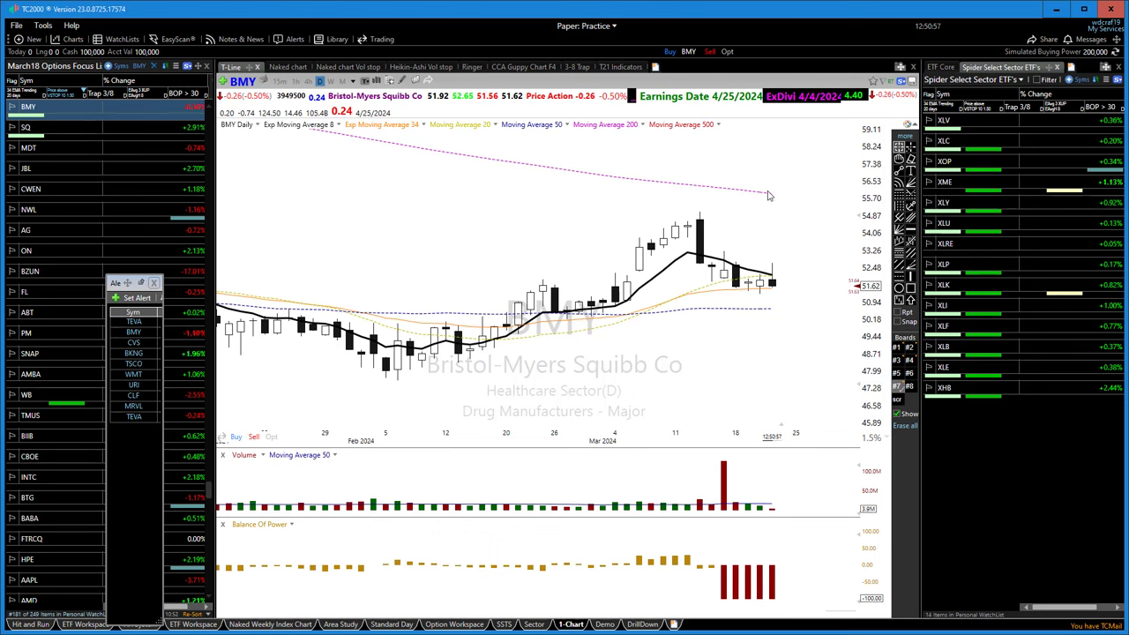
key("ctrl+Tab")
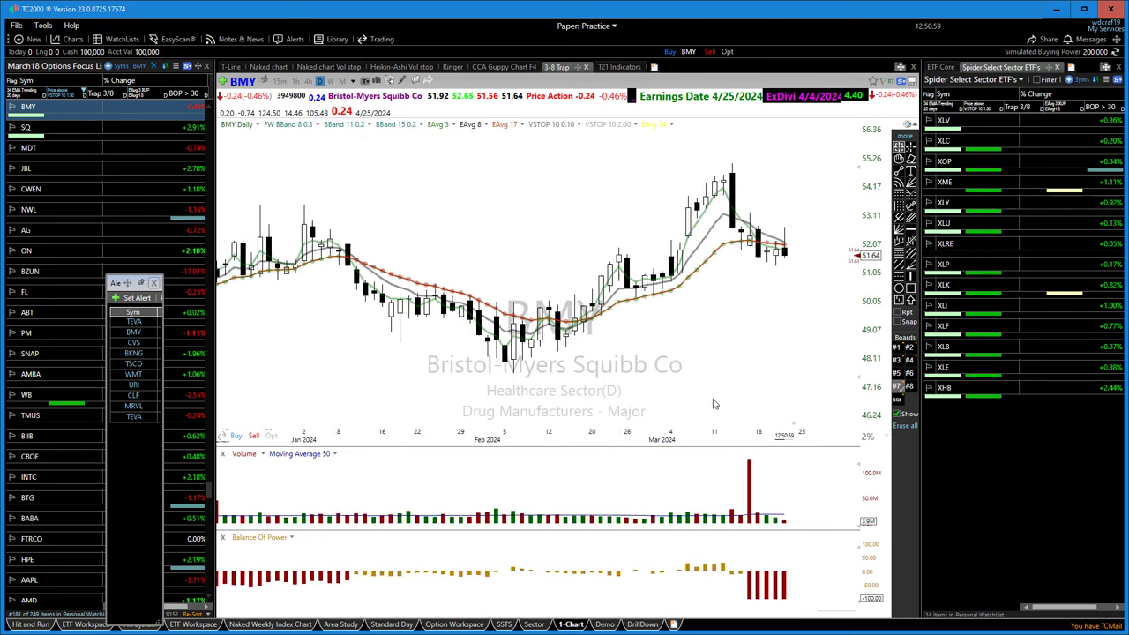
scroll(715, 404, "up", 1)
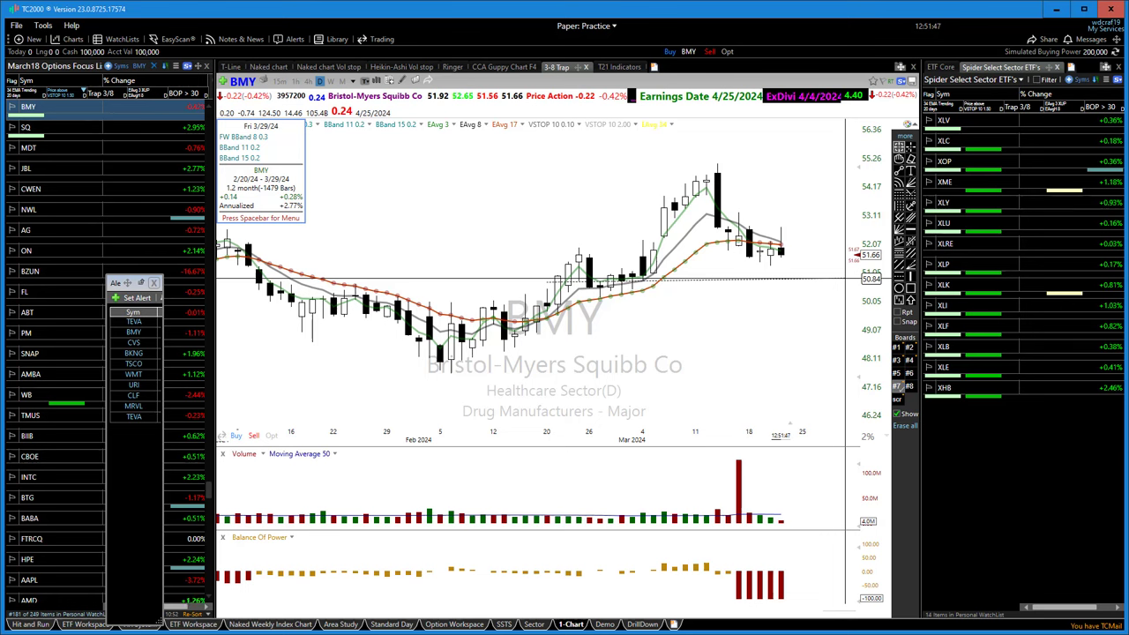
scroll(360, 382, "up", 1)
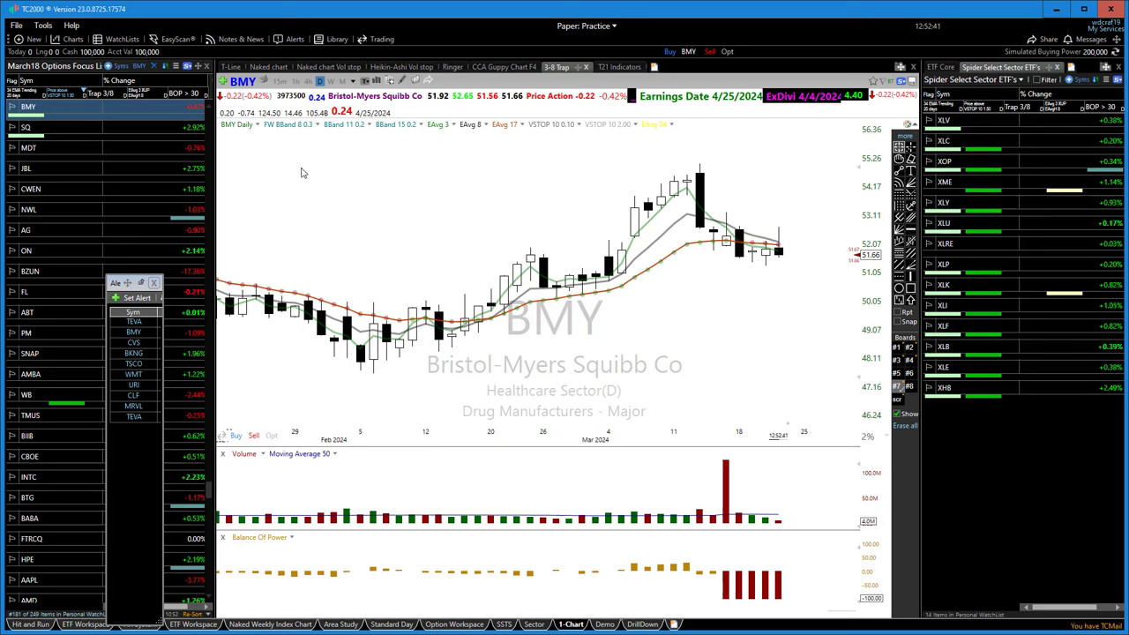
Display AAPL on the 3-8 Trap chart with daily prices reaching back into December 2023
type("AAPL")
key("Return")
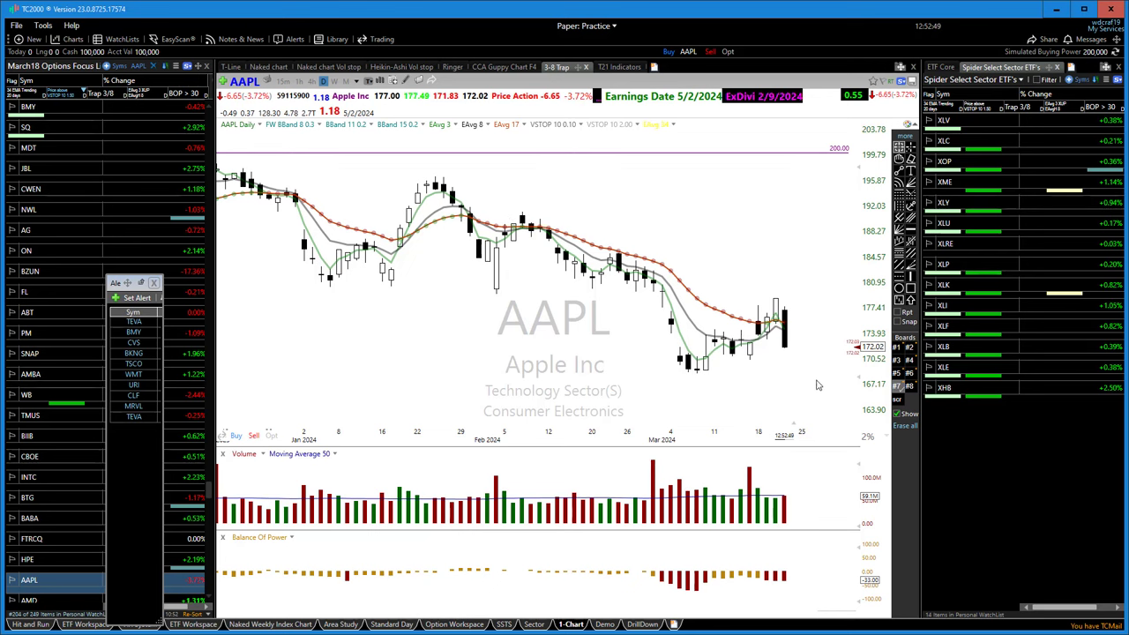
scroll(411, 340, "down", 2)
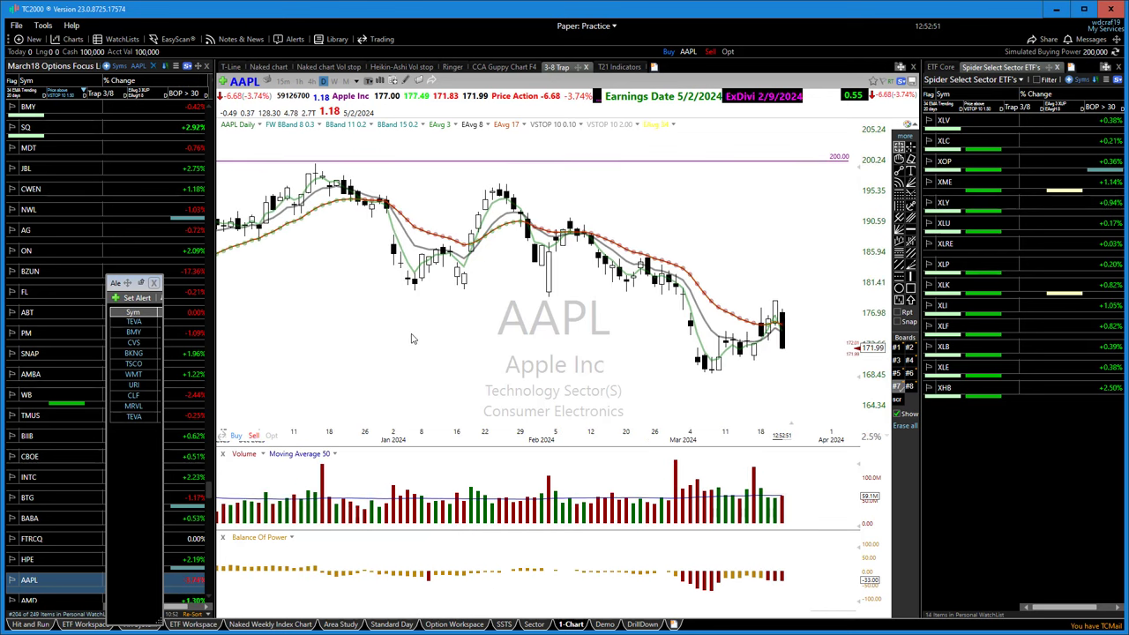
Display Pfizer (PFE) on the 3-8 Trap chart
type("PFC")
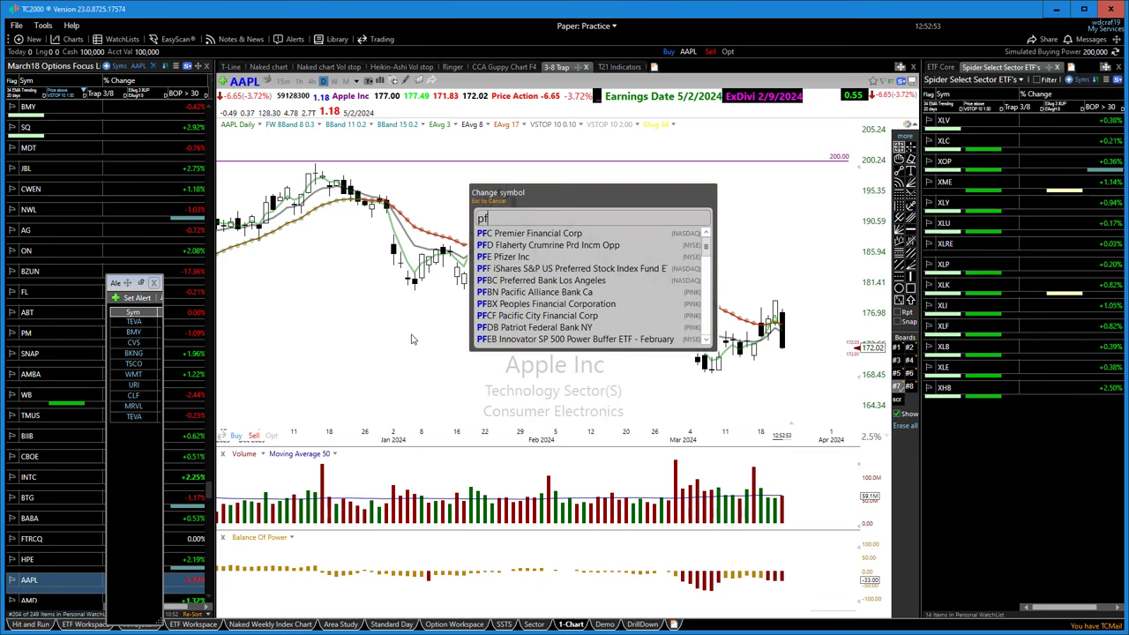
key("Return")
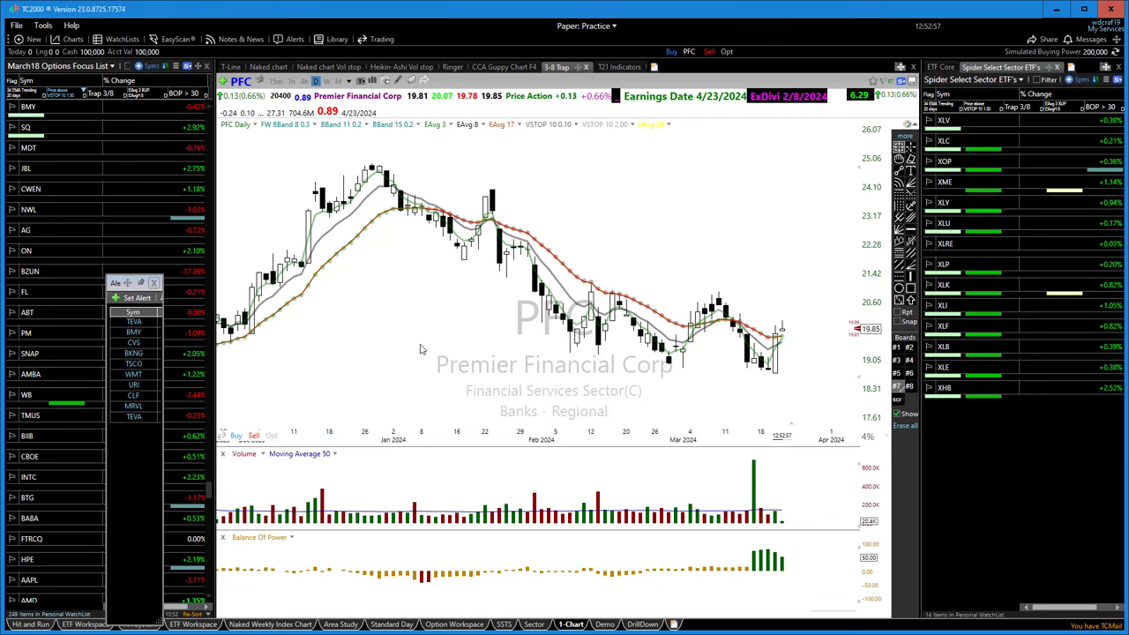
type("pf")
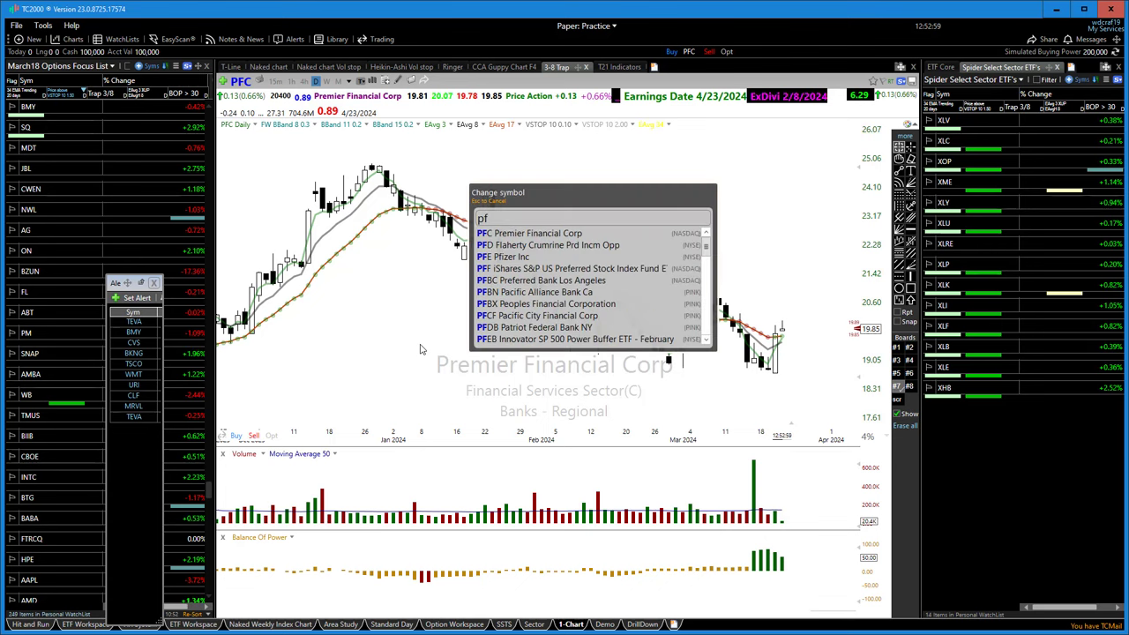
type("e")
key("Return")
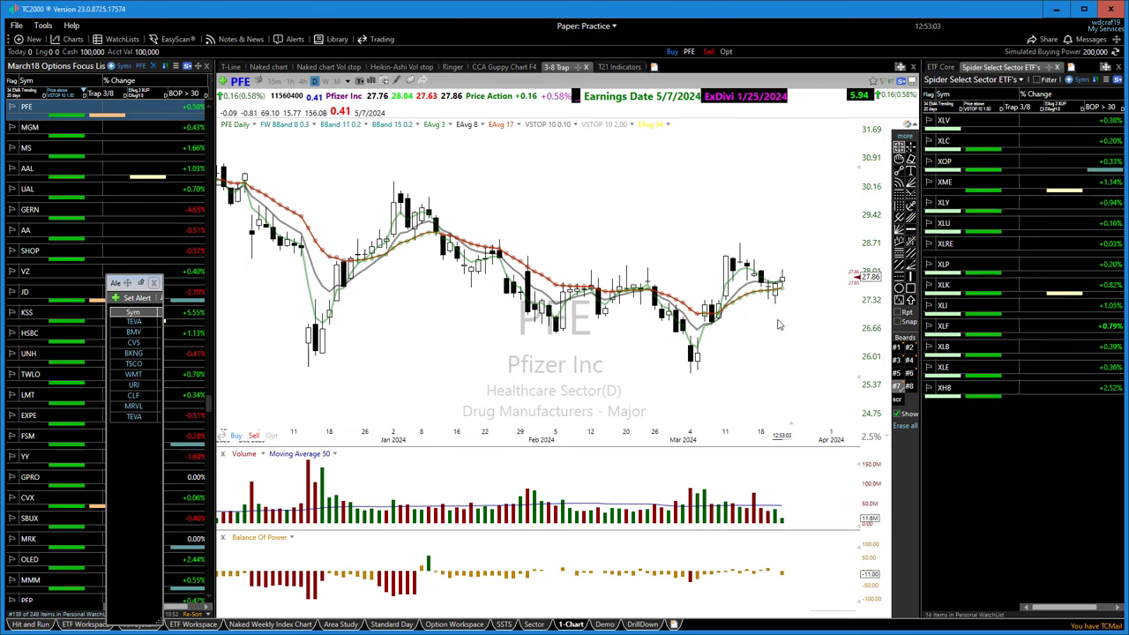
Review PFE's long-term trend against its moving averages on the T-Line chart, with daily history reaching back before 2021
left_click(230, 68)
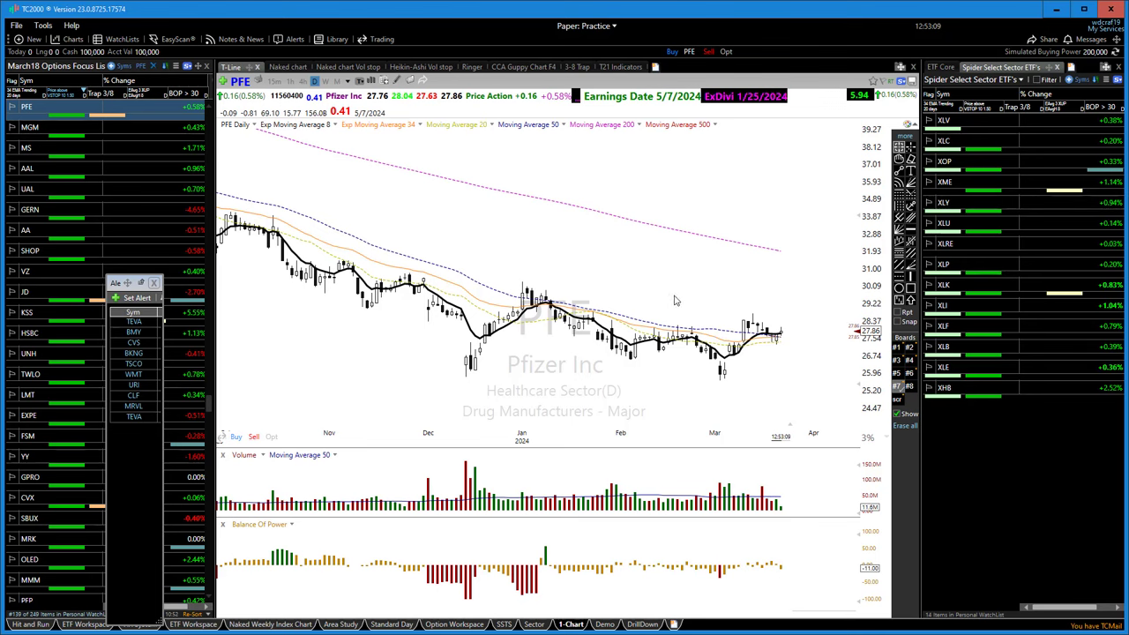
scroll(541, 333, "down", 5)
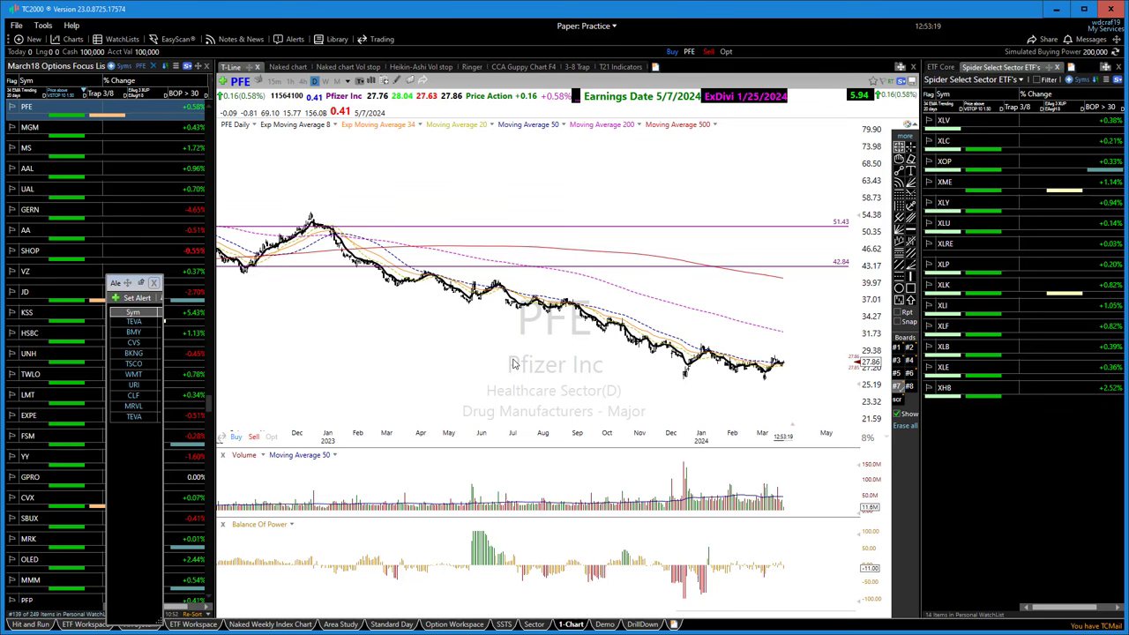
scroll(433, 311, "up", 1)
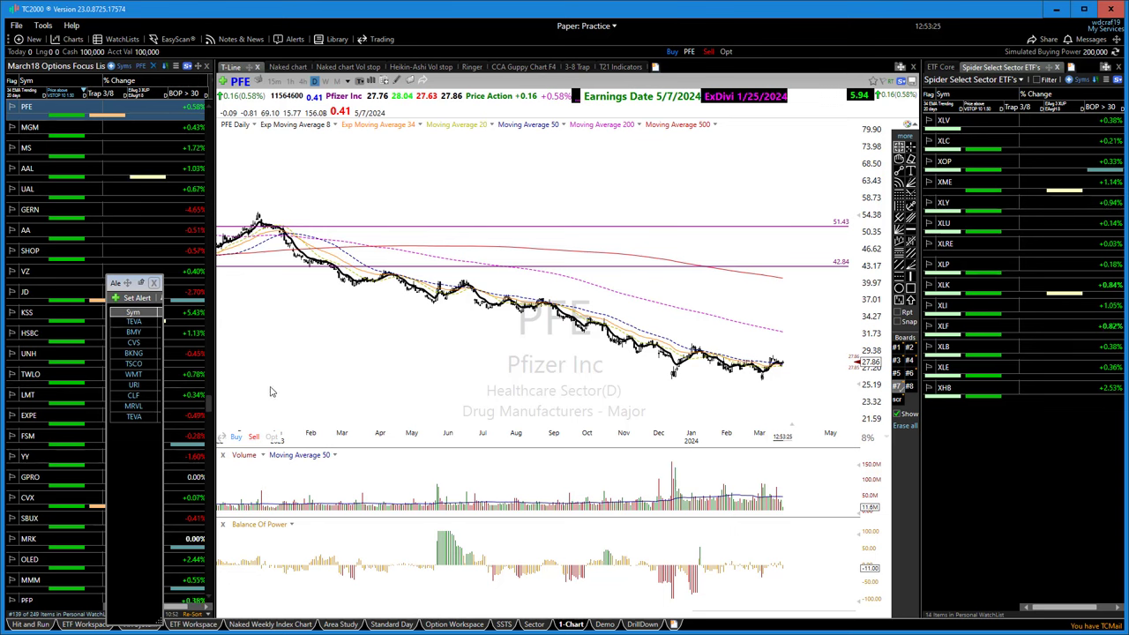
scroll(279, 388, "down", 2)
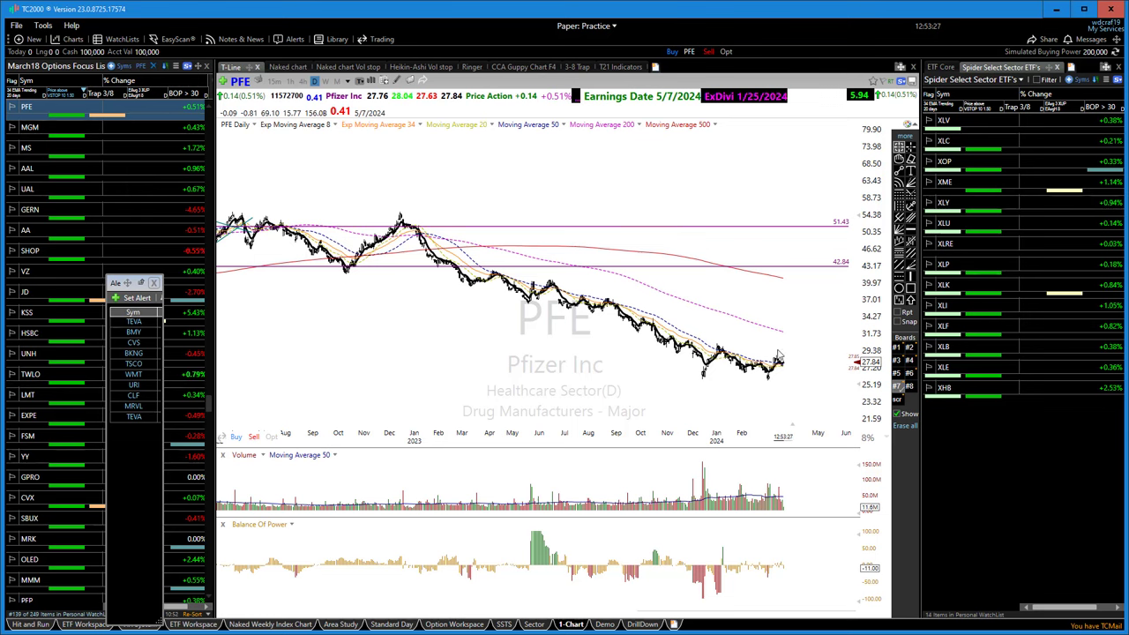
scroll(610, 384, "down", 1)
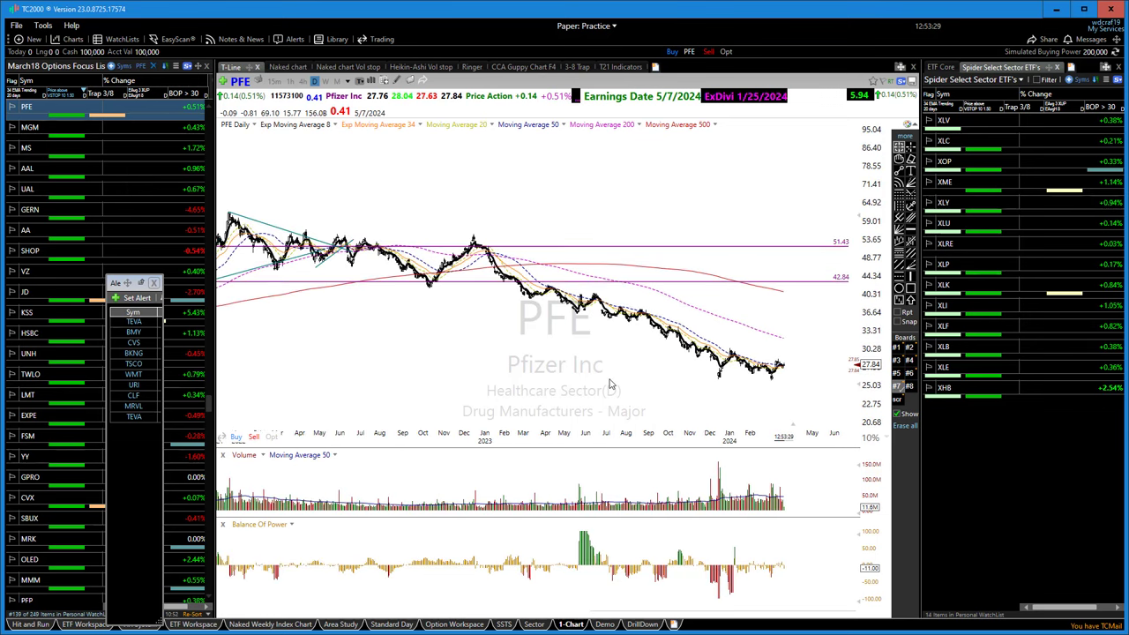
scroll(610, 384, "down", 2)
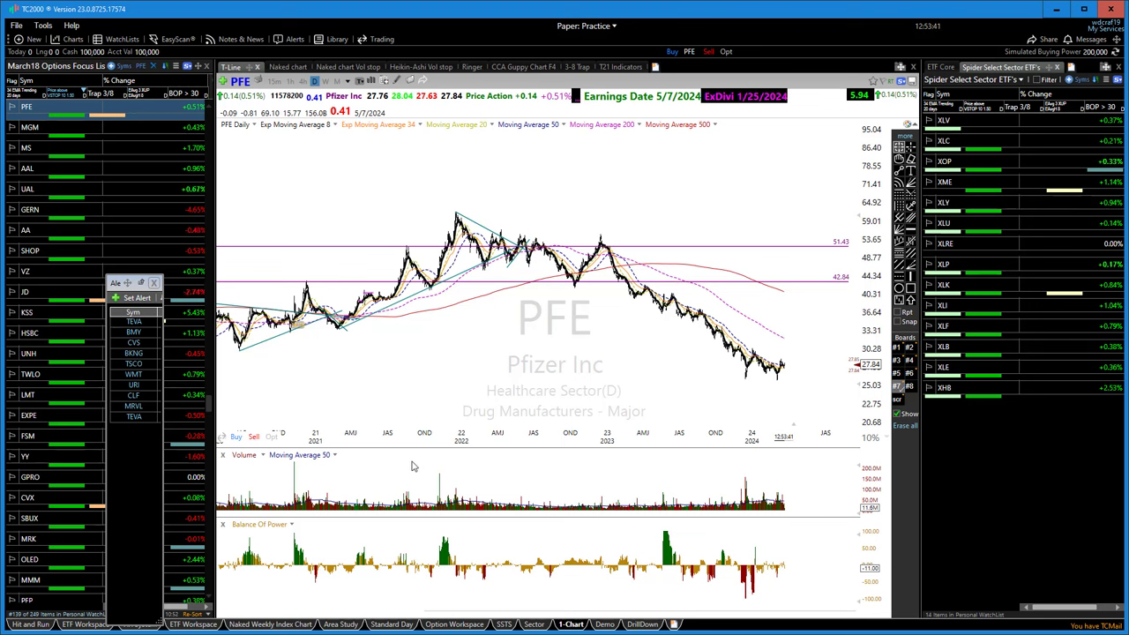
Narrow PFE's T-Line chart to the daily bars from about December 2023 through March 2024
scroll(414, 349, "up", 5)
scroll(414, 349, "up", 8)
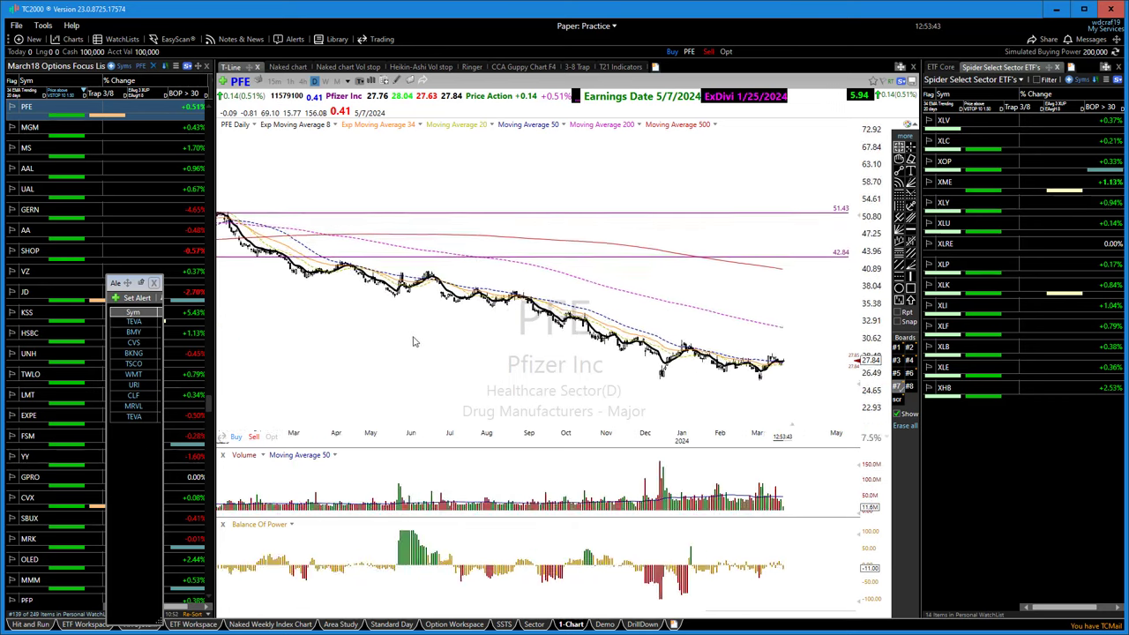
scroll(321, 345, "up", 2)
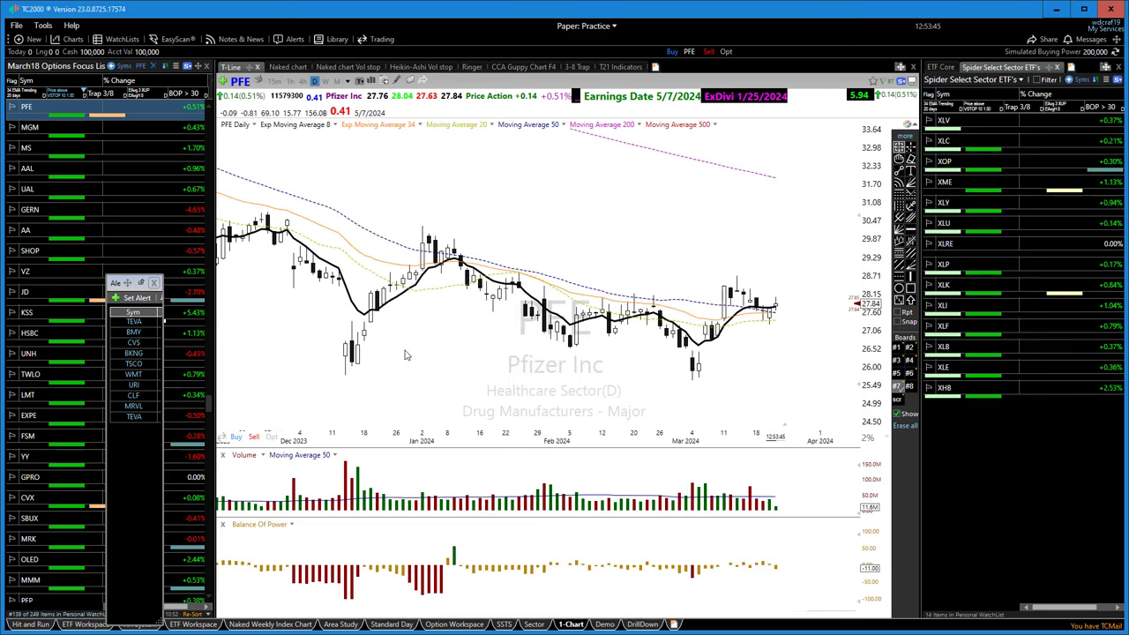